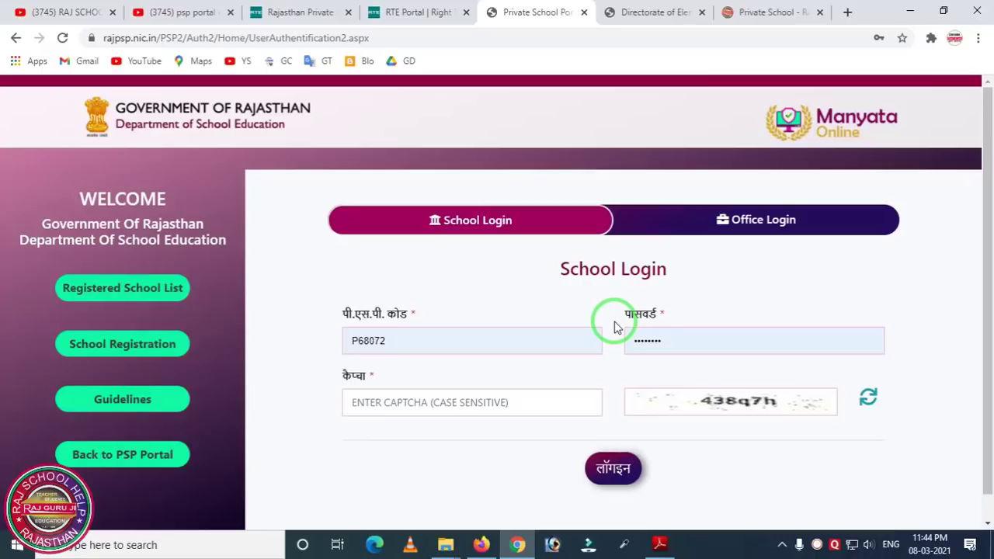
# - Switch to the logged-in private school portal page and open the Consolidated Manyata Control Module
pyautogui.click(635, 15)
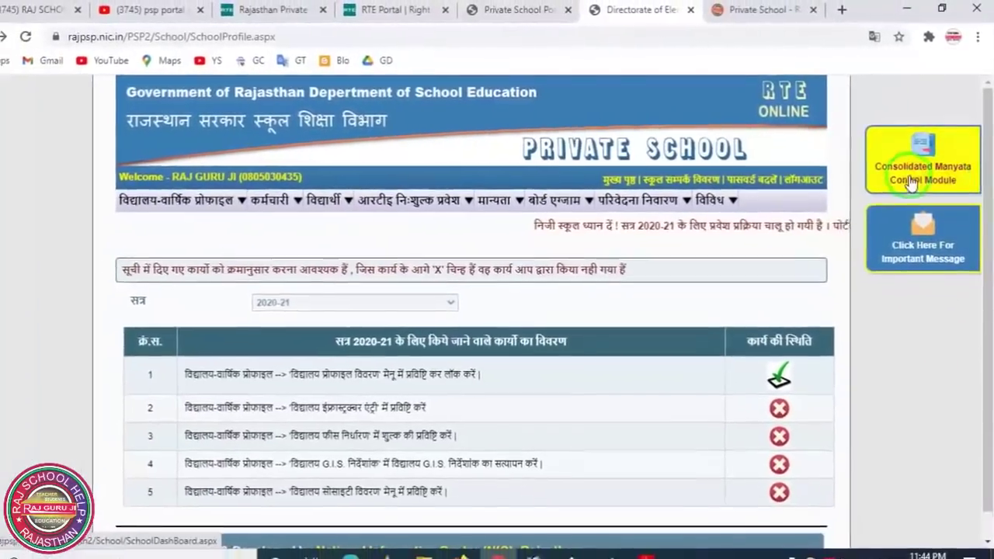
pyautogui.click(914, 183)
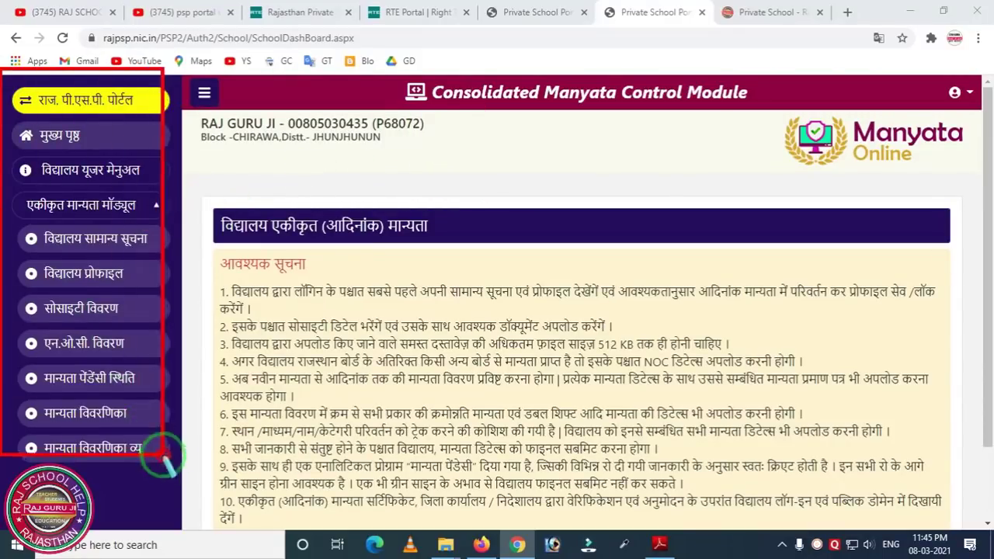
pyautogui.moveTo(166, 464); pyautogui.dragTo(186, 493)
pyautogui.press('Escape')
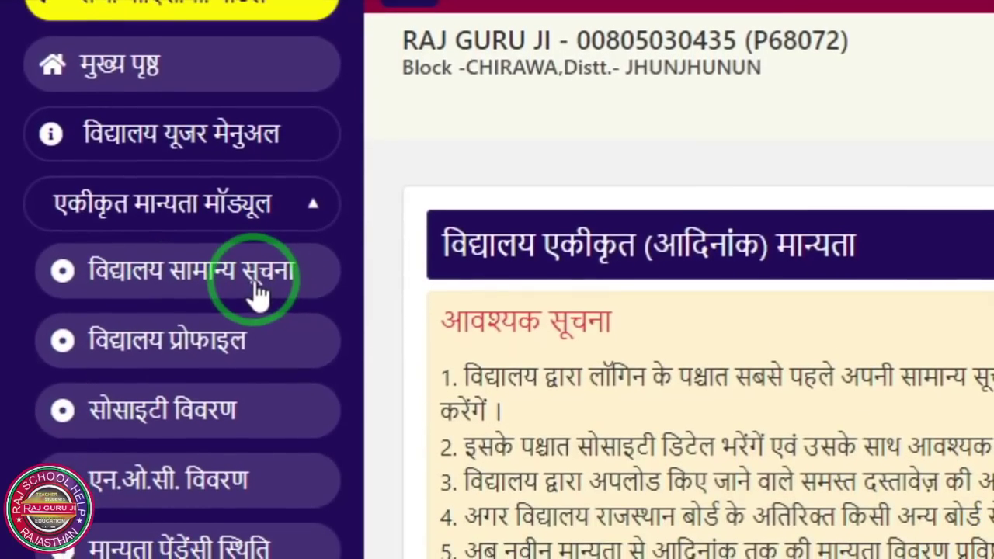
# - Open the school's general information page (विद्यालय सामान्य सूचना) and review all of its details
pyautogui.click(259, 294)
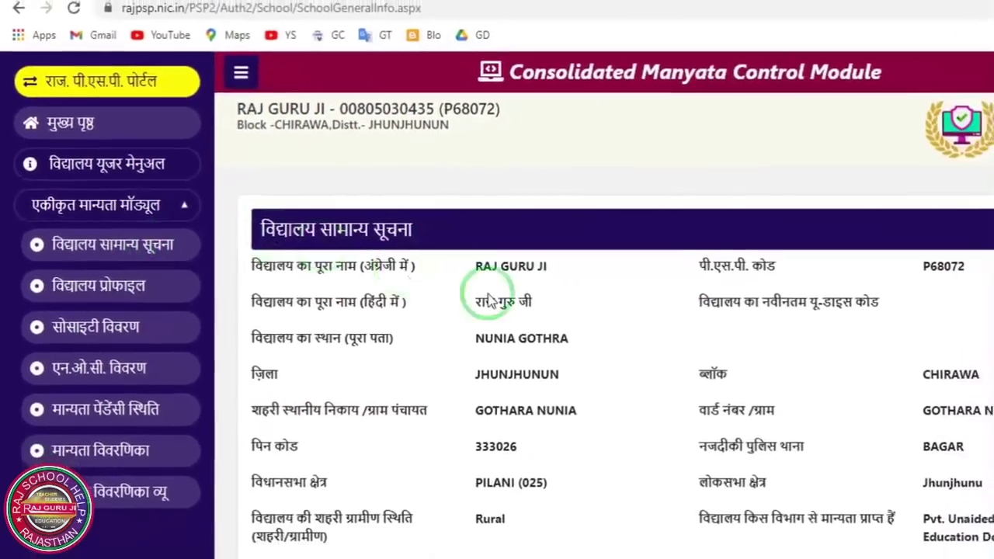
pyautogui.scroll(-3, 727, 328)
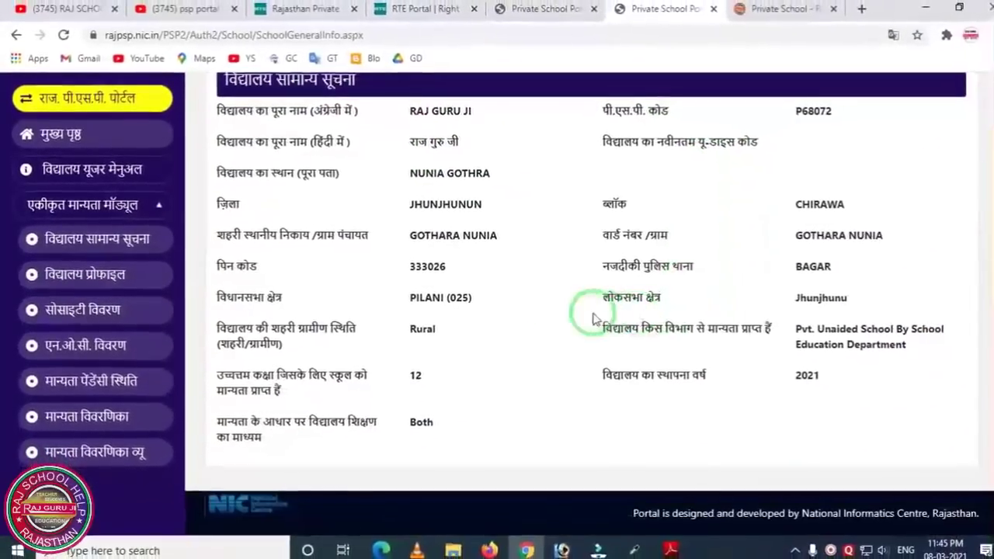
pyautogui.scroll(3, 464, 291)
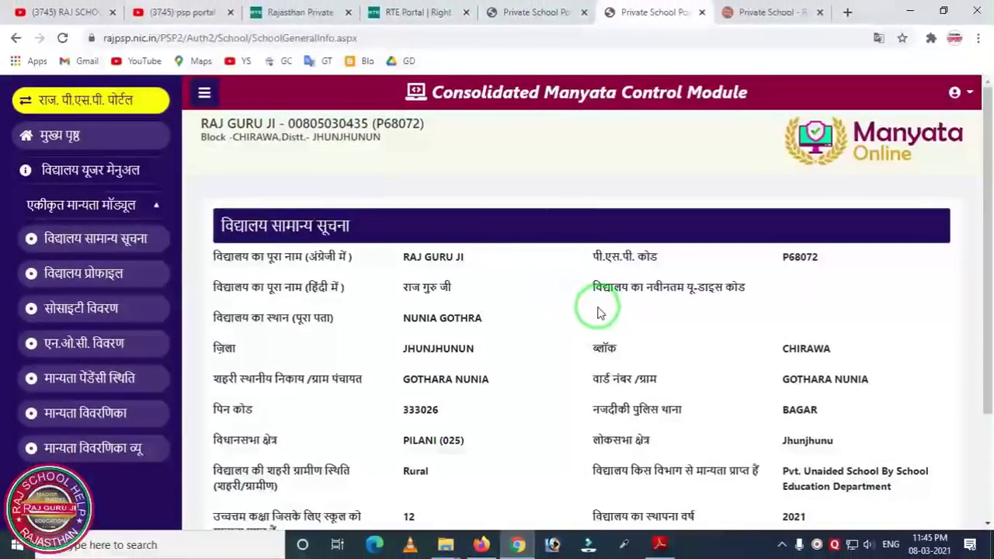
pyautogui.scroll(-3, 584, 313)
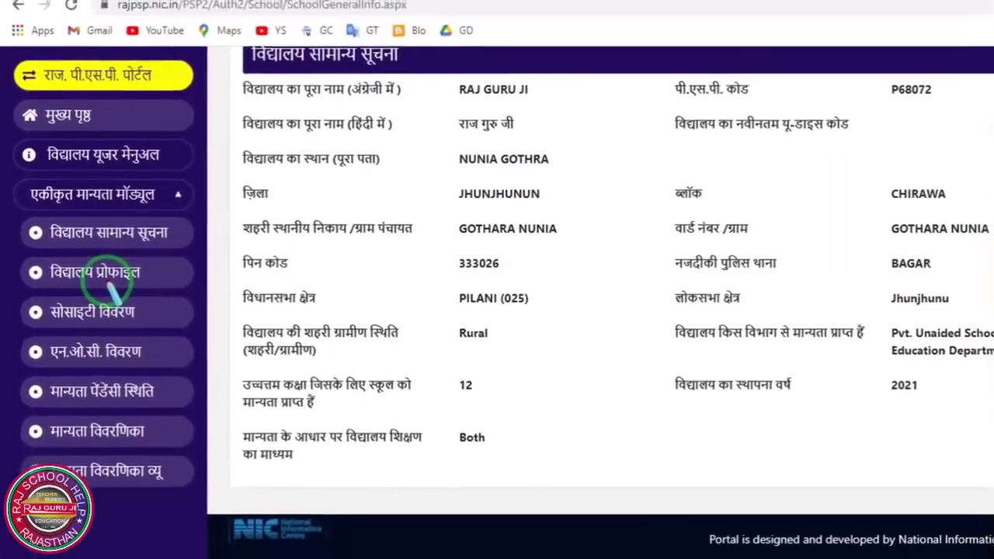
# - Open the school profile form (विद्यालय प्रोफाइल) and examine its instructions and three-stage progress overview
pyautogui.click(69, 285)
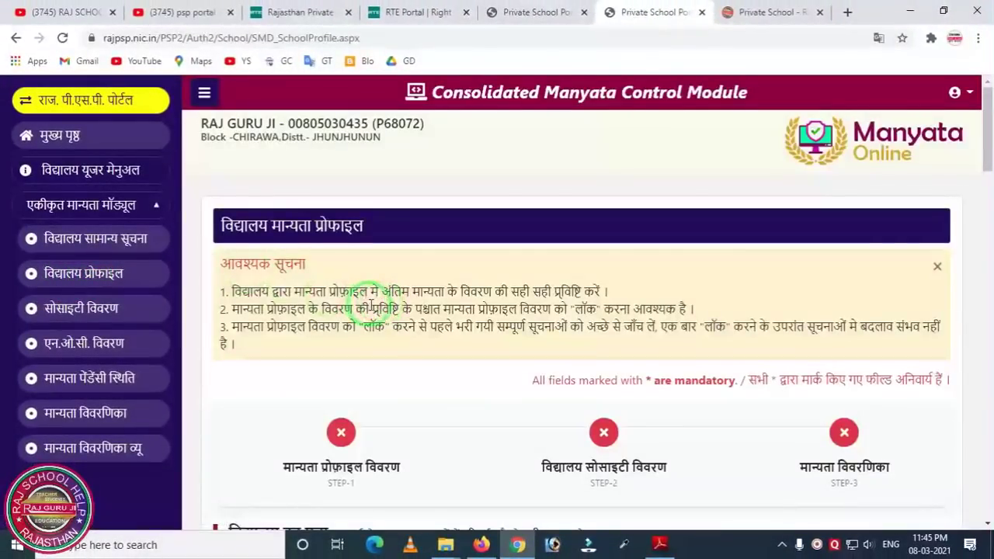
pyautogui.scroll(-2, 371, 302)
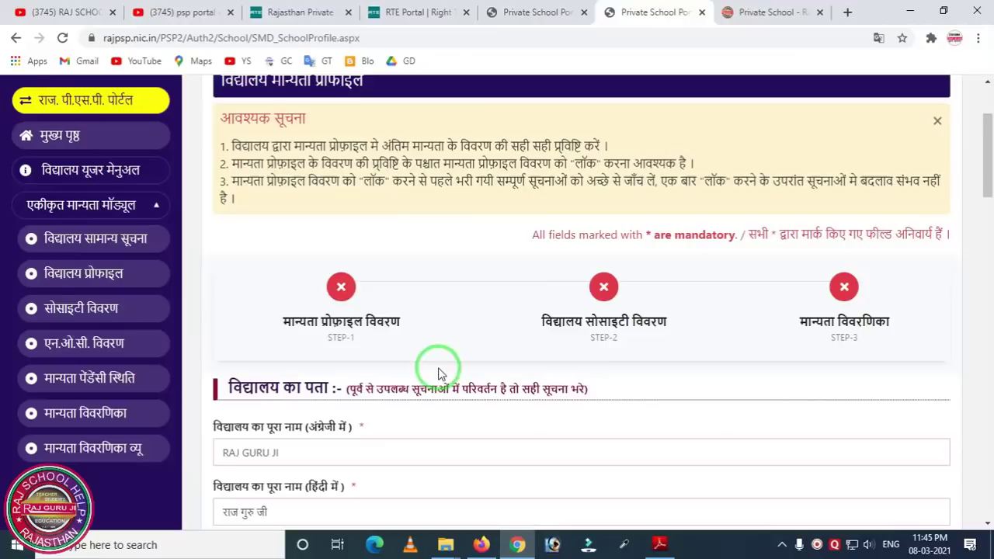
pyautogui.moveTo(200, 216)
pyautogui.mouseDown()
pyautogui.moveTo(687, 422)
pyautogui.moveTo(932, 400)
pyautogui.mouseUp()
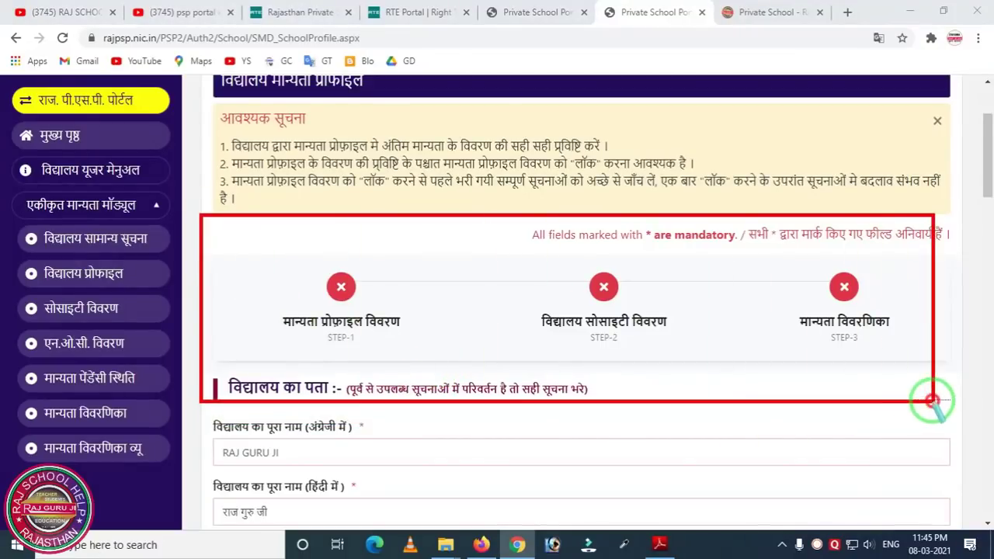
pyautogui.click(612, 343)
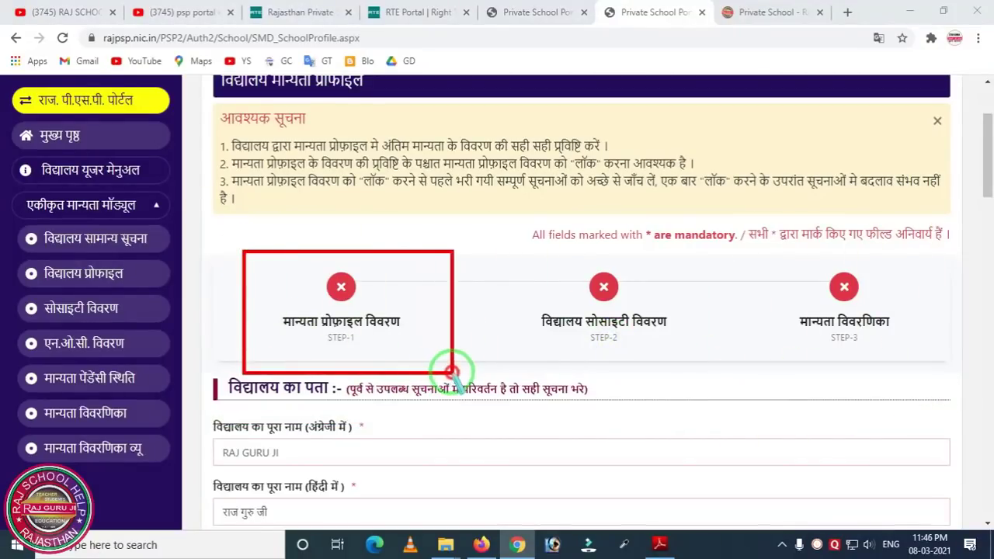
pyautogui.click(488, 338)
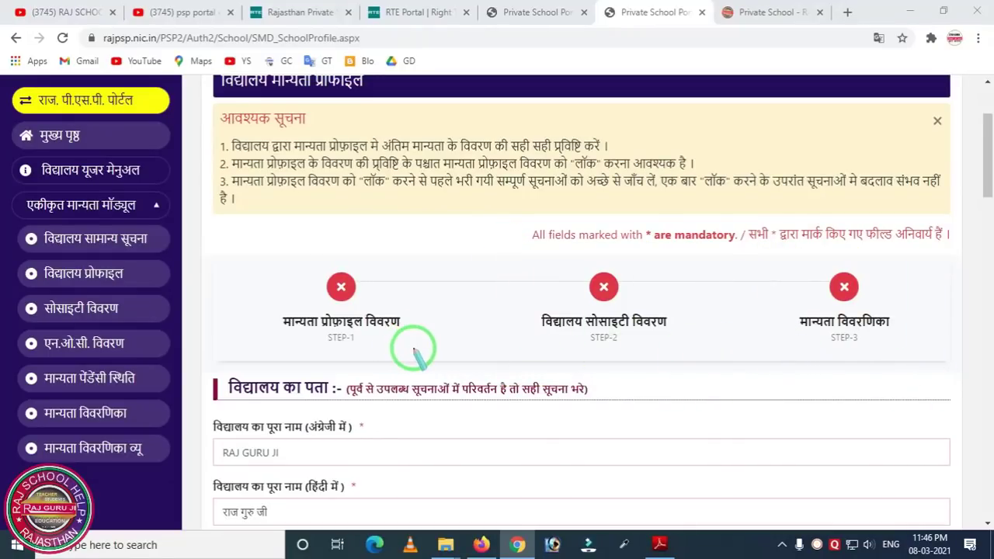
# - Review the school address section, including the names, UDISE code, location, department and establishment fields
pyautogui.scroll(-3, 388, 357)
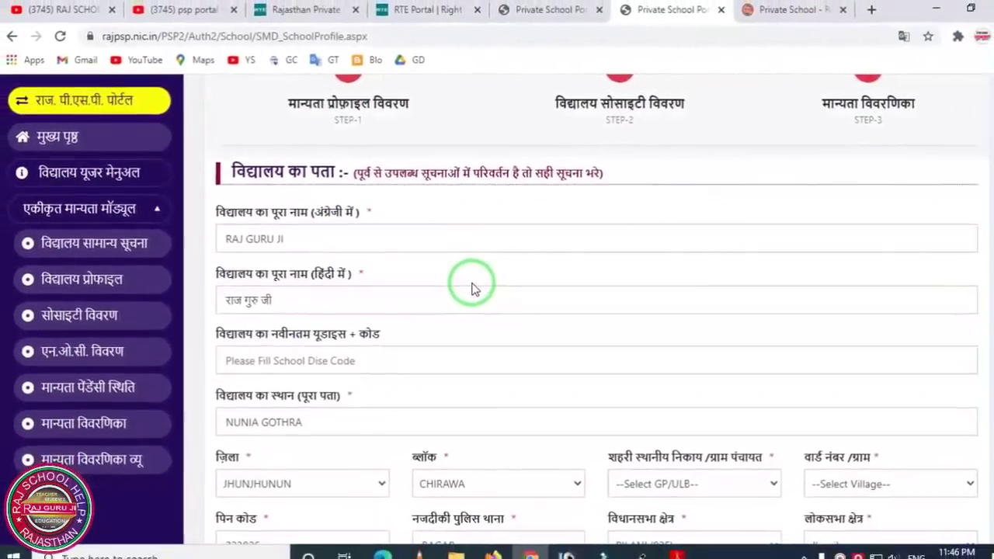
pyautogui.scroll(-1, 390, 276)
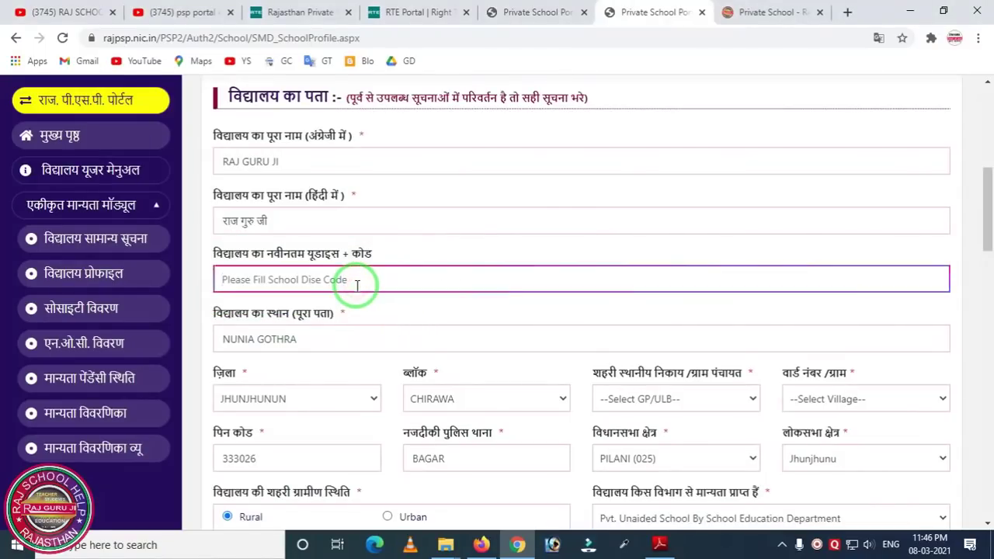
pyautogui.scroll(-2, 357, 285)
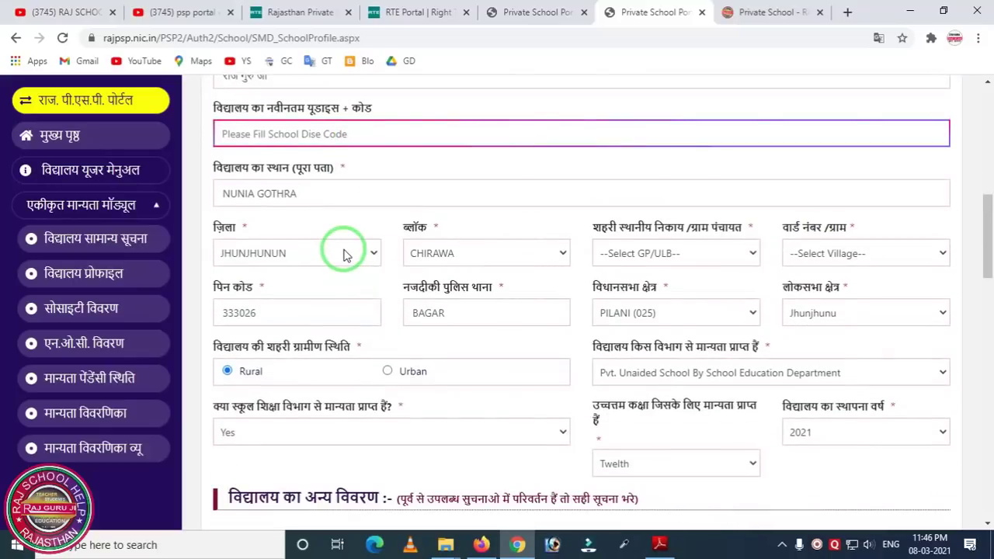
pyautogui.moveTo(220, 168)
pyautogui.mouseDown()
pyautogui.moveTo(595, 422)
pyautogui.moveTo(911, 462)
pyautogui.mouseUp()
pyautogui.click(656, 400)
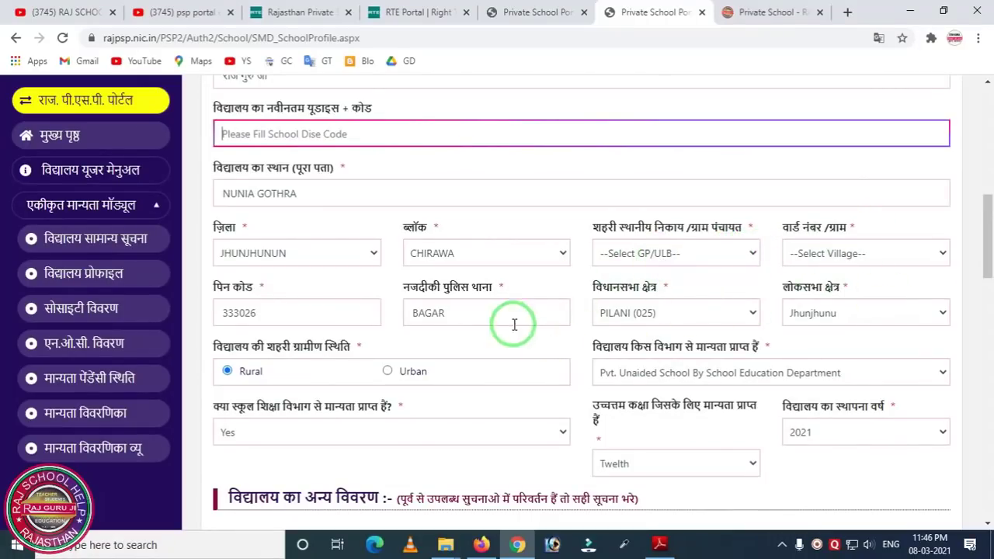
pyautogui.scroll(1, 496, 313)
pyautogui.scroll(-1, 495, 317)
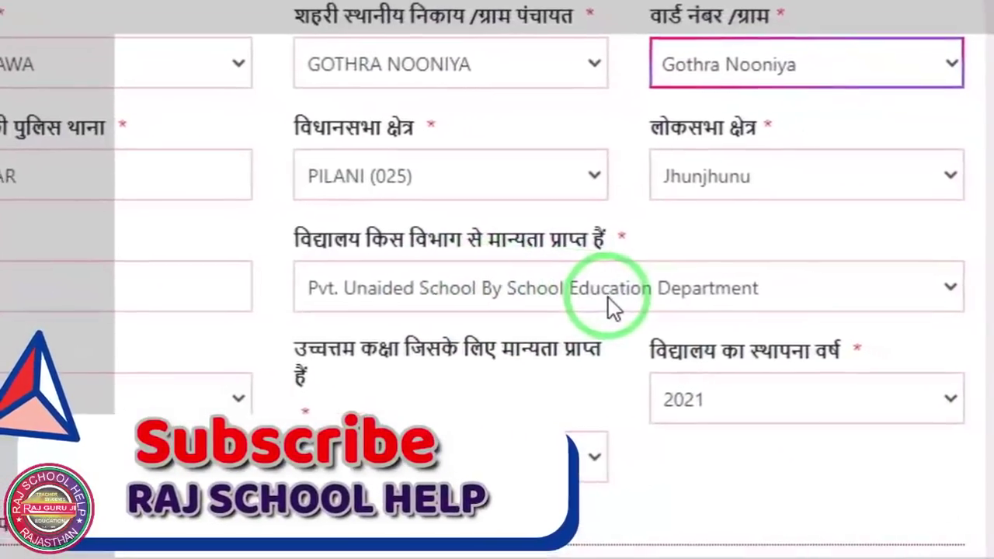
# - Set the recognising department to Pvt. Unaided School By School Education Department and the Education Department recognition to Yes
pyautogui.click(645, 296)
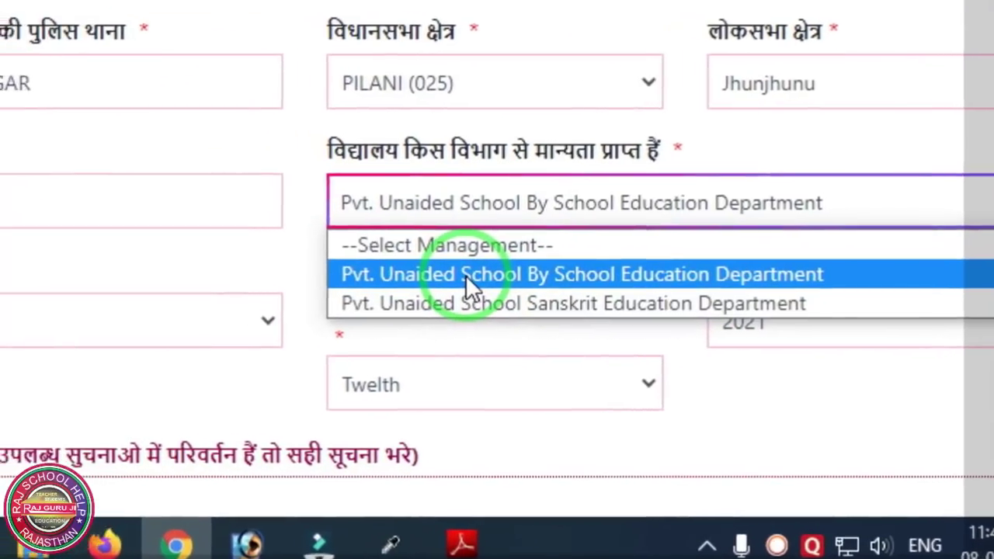
pyautogui.click(442, 272)
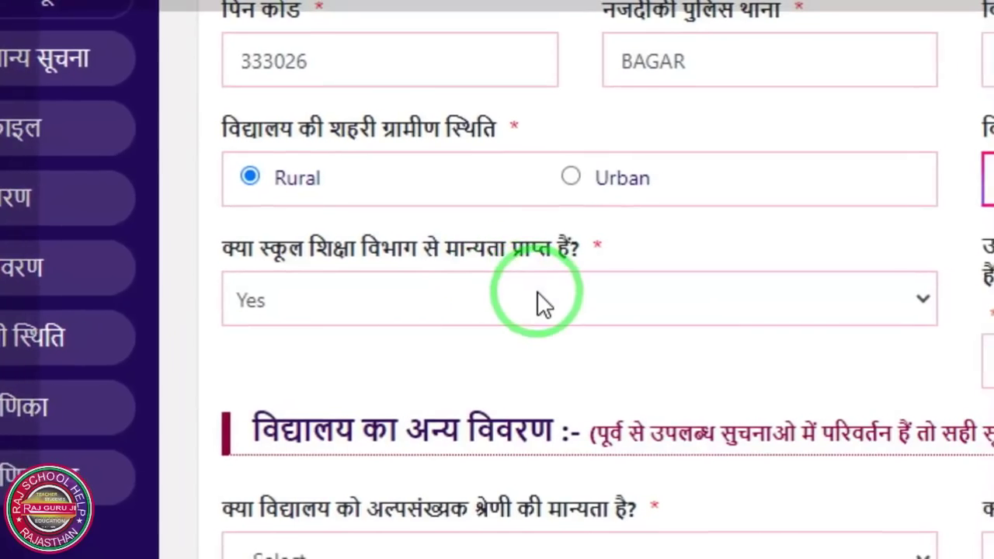
pyautogui.click(542, 303)
pyautogui.click(469, 365)
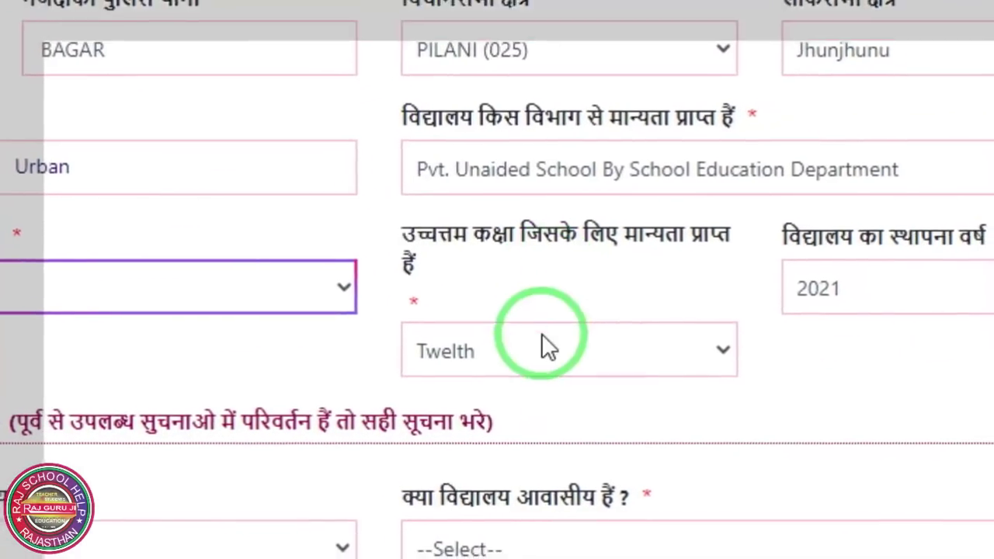
# - Check the available highest recognised class options and the school's establishment year
pyautogui.click(548, 349)
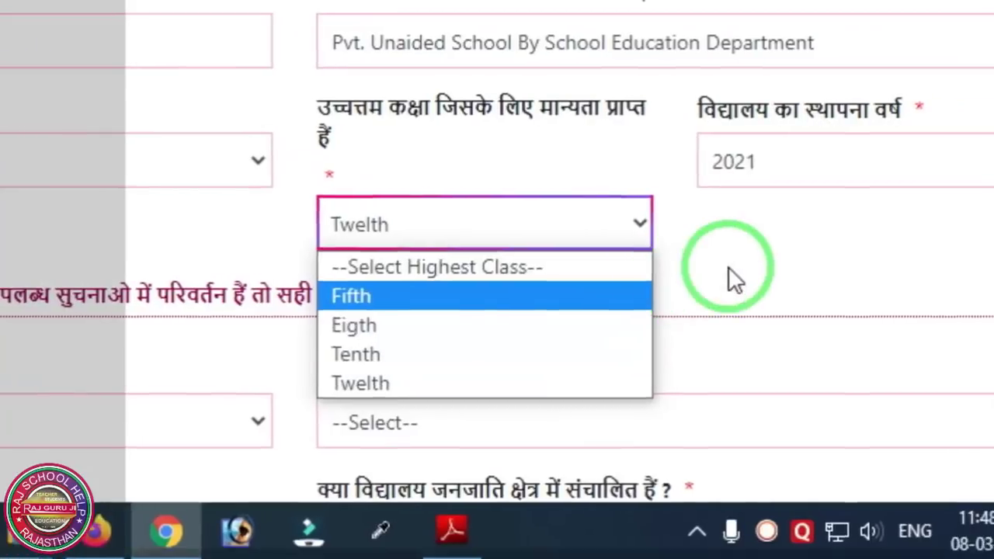
pyautogui.click(734, 280)
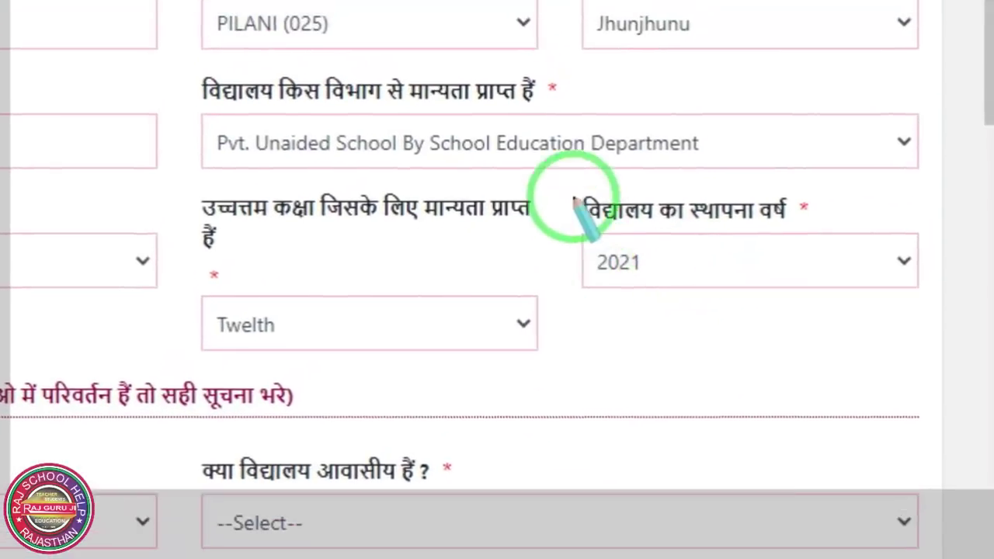
pyautogui.moveTo(575, 204); pyautogui.dragTo(785, 346)
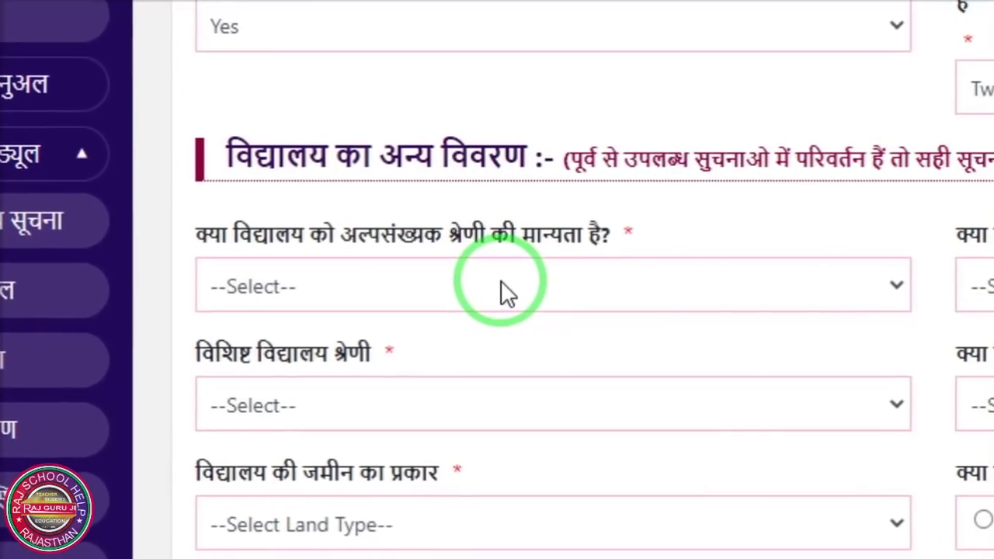
# - In the school's other details, set minority-category recognition to No and the residential status to Non-Residential
pyautogui.click(510, 292)
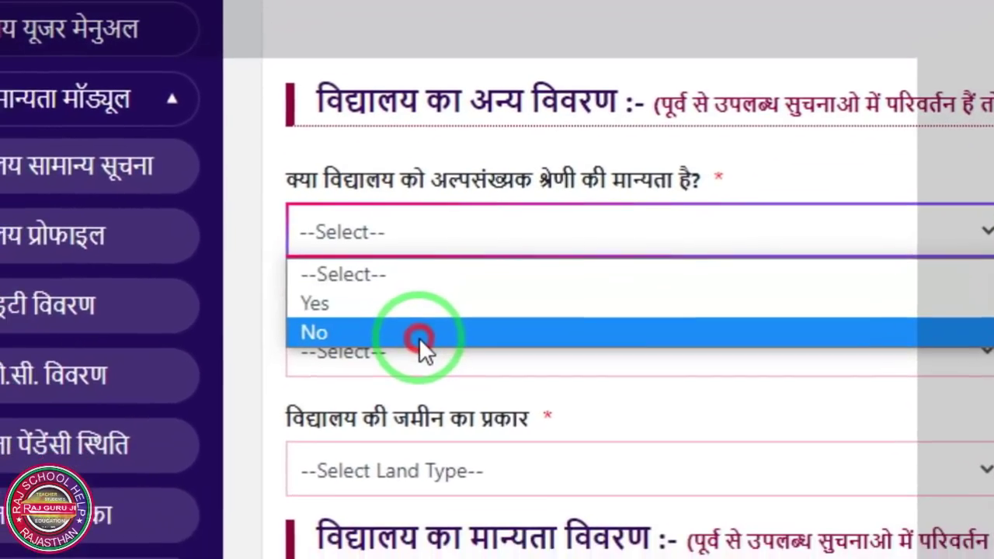
pyautogui.click(365, 372)
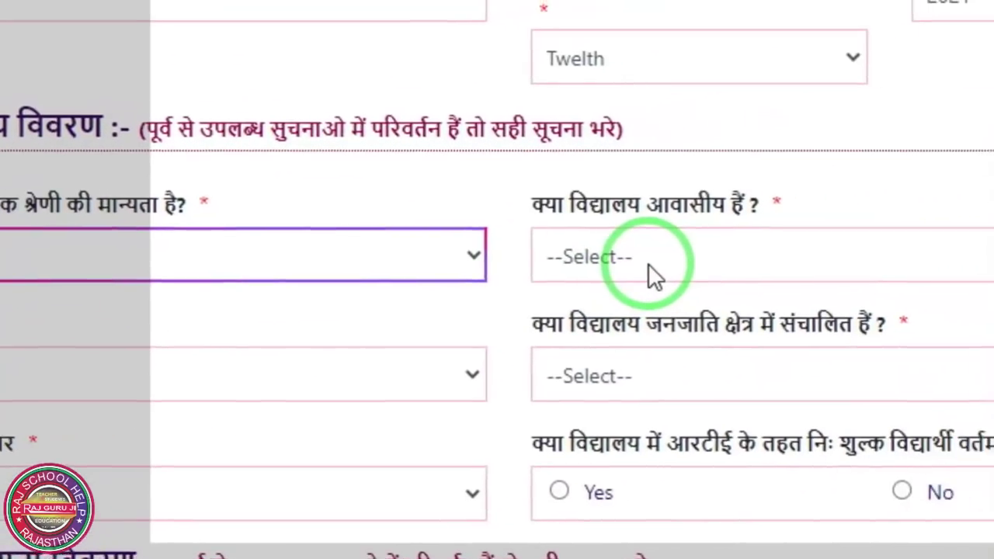
pyautogui.click(763, 253)
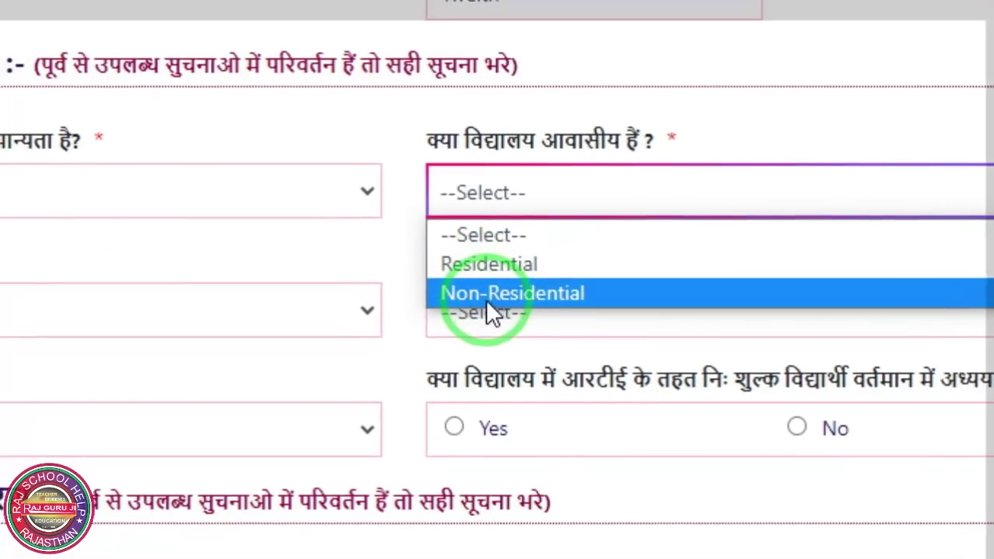
pyautogui.click(478, 303)
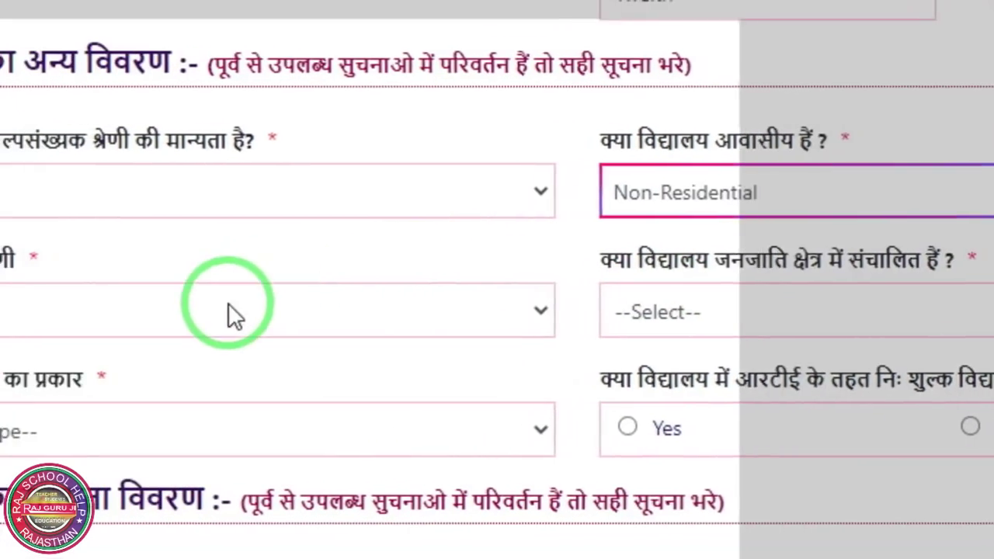
# - Set the special school category to Not Applicable and the tribal area status to NON-TSP
pyautogui.click(115, 311)
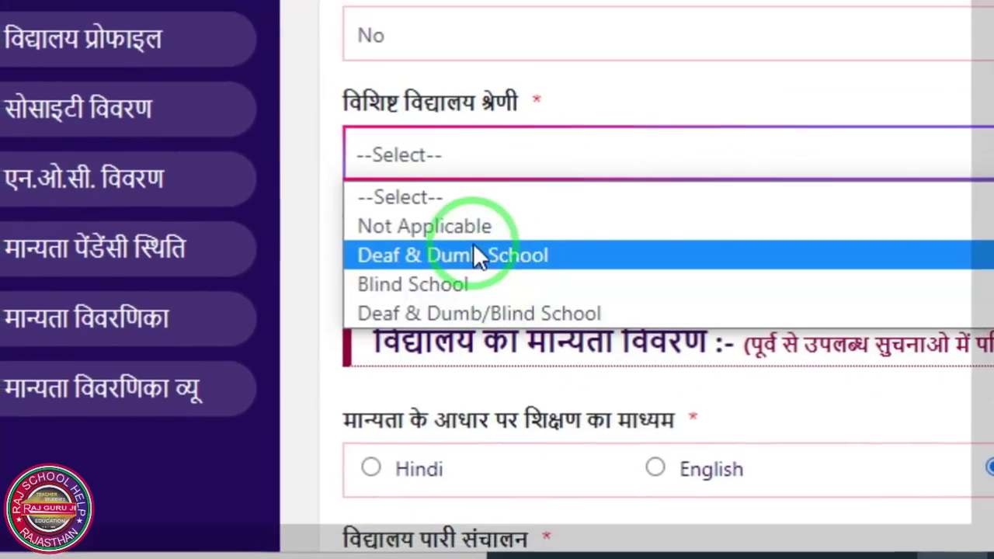
pyautogui.click(435, 227)
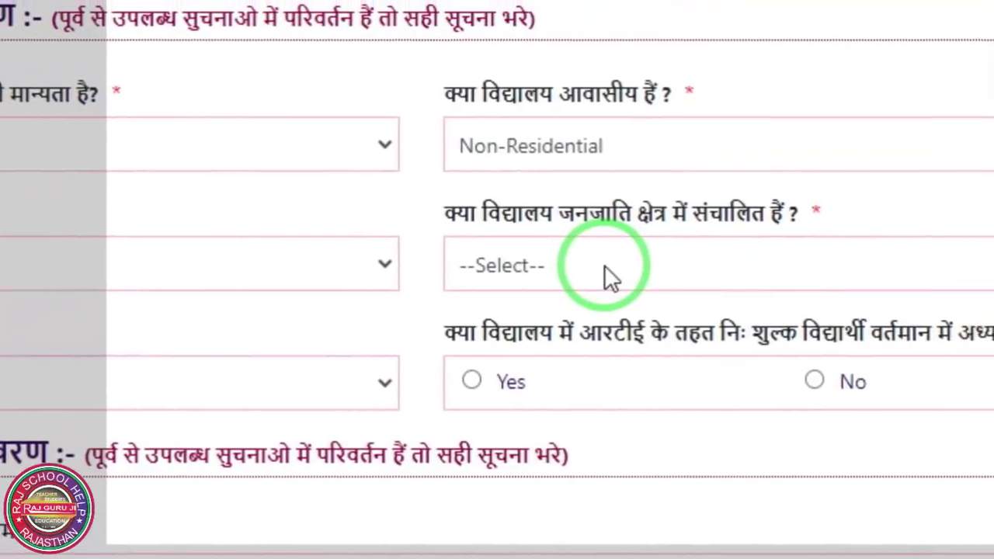
pyautogui.click(826, 240)
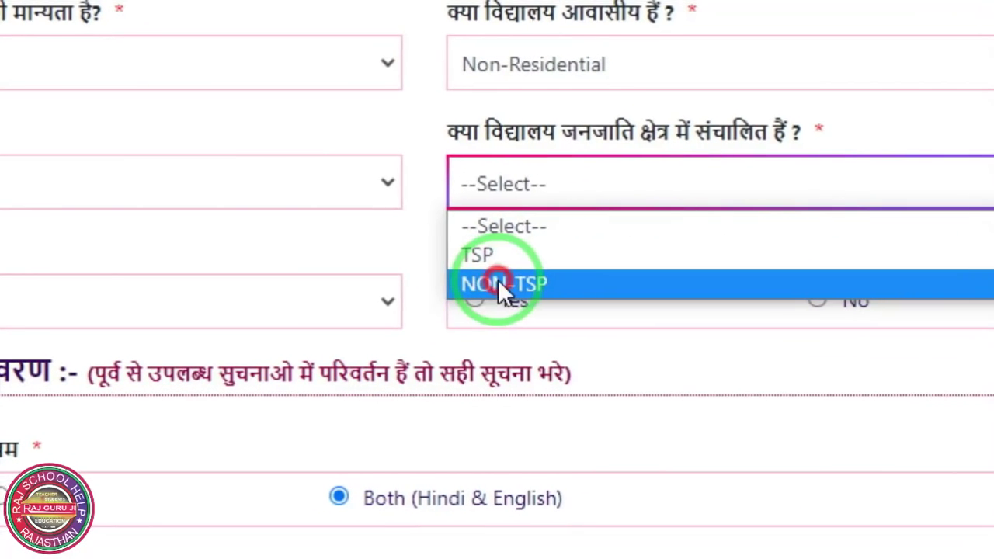
pyautogui.click(501, 291)
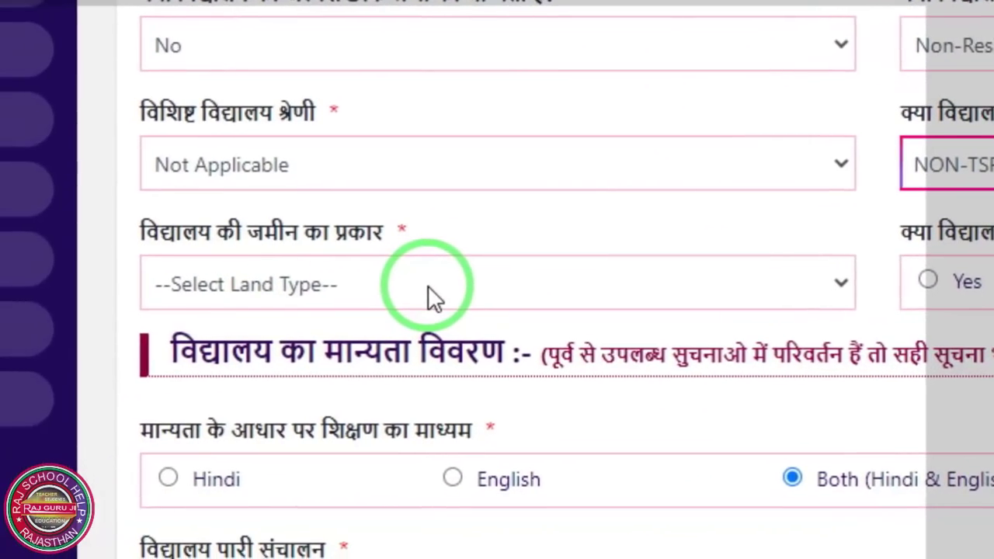
# - Set the school's land type to On Rent and answer No to free RTE students currently studying
pyautogui.click(366, 289)
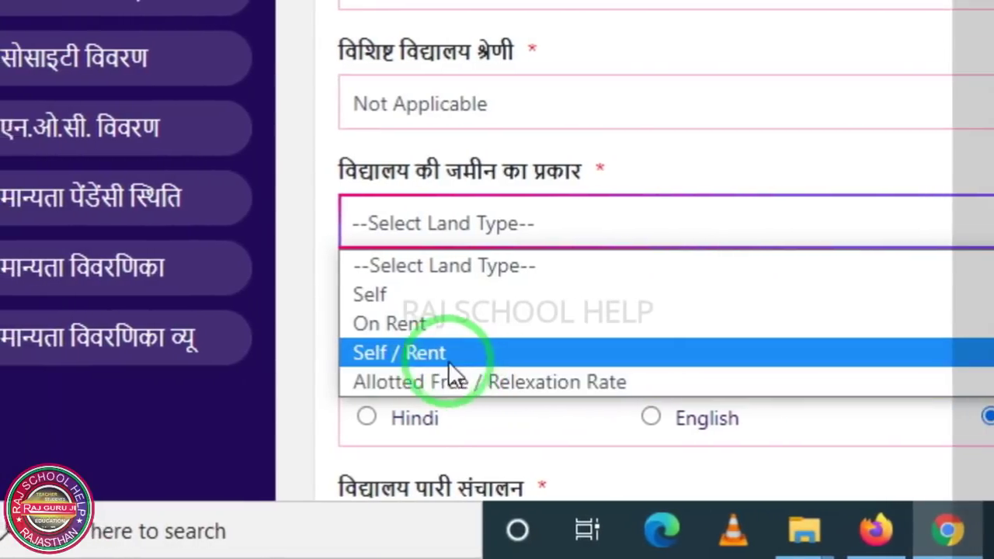
pyautogui.click(466, 325)
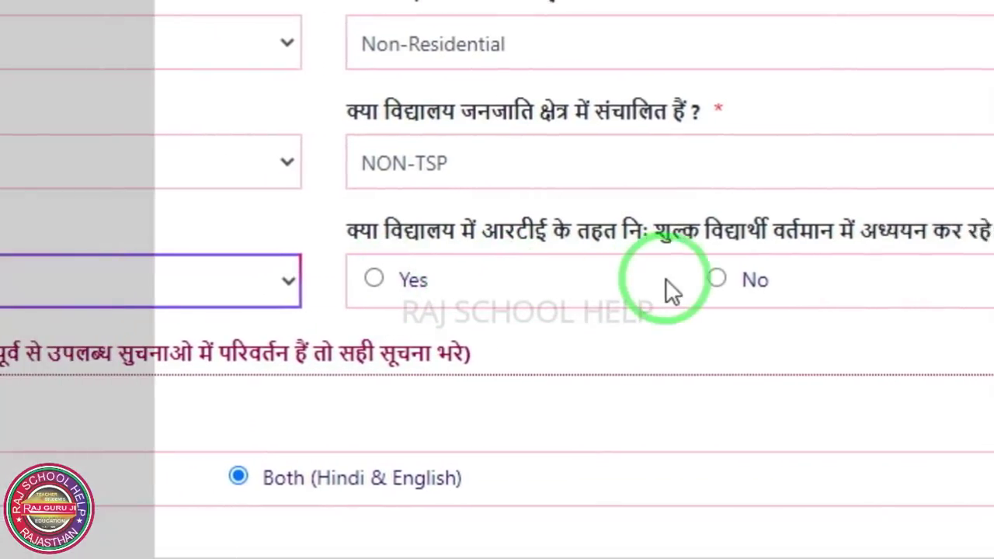
pyautogui.click(716, 278)
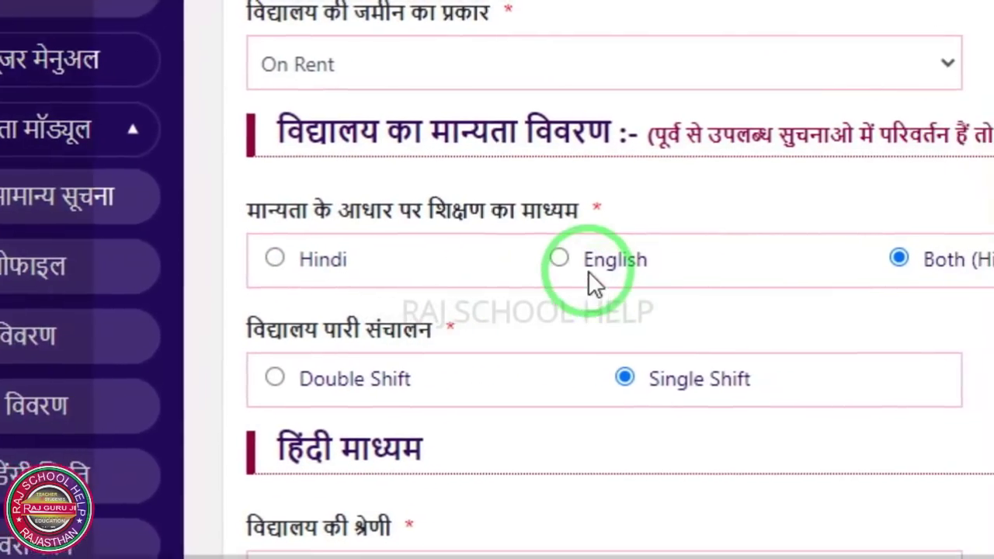
pyautogui.scroll(-2, 553, 284)
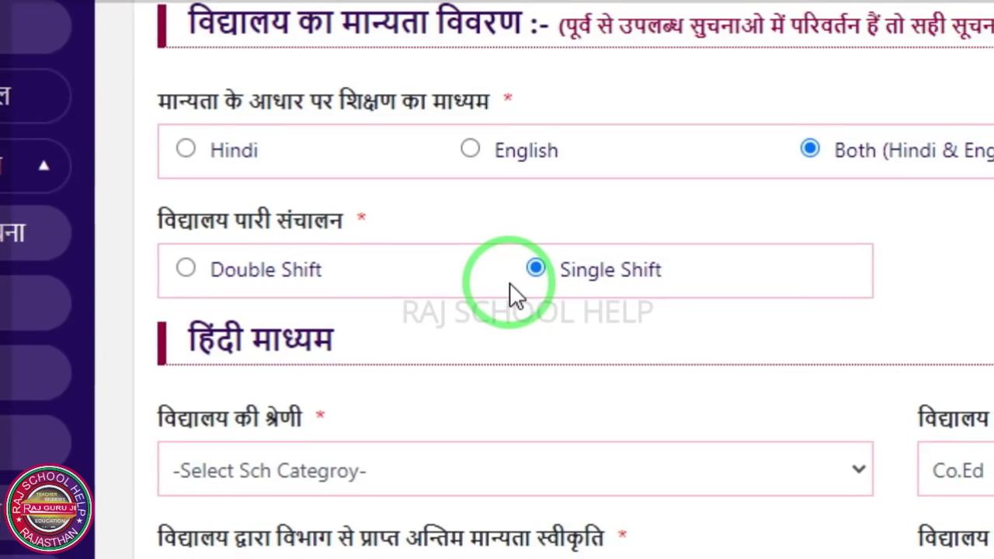
# - In the Hindi-medium section, set the school category to Pr. with Up.Pr. sec. with Higher Sec (1-12) and the school type to Co.Ed
pyautogui.scroll(-2, 497, 288)
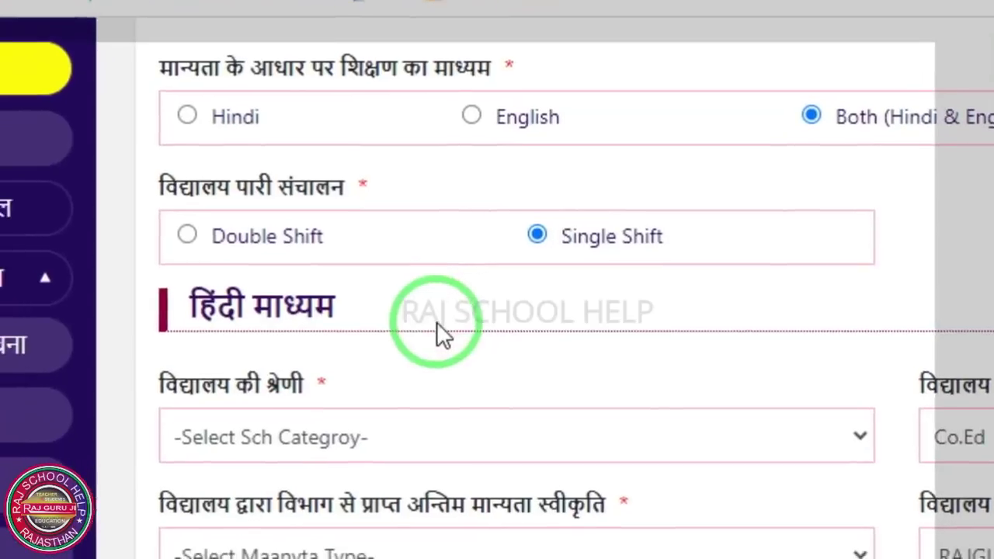
pyautogui.scroll(-2, 484, 306)
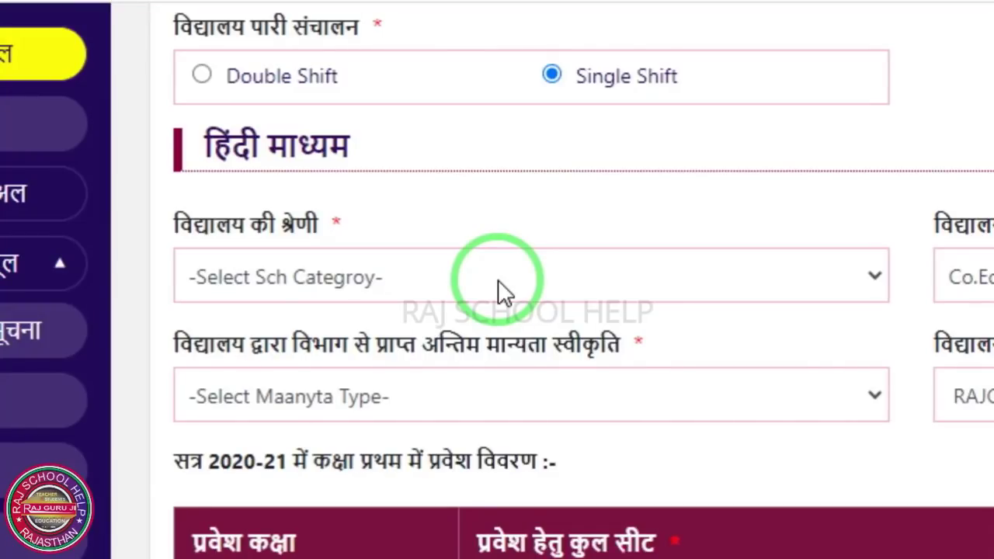
pyautogui.click(502, 291)
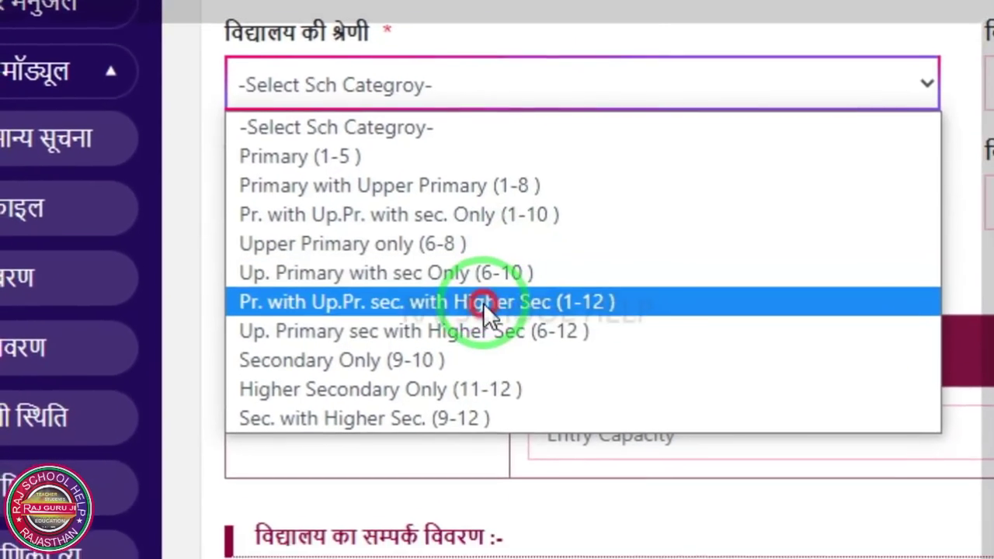
pyautogui.click(497, 318)
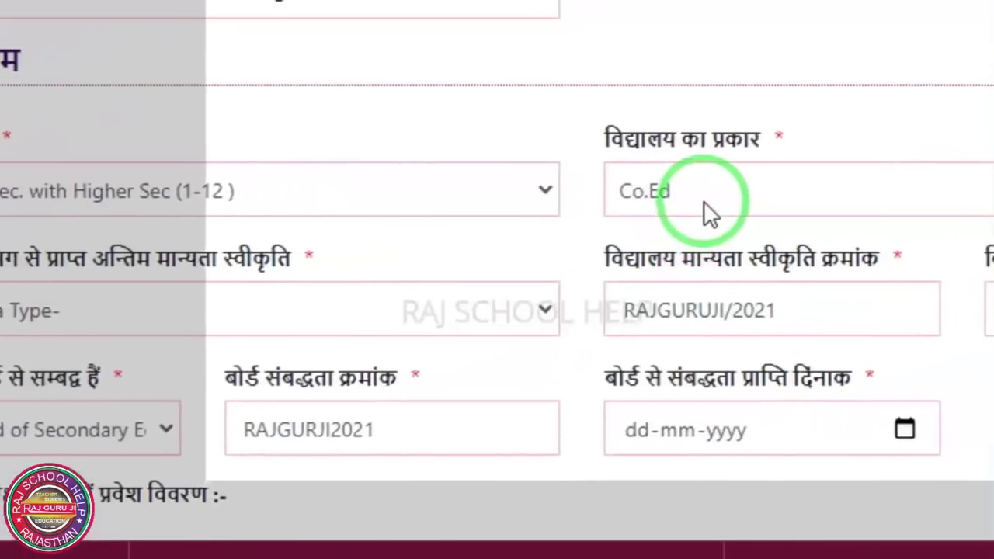
pyautogui.click(706, 203)
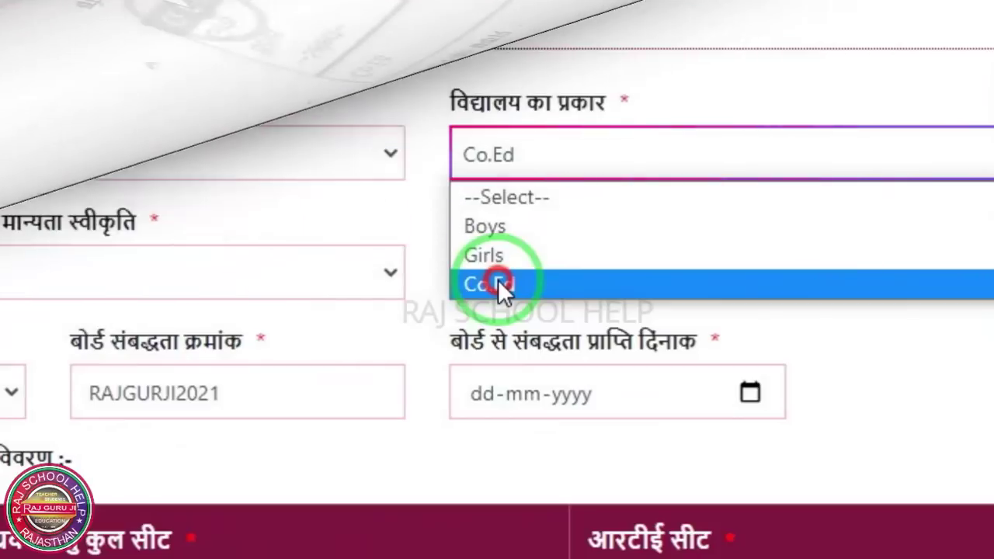
pyautogui.click(501, 284)
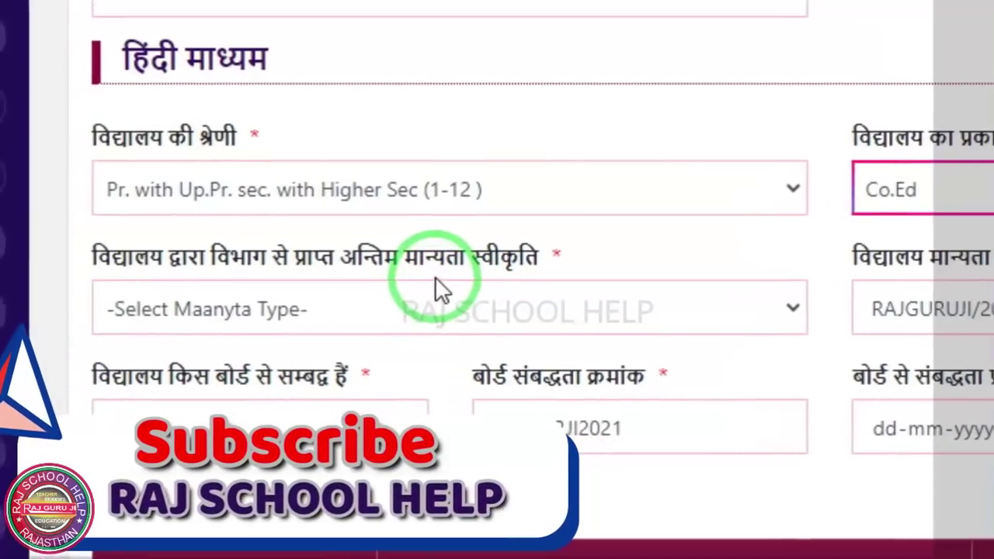
# - Set the Hindi-medium last recognition approval to New Recognization and the affiliated board to Rajasthan Board of Secondary Education
pyautogui.click(501, 291)
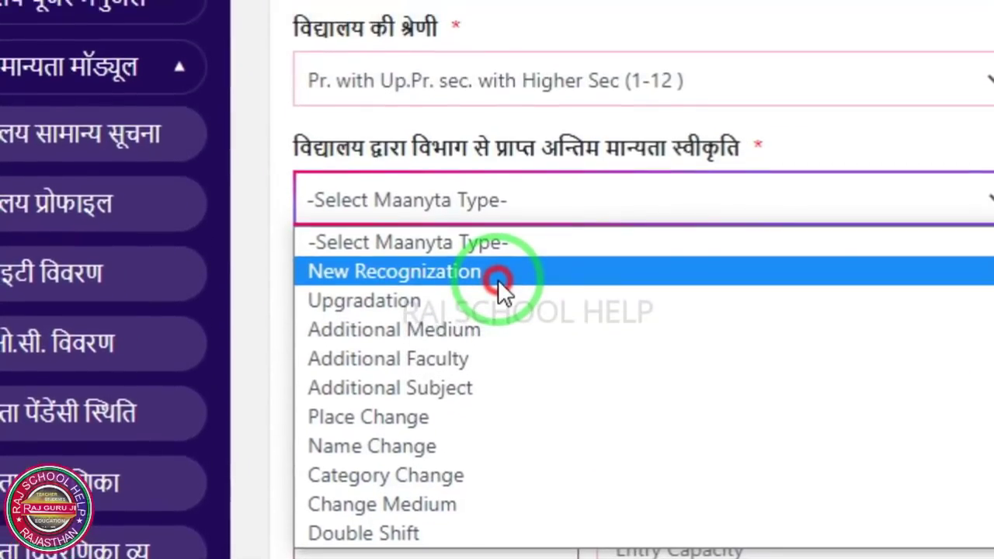
pyautogui.click(499, 230)
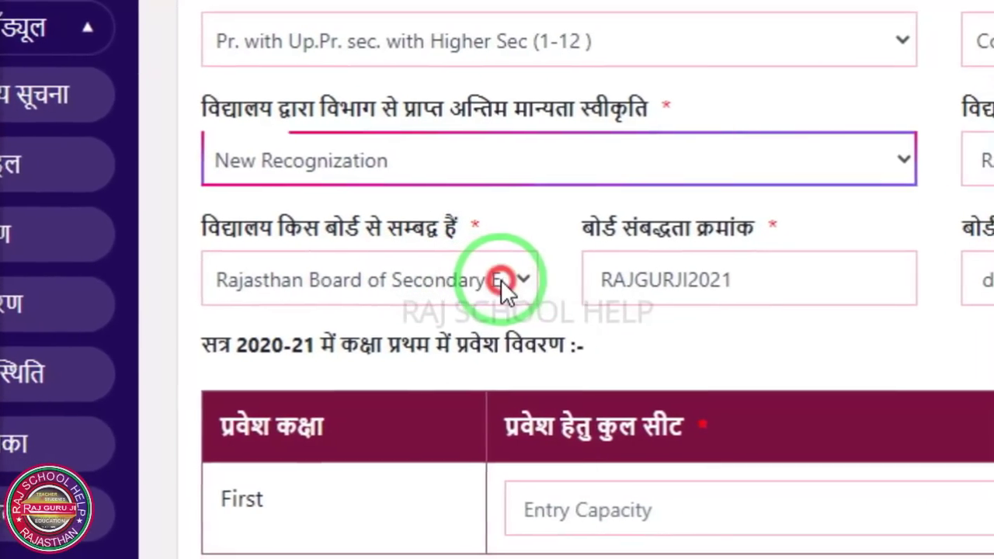
pyautogui.click(505, 286)
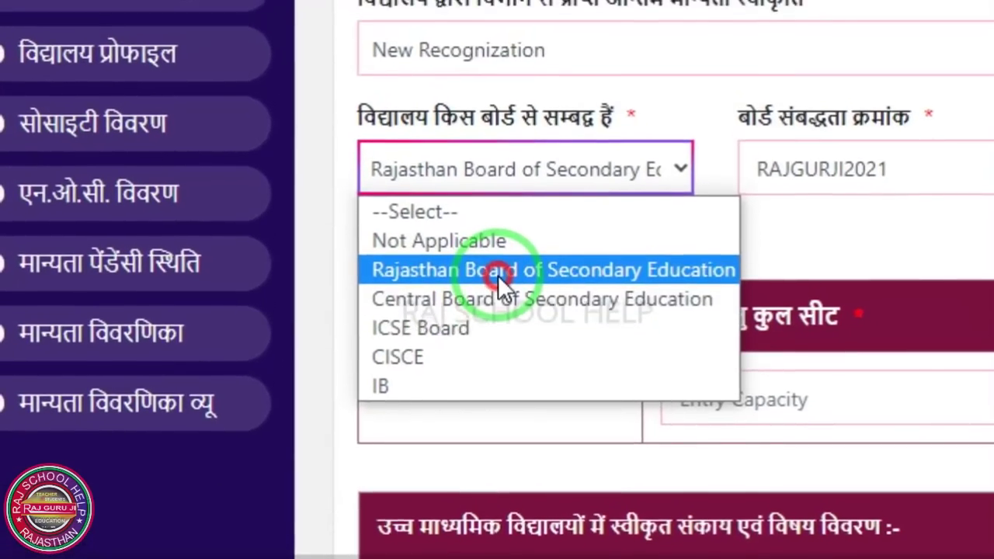
pyautogui.click(497, 275)
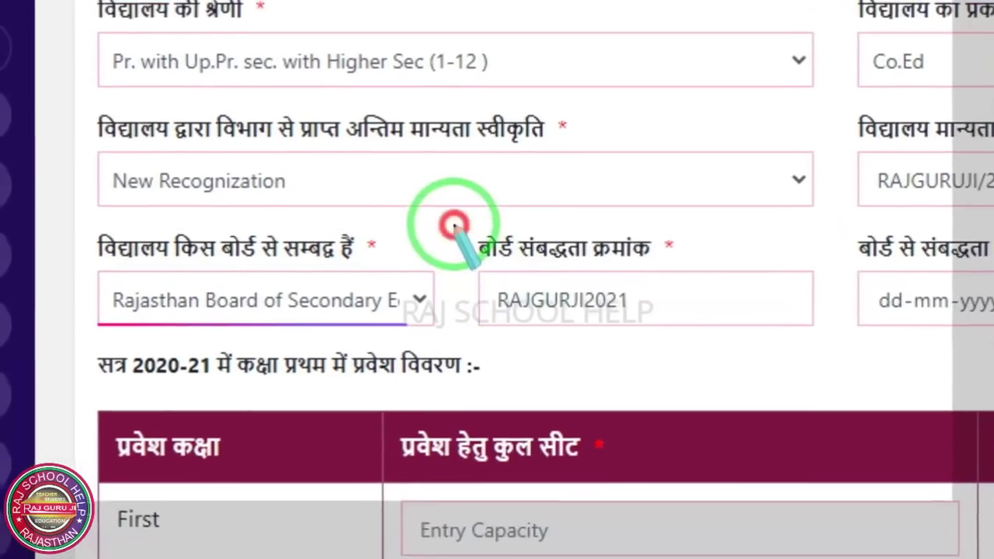
# - Set the Hindi-medium board affiliation date to 01-01-2021
pyautogui.moveTo(421, 177); pyautogui.dragTo(677, 303)
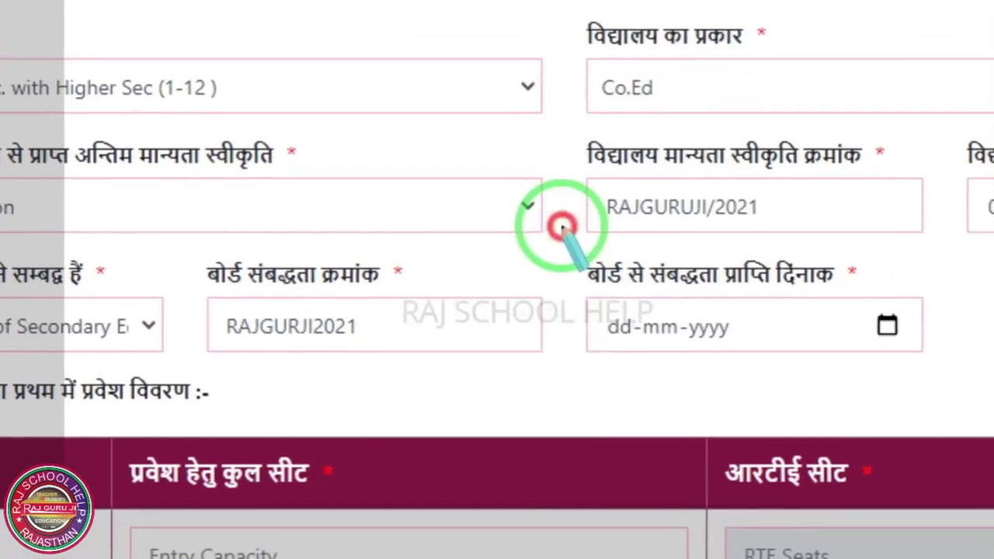
pyautogui.moveTo(779, 172); pyautogui.dragTo(993, 315)
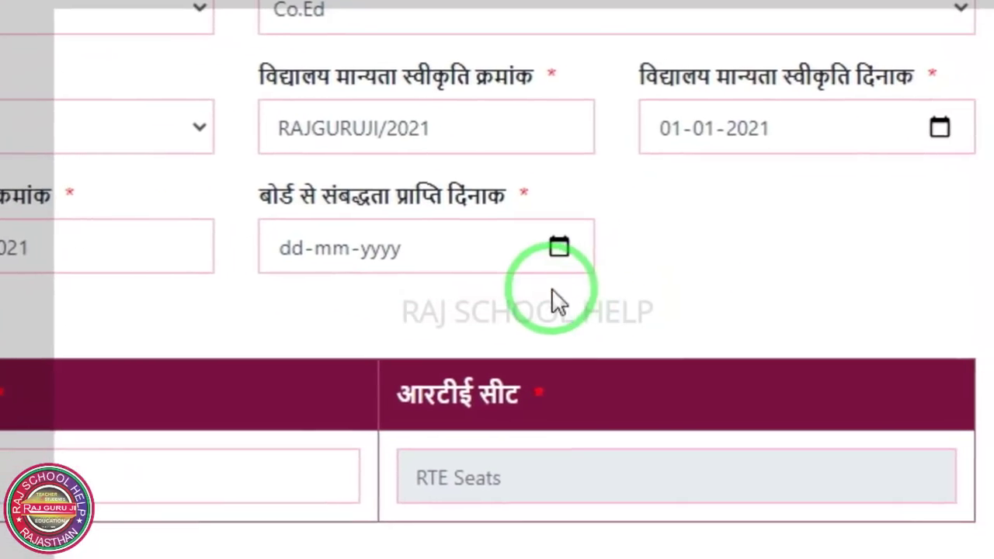
pyautogui.click(821, 324)
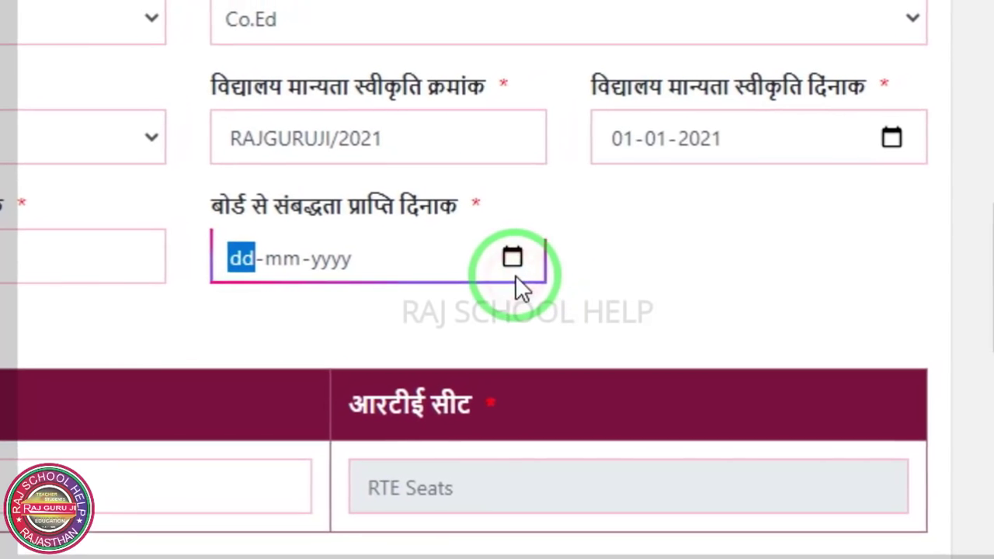
pyautogui.click(535, 260)
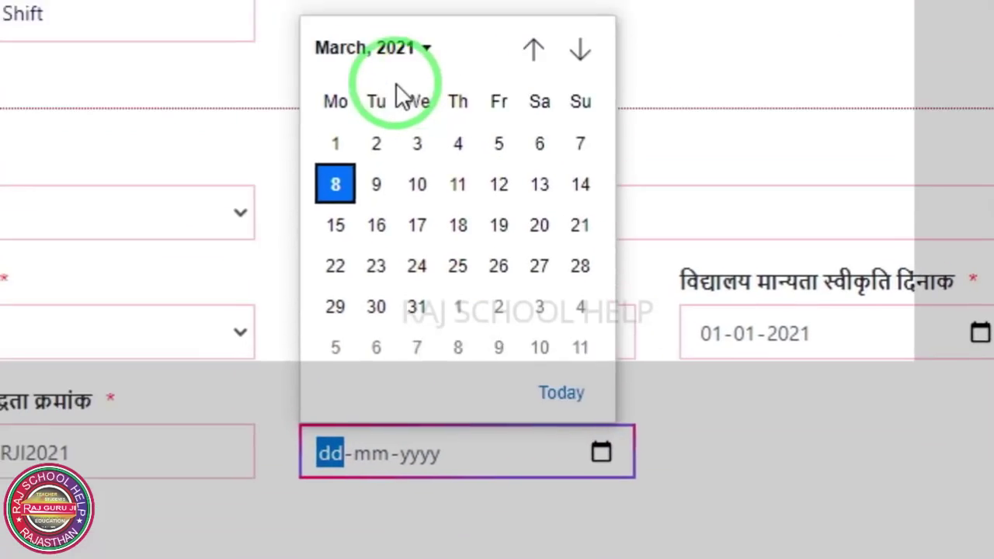
pyautogui.click(412, 136)
pyautogui.click(484, 297)
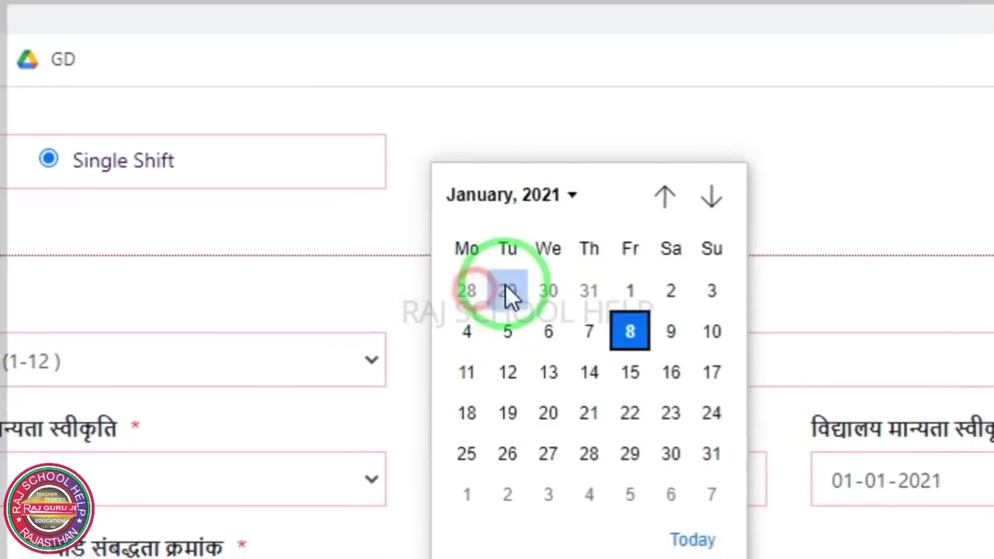
pyautogui.click(612, 298)
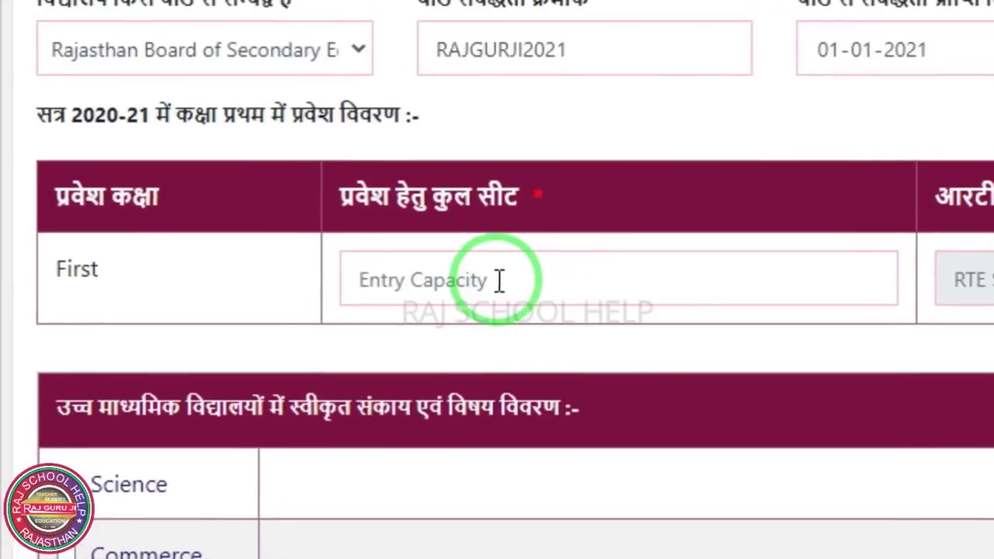
pyautogui.click(495, 271)
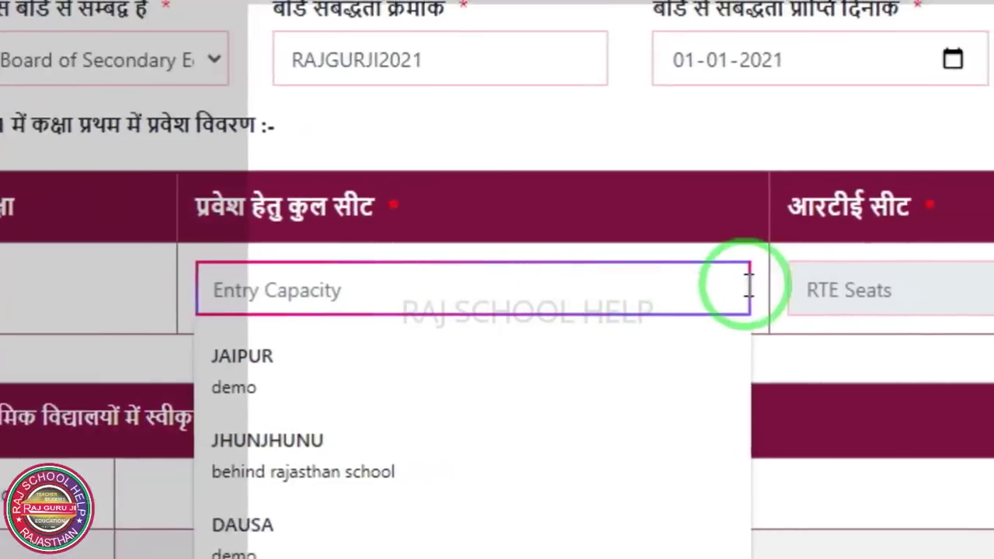
pyautogui.click(929, 303)
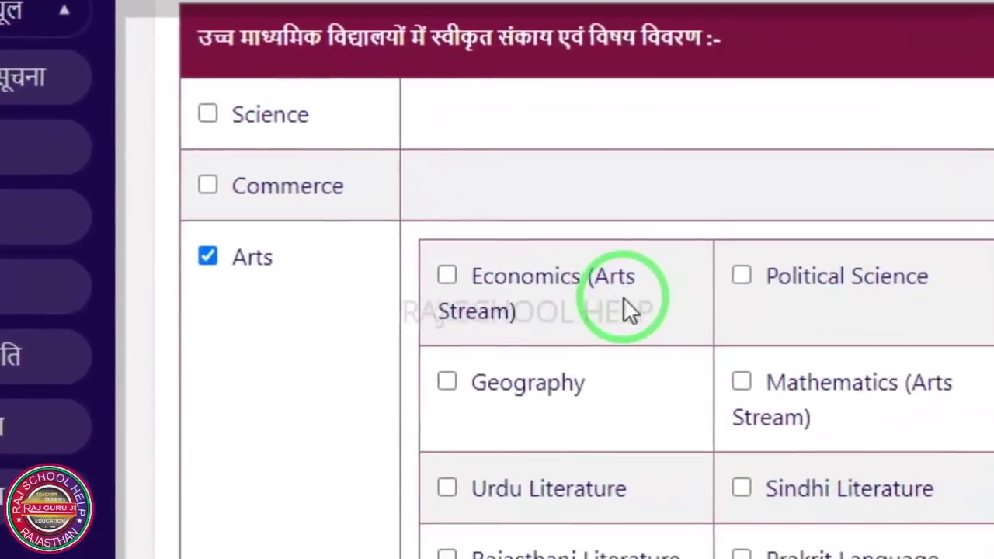
# - Select all the listed subjects of the Arts faculty in the Hindi-medium higher secondary faculty and subject details
pyautogui.scroll(-5, 847, 332)
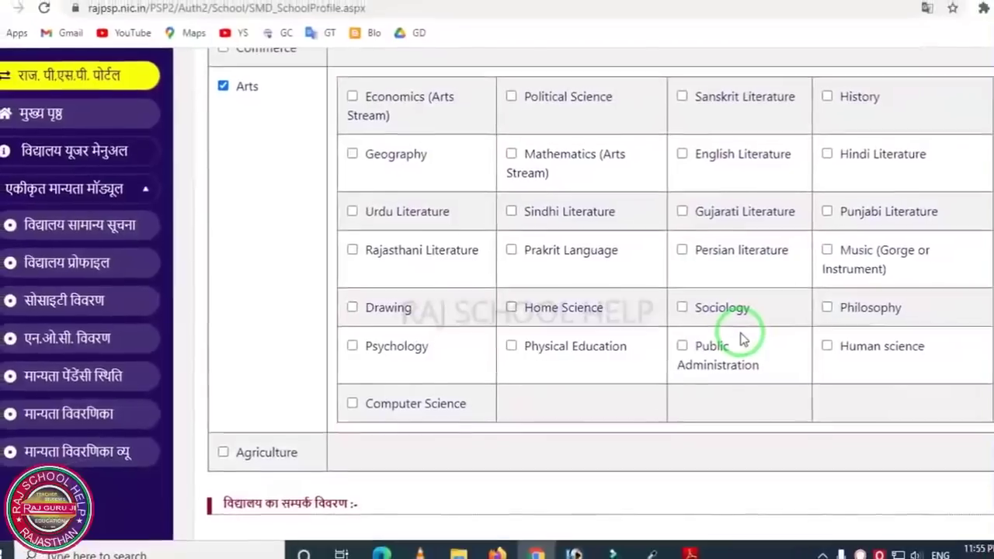
pyautogui.scroll(3, 705, 346)
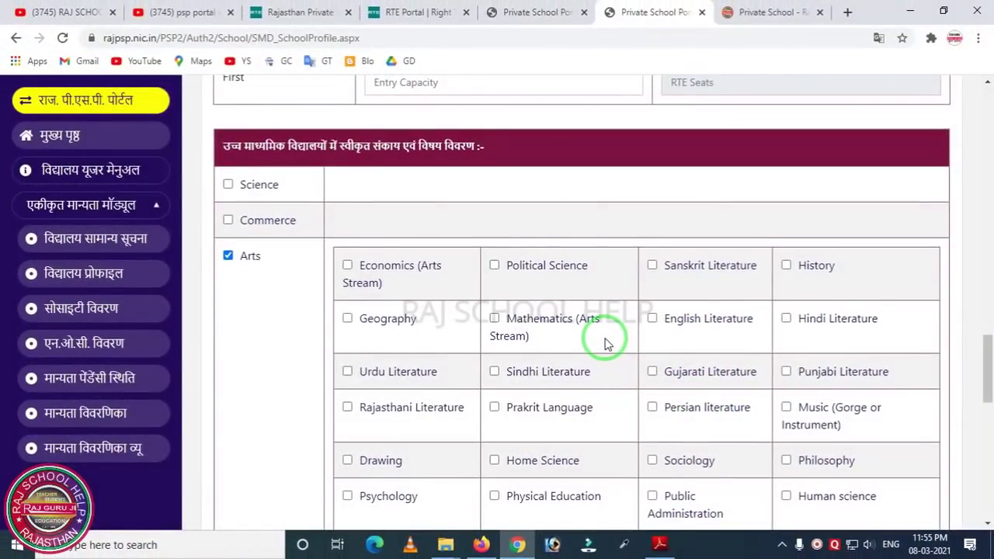
pyautogui.scroll(-2, 608, 346)
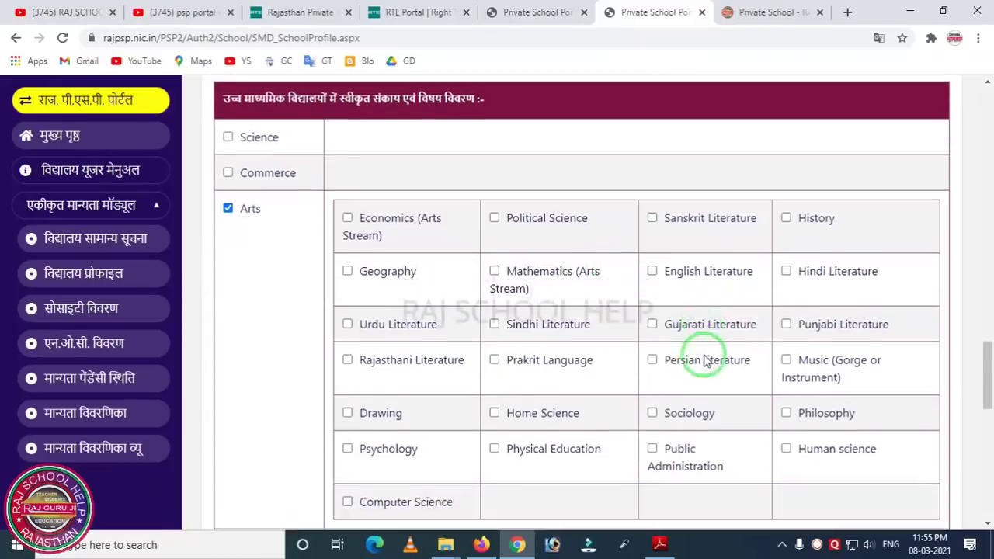
pyautogui.scroll(1, 624, 350)
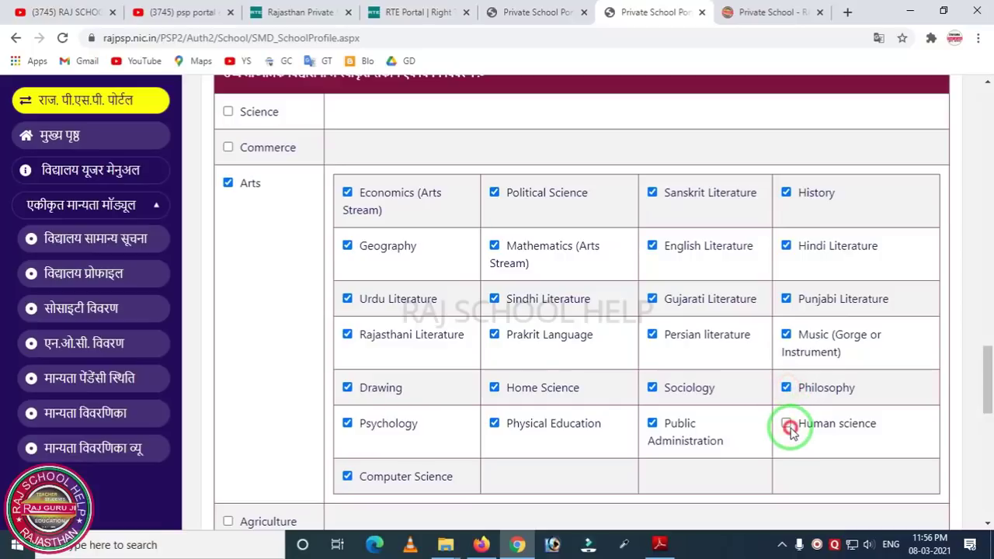
# - Enable the Science faculty with all its listed subjects, and enable the Commerce faculty with Commerce (Accountancy)
pyautogui.scroll(3, 550, 342)
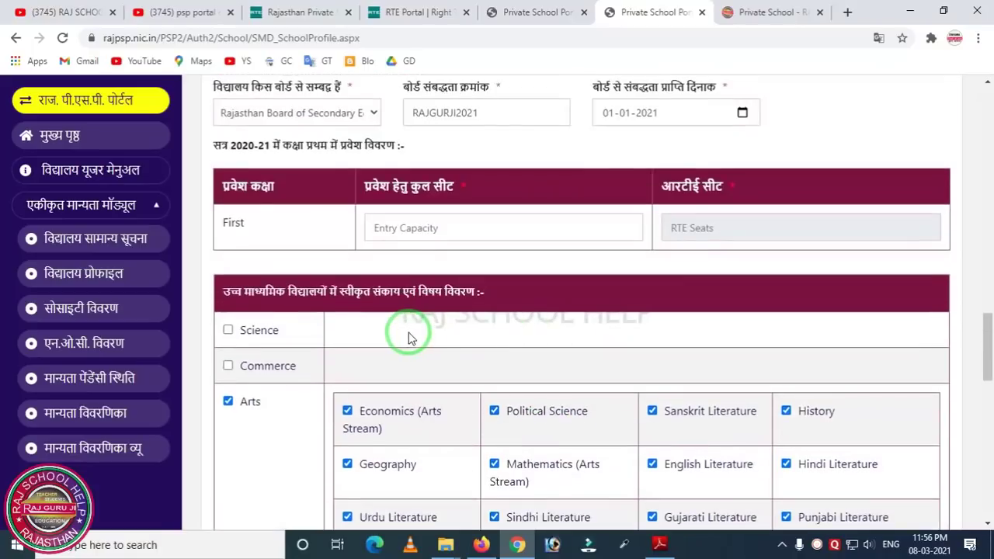
pyautogui.click(229, 330)
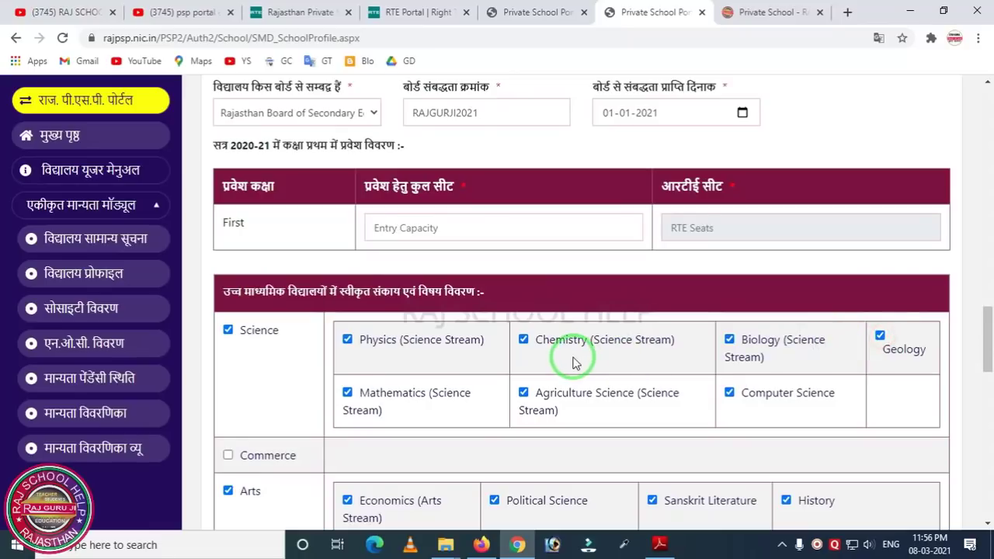
pyautogui.scroll(-2, 573, 363)
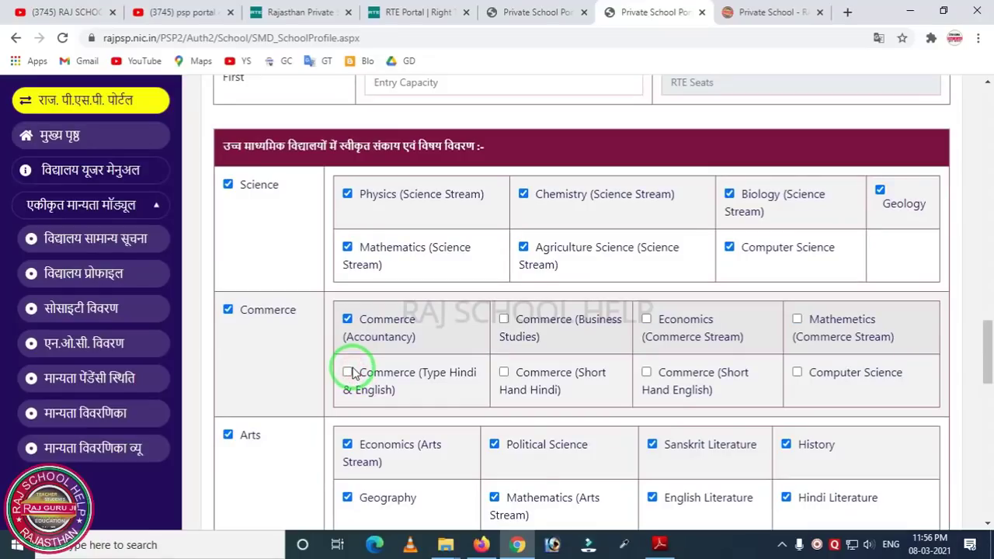
# - In the English-medium section, set the school category to Pr. with Up.Pr. sec. with Higher Sec (1-12) and the school type to Co.Ed
pyautogui.scroll(-12, 533, 447)
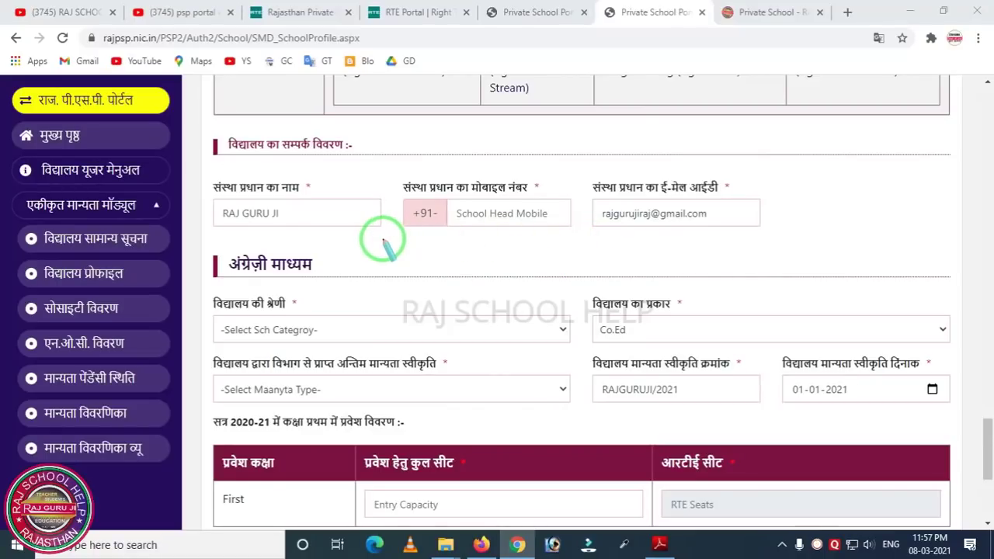
pyautogui.scroll(-2, 369, 244)
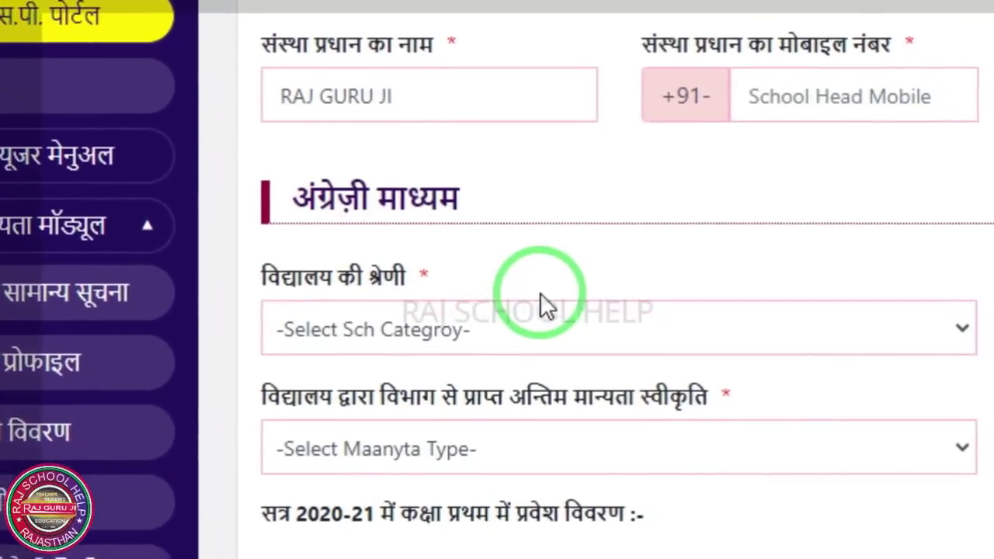
pyautogui.click(506, 322)
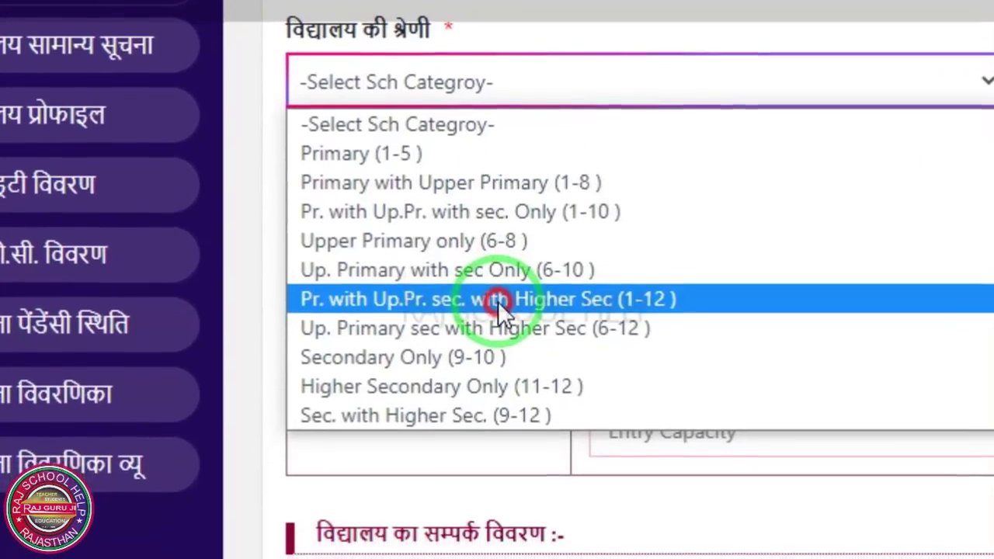
pyautogui.click(498, 356)
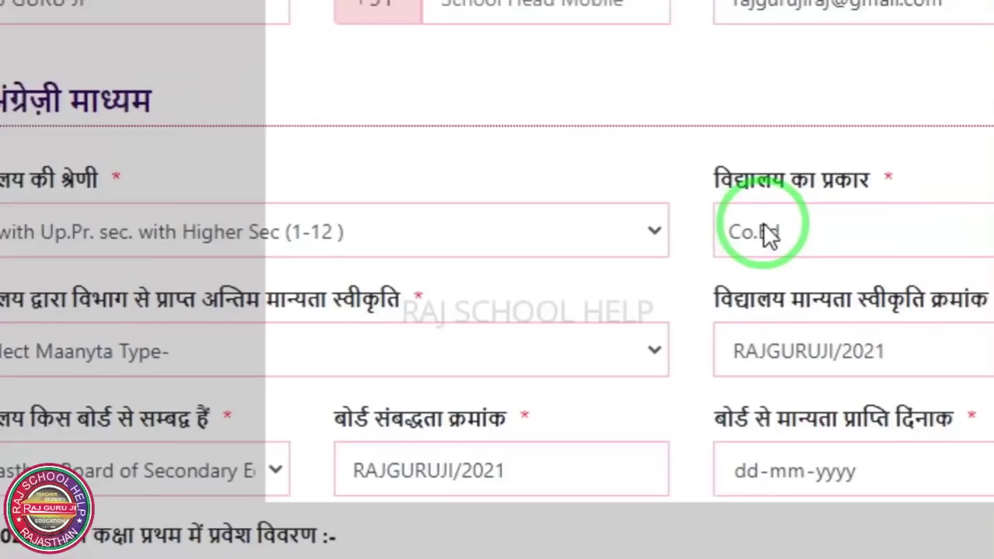
pyautogui.click(993, 136)
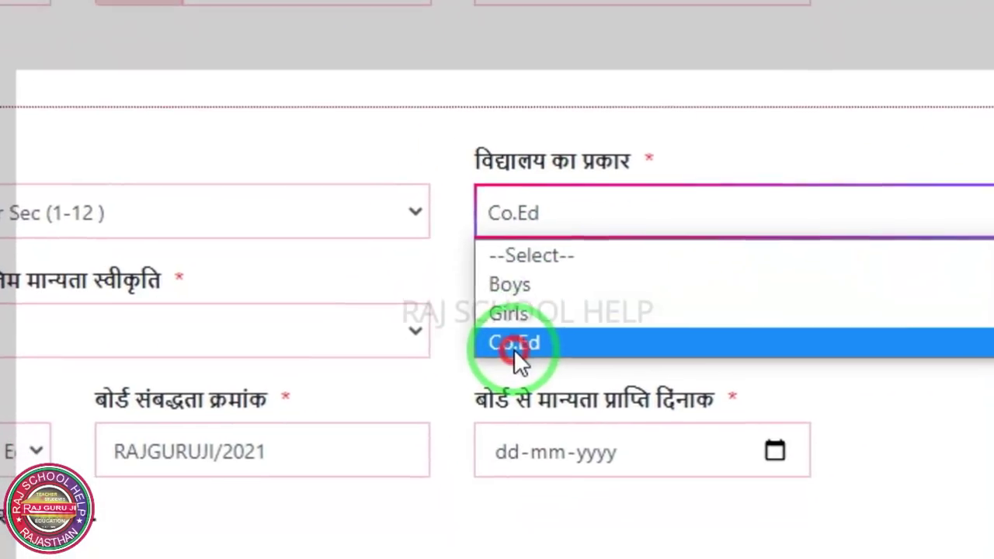
pyautogui.click(574, 400)
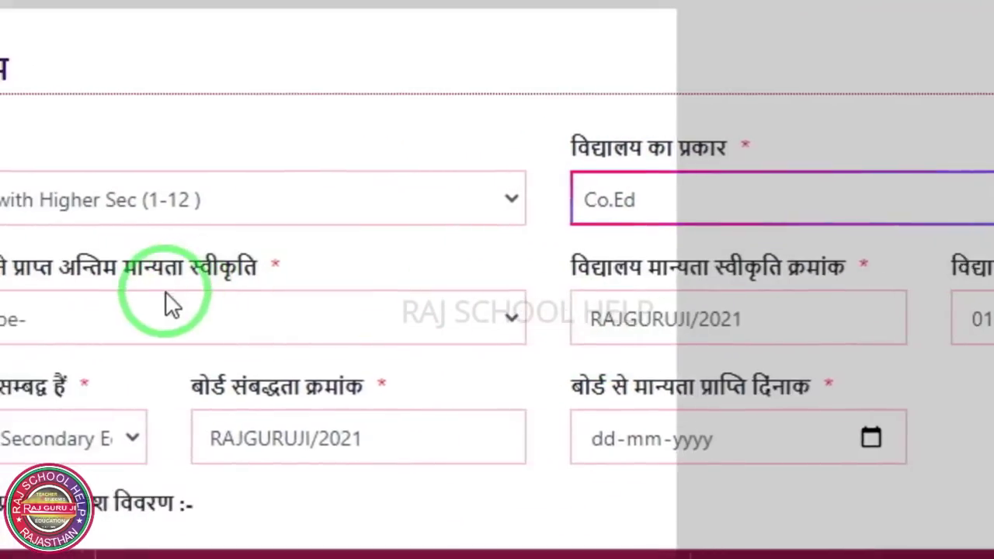
# - Set the English-medium last recognition approval to New Recognization and the board recognition date to 01-01-2021
pyautogui.click(103, 386)
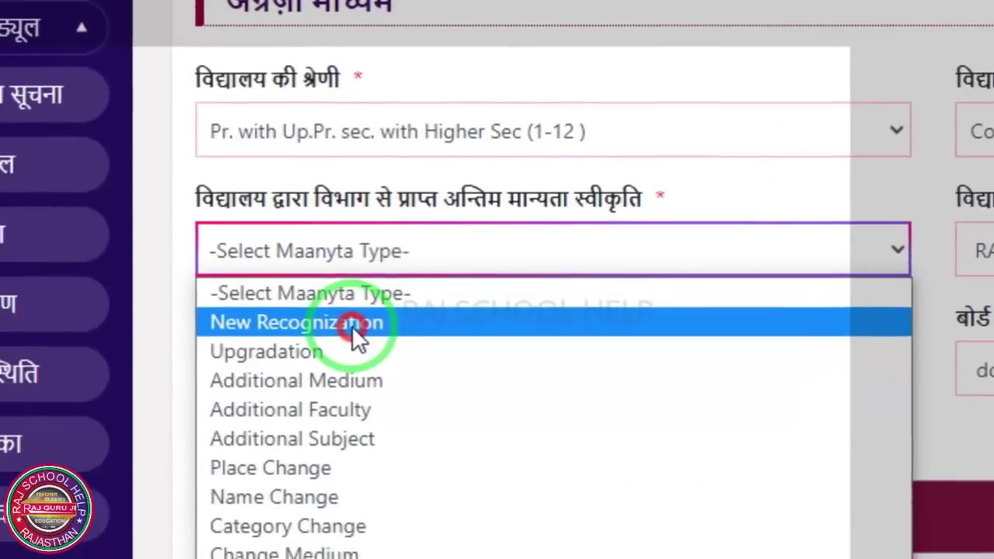
pyautogui.click(91, 380)
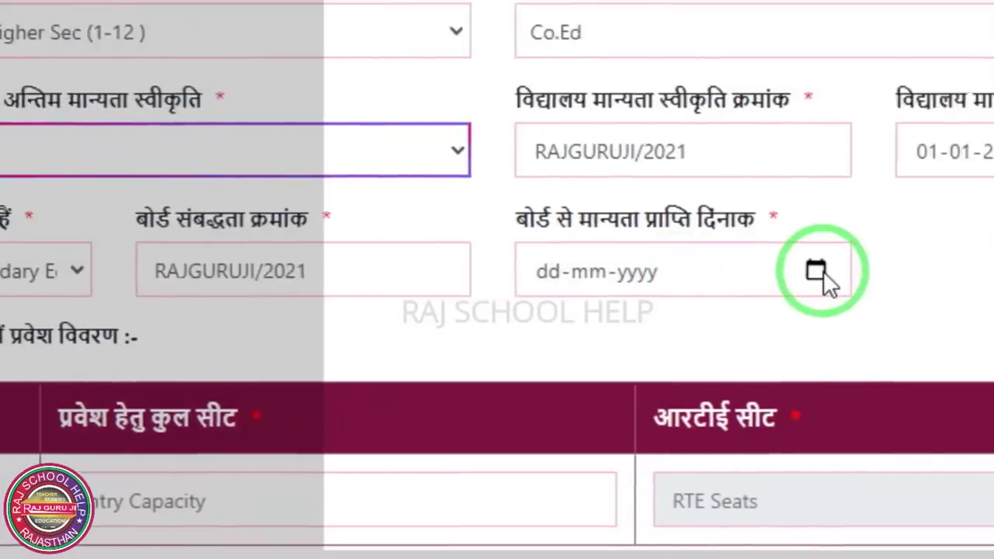
pyautogui.click(682, 273)
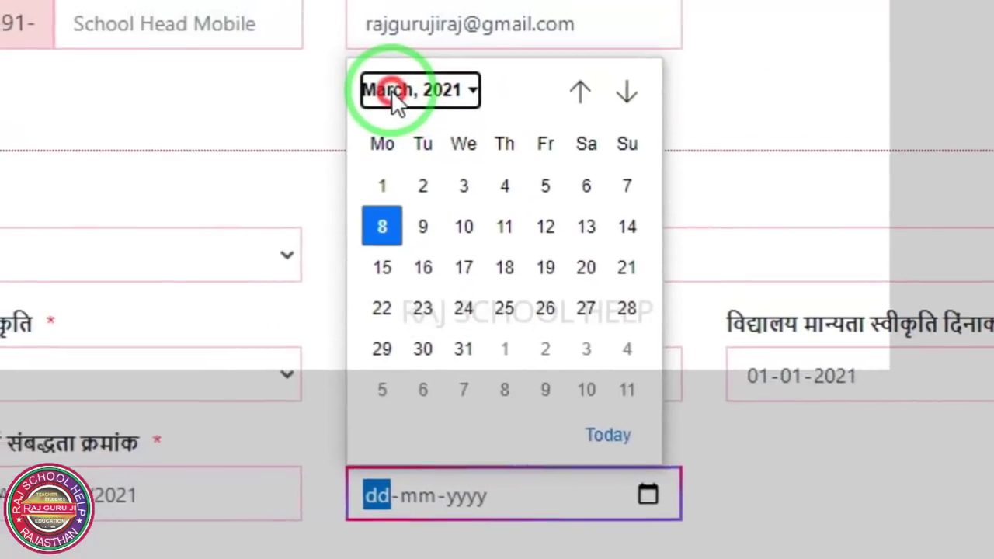
pyautogui.click(394, 96)
pyautogui.click(443, 241)
pyautogui.click(582, 252)
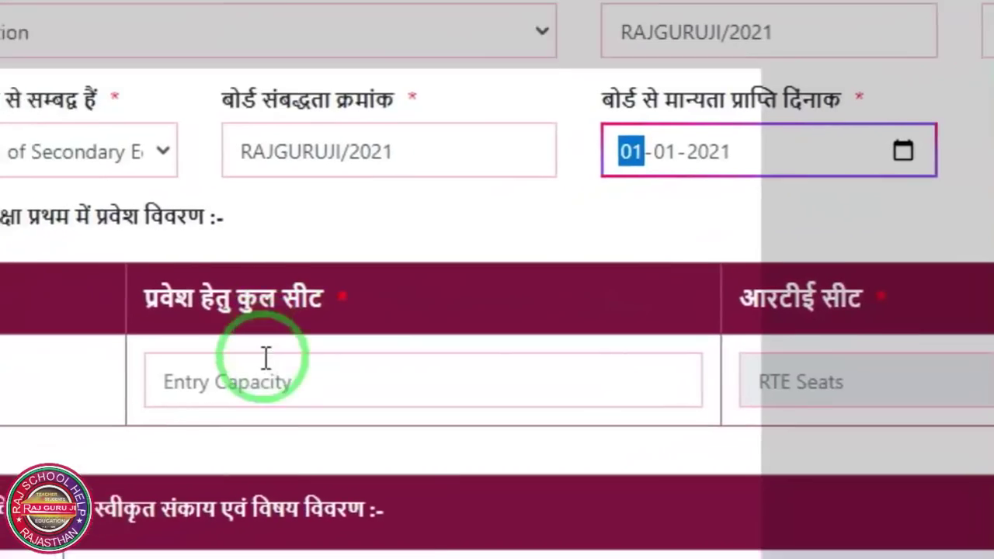
# - Enable the Science, Arts and Agriculture faculties with their listed subjects in the English-medium higher secondary faculty and subject details
pyautogui.click(264, 360)
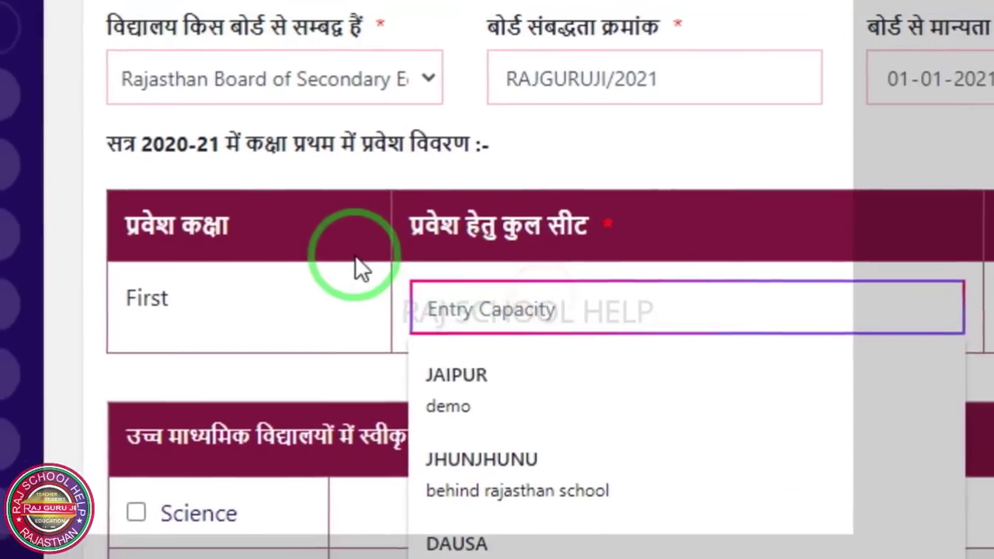
pyautogui.scroll(-3, 455, 249)
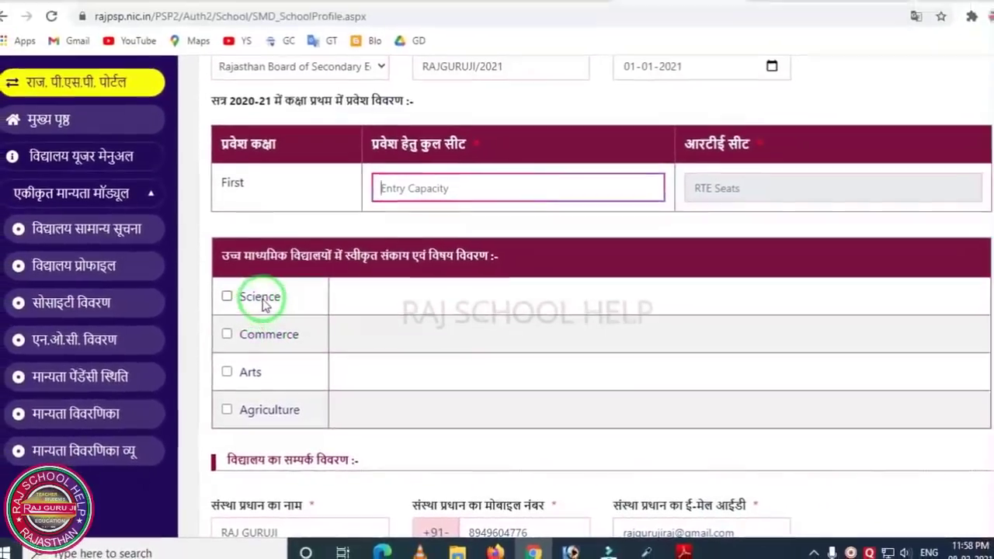
pyautogui.click(263, 302)
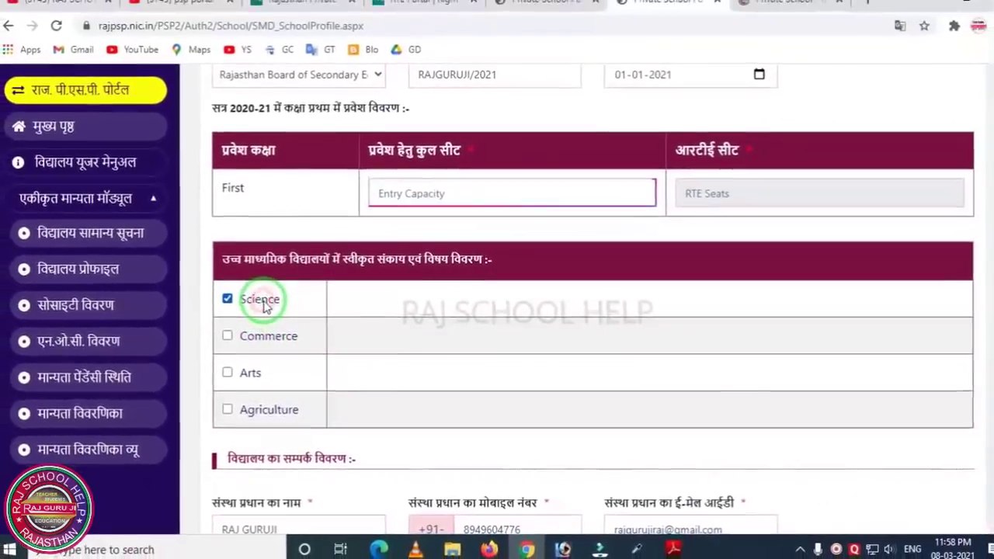
pyautogui.click(353, 306)
pyautogui.click(346, 367)
pyautogui.click(524, 314)
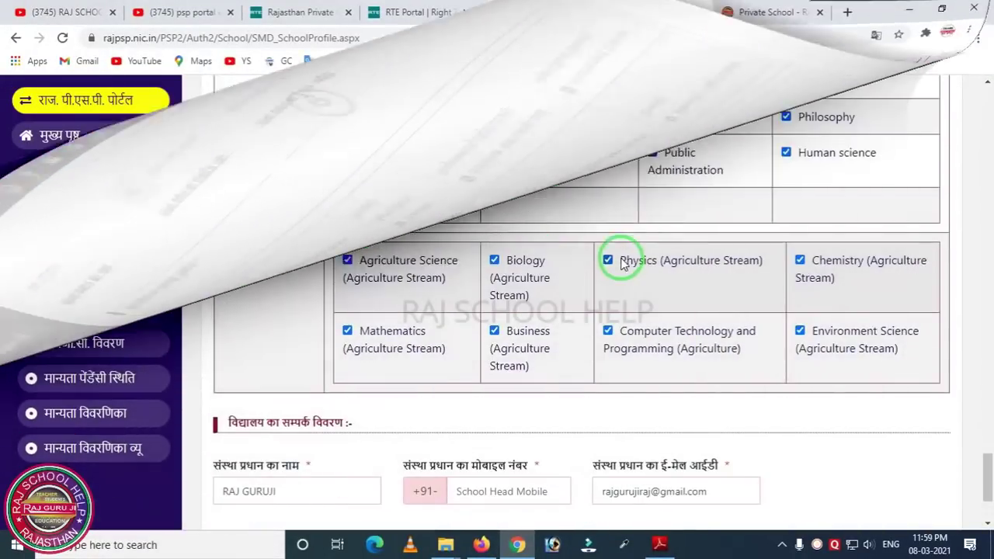
pyautogui.scroll(-2, 584, 292)
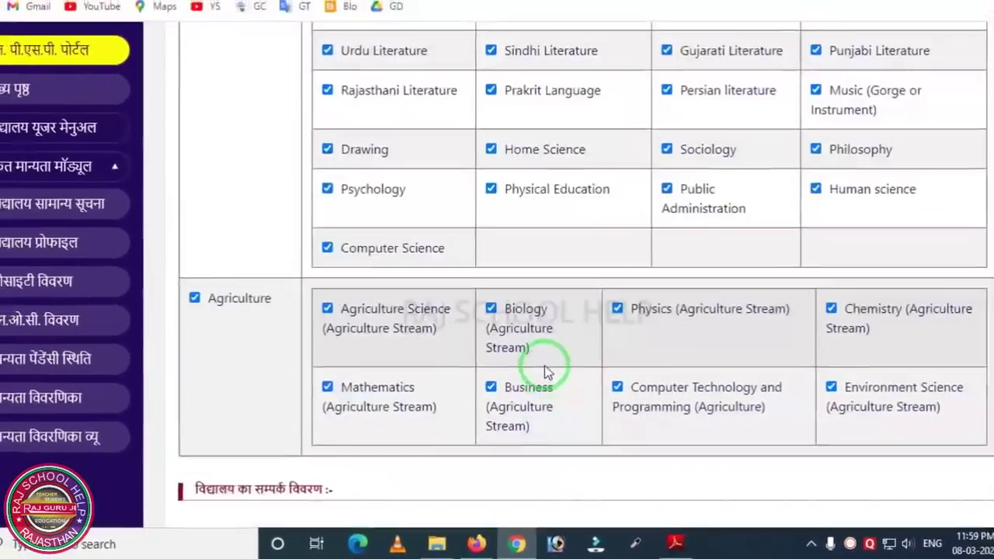
# - Review the filled-in recognition profile from the introductory instructions through the medium-wise recognition details to the school contact section
pyautogui.scroll(8, 526, 378)
pyautogui.scroll(-12, 533, 389)
pyautogui.scroll(9, 530, 399)
pyautogui.scroll(15, 529, 400)
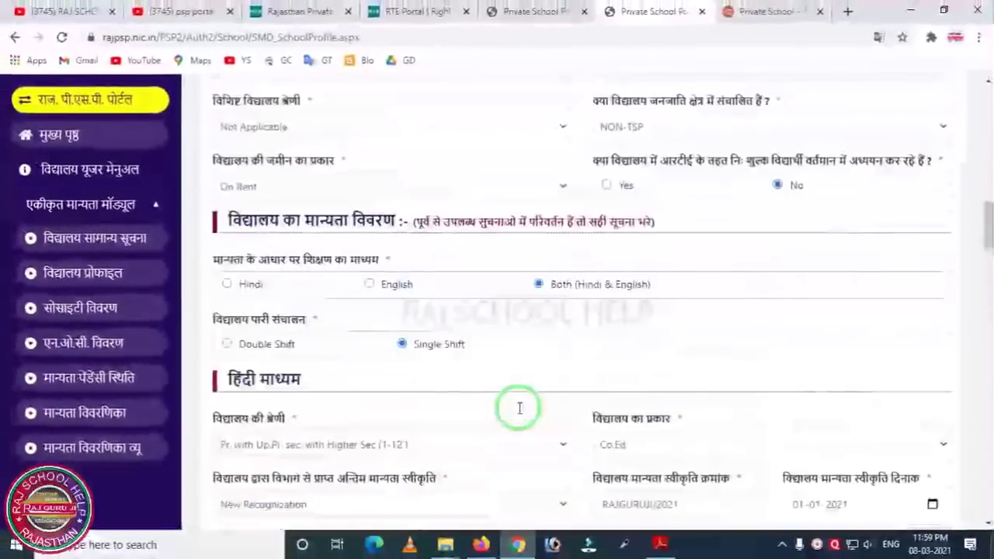
pyautogui.scroll(8, 519, 416)
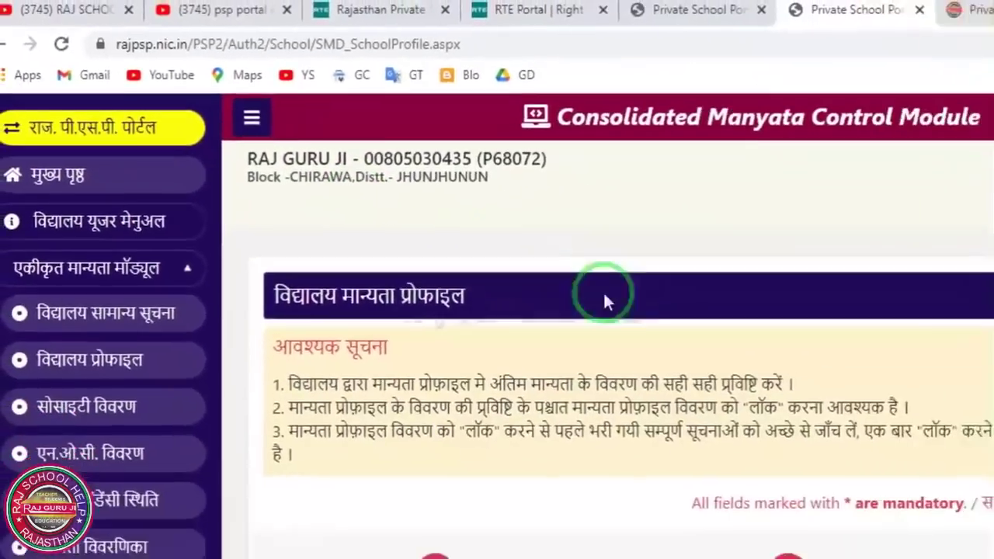
pyautogui.scroll(-10, 582, 296)
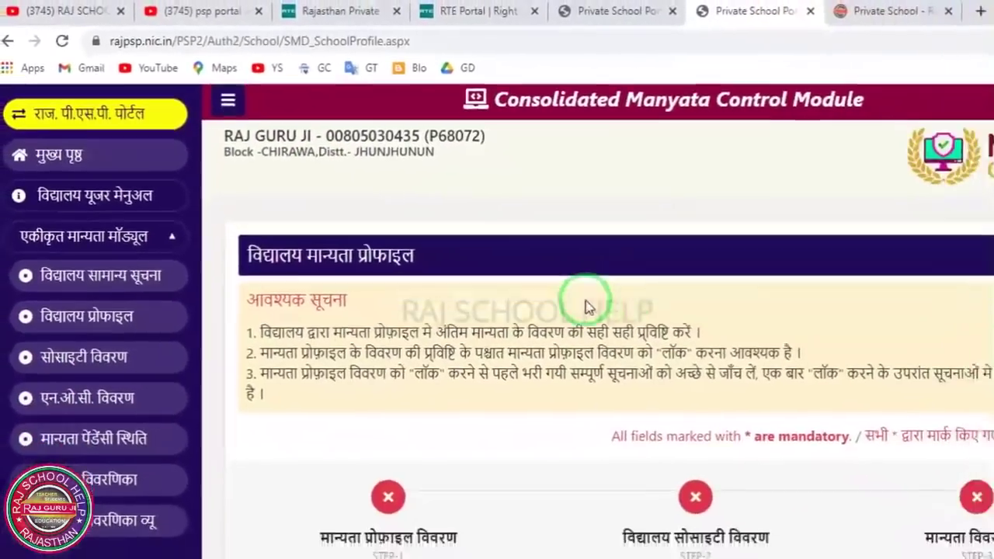
pyautogui.scroll(-12, 534, 277)
pyautogui.scroll(4, 536, 264)
pyautogui.scroll(-5, 544, 279)
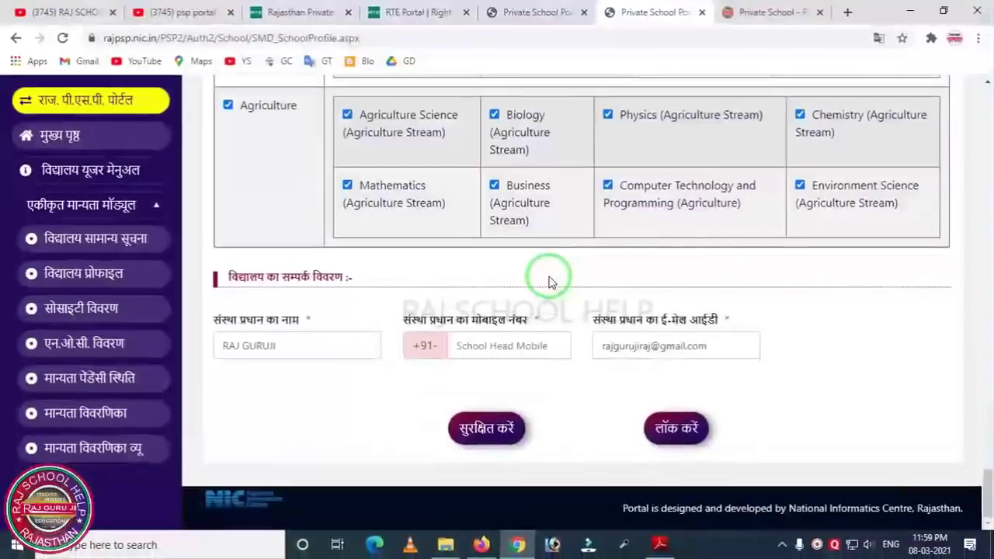
# - Try to save the recognition profile and check which mandatory entries are listed as missing for both mediums
pyautogui.click(487, 429)
pyautogui.scroll(-1, 497, 388)
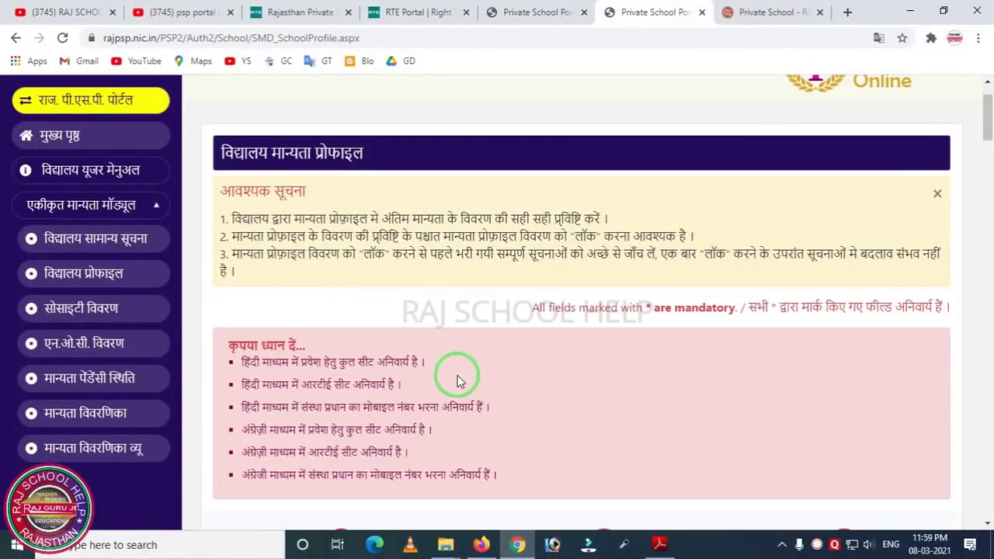
pyautogui.scroll(-2, 440, 375)
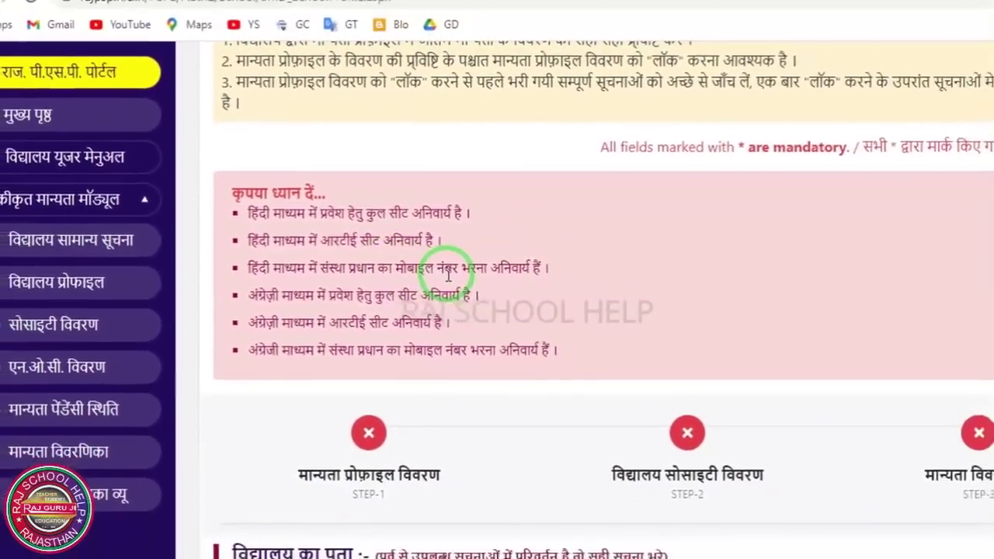
pyautogui.scroll(-5, 499, 277)
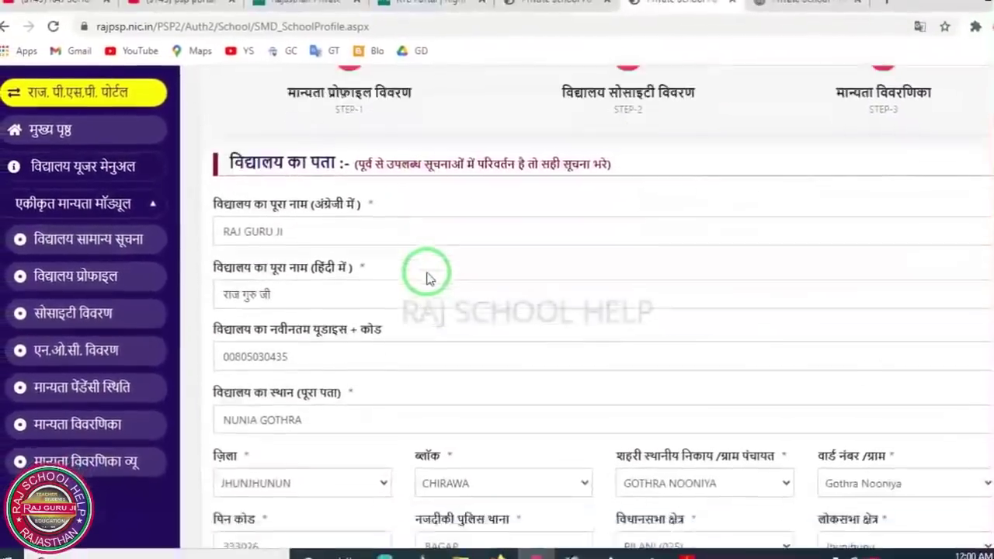
pyautogui.scroll(6, 426, 276)
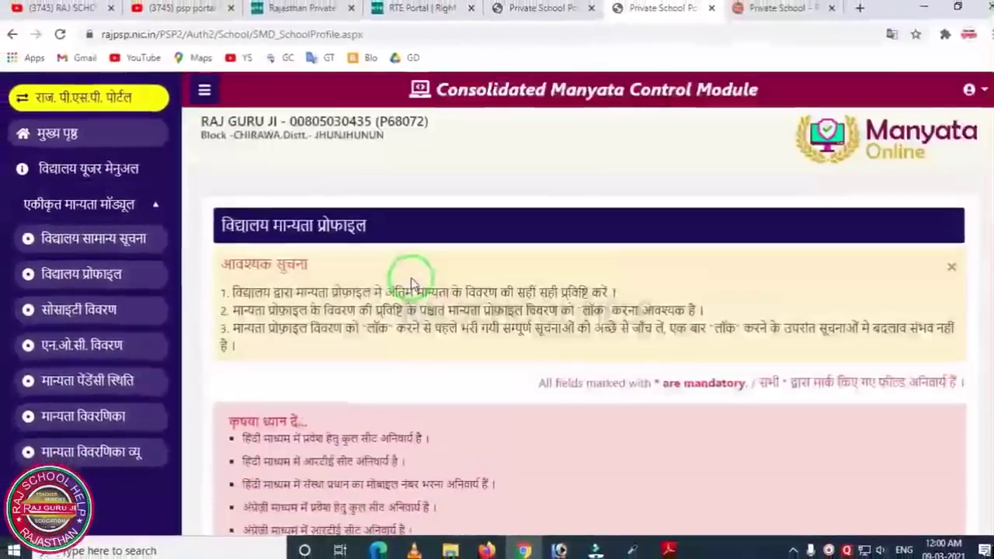
pyautogui.scroll(-4, 411, 272)
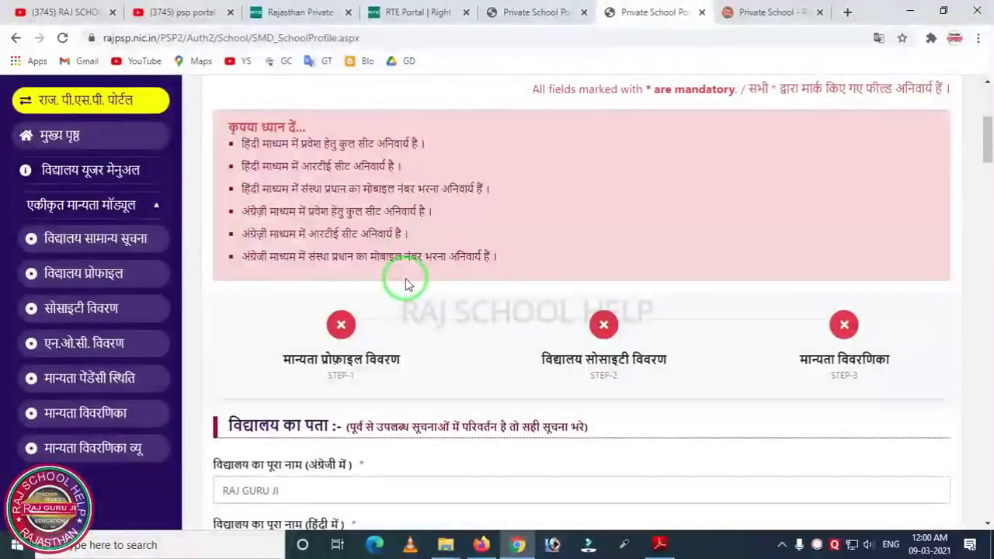
# - Save the completed recognition profile and lock it
pyautogui.scroll(-15, 599, 408)
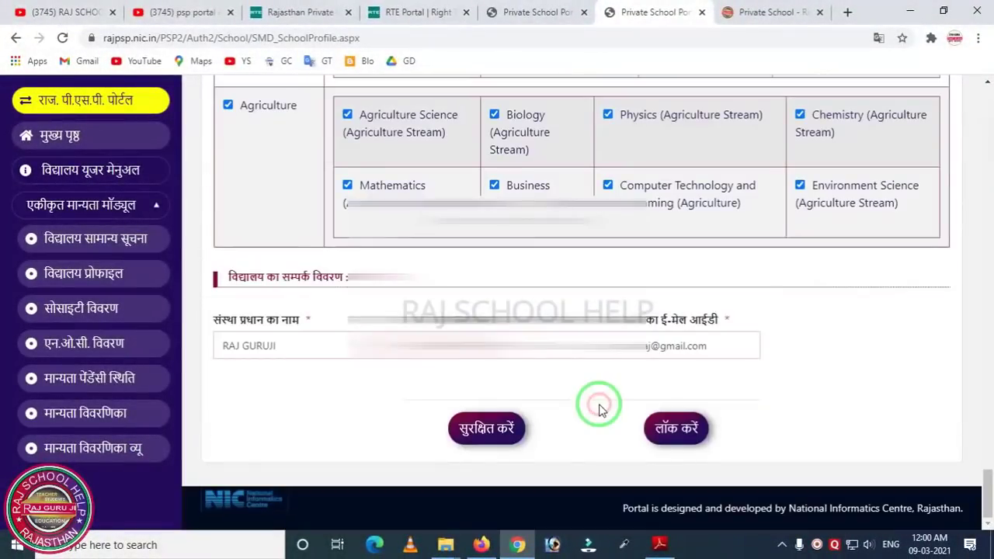
pyautogui.click(484, 429)
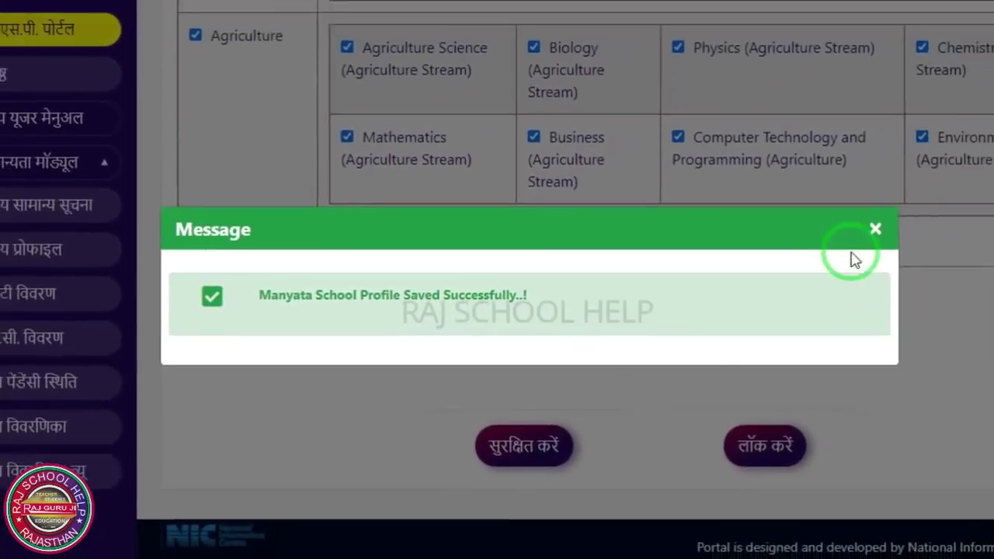
pyautogui.click(887, 226)
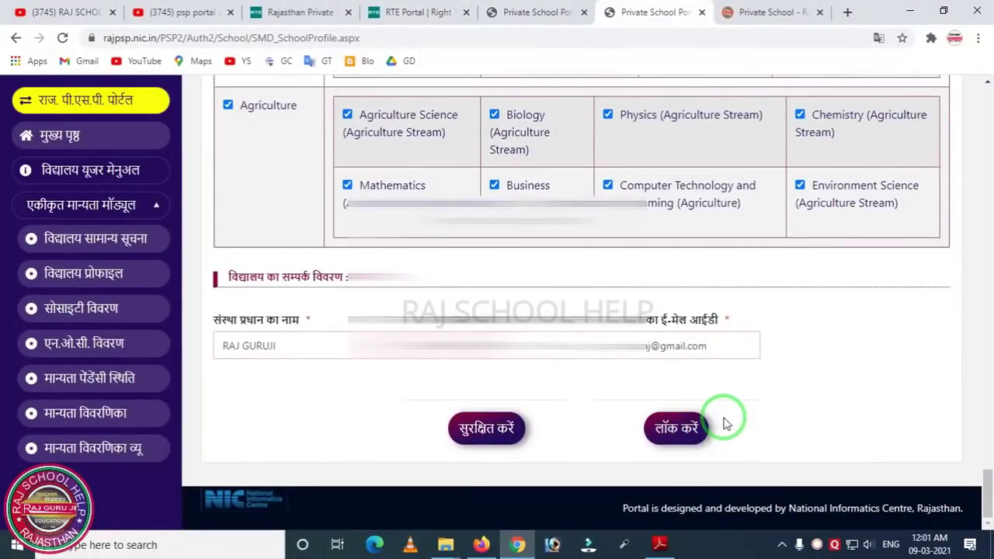
pyautogui.click(670, 430)
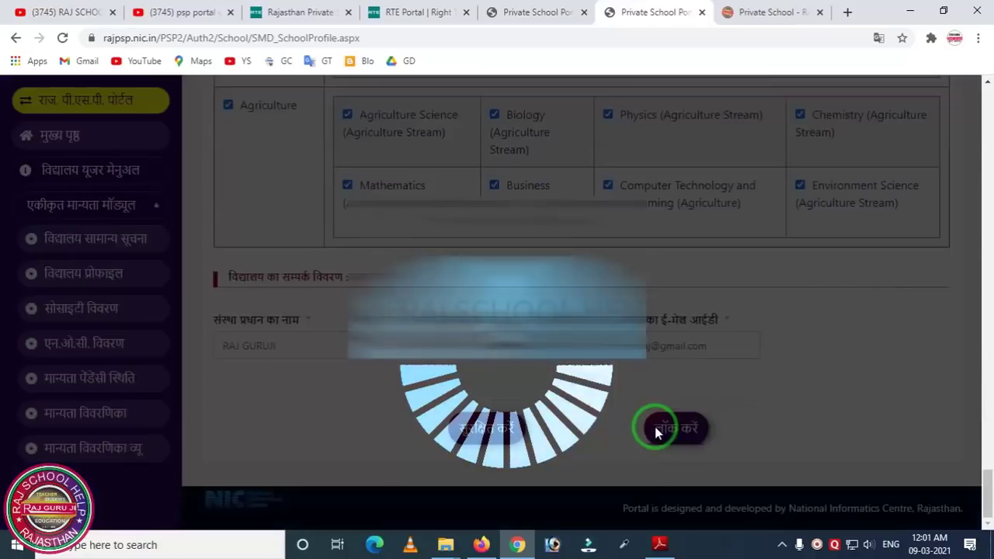
pyautogui.click(613, 119)
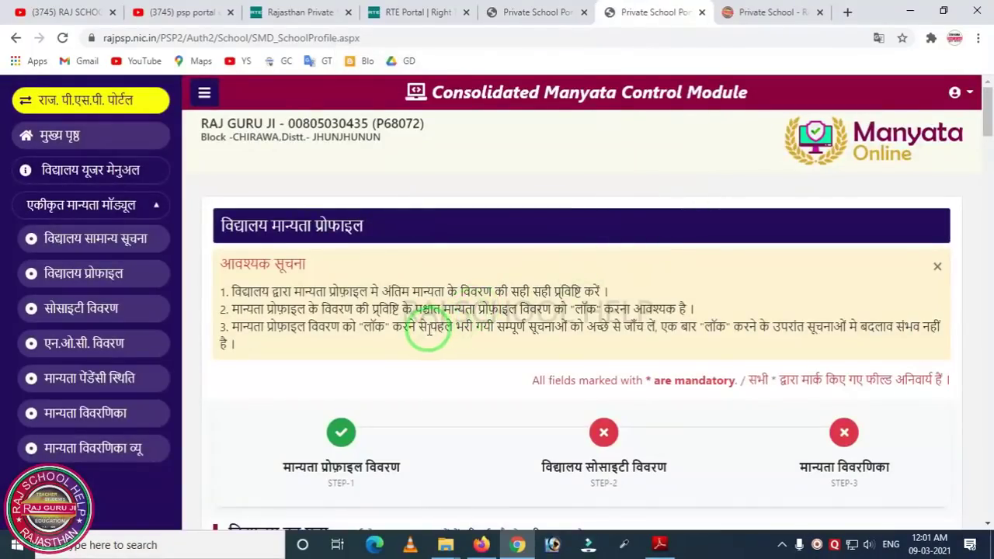
pyautogui.scroll(-2, 428, 331)
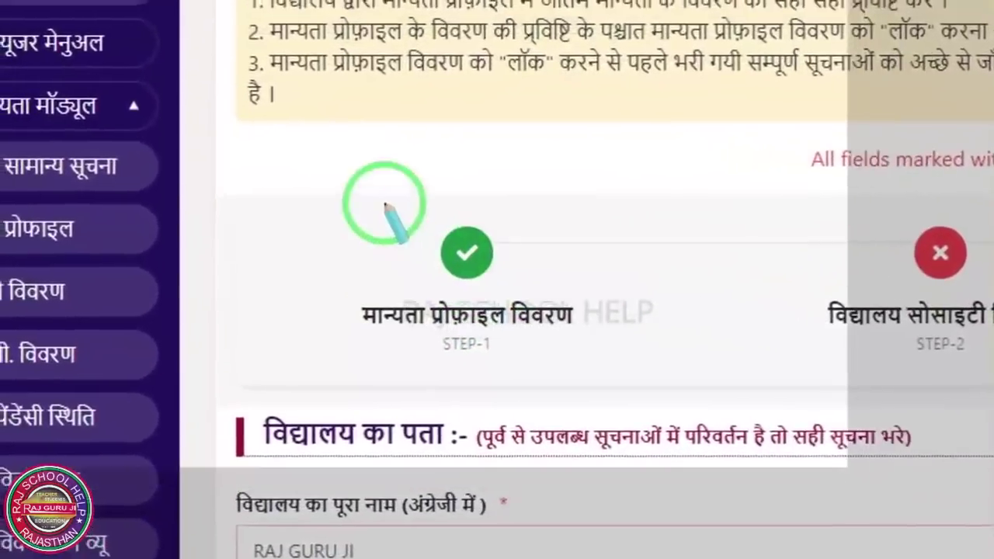
pyautogui.moveTo(385, 203); pyautogui.dragTo(527, 303)
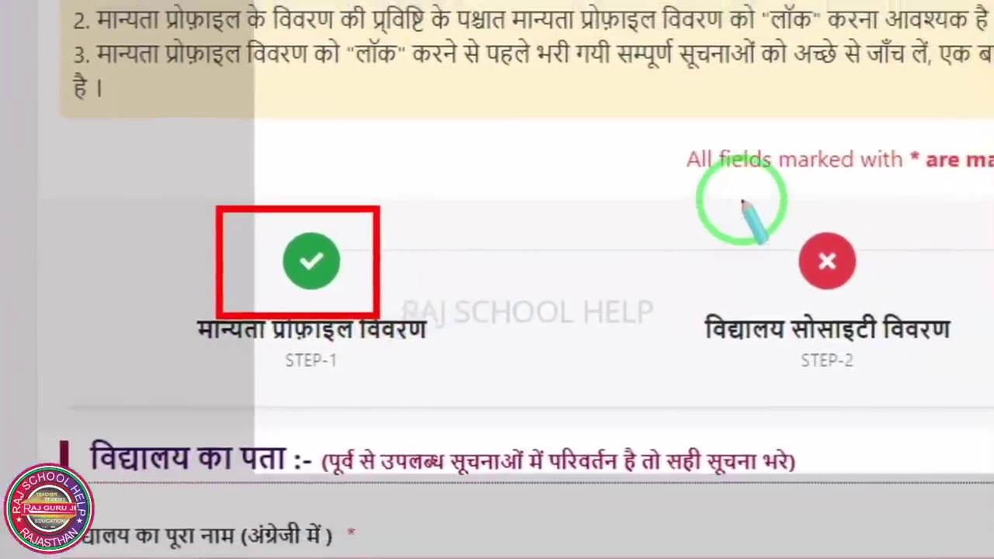
pyautogui.moveTo(859, 195); pyautogui.dragTo(993, 334)
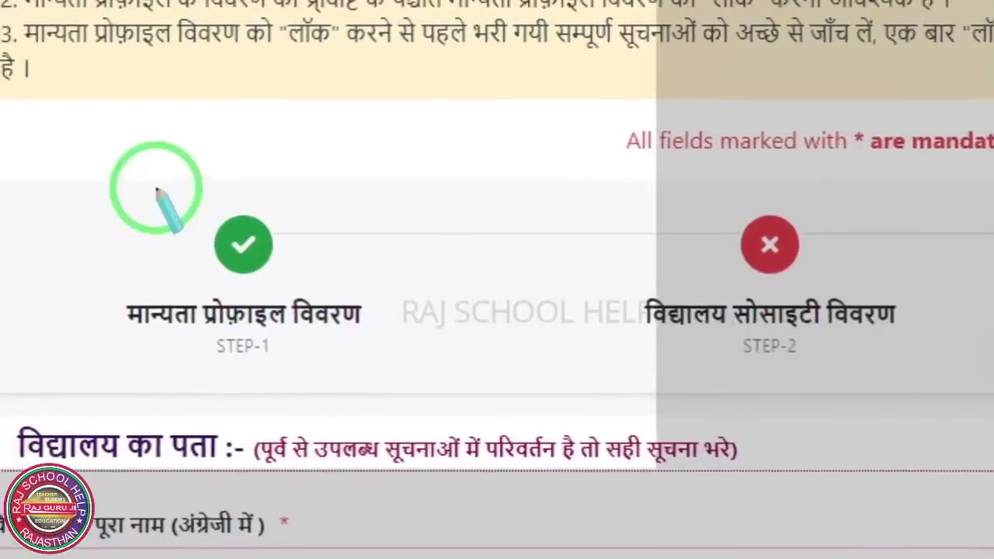
pyautogui.moveTo(155, 191); pyautogui.dragTo(381, 343)
pyautogui.moveTo(620, 152)
pyautogui.mouseDown()
pyautogui.moveTo(762, 312)
pyautogui.moveTo(993, 386)
pyautogui.mouseUp()
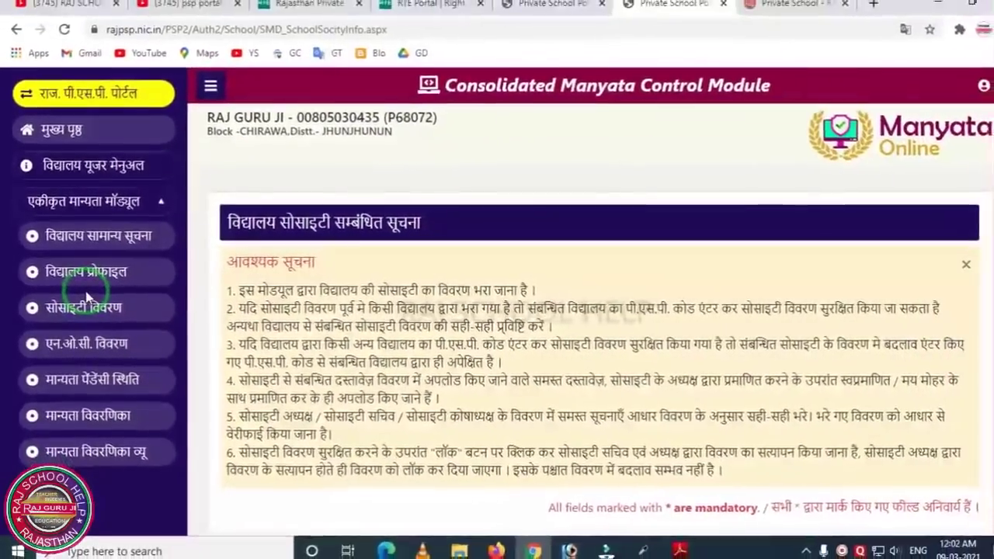
# - Examine the society information page, reading its instructions, the other-school PSP code question and the society detail fields
pyautogui.click(96, 272)
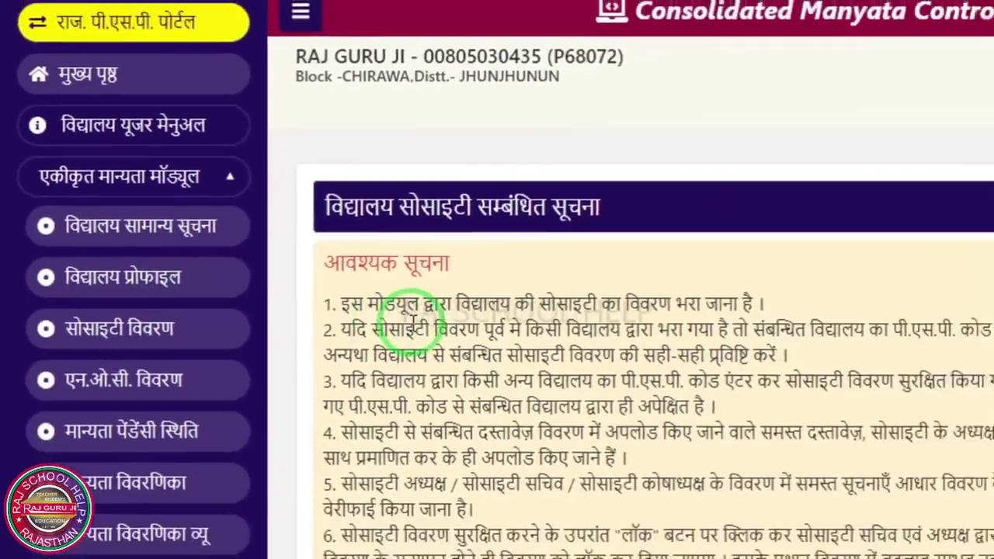
pyautogui.scroll(-3, 381, 300)
pyautogui.click(198, 358)
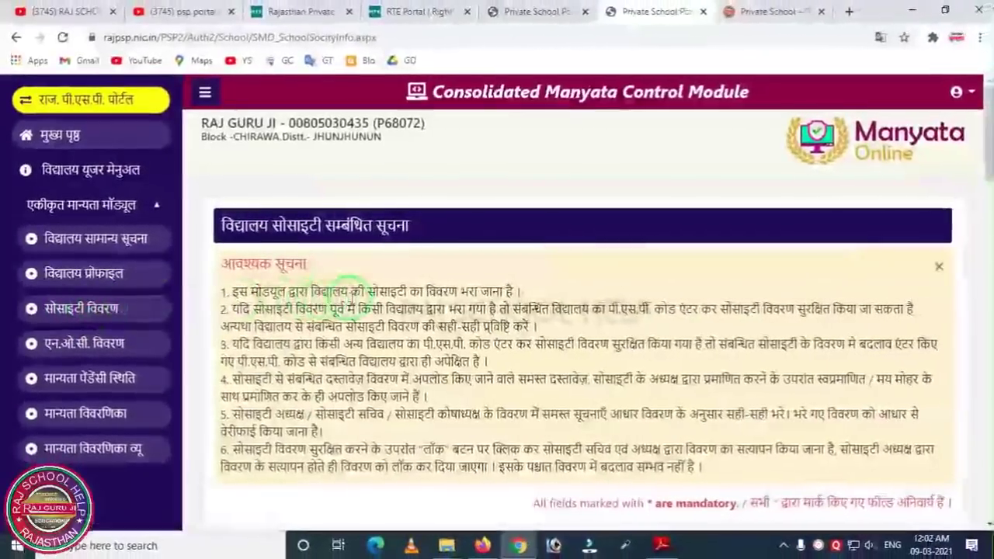
pyautogui.scroll(-6, 353, 293)
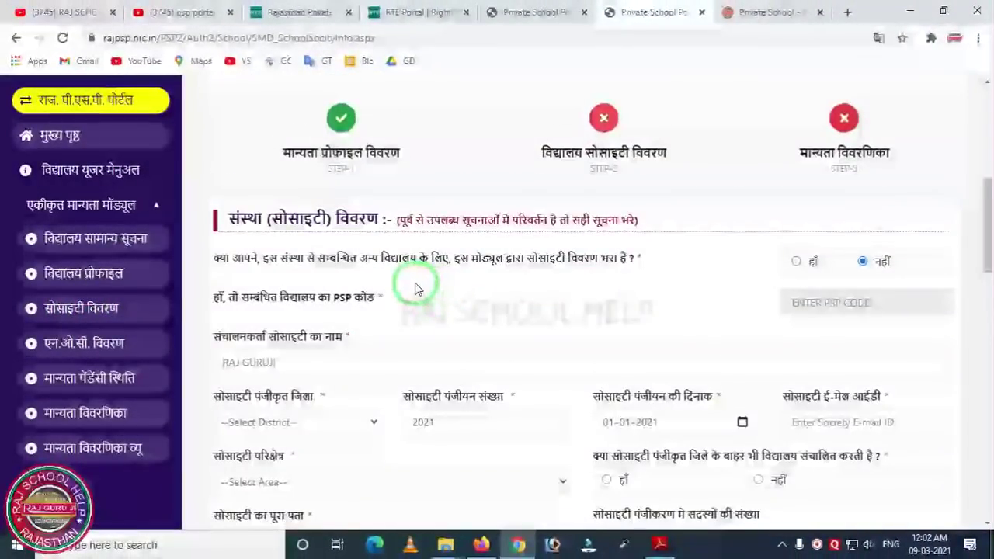
pyautogui.scroll(1, 650, 320)
pyautogui.scroll(-1, 621, 318)
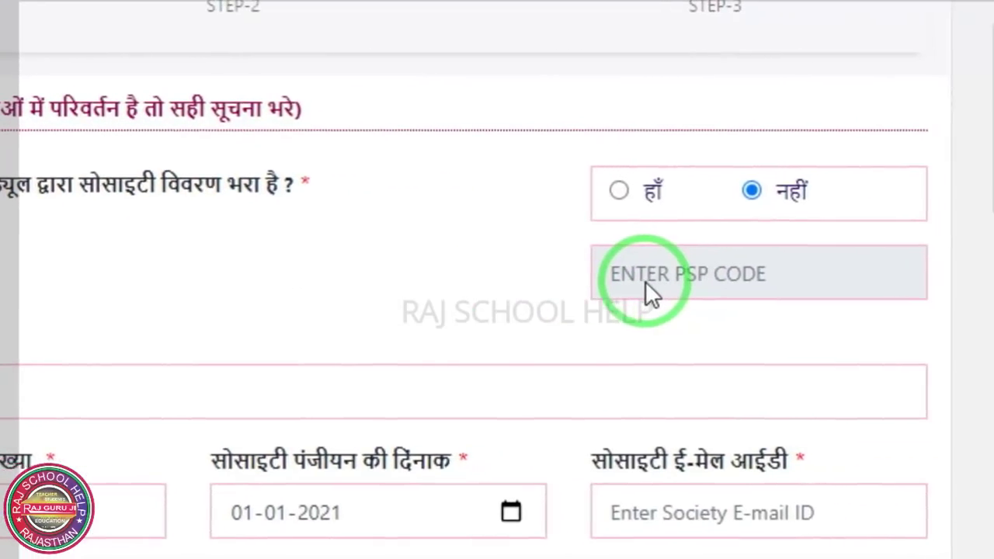
pyautogui.scroll(-2, 542, 292)
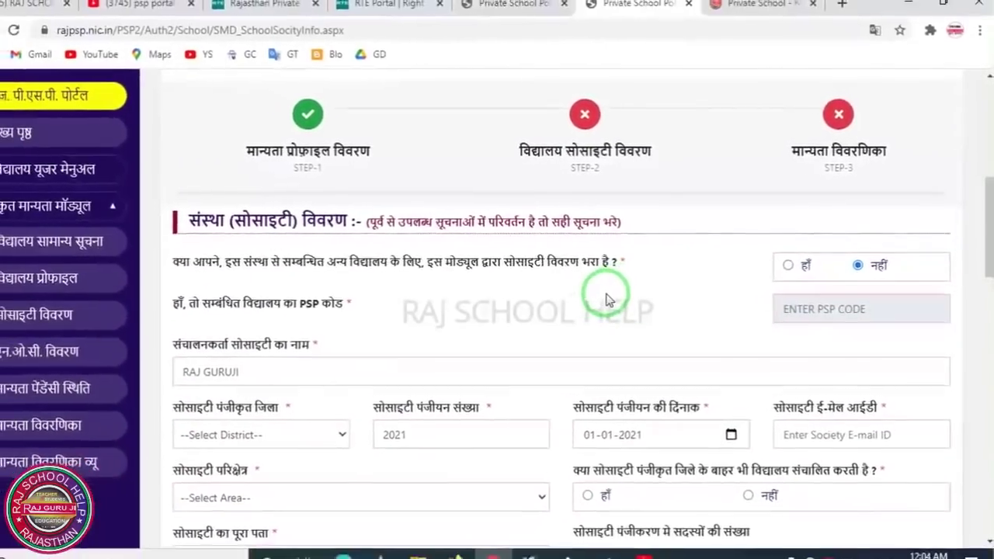
pyautogui.scroll(2, 614, 299)
pyautogui.scroll(-4, 664, 311)
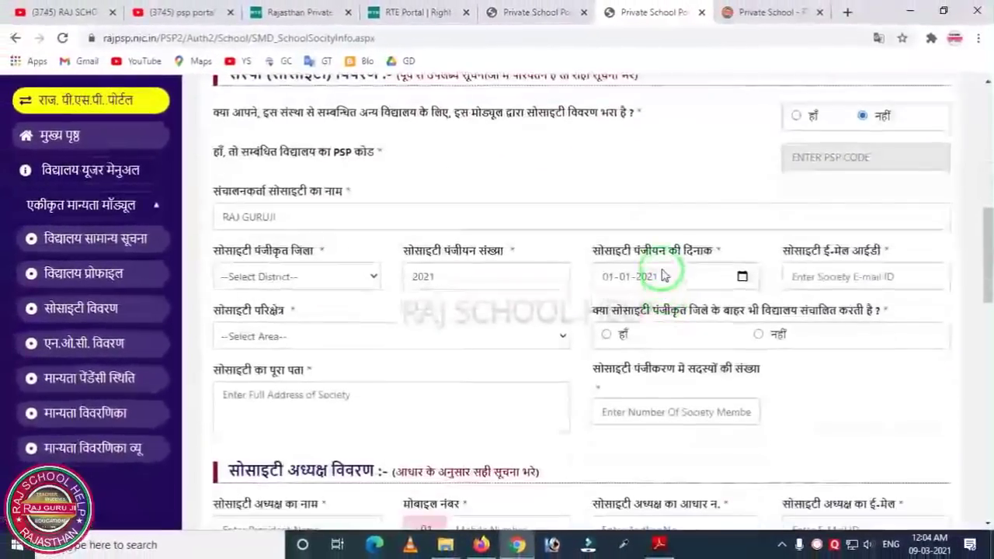
# - Answer नहीं to whether society details were already filled for another school, and set the society's registered district to JHUNJHUNUN
pyautogui.click(864, 123)
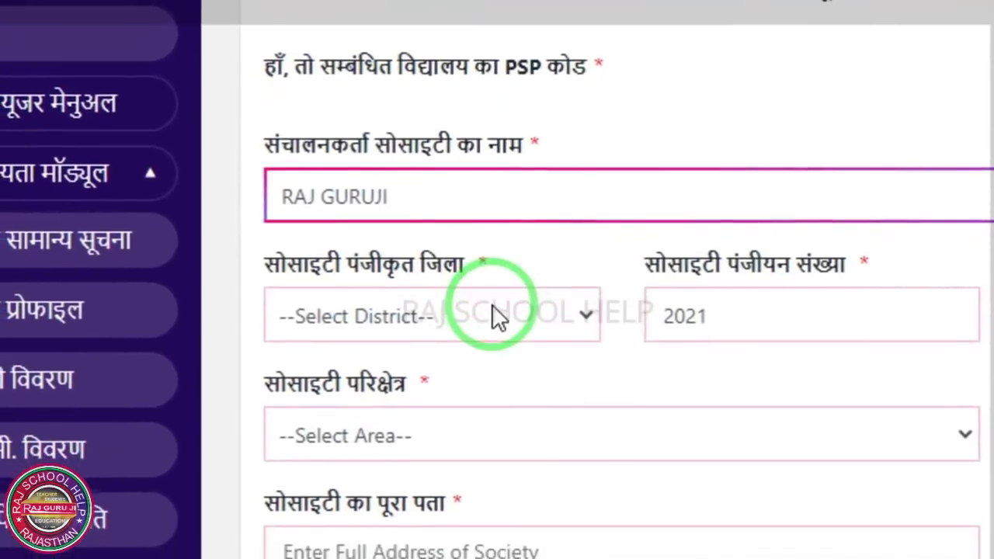
pyautogui.click(486, 328)
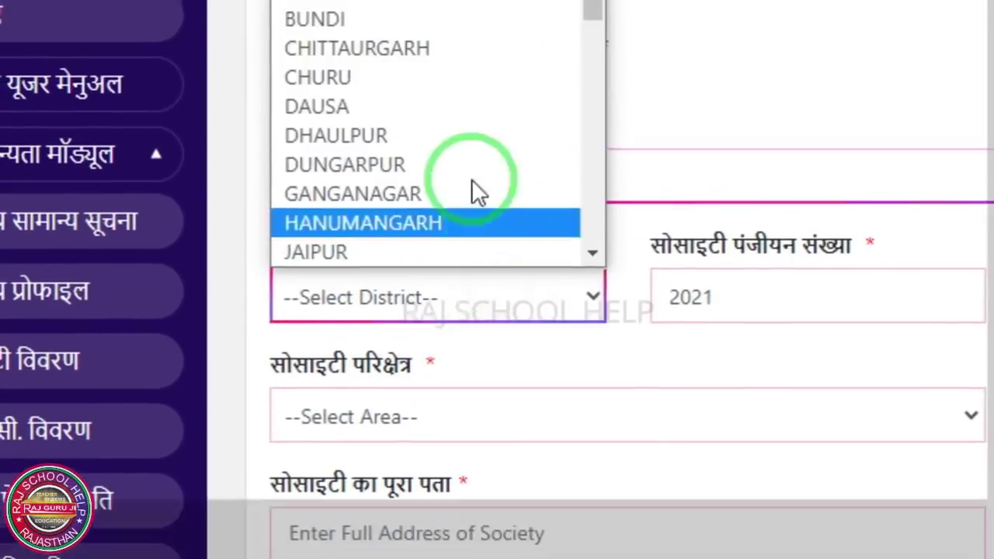
pyautogui.scroll(-3, 473, 164)
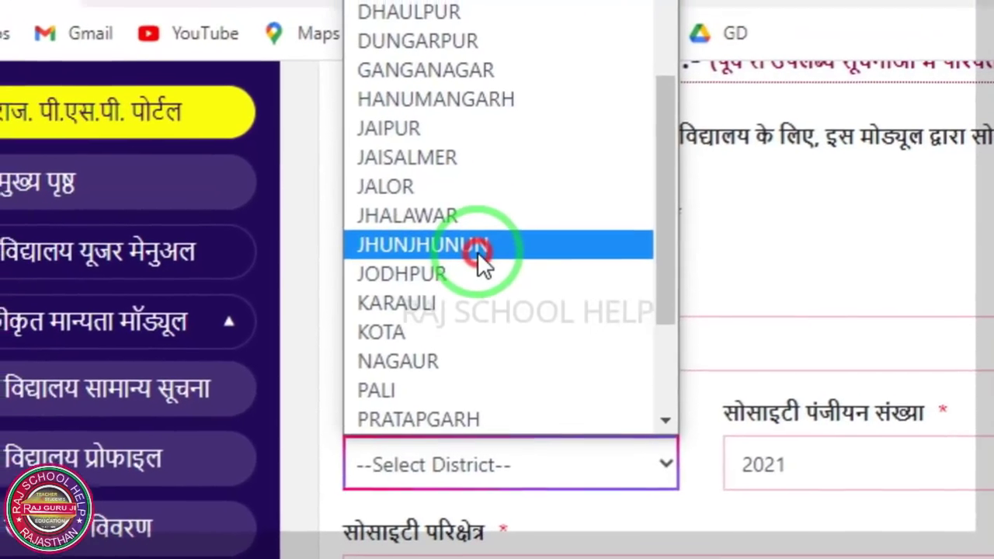
pyautogui.click(450, 194)
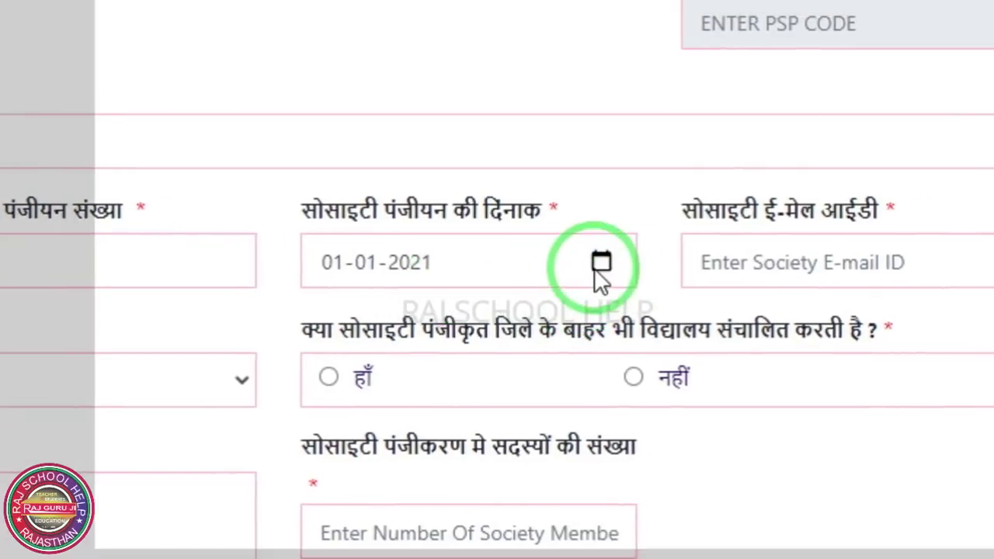
pyautogui.click(643, 264)
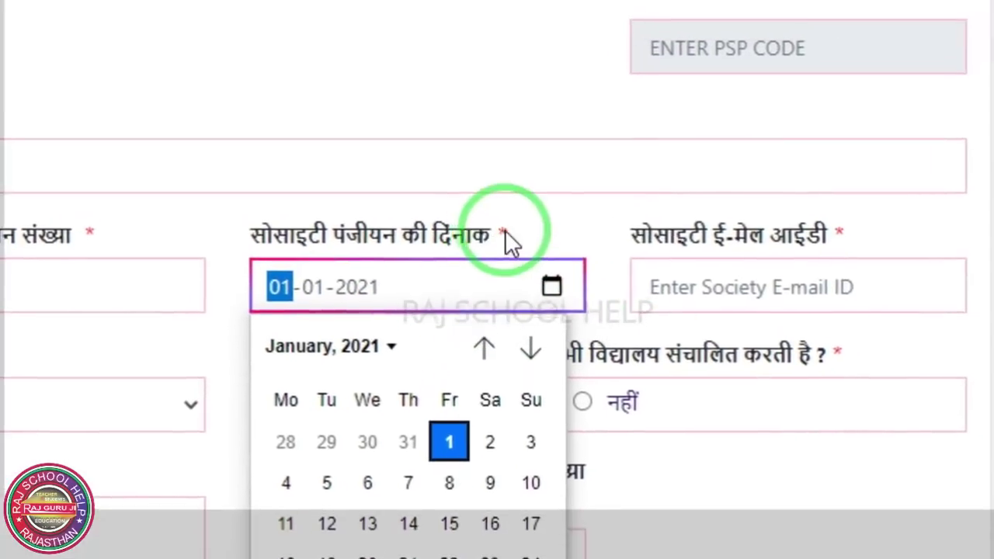
pyautogui.click(672, 250)
pyautogui.click(713, 265)
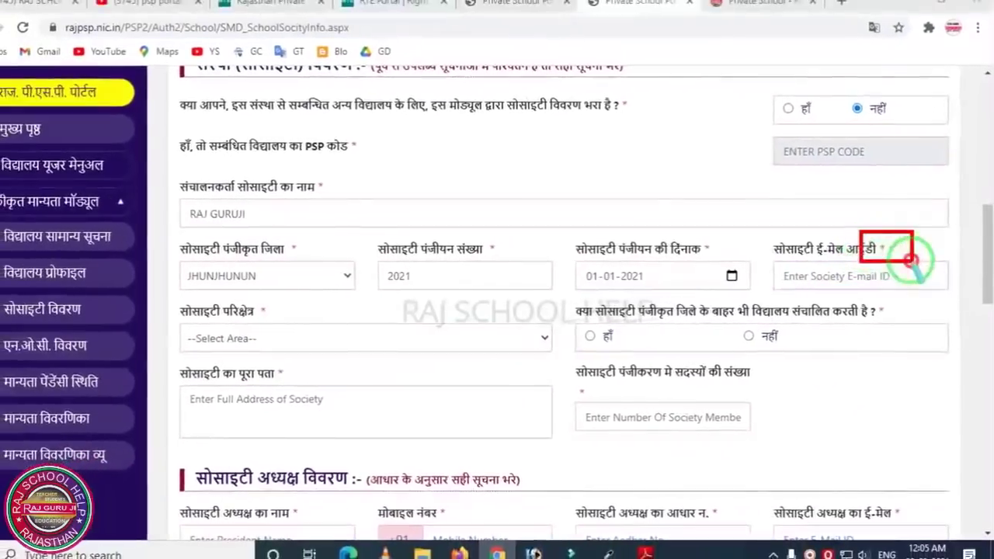
# - Fill in the society's e-mail ID and answer हाँ to whether it operates schools outside its registered district
pyautogui.click(799, 267)
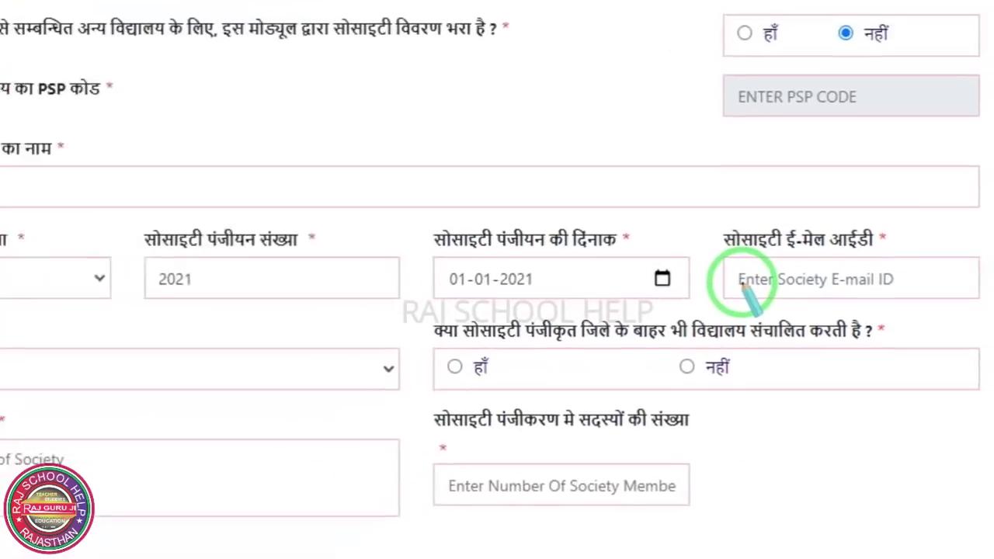
pyautogui.click(777, 278)
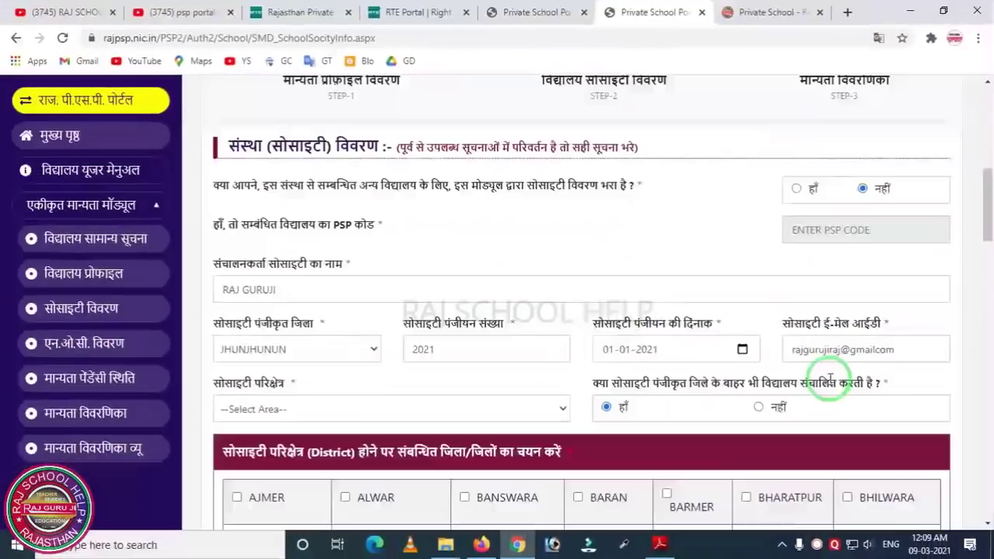
pyautogui.scroll(-1, 826, 381)
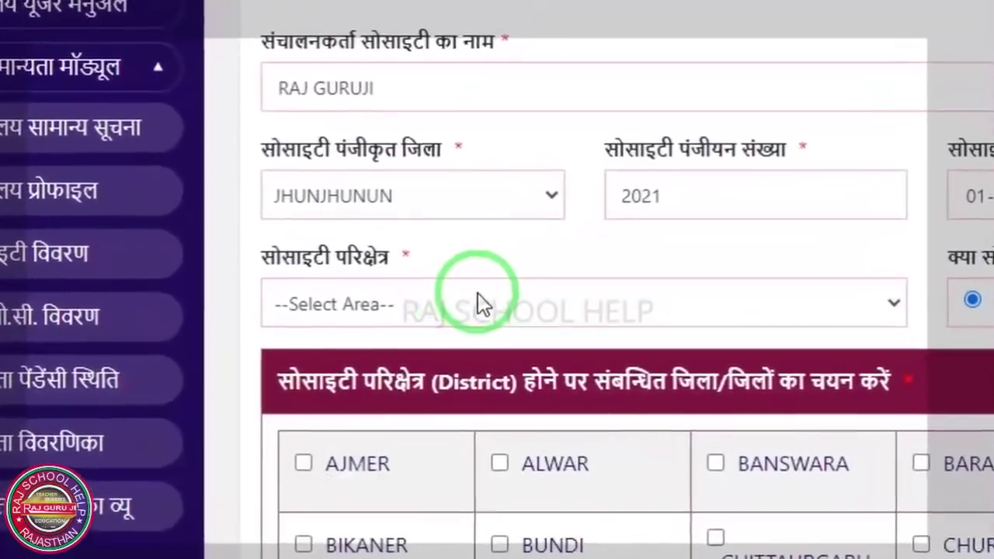
# - Set the society's area (परिक्षेत्र) to Entire State and check the question about running schools outside the registered district
pyautogui.click(478, 293)
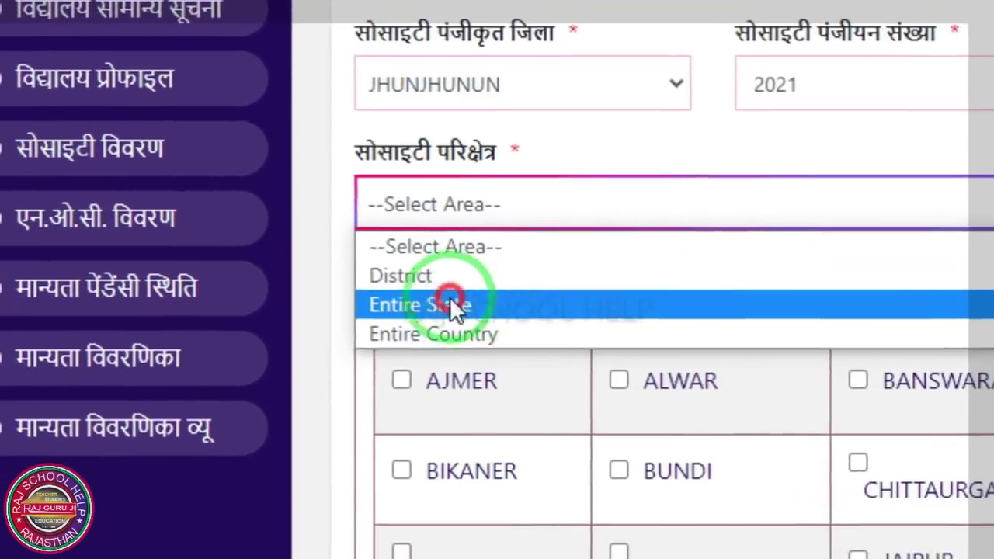
pyautogui.click(450, 322)
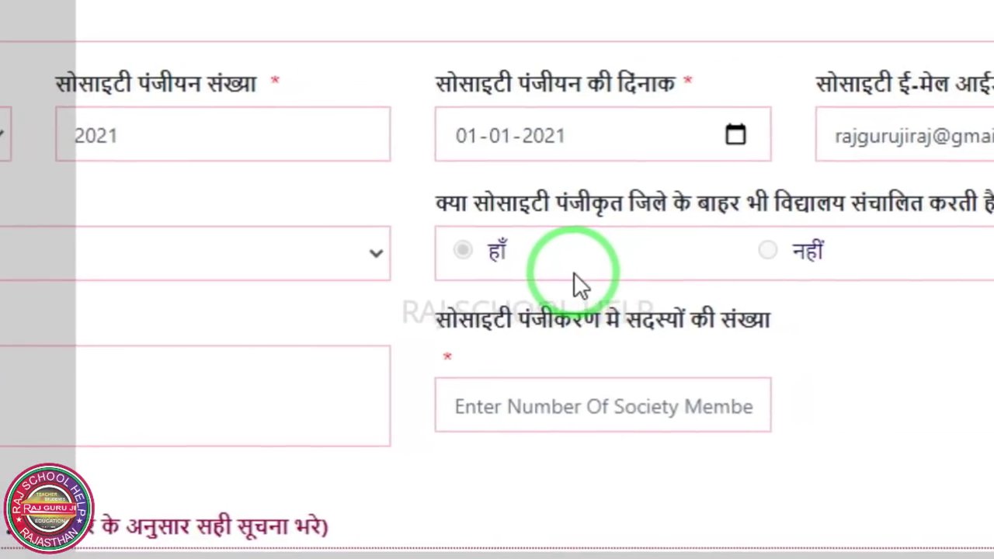
pyautogui.moveTo(391, 179)
pyautogui.mouseDown()
pyautogui.moveTo(546, 304)
pyautogui.moveTo(944, 350)
pyautogui.mouseUp()
pyautogui.moveTo(819, 327); pyautogui.dragTo(899, 291)
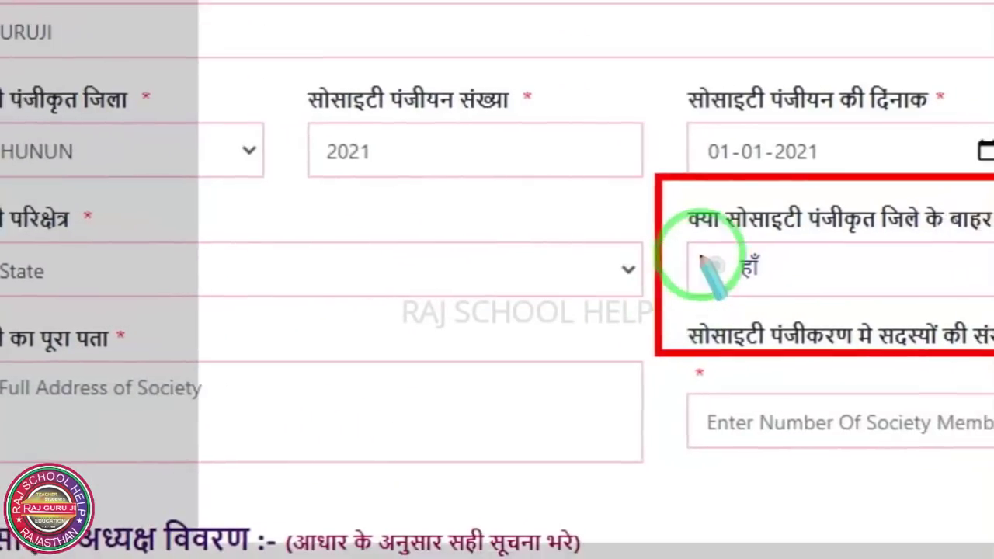
pyautogui.moveTo(742, 232)
pyautogui.mouseDown()
pyautogui.moveTo(745, 247)
pyautogui.moveTo(893, 326)
pyautogui.moveTo(880, 317)
pyautogui.mouseUp()
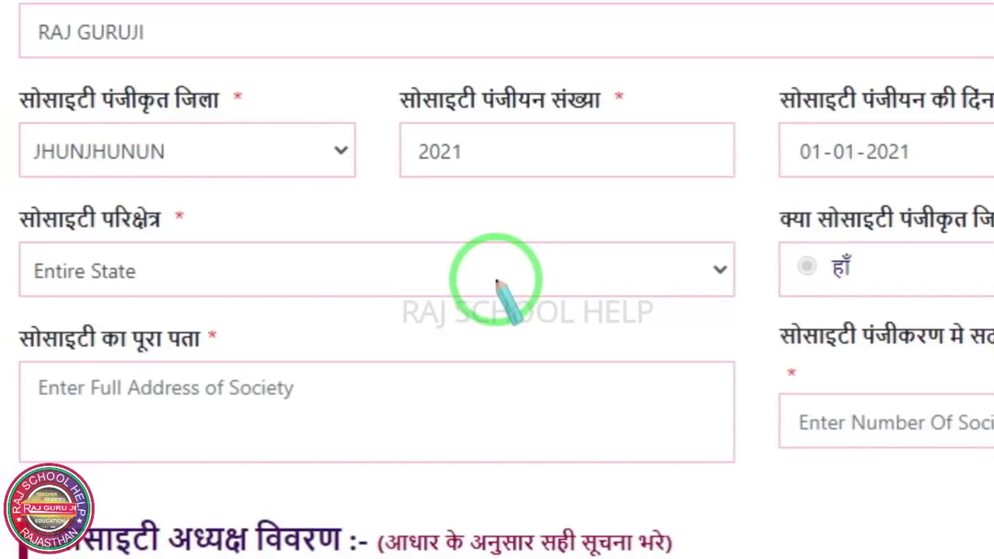
# - Try the District option for the society's area and return the area to Entire State
pyautogui.click(331, 274)
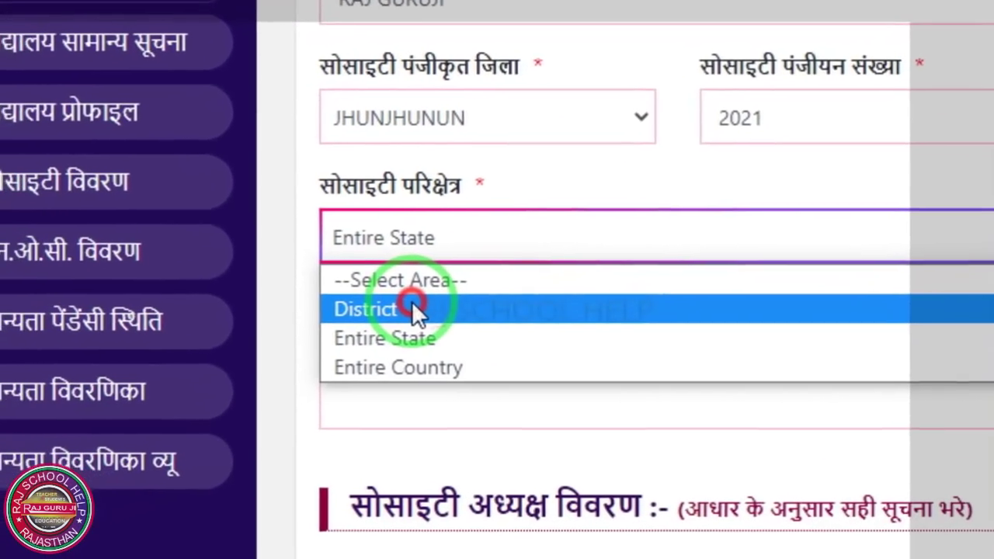
pyautogui.click(347, 325)
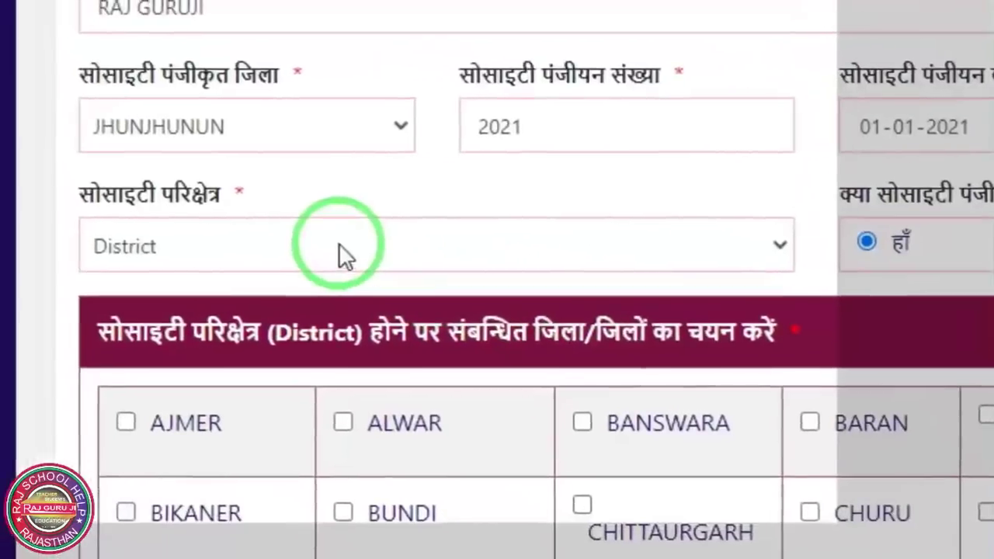
pyautogui.click(339, 243)
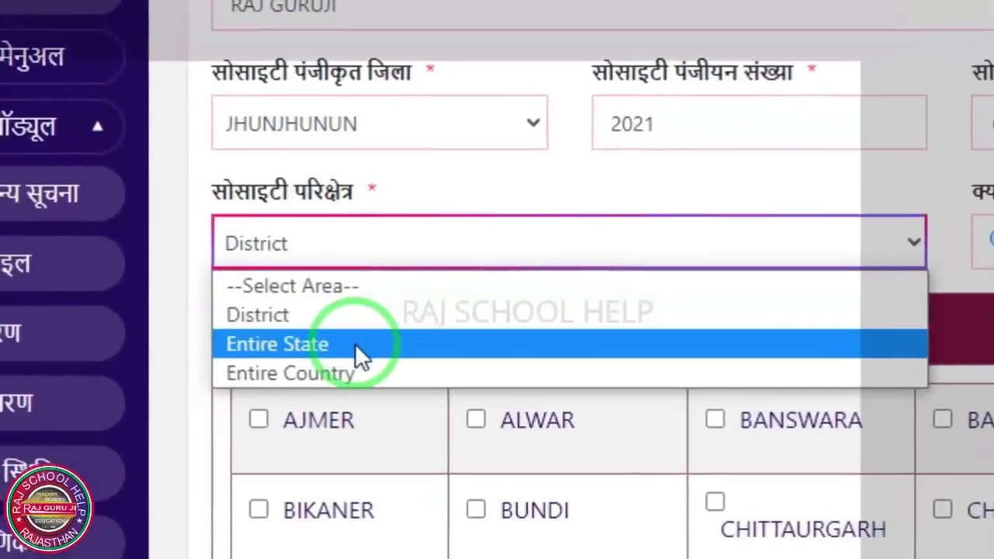
pyautogui.click(223, 337)
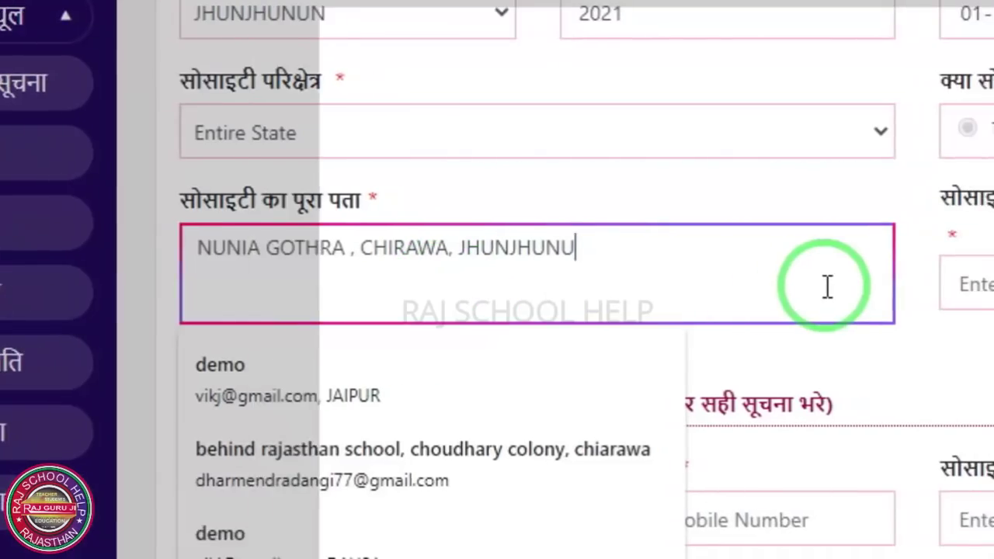
# - Enter the society's full address and set the number of members in its registration to 7
pyautogui.click(813, 298)
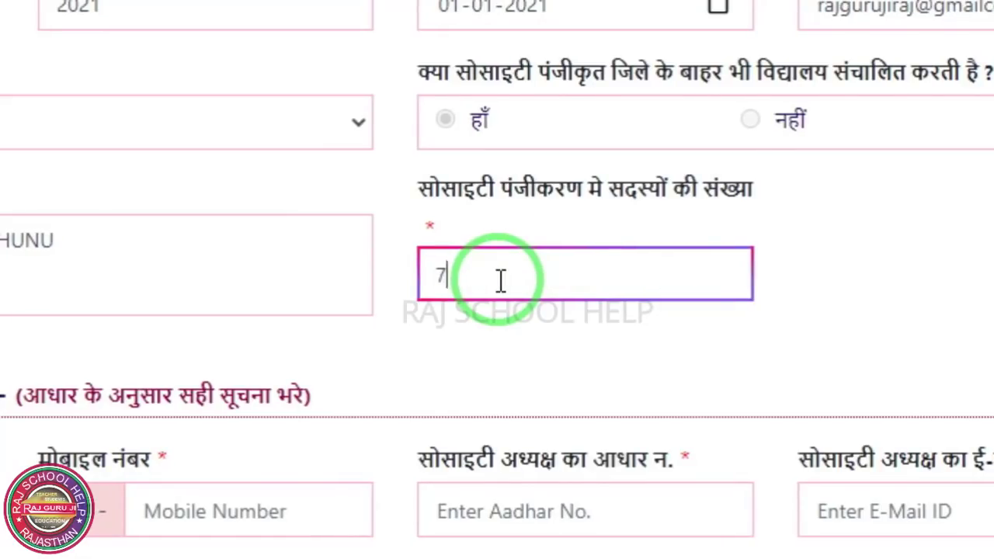
pyautogui.click(466, 306)
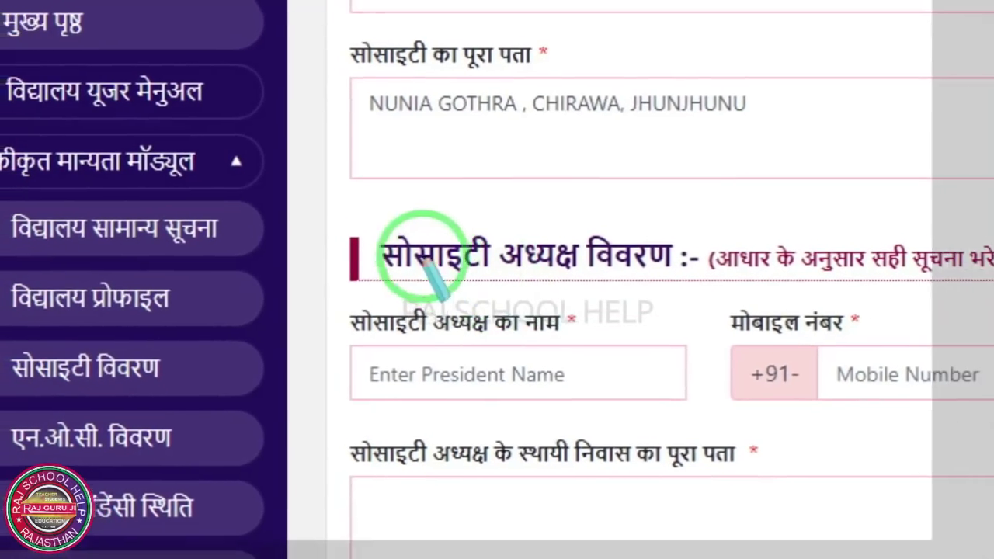
# - Examine the society president's detail fields, including Aadhaar-based information, permanent and current addresses, date of birth and gender options
pyautogui.moveTo(321, 181)
pyautogui.mouseDown()
pyautogui.moveTo(362, 250)
pyautogui.moveTo(637, 281)
pyautogui.mouseUp()
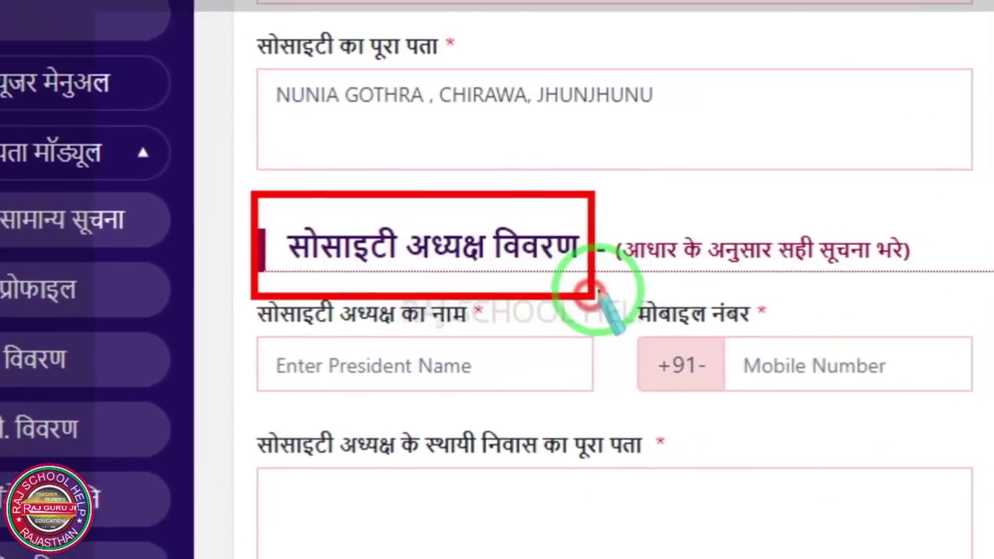
pyautogui.moveTo(650, 205); pyautogui.dragTo(715, 293)
pyautogui.moveTo(565, 314)
pyautogui.mouseDown()
pyautogui.moveTo(758, 331)
pyautogui.moveTo(883, 327)
pyautogui.moveTo(889, 337)
pyautogui.mouseUp()
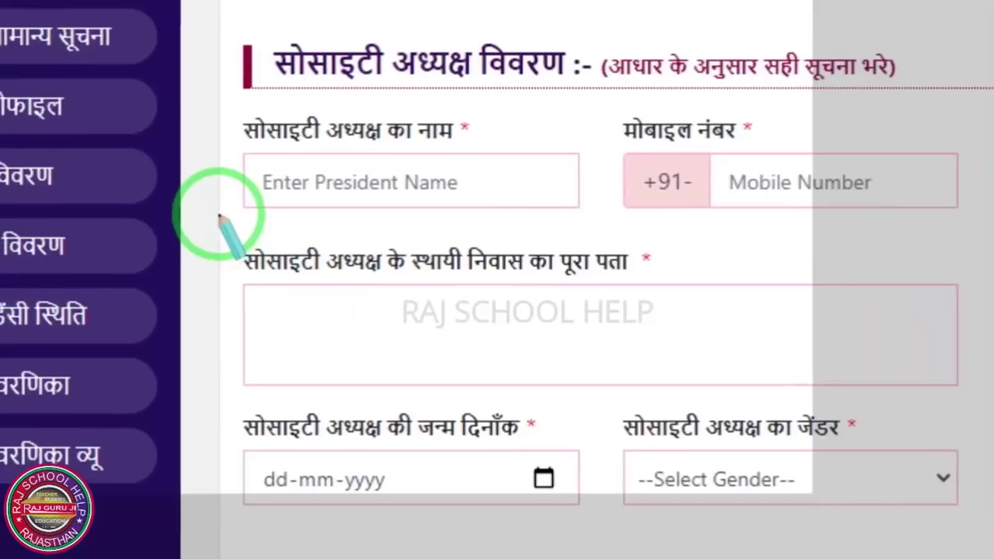
pyautogui.moveTo(83, 203)
pyautogui.mouseDown()
pyautogui.moveTo(285, 402)
pyautogui.moveTo(594, 388)
pyautogui.mouseUp()
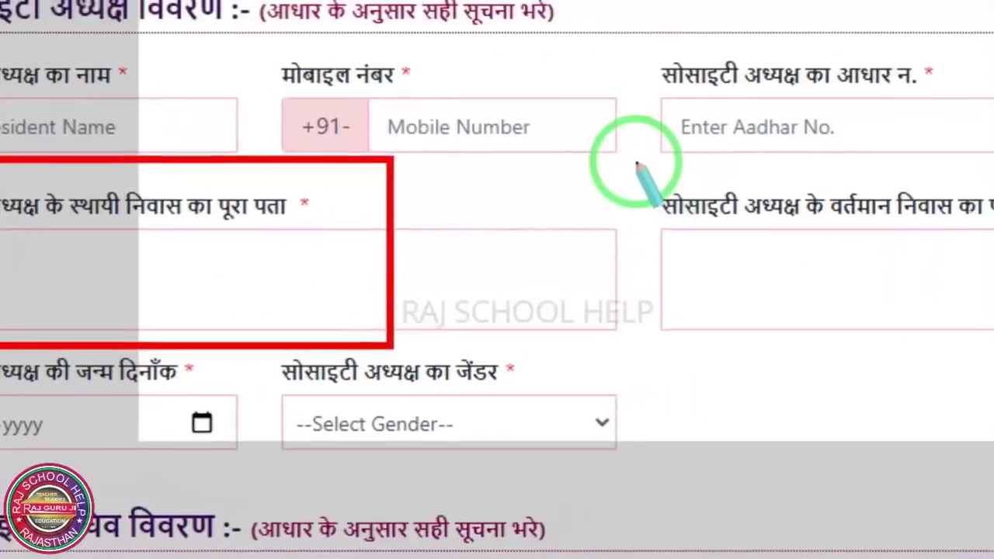
pyautogui.moveTo(875, 135); pyautogui.dragTo(993, 315)
pyautogui.moveTo(777, 349); pyautogui.dragTo(993, 357)
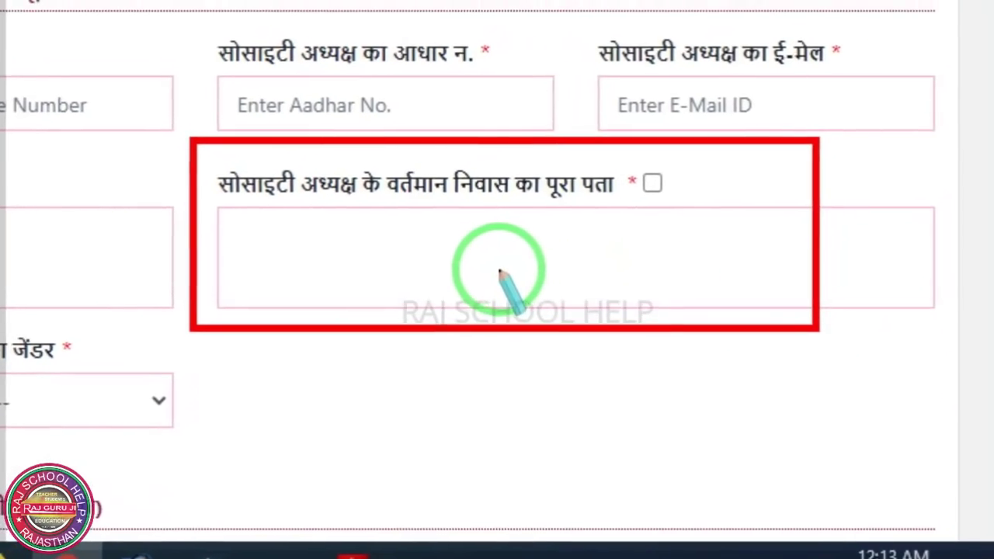
pyautogui.rightClick(510, 256)
pyautogui.moveTo(177, 251)
pyautogui.mouseDown()
pyautogui.moveTo(177, 264)
pyautogui.moveTo(273, 333)
pyautogui.mouseUp()
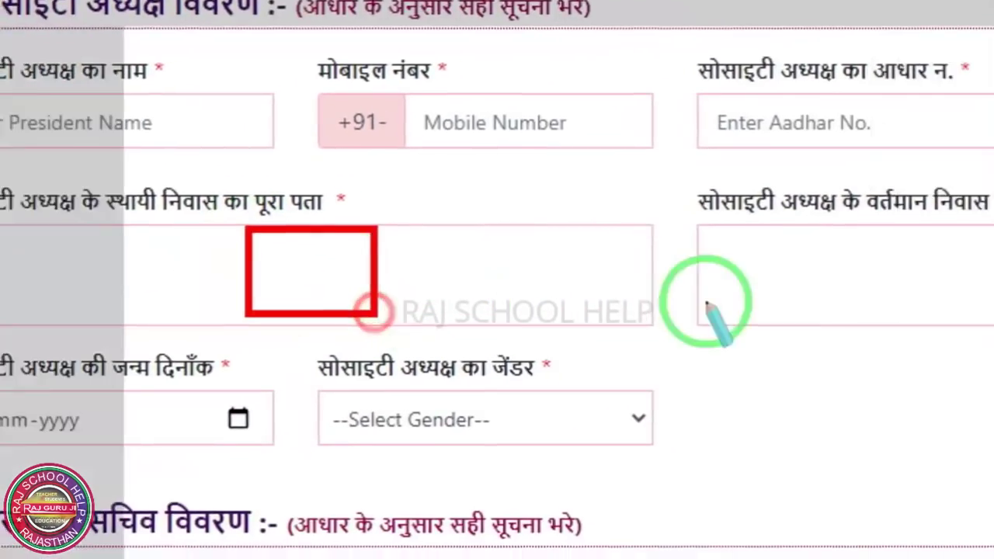
pyautogui.moveTo(641, 218)
pyautogui.mouseDown()
pyautogui.moveTo(843, 342)
pyautogui.moveTo(914, 335)
pyautogui.mouseUp()
pyautogui.rightClick(645, 288)
pyautogui.moveTo(798, 165); pyautogui.dragTo(883, 219)
pyautogui.rightClick(664, 217)
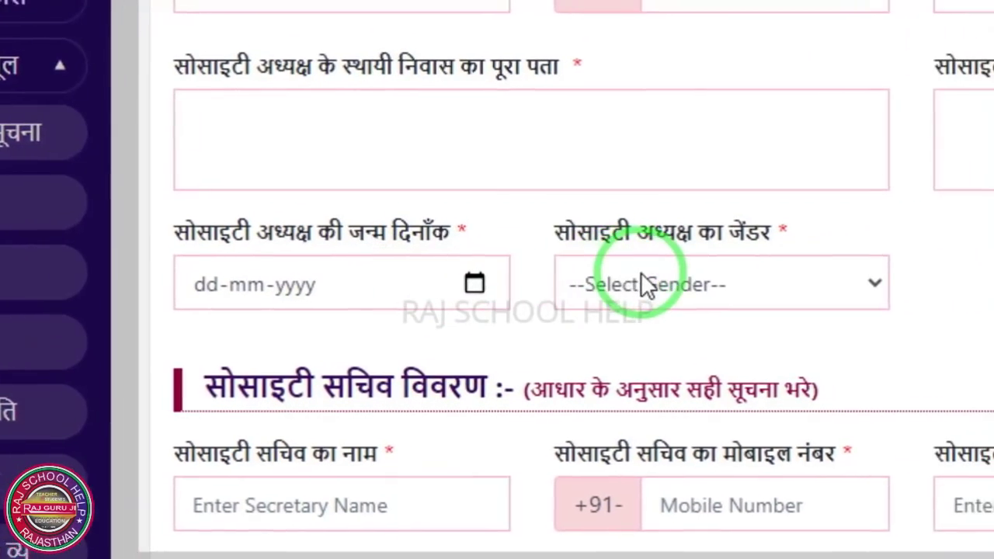
pyautogui.click(717, 286)
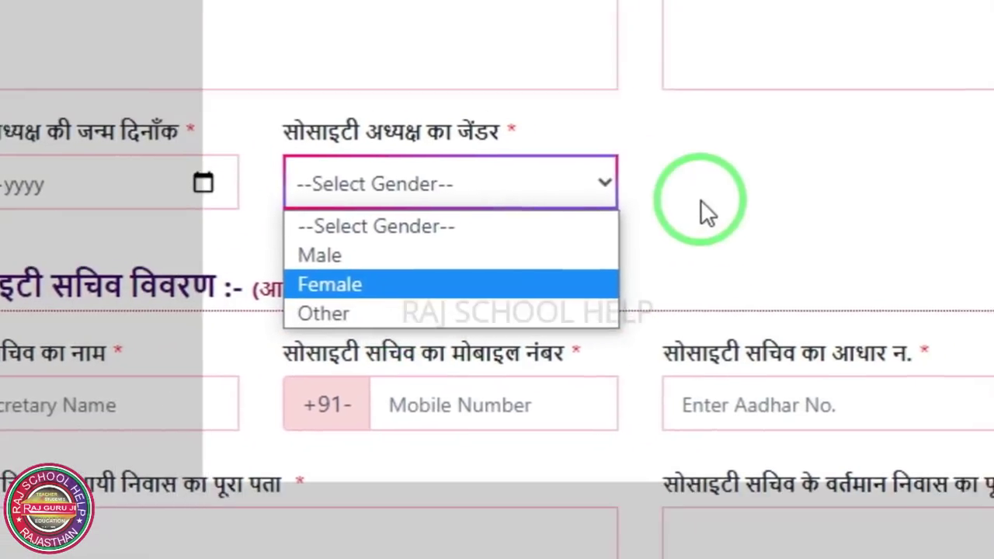
pyautogui.click(785, 219)
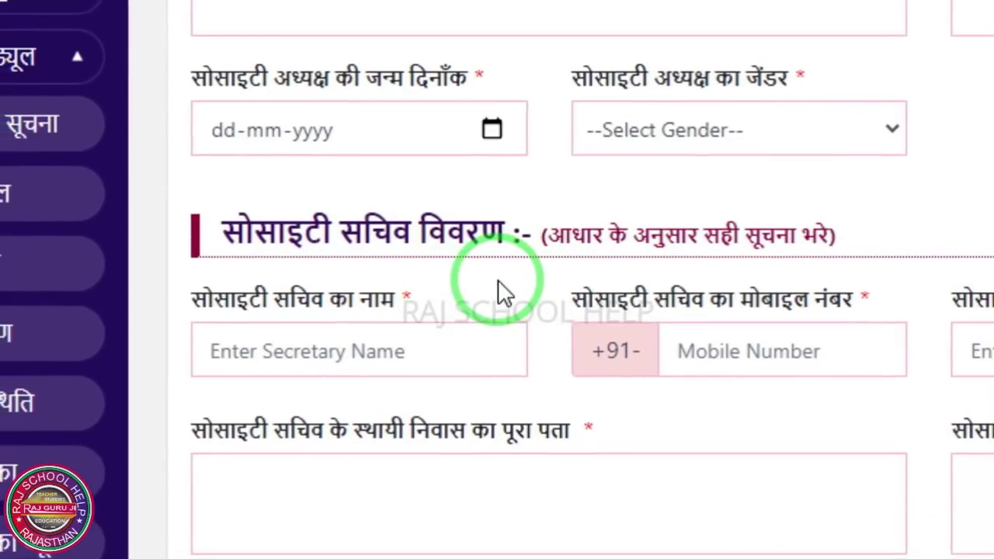
# - Examine the detail fields required for the society's secretary and treasurer
pyautogui.scroll(3, 528, 303)
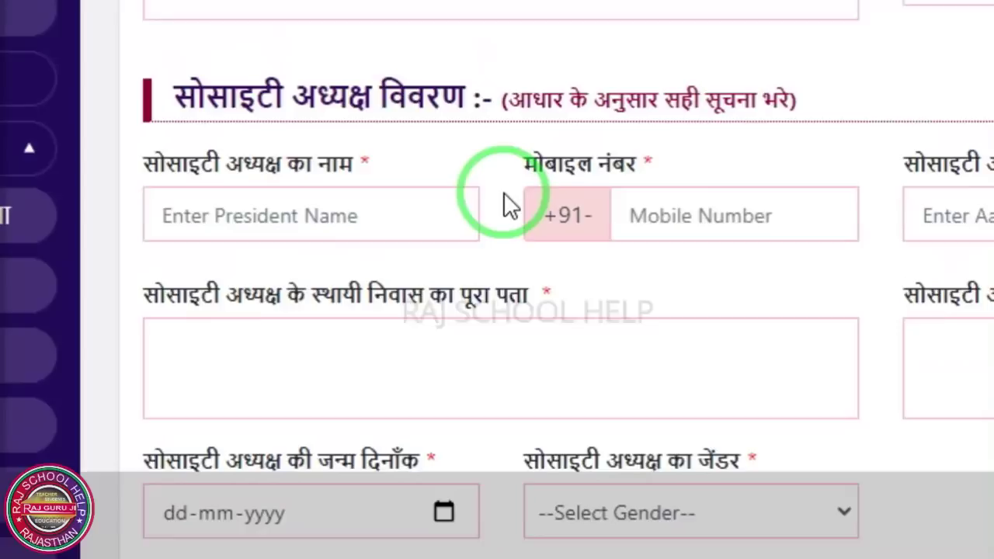
pyautogui.scroll(-5, 509, 151)
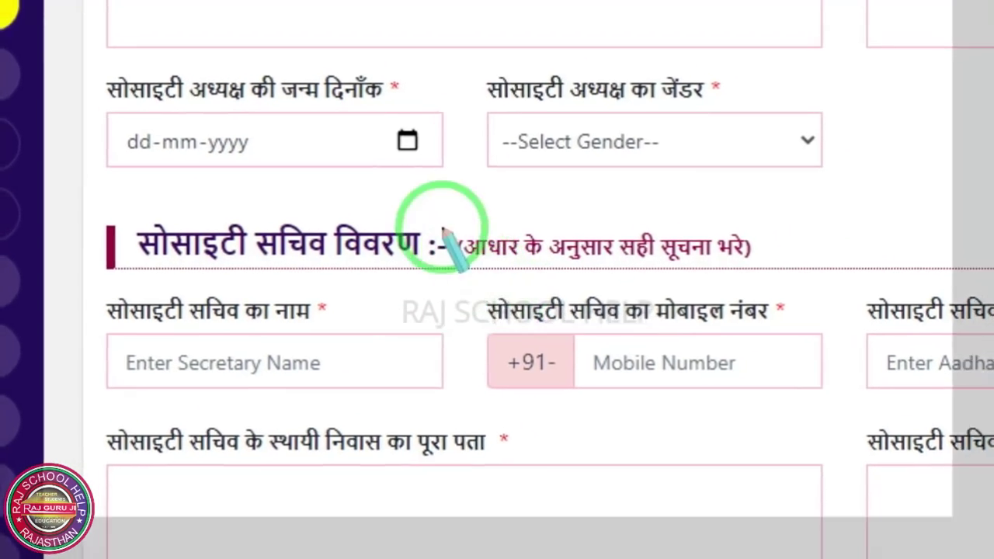
pyautogui.moveTo(423, 177)
pyautogui.mouseDown()
pyautogui.moveTo(501, 252)
pyautogui.moveTo(792, 285)
pyautogui.mouseUp()
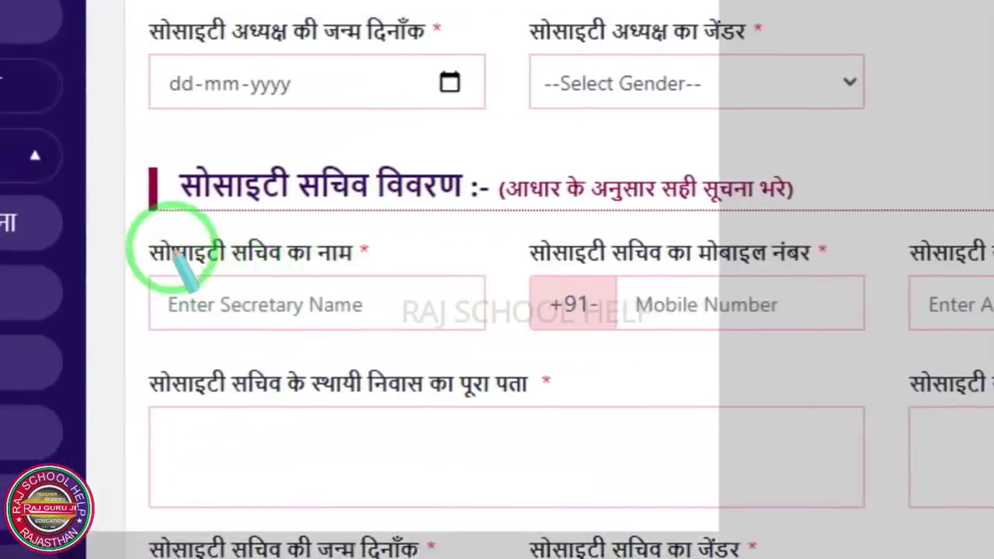
pyautogui.moveTo(156, 238)
pyautogui.mouseDown()
pyautogui.moveTo(508, 333)
pyautogui.moveTo(546, 321)
pyautogui.mouseUp()
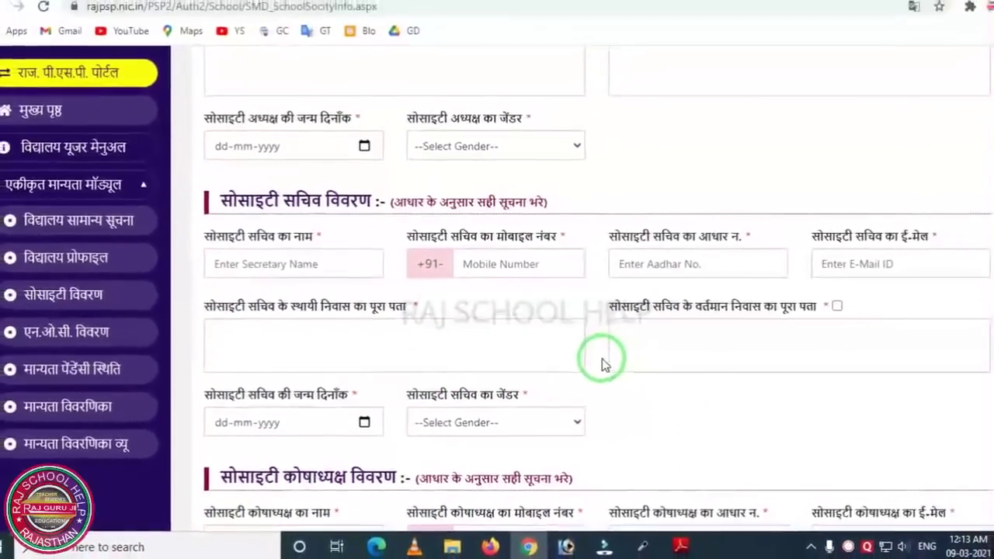
pyautogui.scroll(-3, 602, 358)
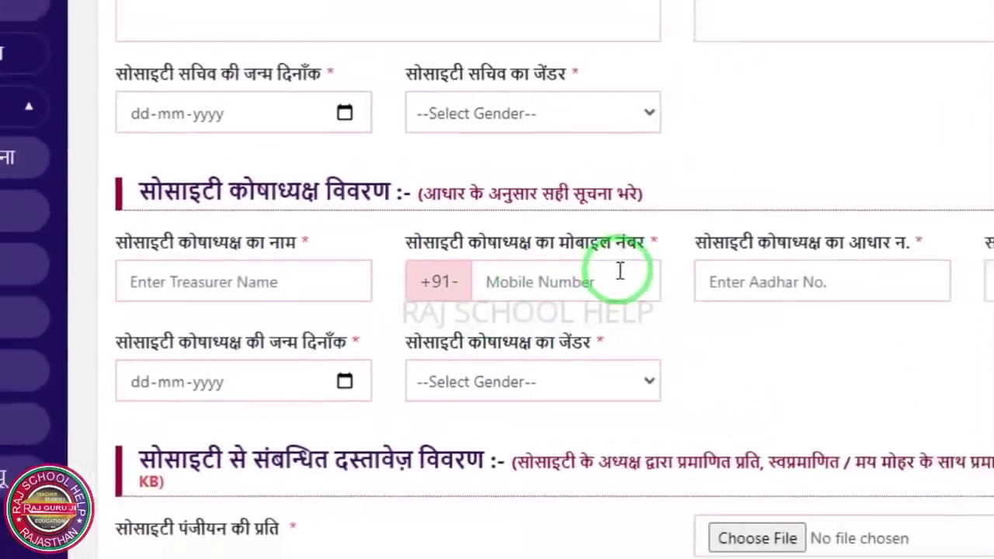
pyautogui.scroll(5, 592, 342)
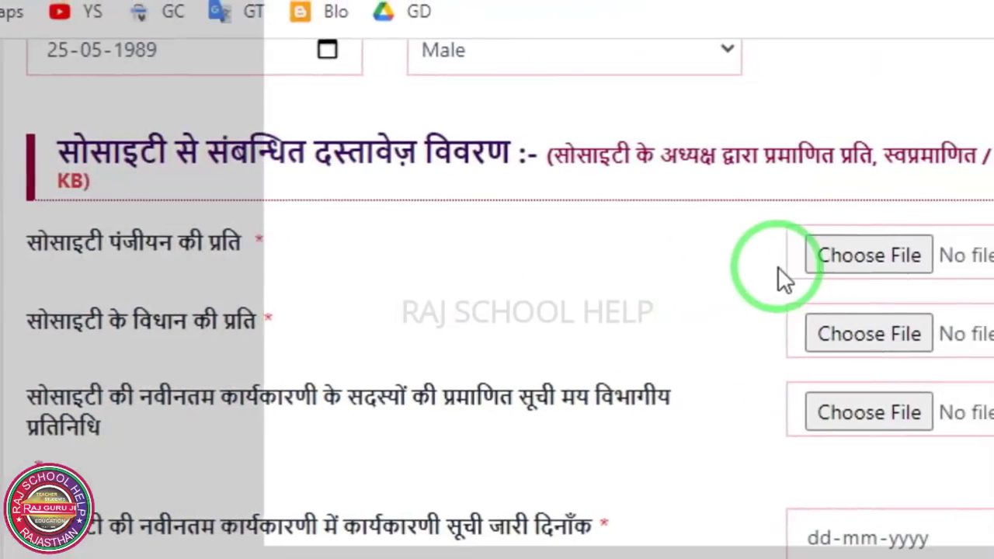
# - Attach DEMO1.pdf from the RAJGURUJI folder on the Desktop as the society's registration copy
pyautogui.click(835, 266)
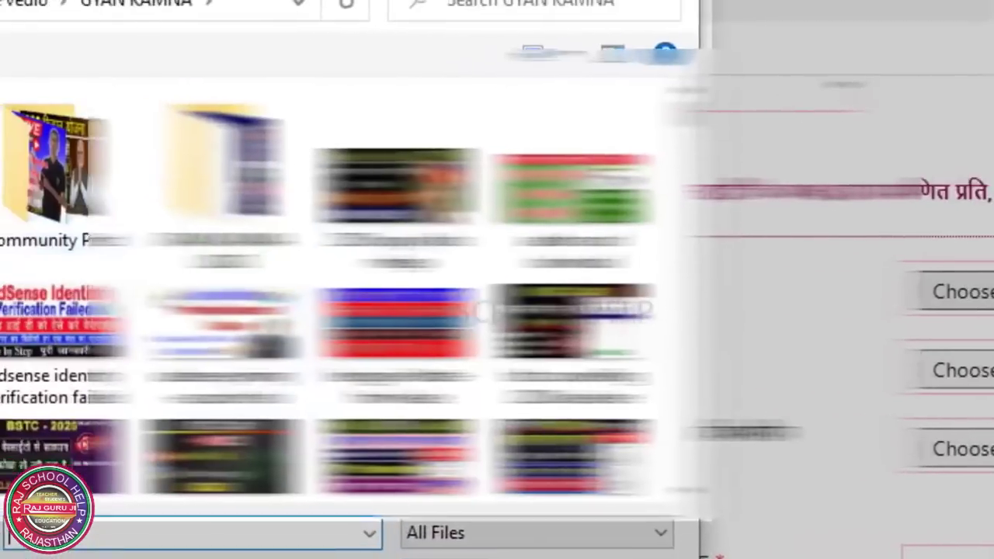
pyautogui.click(23, 178)
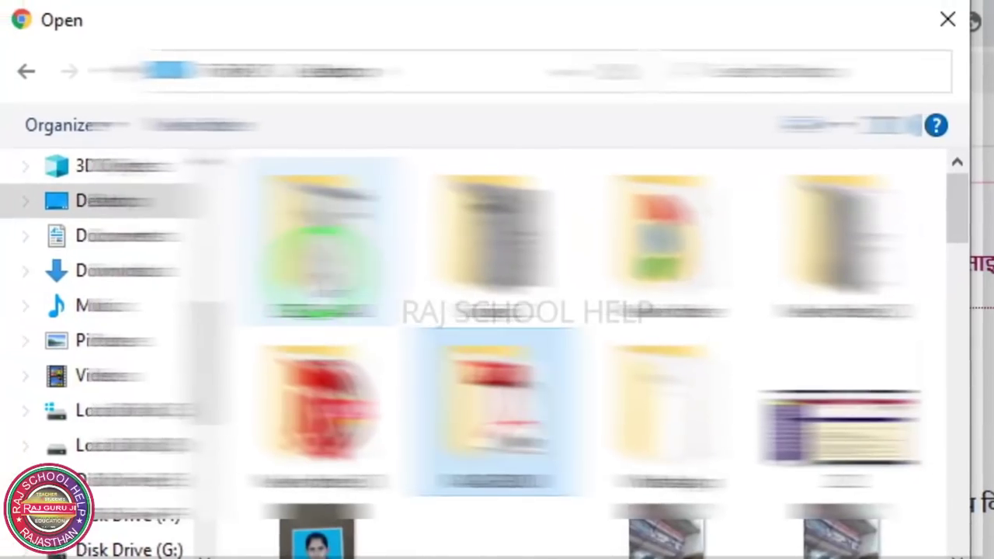
pyautogui.doubleClick(474, 400)
pyautogui.click(272, 202)
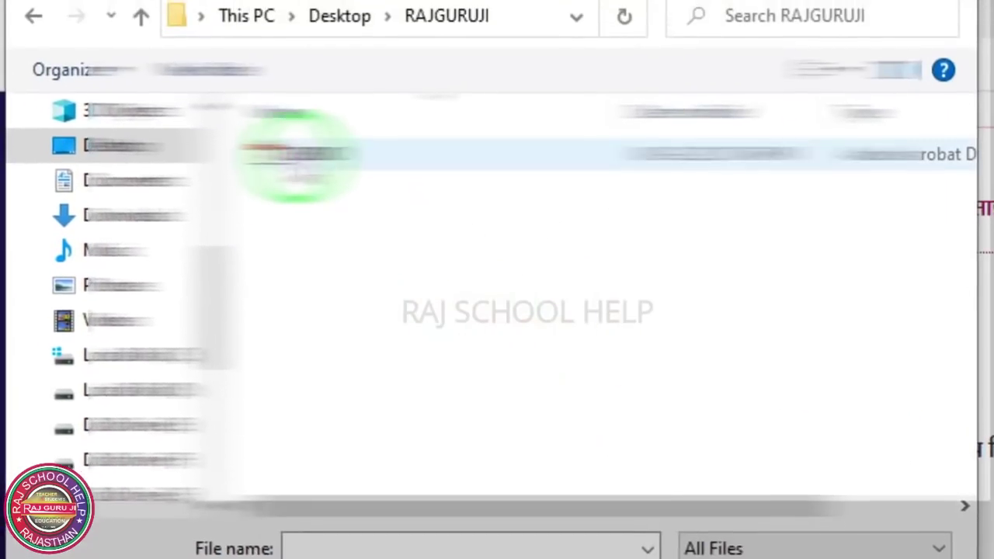
pyautogui.doubleClick(299, 159)
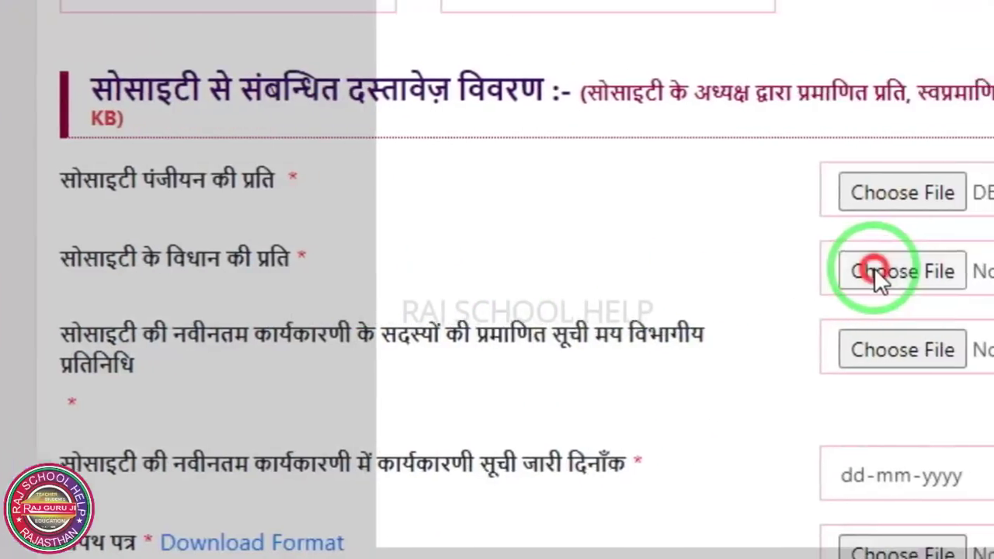
# - Attach DEMO1.pdf as both the copy of the society's विधान and the certified list of its latest executive members
pyautogui.click(878, 277)
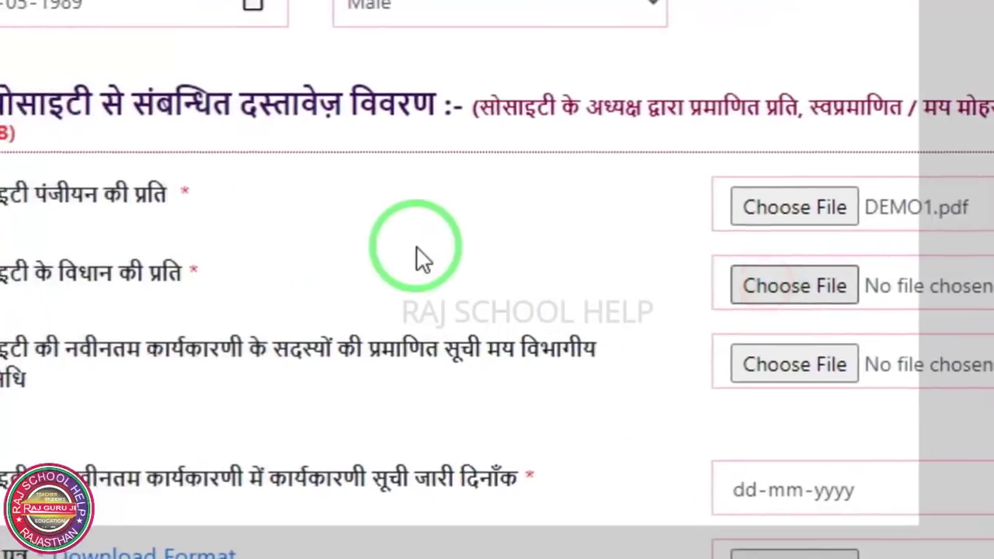
pyautogui.doubleClick(62, 125)
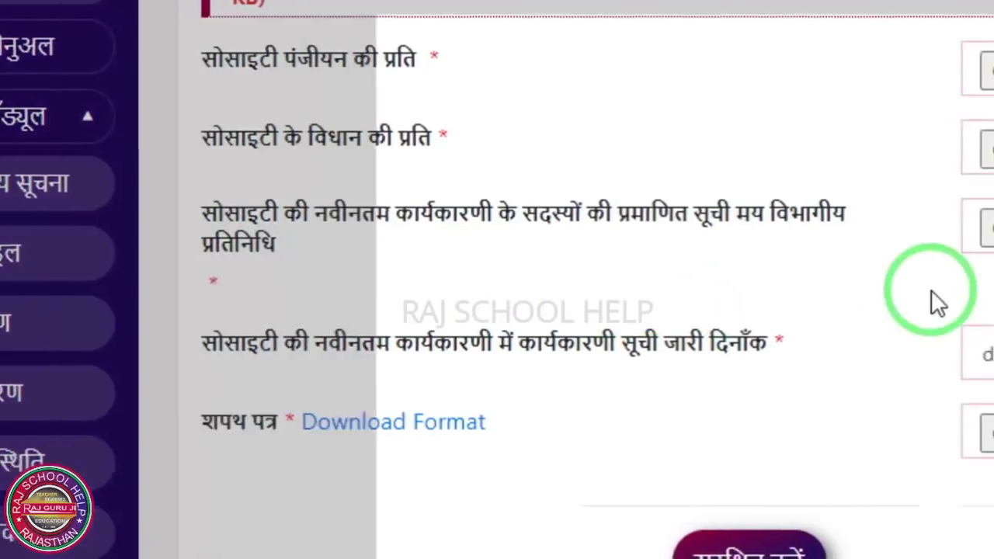
pyautogui.click(790, 253)
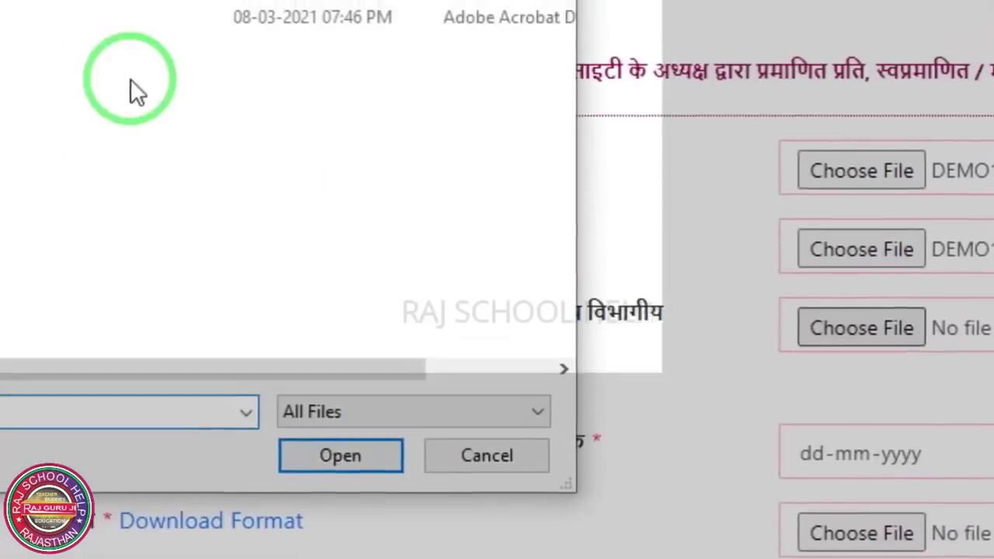
pyautogui.doubleClick(96, 91)
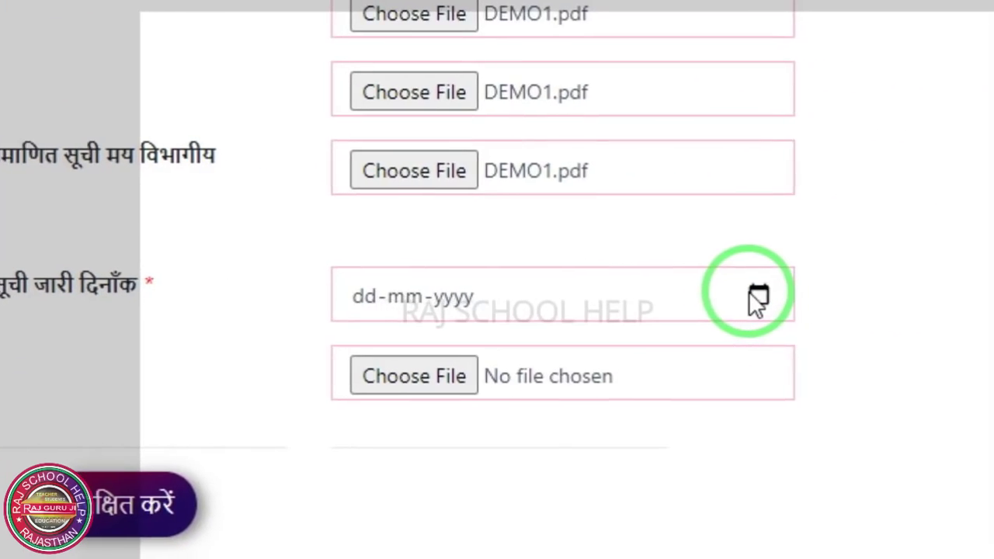
# - Set the issue date of the society's latest executive list to 01-01-2021
pyautogui.click(756, 300)
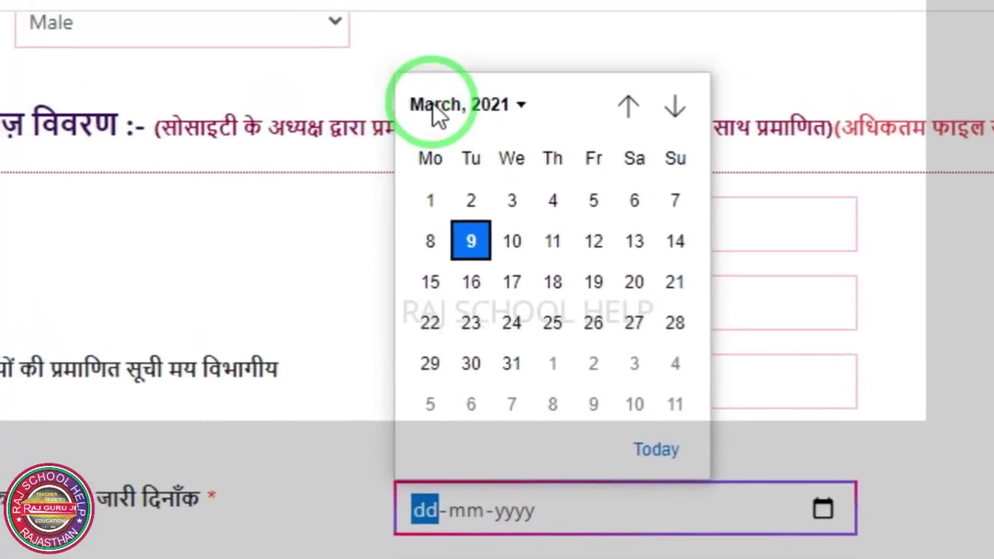
pyautogui.click(435, 105)
pyautogui.click(488, 275)
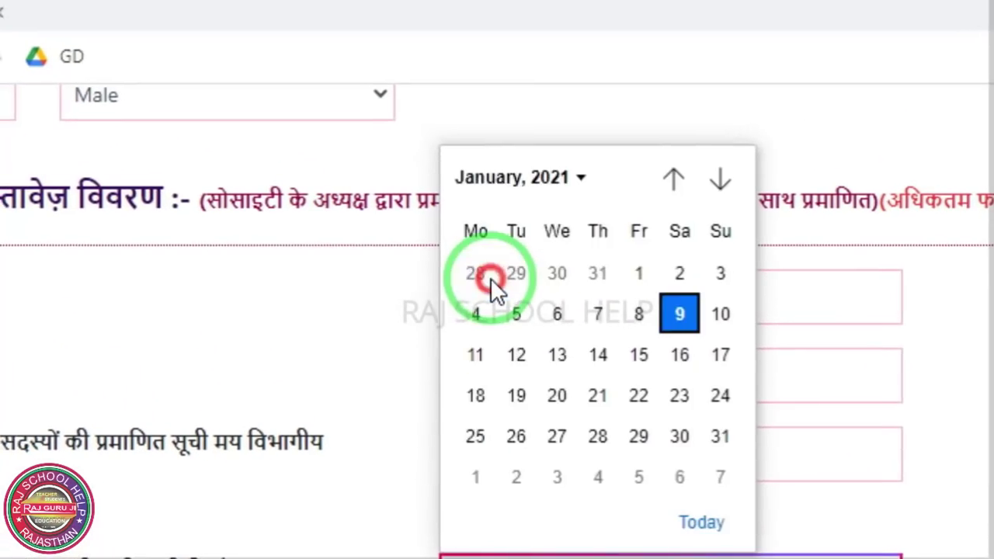
pyautogui.click(646, 267)
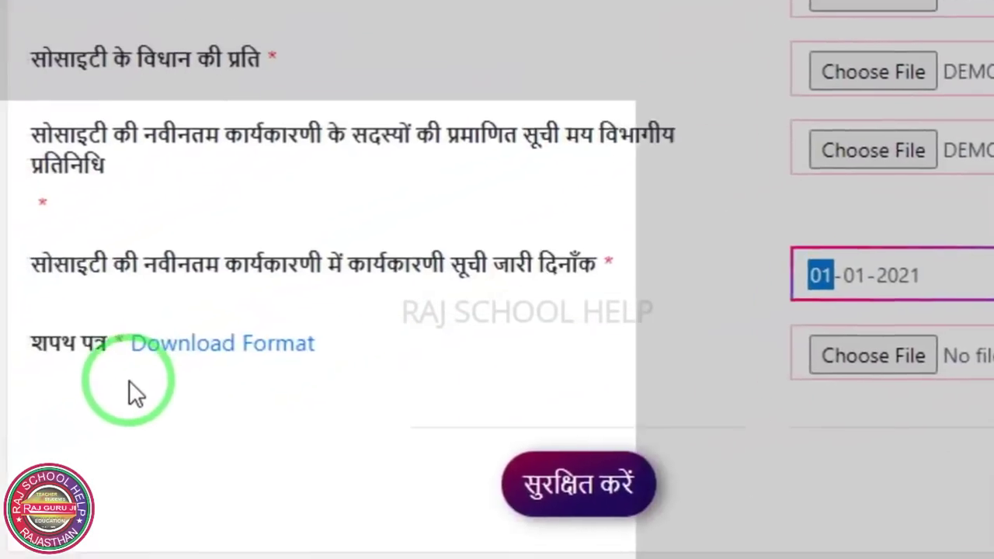
# - Examine the society शपथ पत्र format linked on rajguruji.com's Private School page, including its stamp note, declaration text and signature block
pyautogui.click(413, 501)
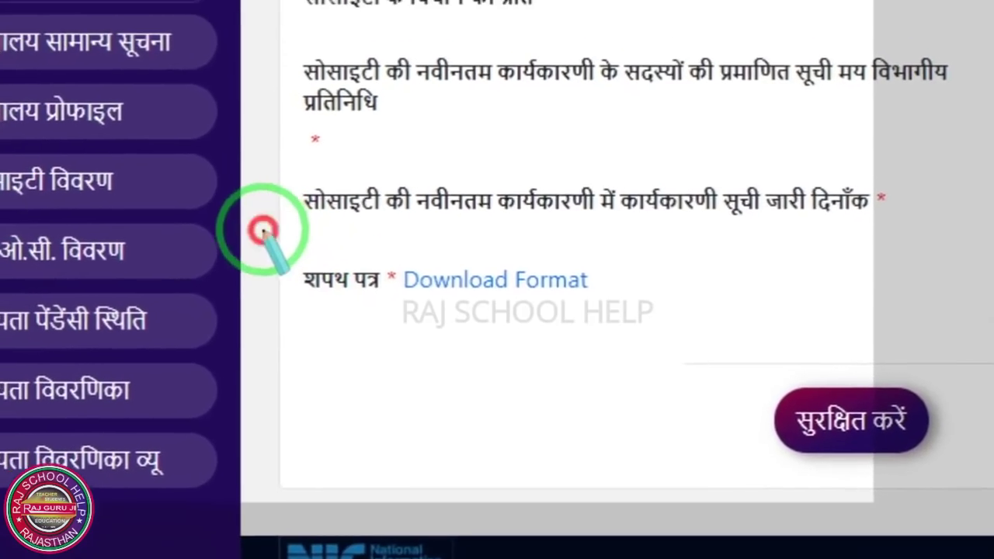
pyautogui.moveTo(175, 204)
pyautogui.mouseDown()
pyautogui.moveTo(407, 322)
pyautogui.moveTo(547, 340)
pyautogui.mouseUp()
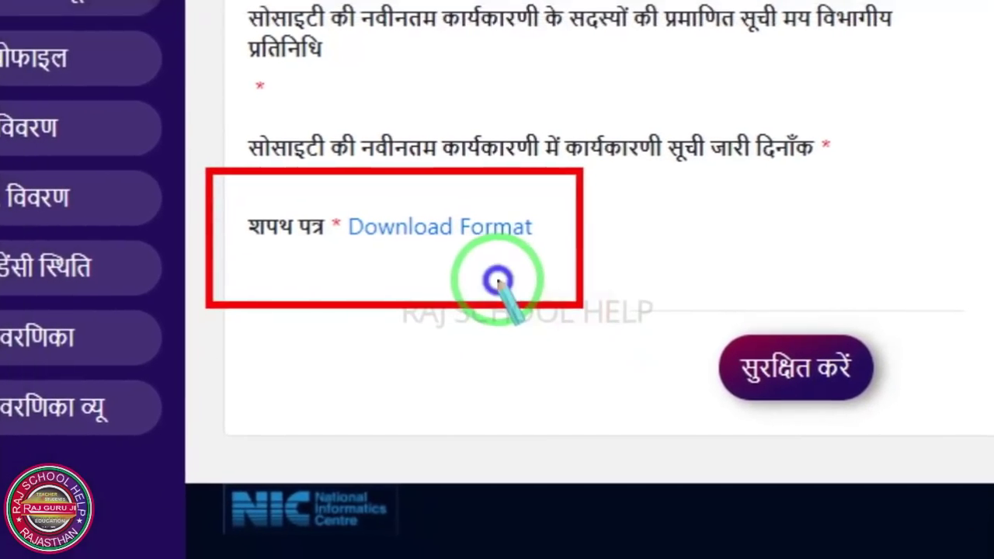
pyautogui.moveTo(321, 165); pyautogui.dragTo(451, 296)
pyautogui.moveTo(559, 330)
pyautogui.mouseDown()
pyautogui.moveTo(799, 364)
pyautogui.moveTo(789, 377)
pyautogui.moveTo(769, 365)
pyautogui.mouseUp()
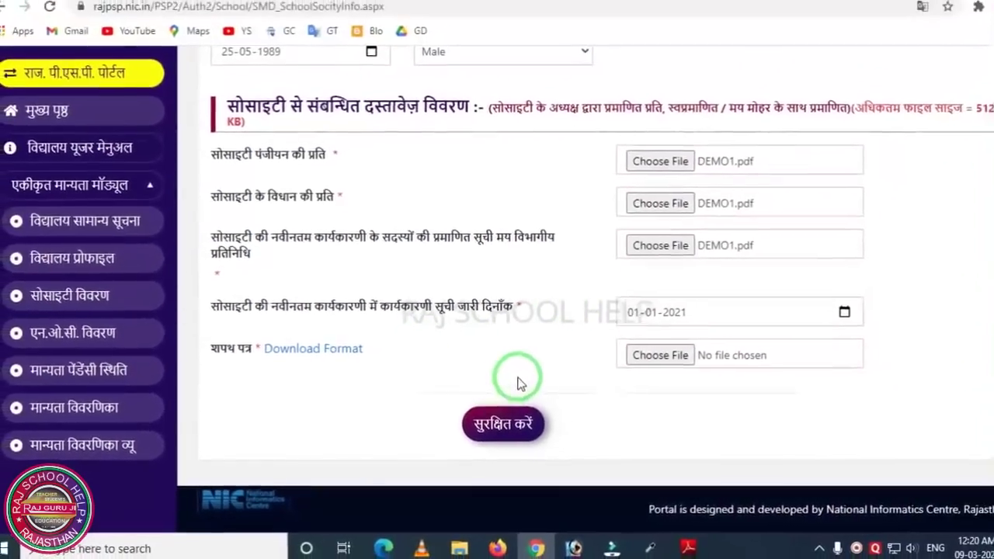
pyautogui.click(758, 16)
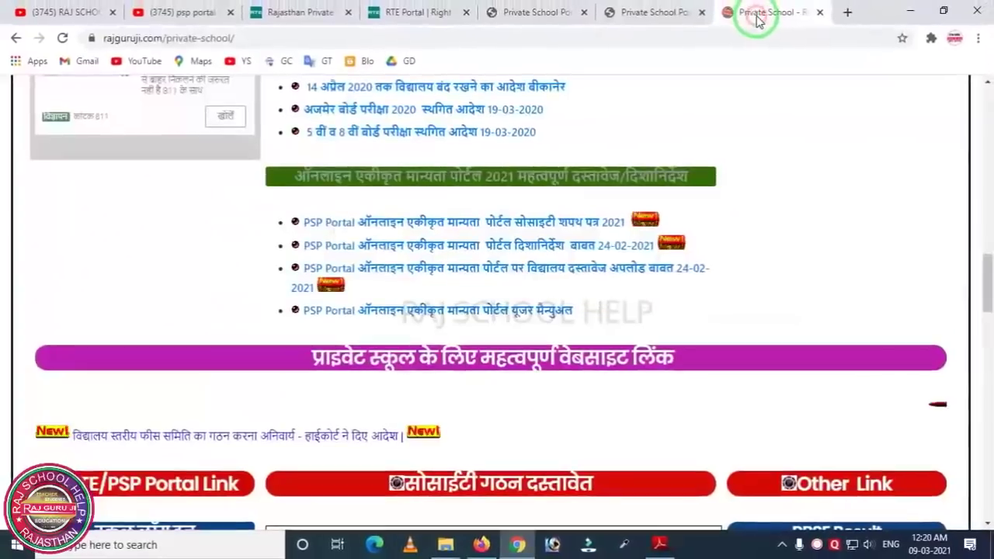
pyautogui.scroll(10, 575, 226)
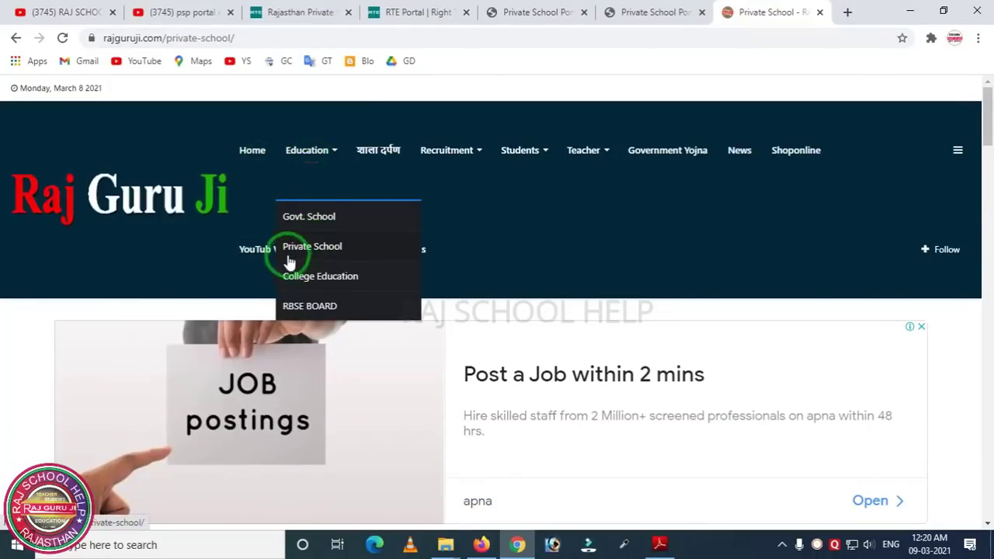
pyautogui.scroll(-15, 493, 250)
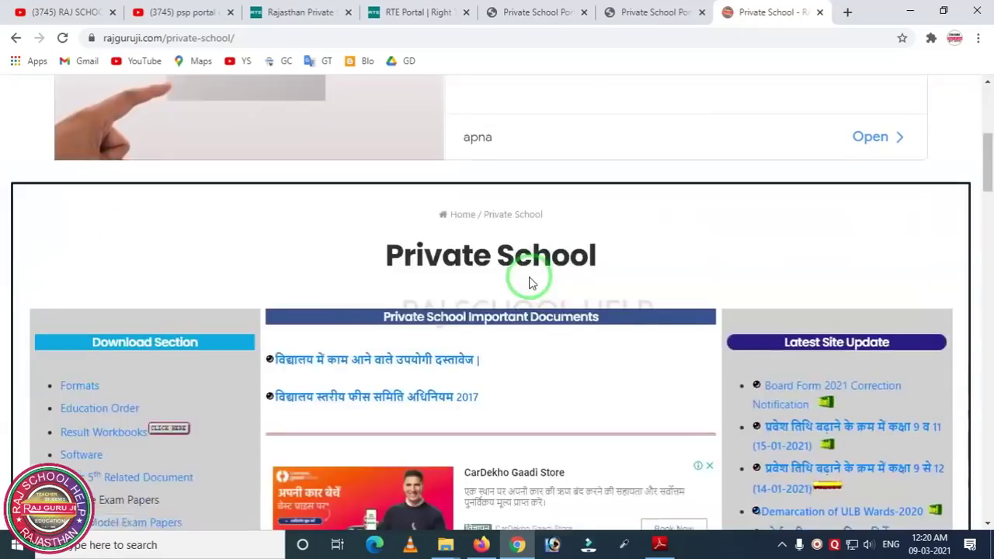
pyautogui.scroll(1, 493, 237)
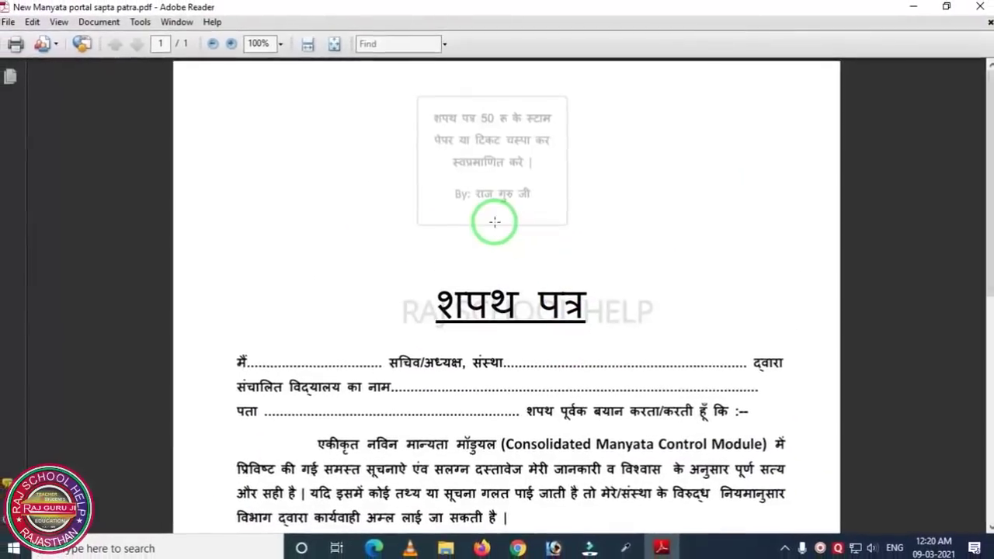
pyautogui.moveTo(389, 91); pyautogui.dragTo(624, 250)
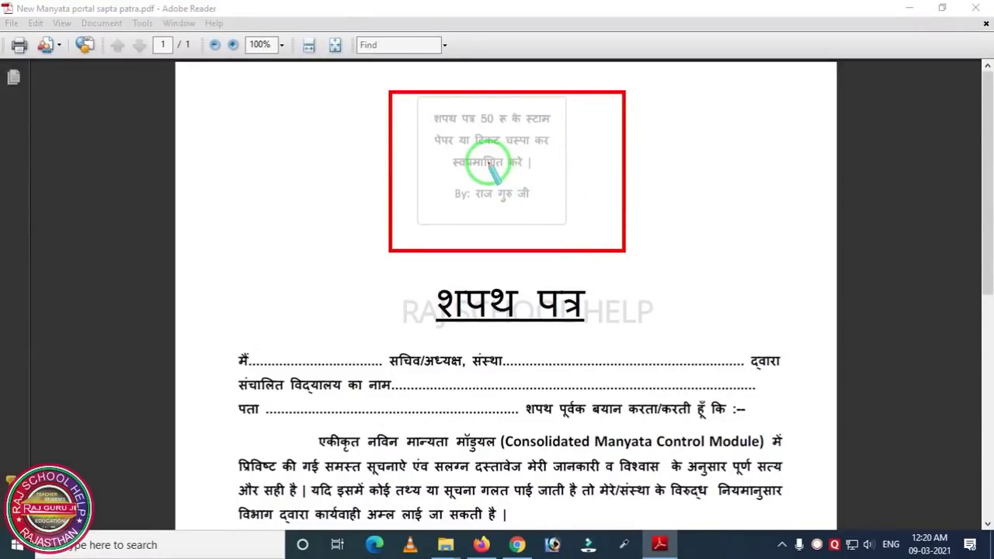
pyautogui.click(445, 165)
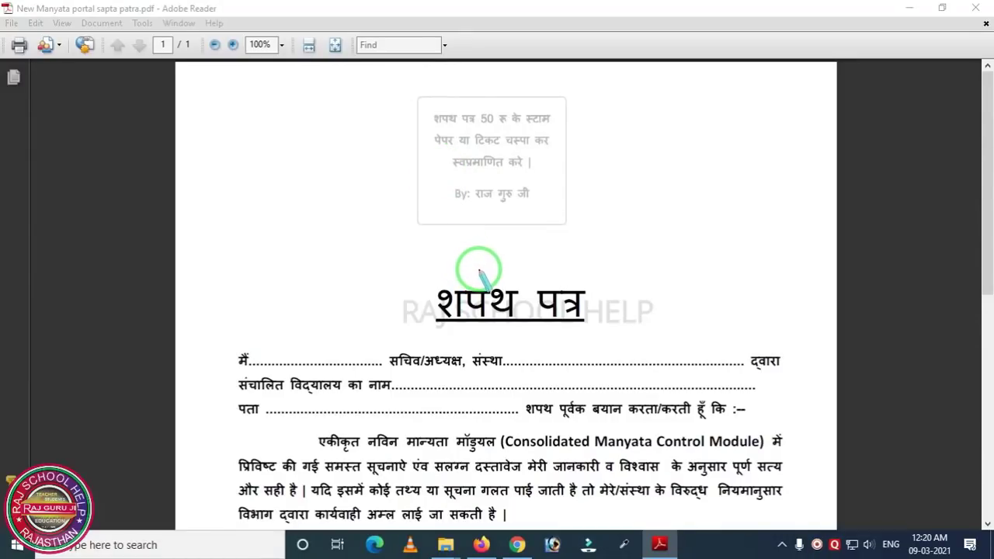
pyautogui.scroll(-3, 501, 276)
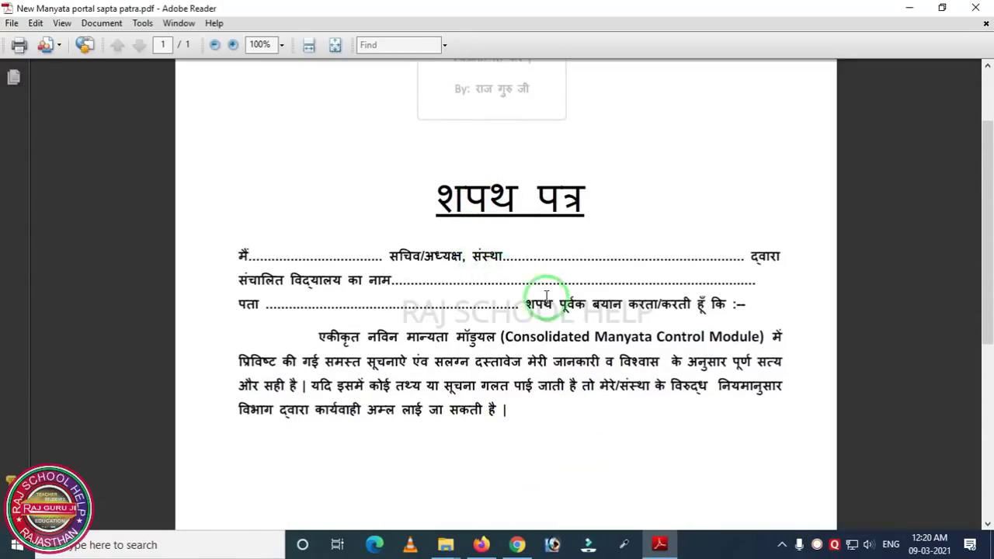
pyautogui.scroll(-2, 556, 303)
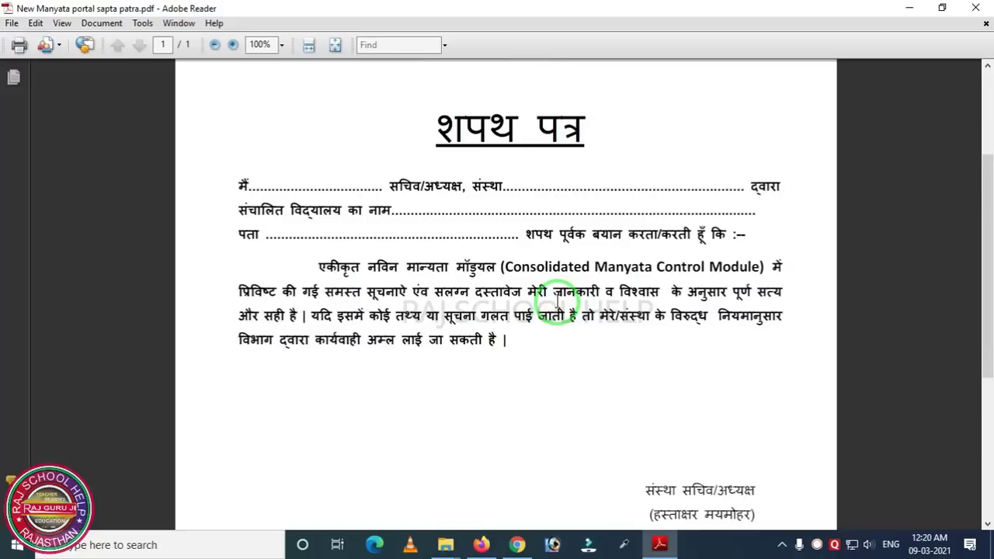
# - Attach DEMO1.pdf as the society's शपथ पत्र in the portal's society documents section
pyautogui.click(517, 544)
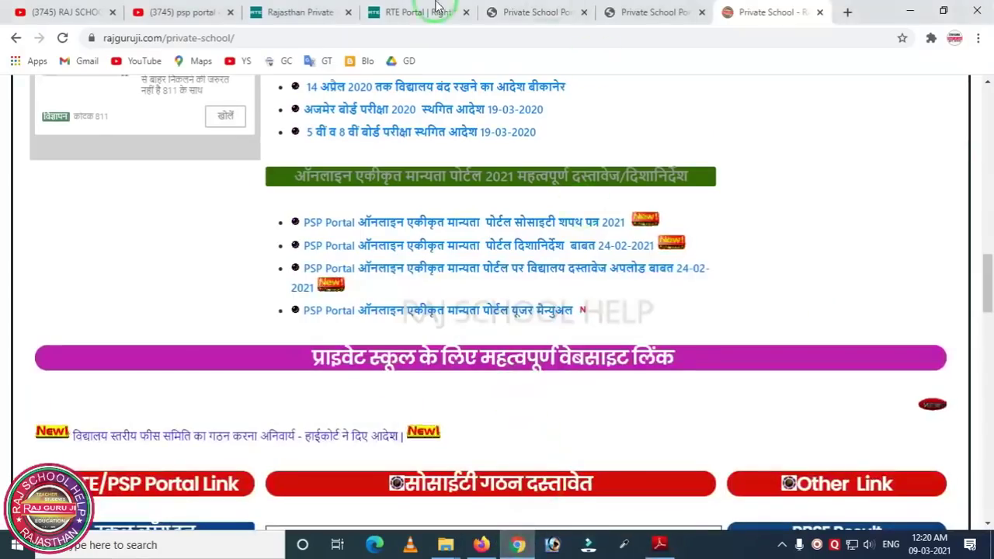
pyautogui.click(626, 14)
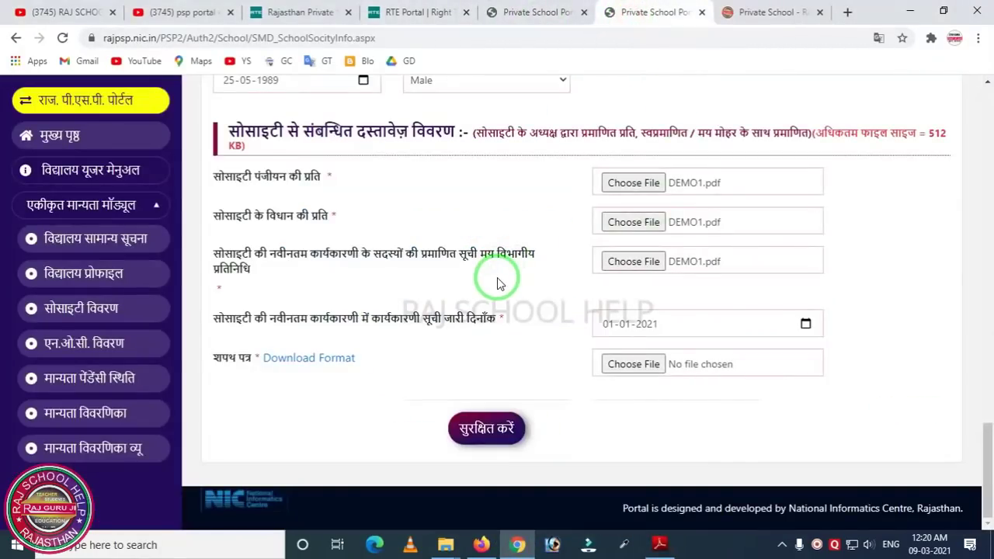
pyautogui.click(651, 370)
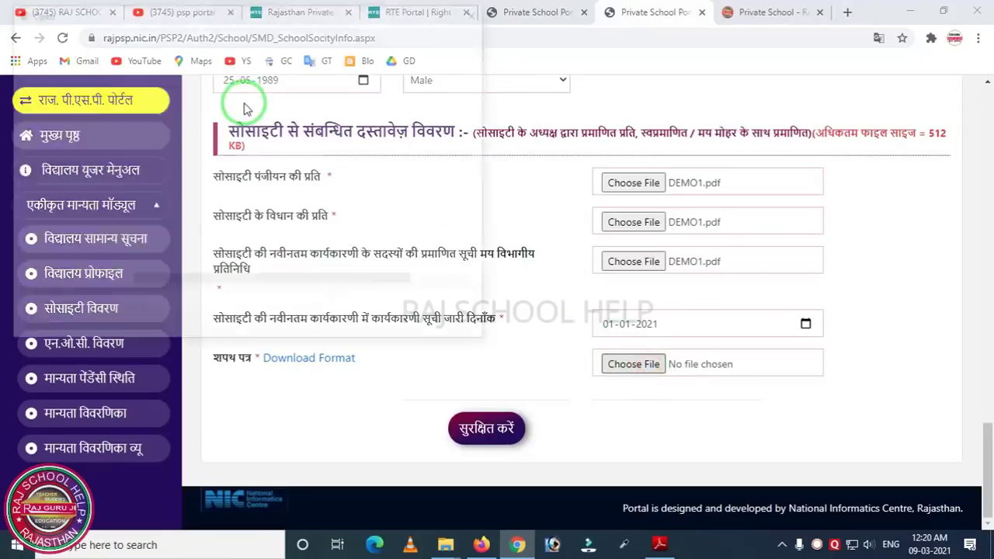
pyautogui.doubleClick(163, 103)
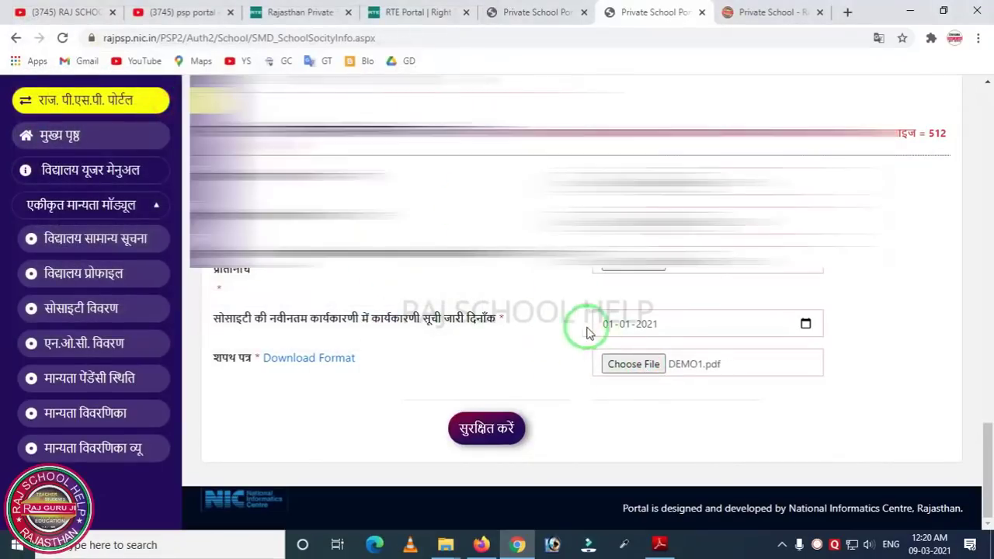
pyautogui.scroll(3, 560, 361)
pyautogui.scroll(-2, 559, 365)
pyautogui.scroll(-2, 559, 365)
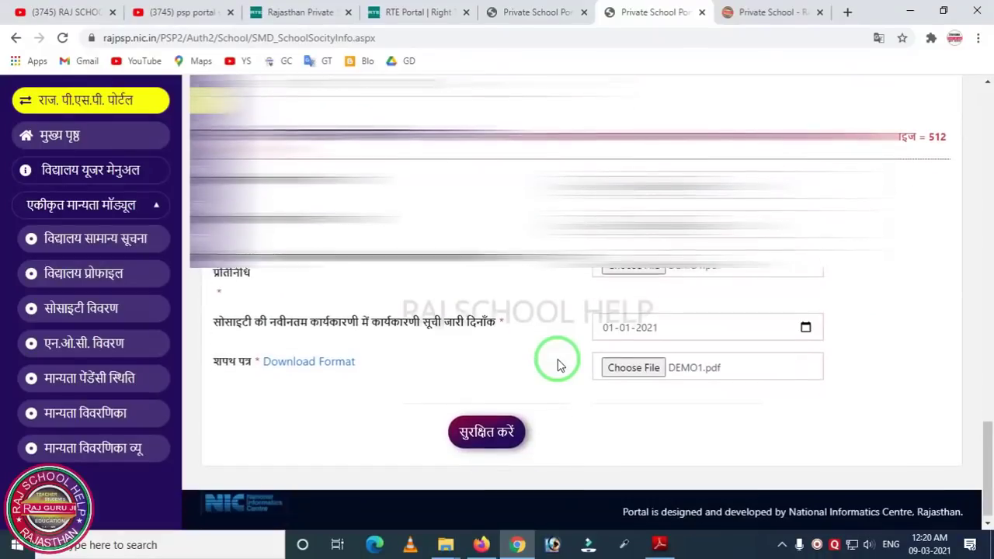
# - Review the completed society form and save the society details
pyautogui.click(488, 432)
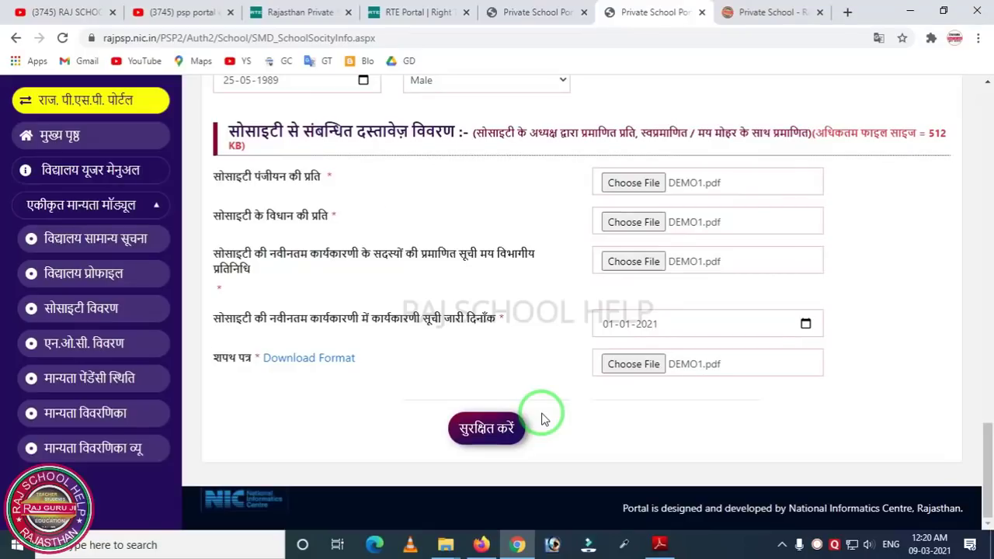
pyautogui.scroll(15, 520, 412)
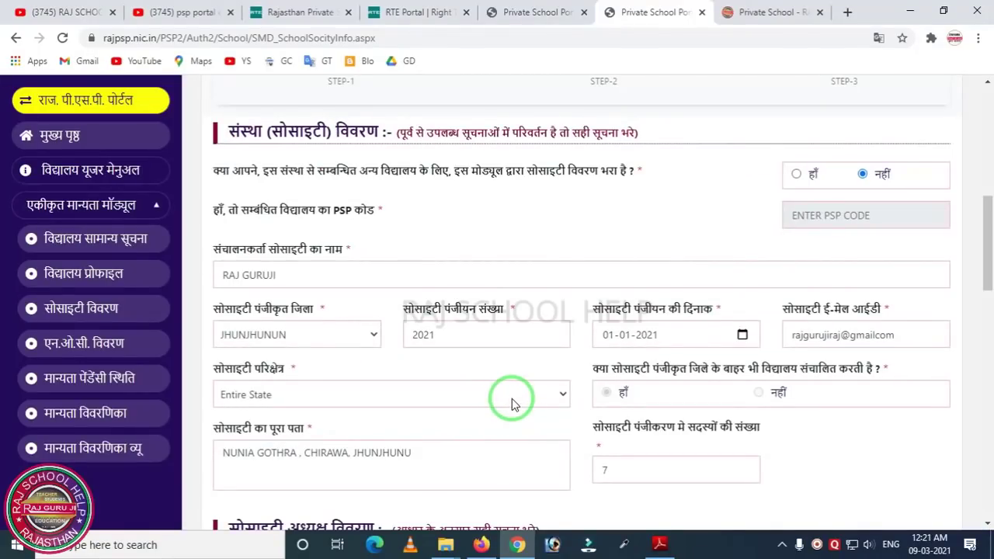
pyautogui.scroll(-15, 766, 433)
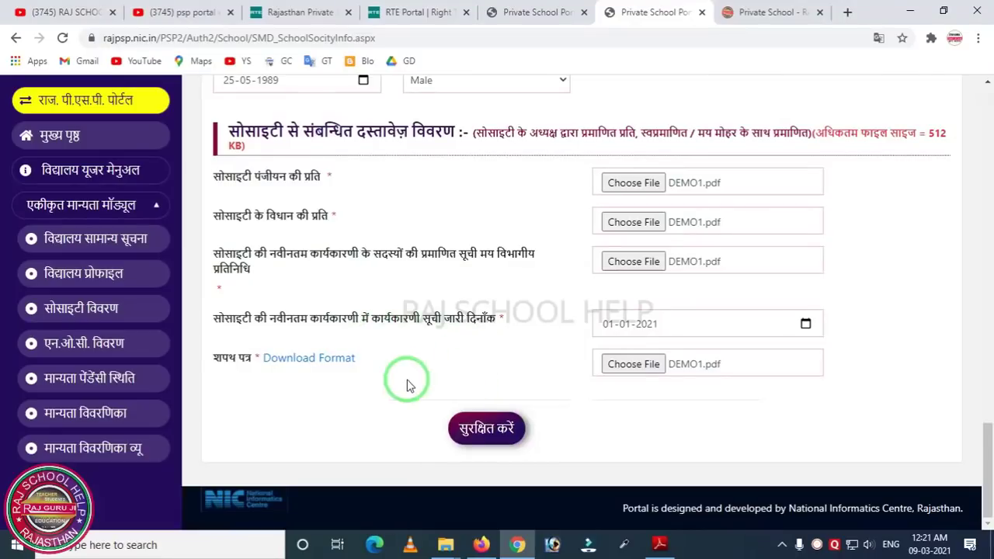
pyautogui.click(513, 430)
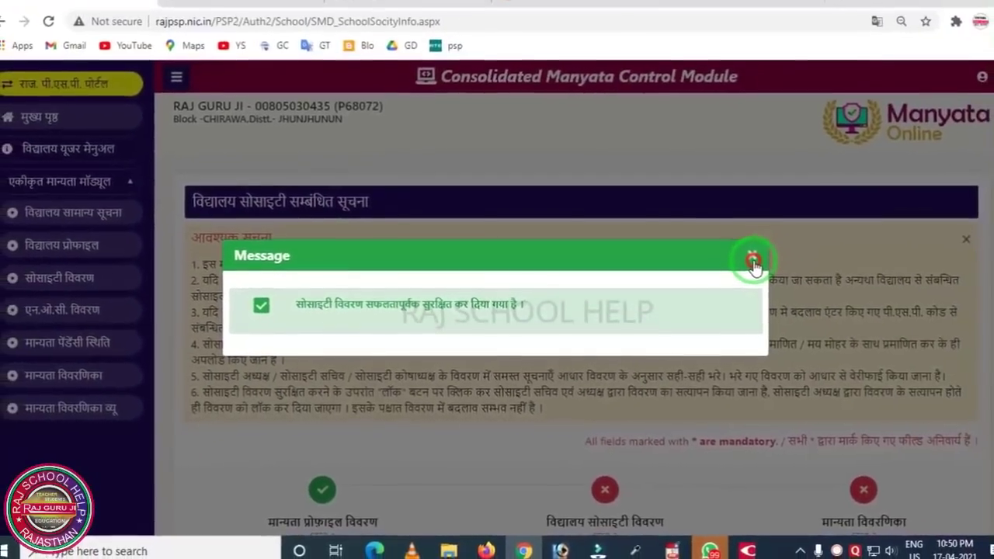
pyautogui.click(791, 240)
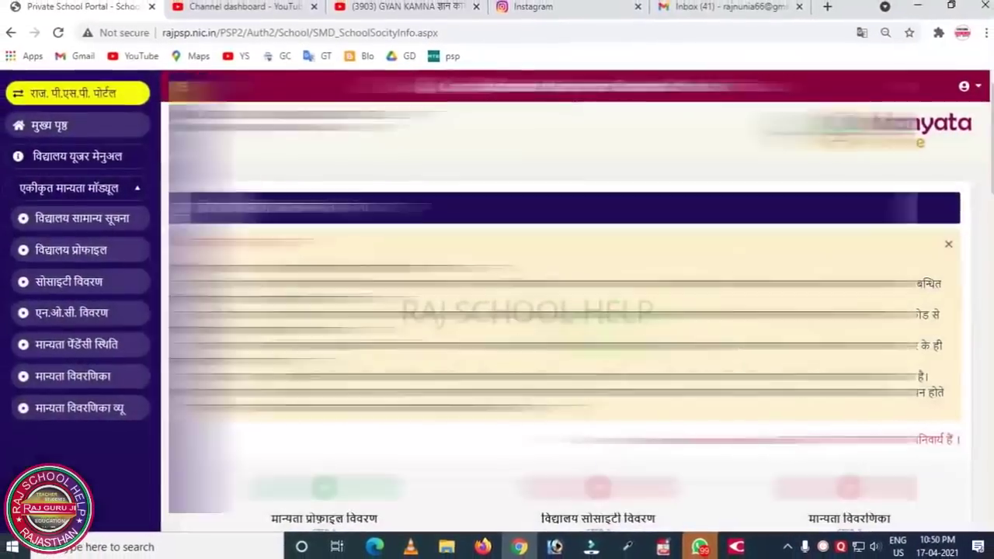
# - Check the uploaded society PDFs, then start locking the society details and send the OTP for the society secretary's verification
pyautogui.scroll(-3, 559, 311)
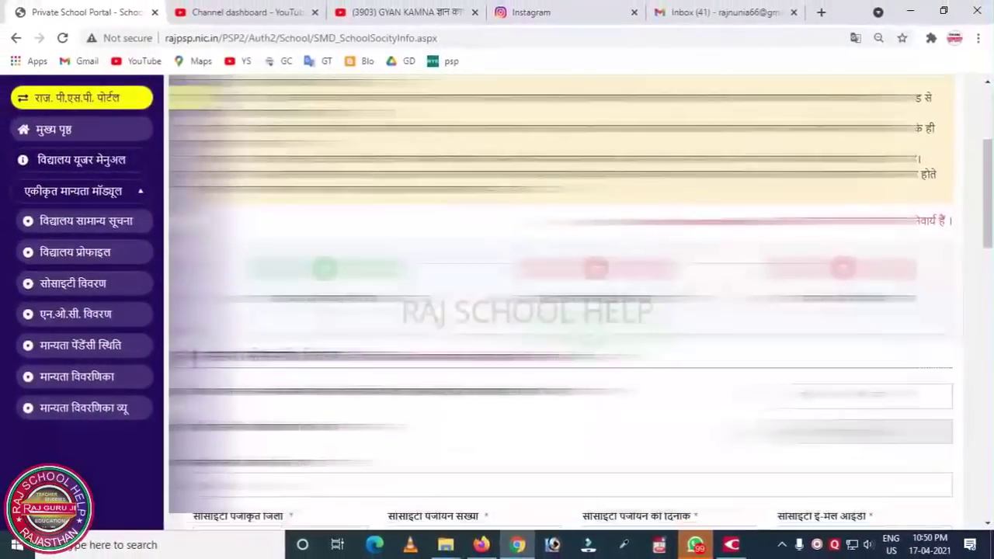
pyautogui.scroll(-10, 559, 303)
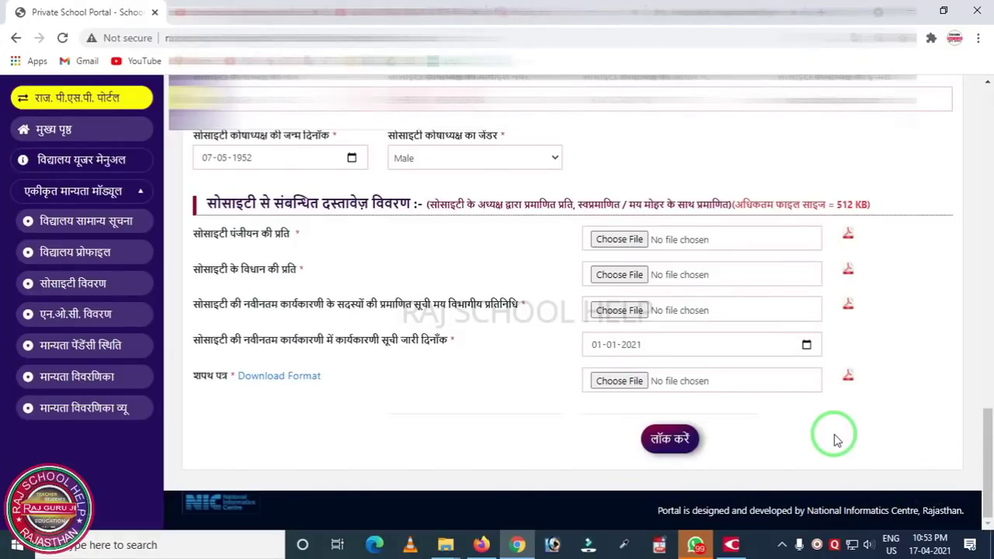
pyautogui.moveTo(815, 198); pyautogui.dragTo(891, 420)
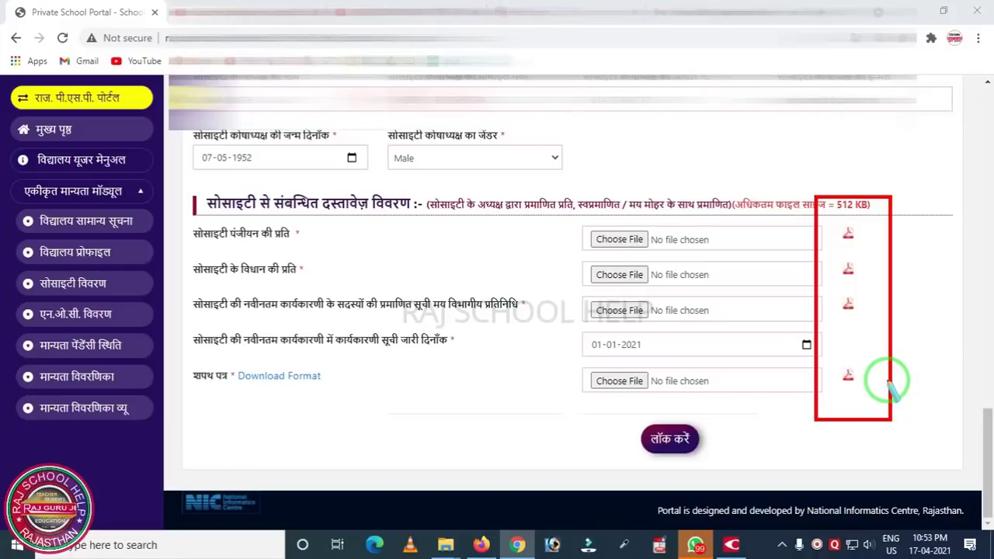
pyautogui.click(890, 385)
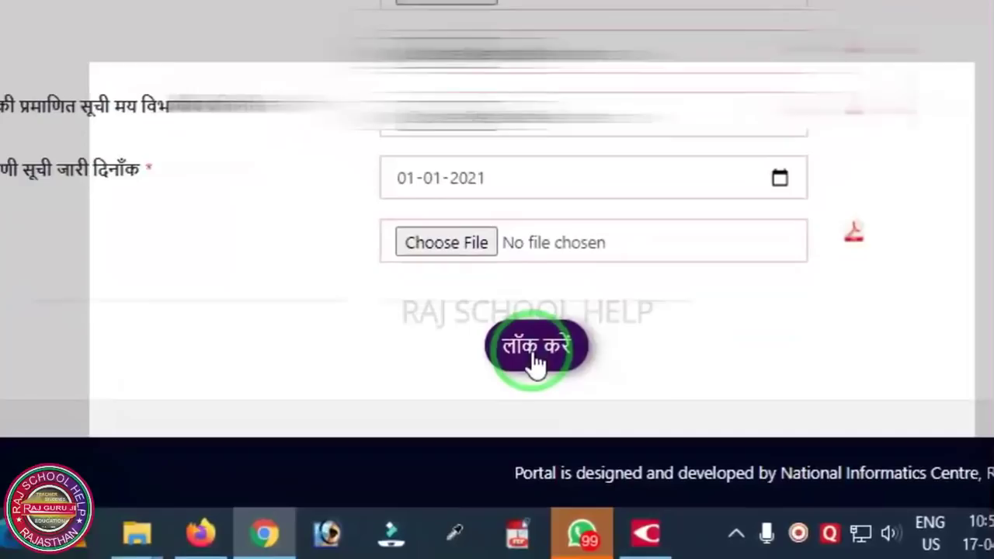
pyautogui.click(534, 363)
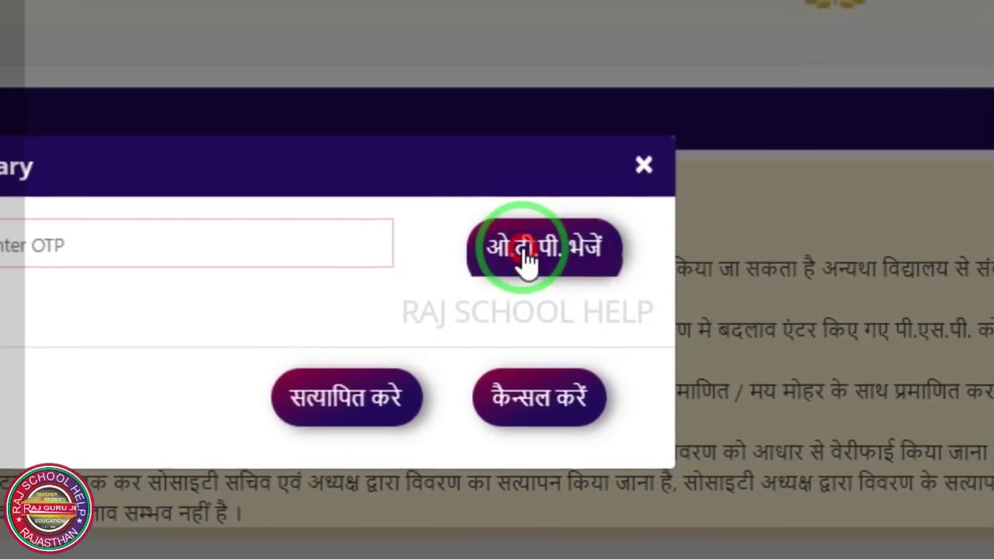
pyautogui.click(480, 243)
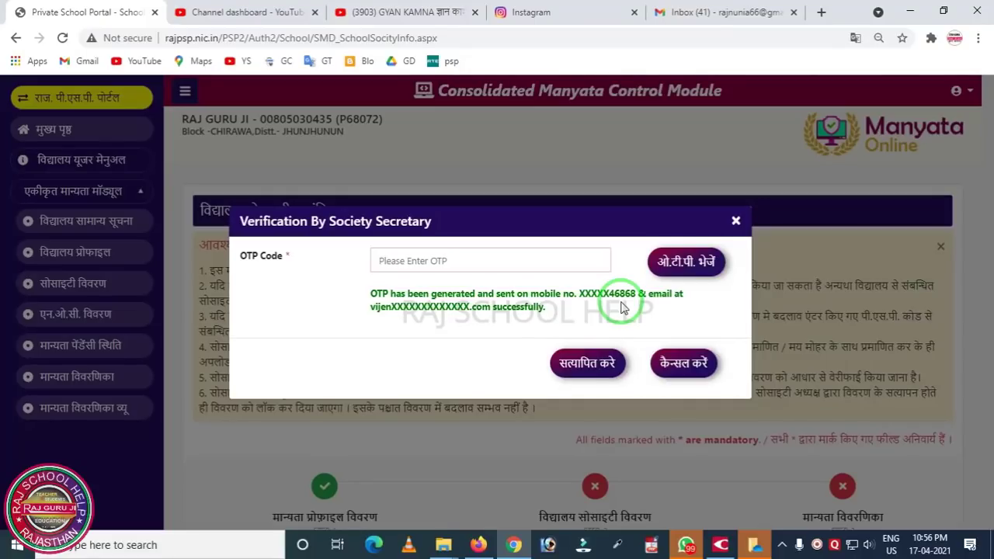
# - Verify the society details as society secretary using the OTP code from the Consolidated Maanyta e-mail in the secretary's mailbox
pyautogui.click(477, 546)
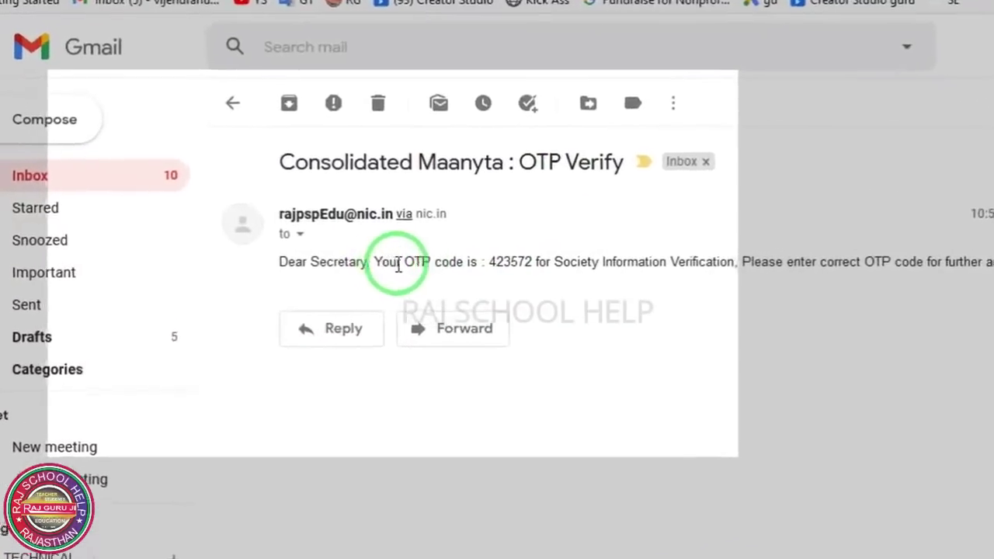
pyautogui.moveTo(529, 273); pyautogui.dragTo(474, 268)
pyautogui.hotkey('ctrl', 'c')
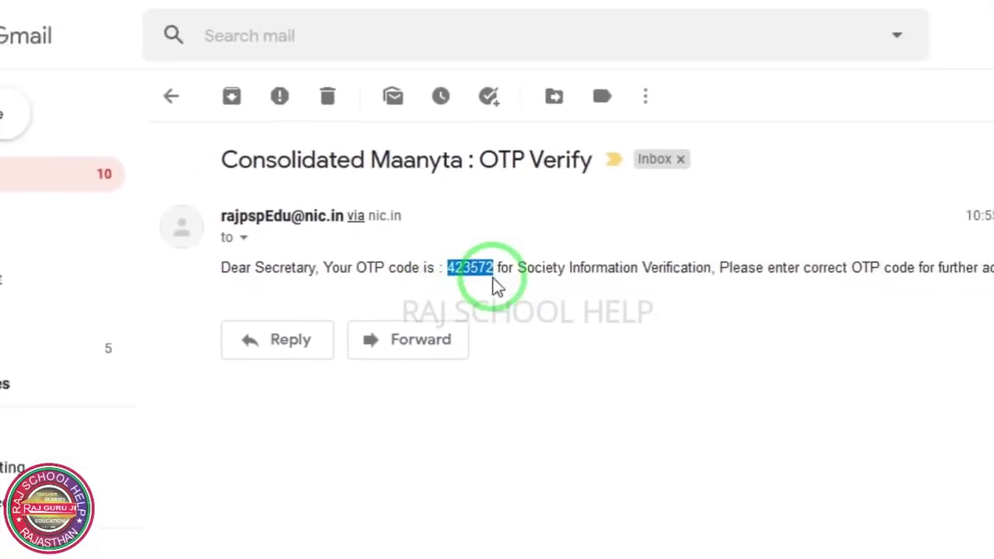
pyautogui.click(562, 546)
pyautogui.click(503, 268)
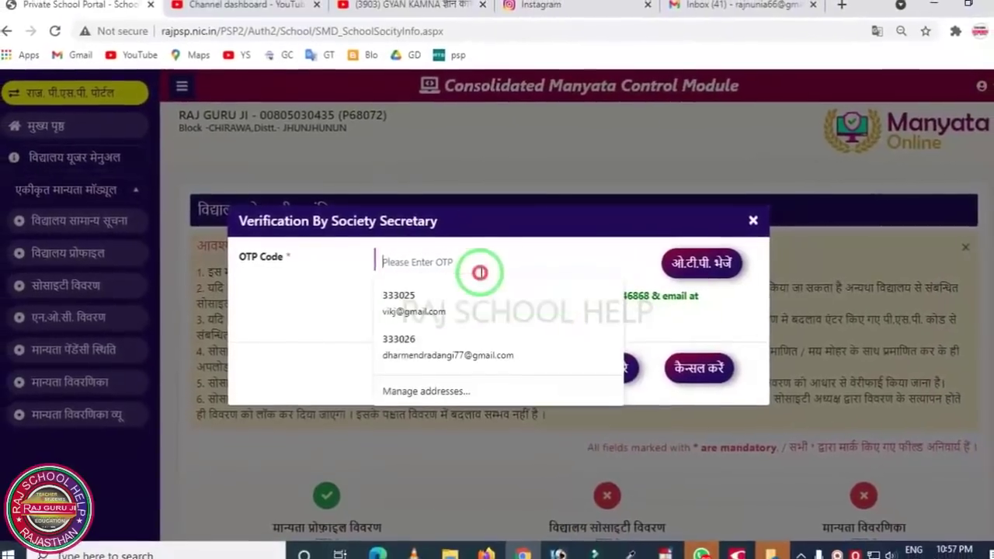
pyautogui.hotkey('ctrl', 'v')
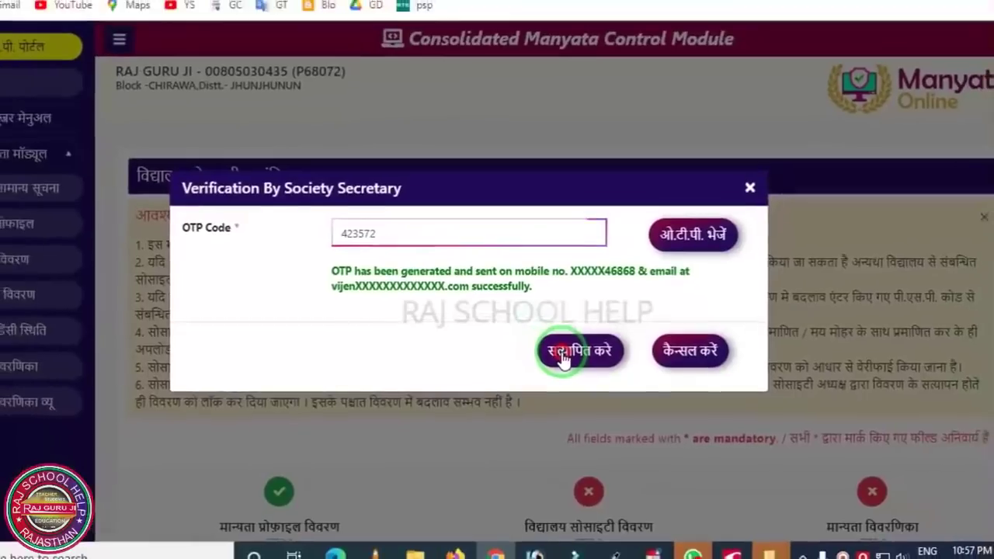
pyautogui.click(530, 325)
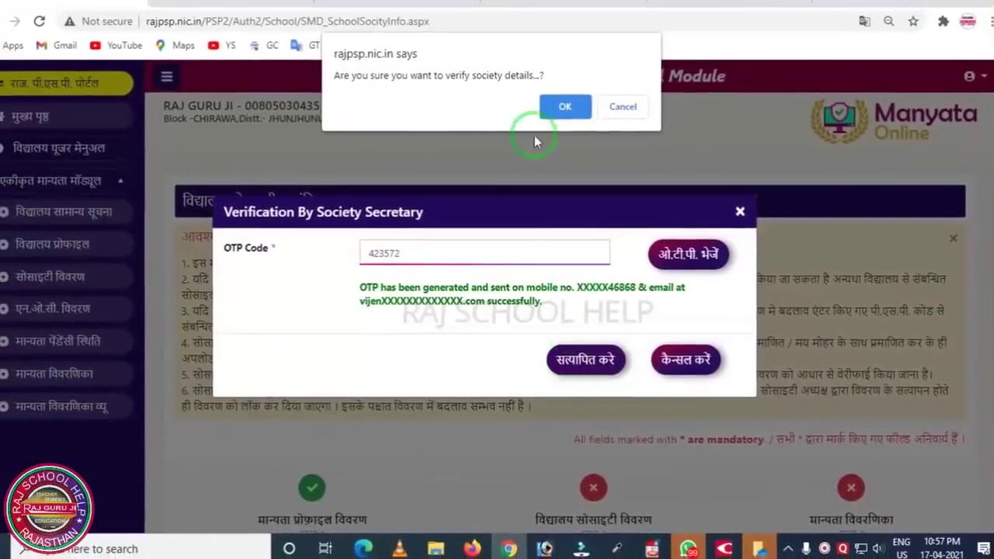
pyautogui.click(565, 105)
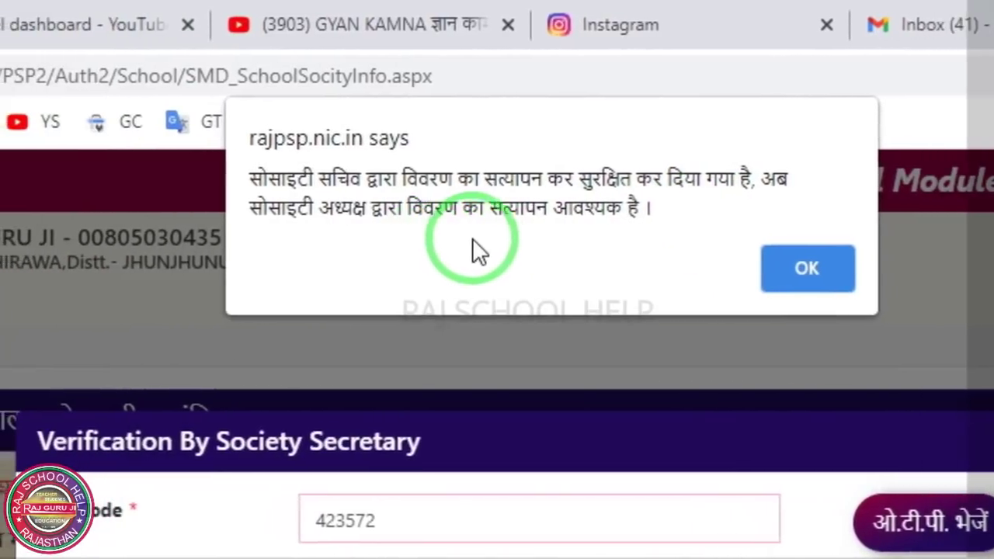
pyautogui.click(669, 268)
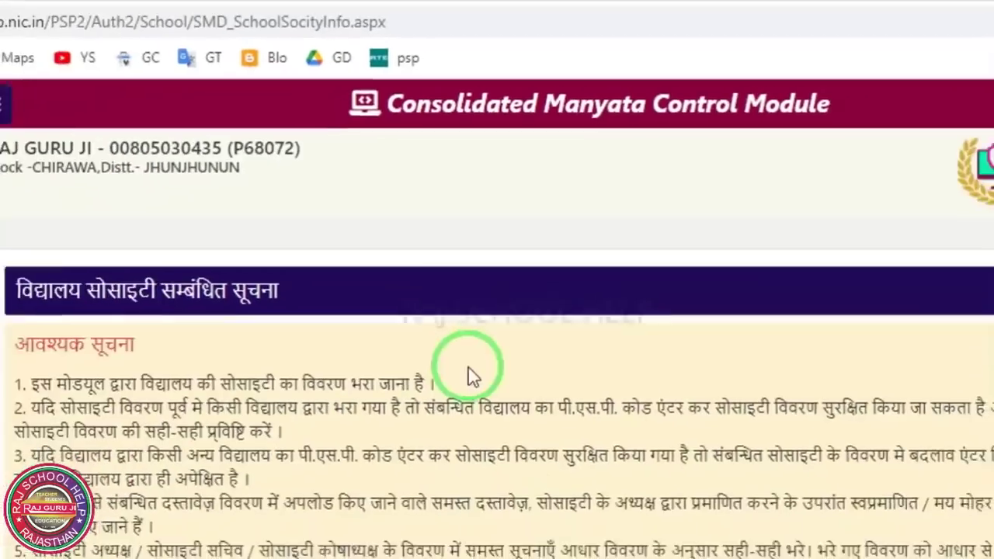
# - Start locking the society details again and send the OTP for the society president's verification
pyautogui.scroll(-10, 466, 362)
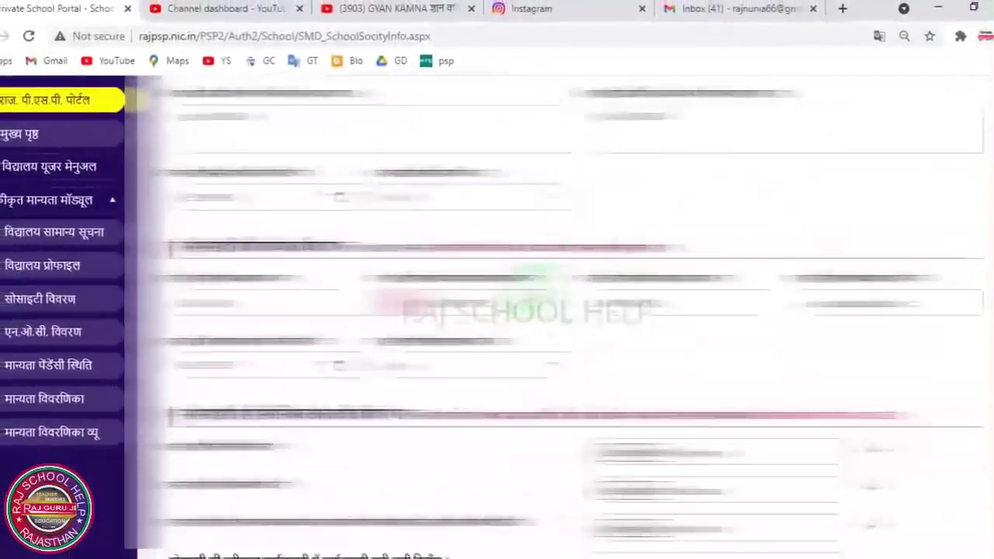
pyautogui.scroll(-5, 673, 446)
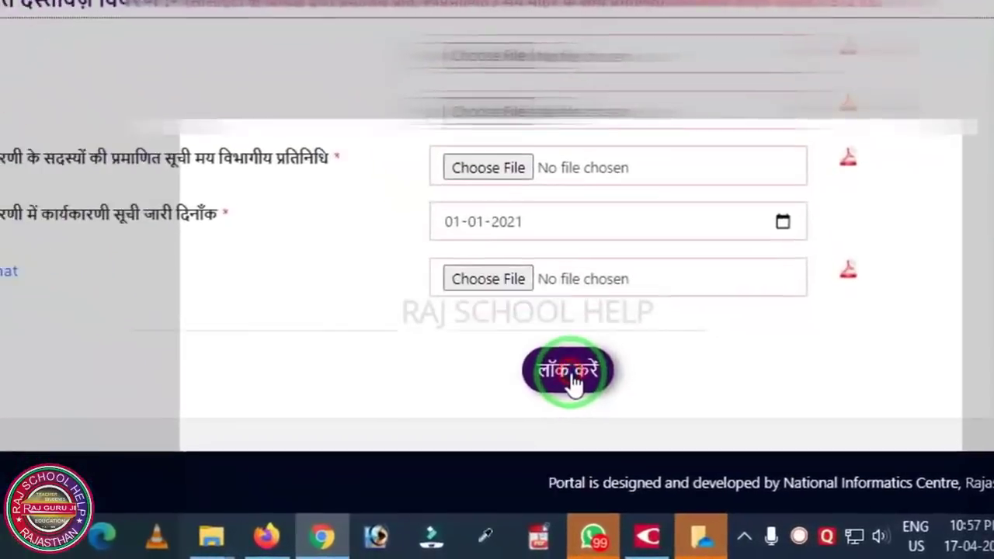
pyautogui.click(570, 383)
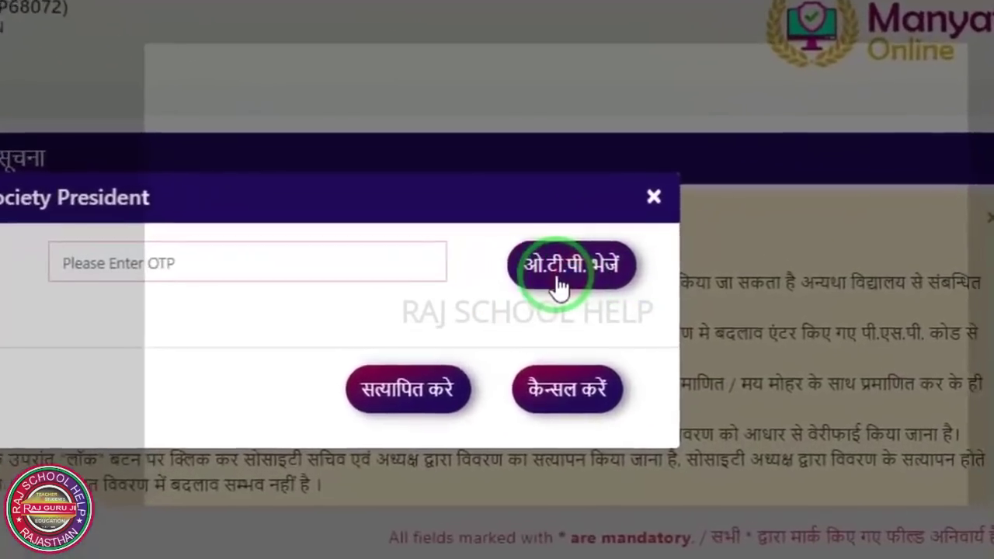
pyautogui.click(686, 277)
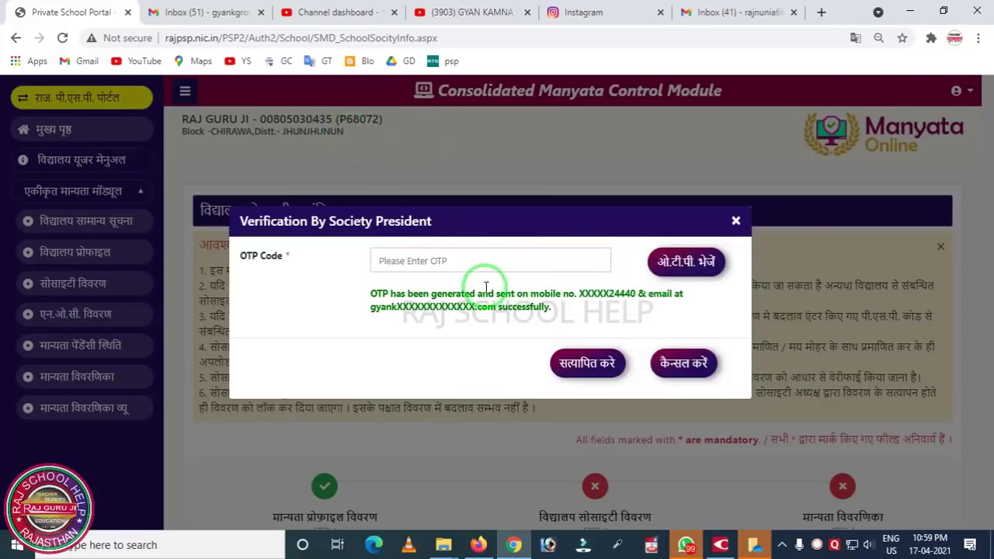
# - Verify and lock the society details as society president using the OTP code from the president's Consolidated Maanyta e-mail
pyautogui.click(208, 14)
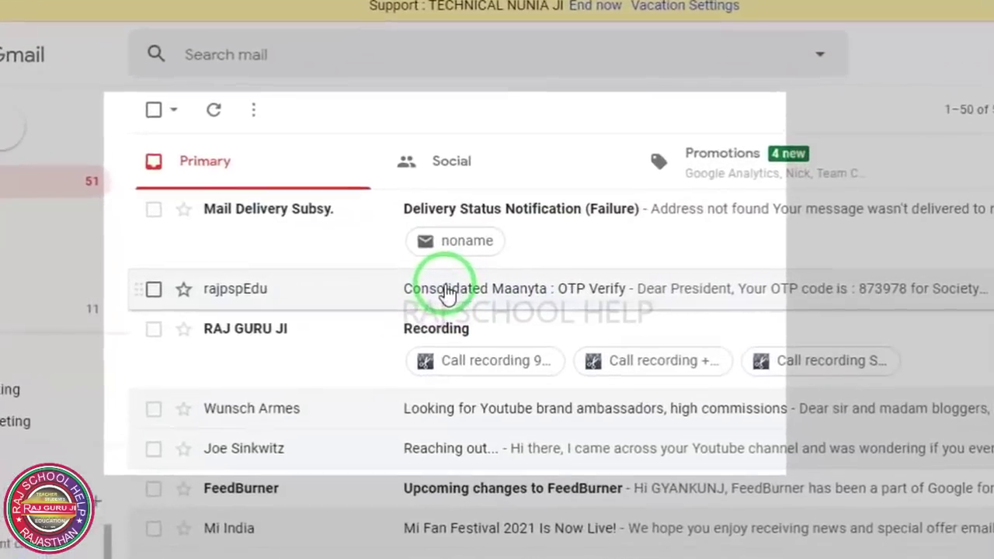
pyautogui.click(449, 303)
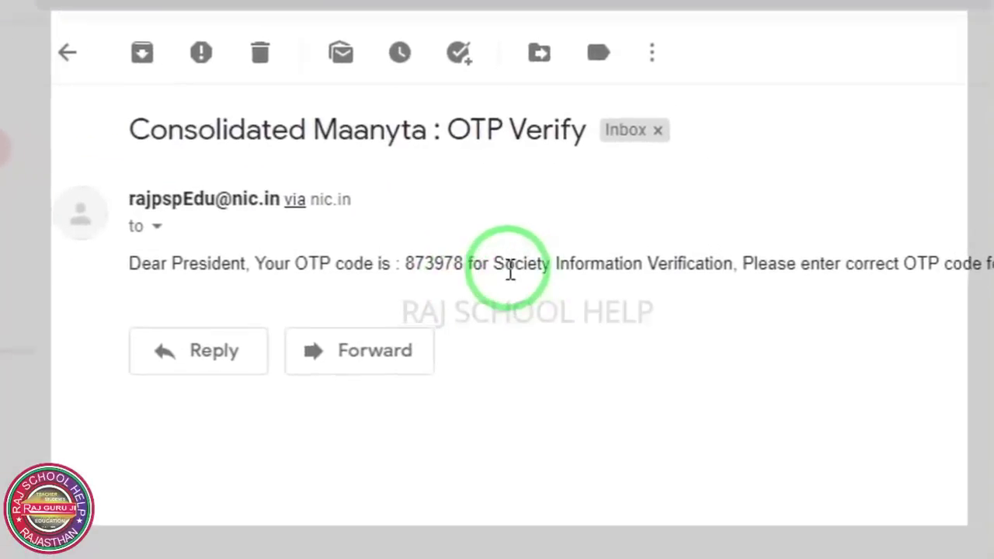
pyautogui.moveTo(492, 278); pyautogui.dragTo(430, 280)
pyautogui.hotkey('ctrl', 'c')
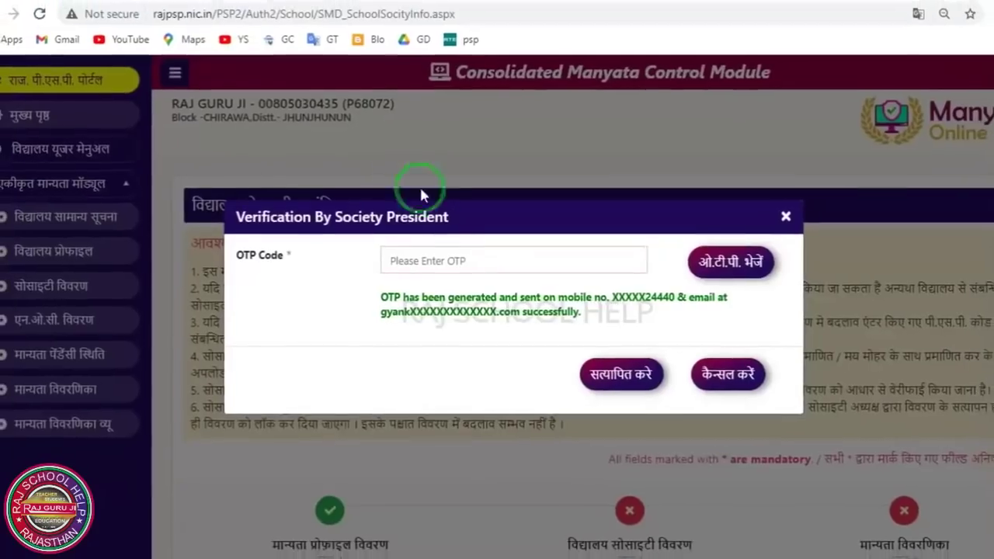
pyautogui.click(437, 256)
pyautogui.hotkey('ctrl', 'v')
pyautogui.click(591, 364)
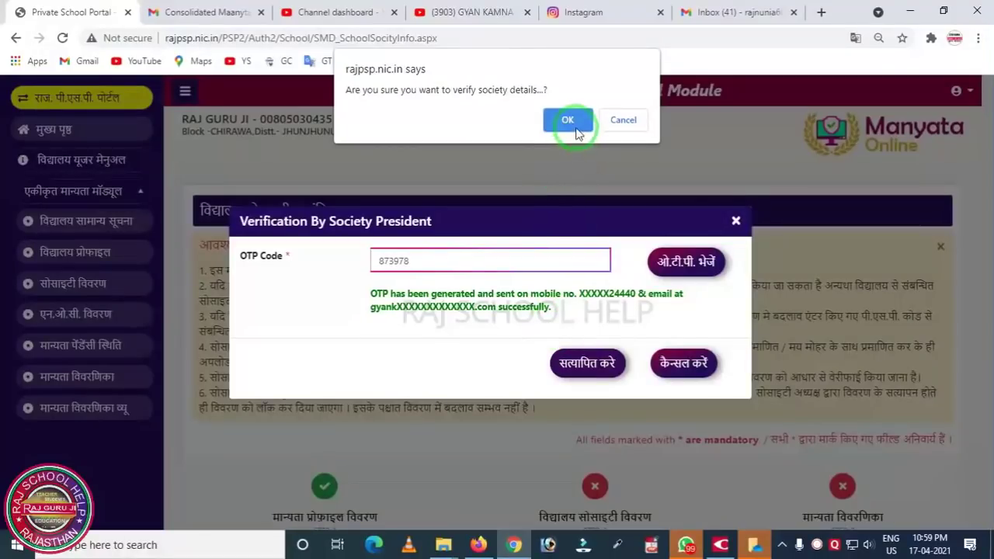
pyautogui.click(573, 124)
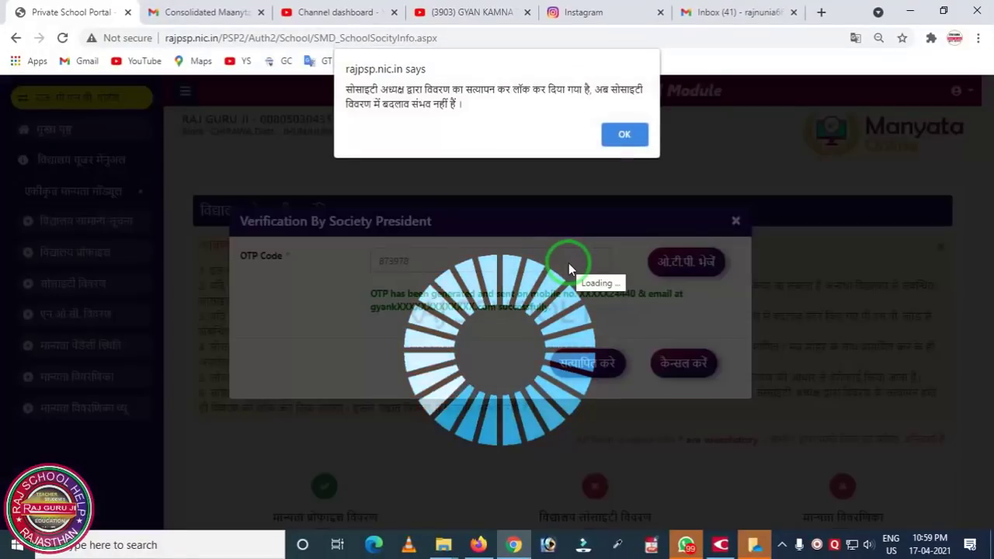
pyautogui.click(623, 138)
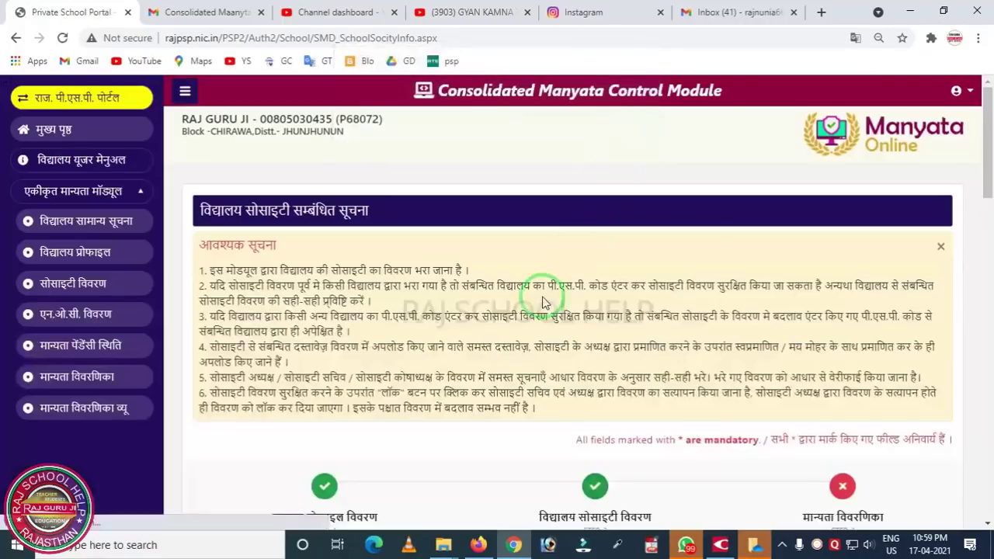
# - Examine the three-step progress tracker, especially the विद्यालय सोसाइटी विवरण step, and the society documents section of the society page
pyautogui.scroll(-2, 569, 326)
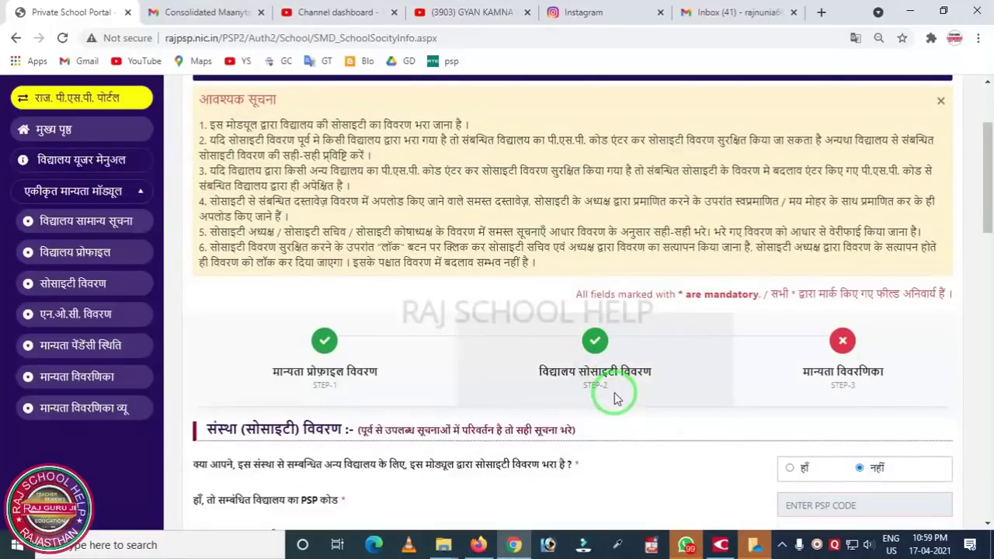
pyautogui.hotkey('ctrl', 'shift', 'd')
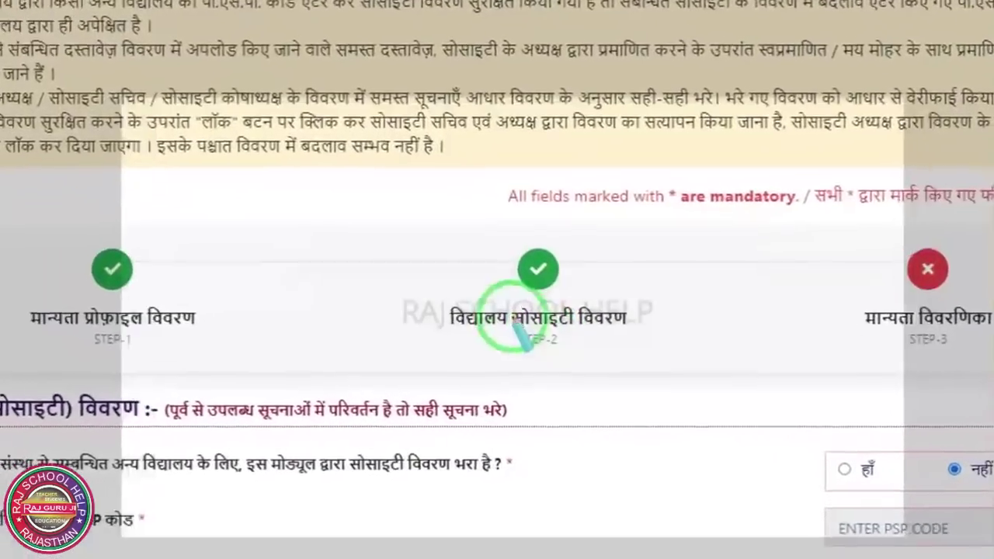
pyautogui.moveTo(512, 305); pyautogui.dragTo(523, 326)
pyautogui.moveTo(446, 258); pyautogui.dragTo(670, 405)
pyautogui.rightClick(631, 358)
pyautogui.moveTo(519, 252); pyautogui.dragTo(541, 318)
pyautogui.moveTo(460, 277); pyautogui.dragTo(590, 348)
pyautogui.rightClick(510, 315)
pyautogui.moveTo(181, 193)
pyautogui.mouseDown()
pyautogui.moveTo(237, 285)
pyautogui.moveTo(439, 365)
pyautogui.mouseUp()
pyautogui.rightClick(725, 199)
pyautogui.moveTo(734, 203); pyautogui.dragTo(964, 400)
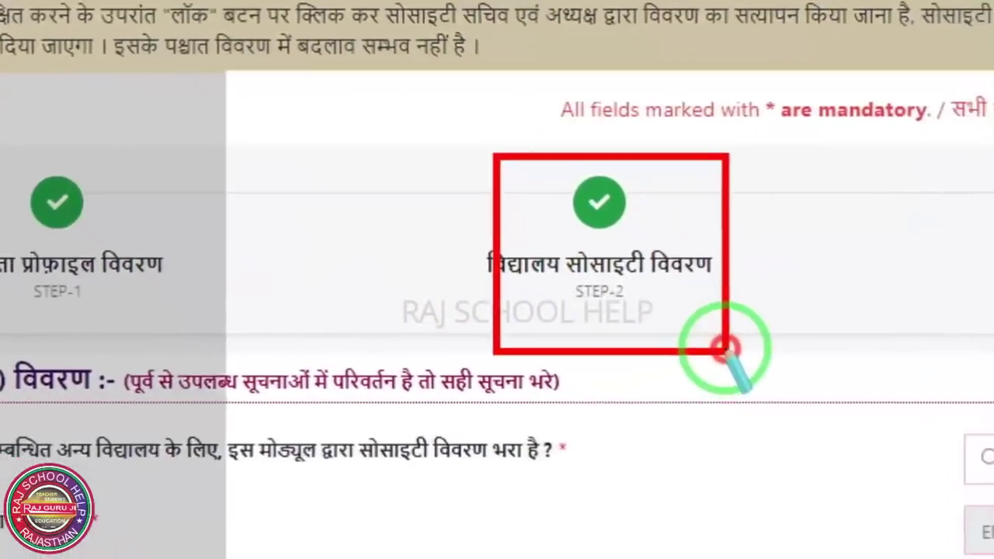
pyautogui.rightClick(614, 318)
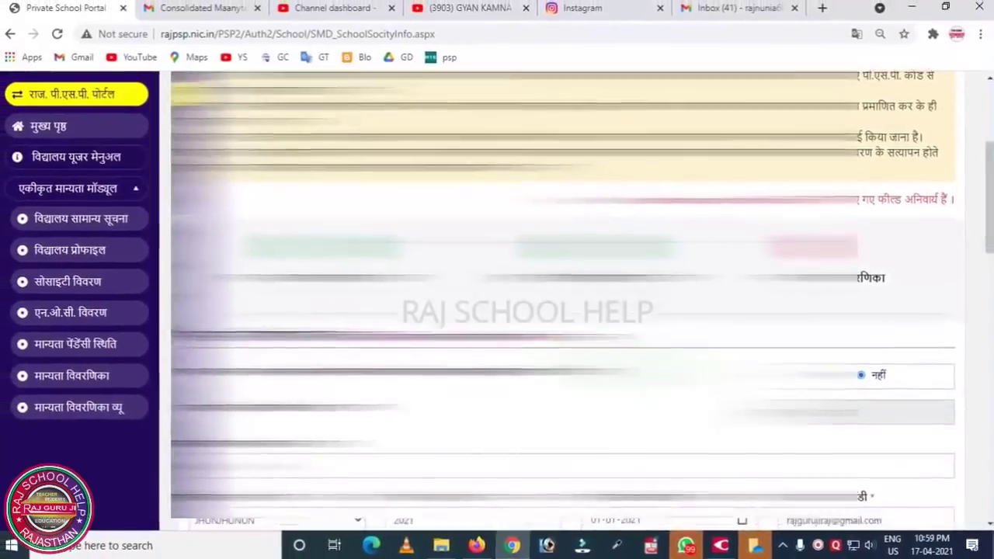
pyautogui.scroll(-8, 567, 311)
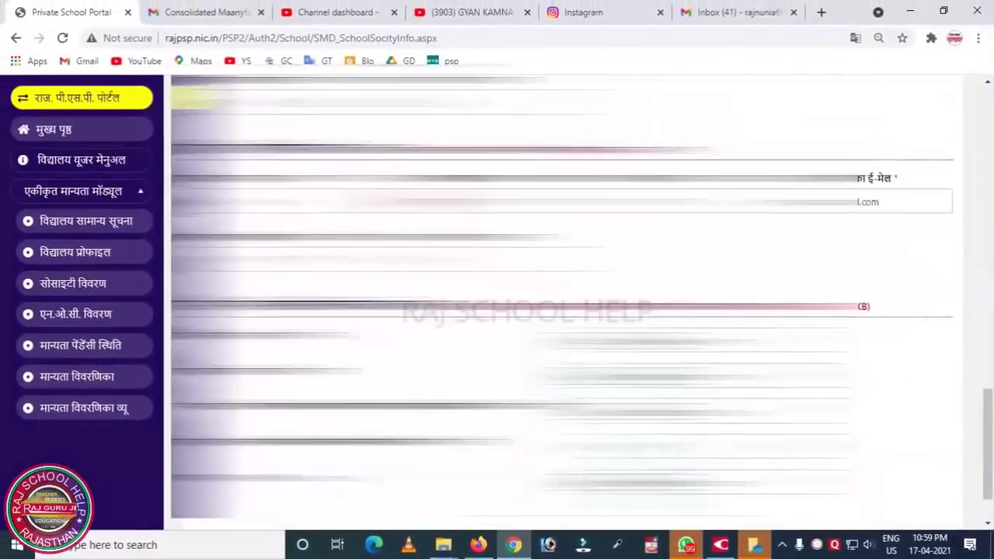
pyautogui.scroll(-2, 567, 311)
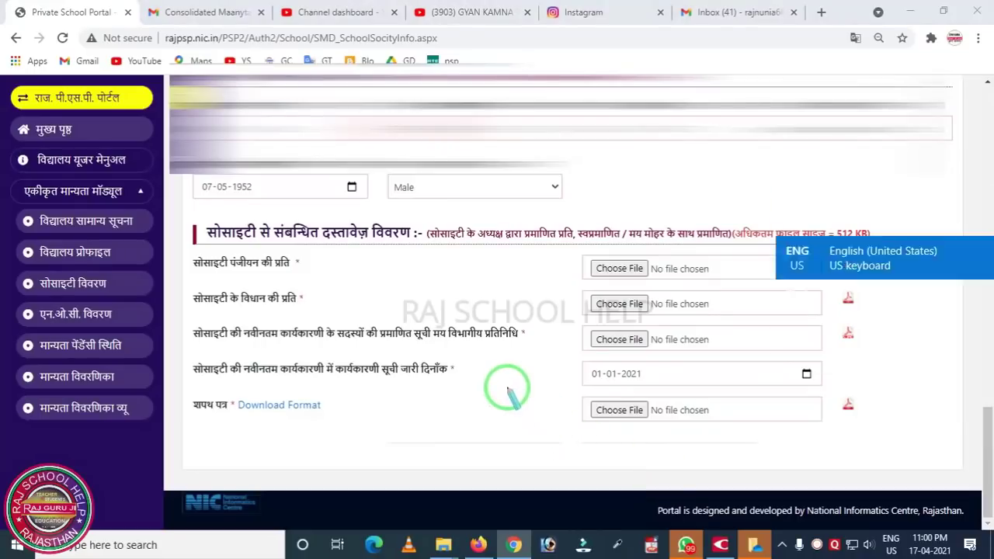
pyautogui.scroll(10, 598, 429)
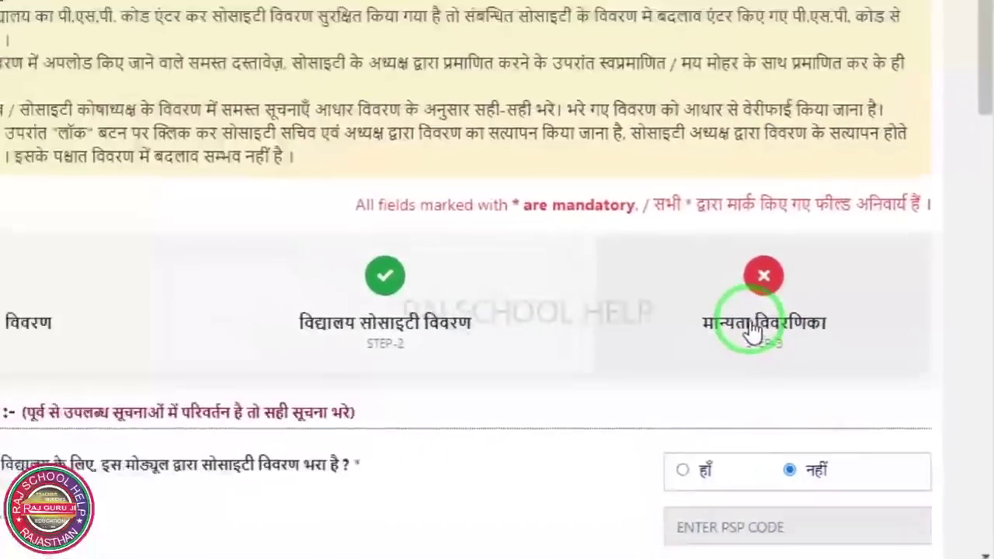
# - Open the मान्यता विवरणिका step and set the recognition category to New Recognization with sub-category New School (1 to 8) with 7 and 8
pyautogui.click(752, 330)
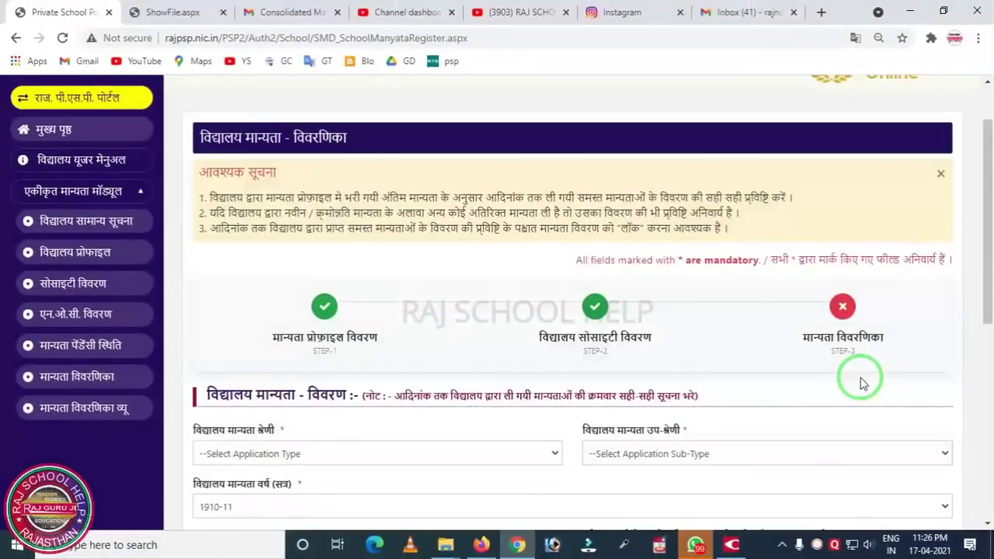
pyautogui.scroll(-1, 526, 354)
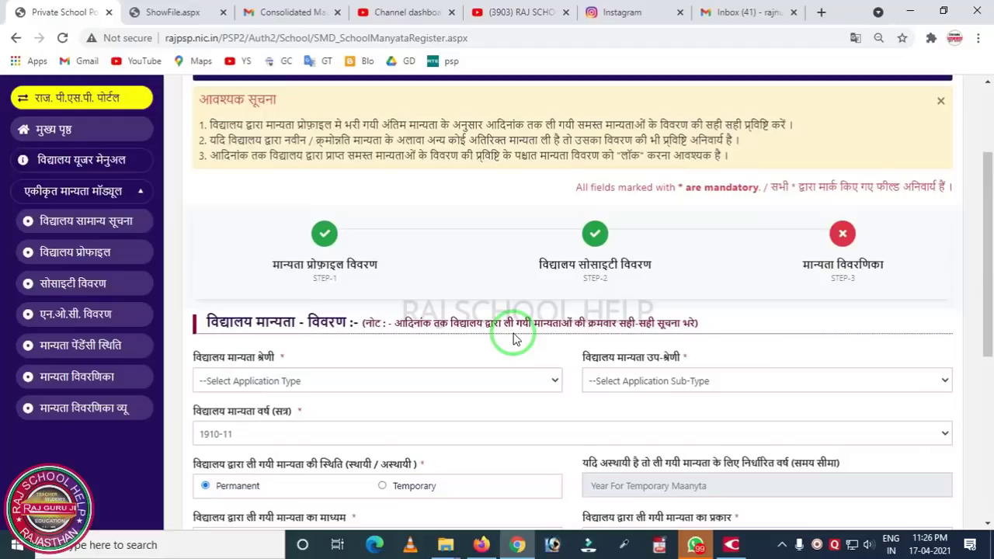
pyautogui.scroll(-1, 313, 330)
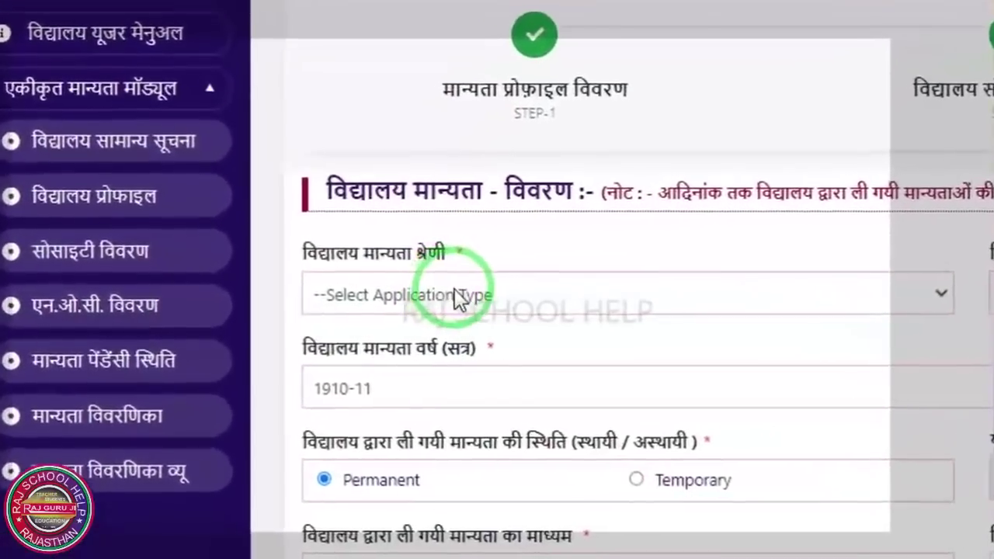
pyautogui.click(458, 296)
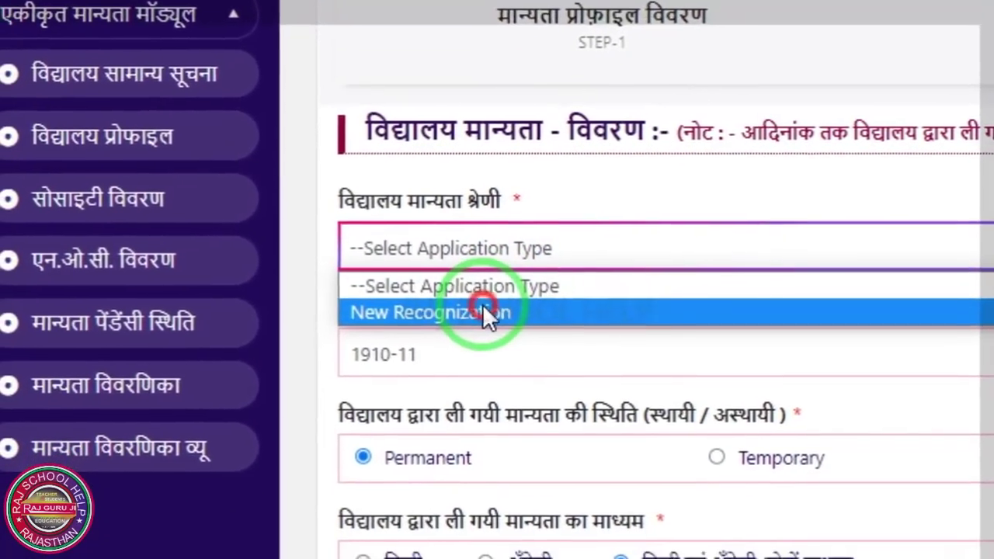
pyautogui.click(458, 349)
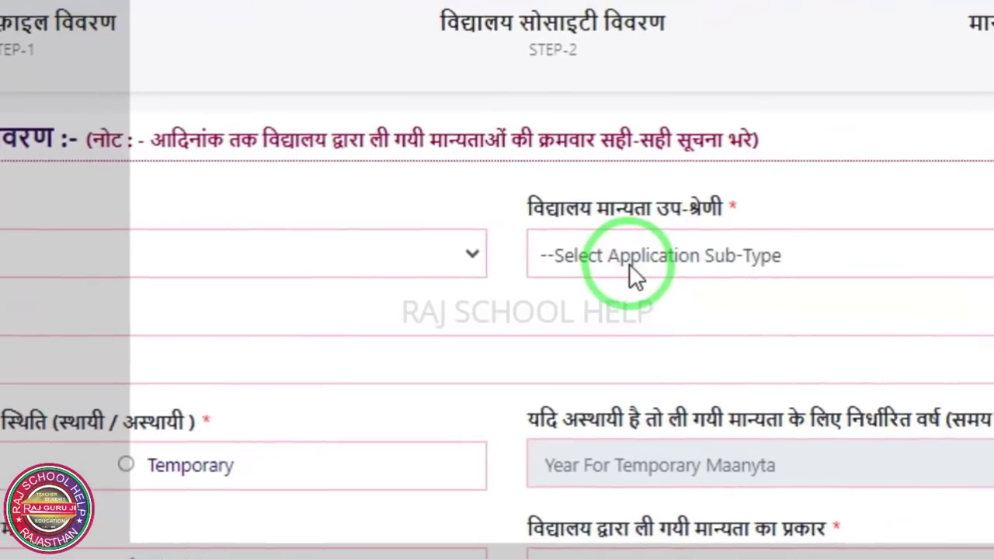
pyautogui.click(629, 265)
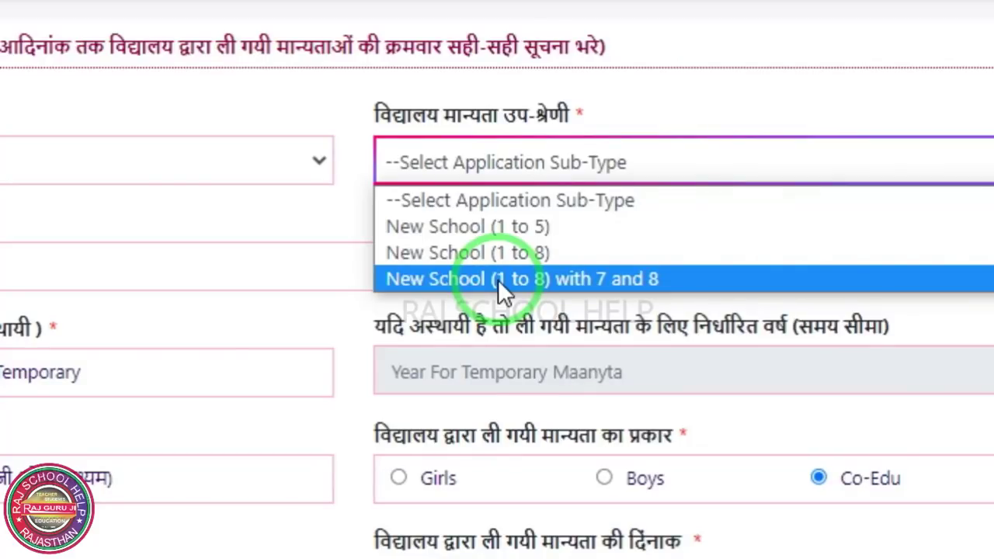
pyautogui.click(504, 291)
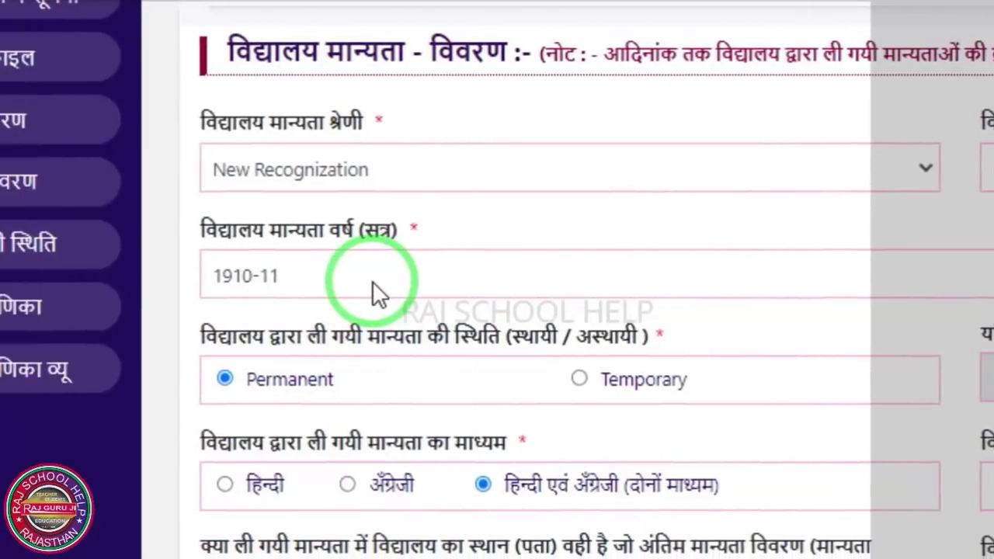
# - Set the recognition session to 1911-12 and the recognition status to Temporary
pyautogui.click(426, 279)
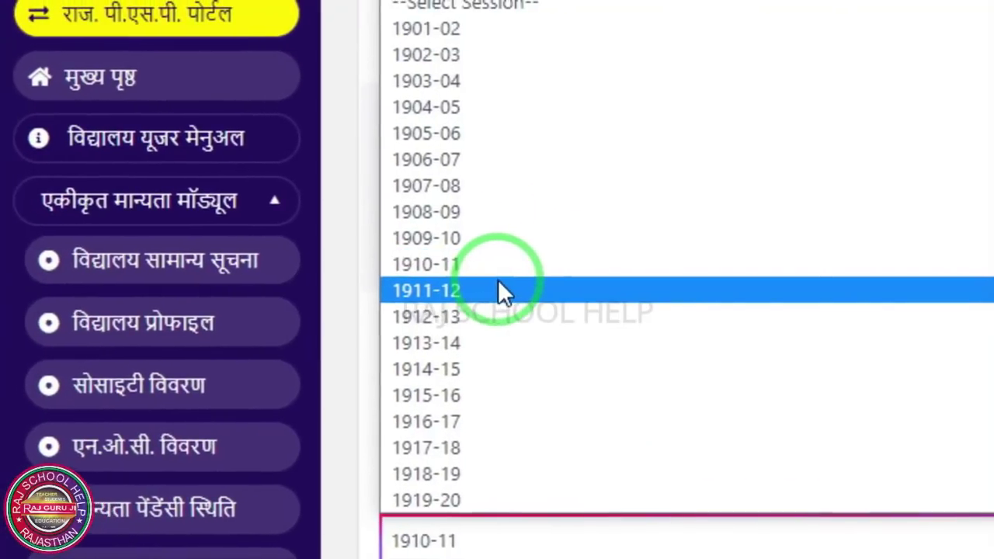
pyautogui.click(501, 292)
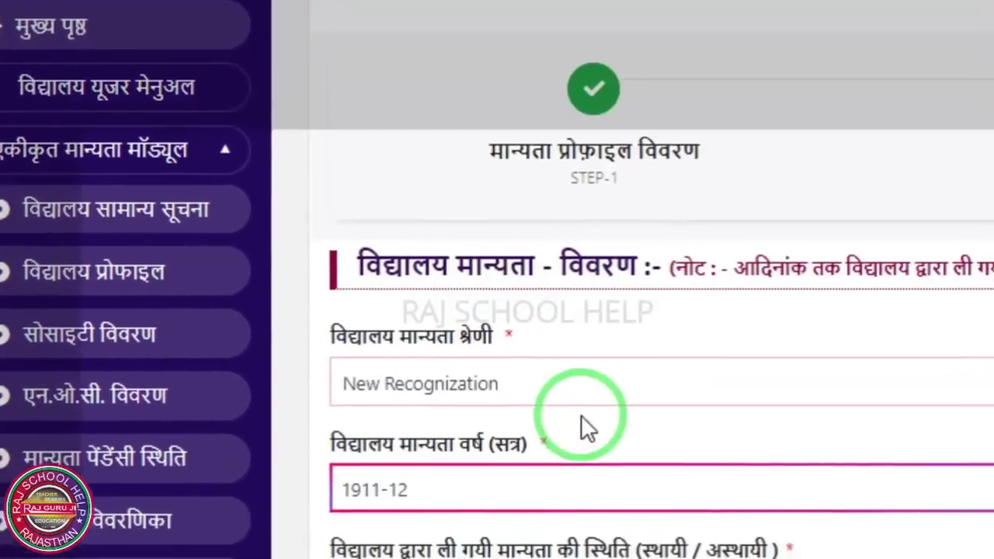
pyautogui.scroll(-2, 660, 435)
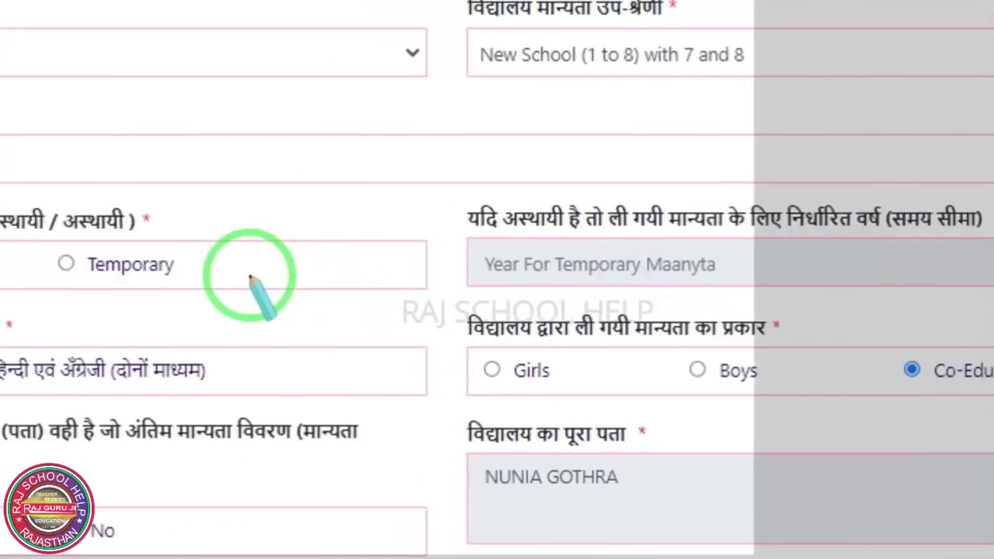
pyautogui.click(174, 267)
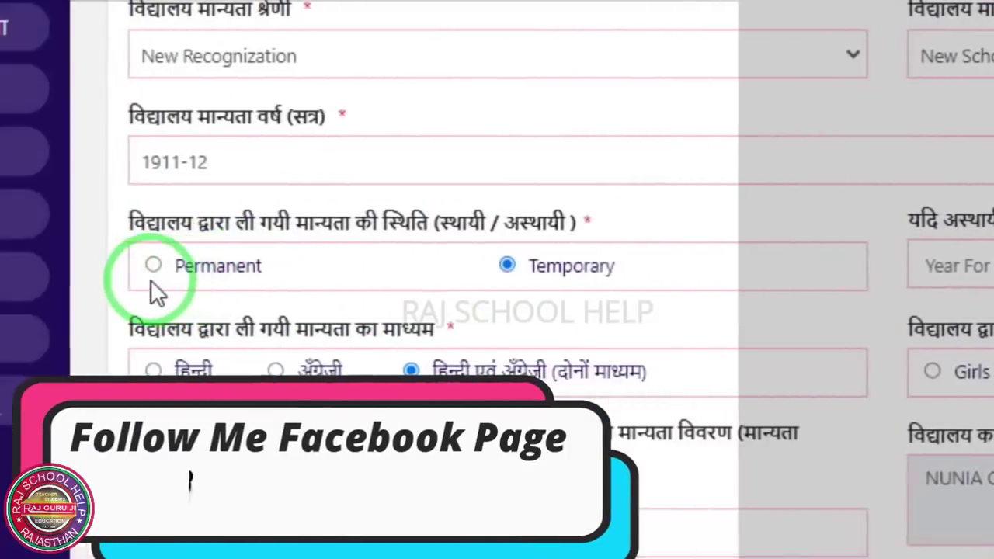
# - Change the recognition status to Permanent and set the recognition date to 01-01-2011
pyautogui.click(16, 270)
pyautogui.scroll(-2, 558, 257)
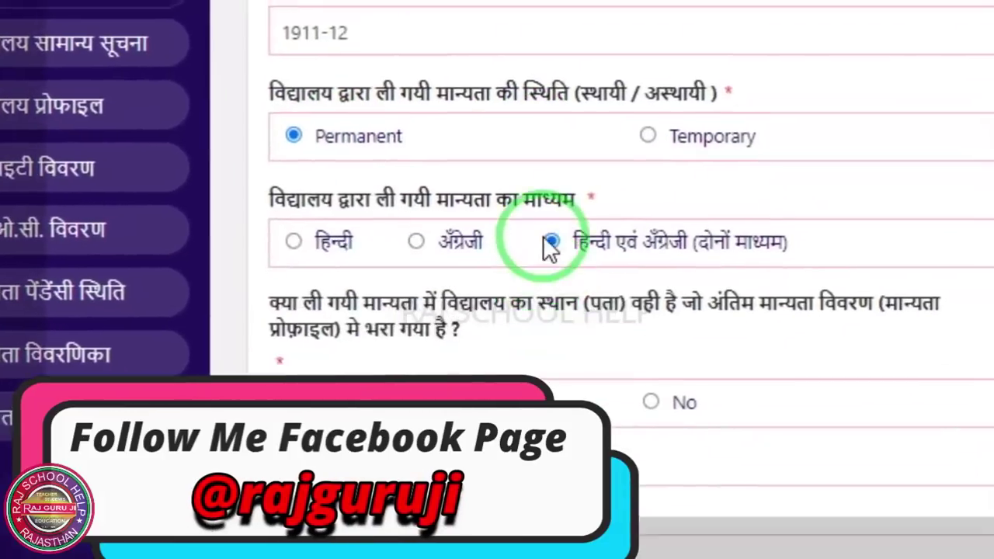
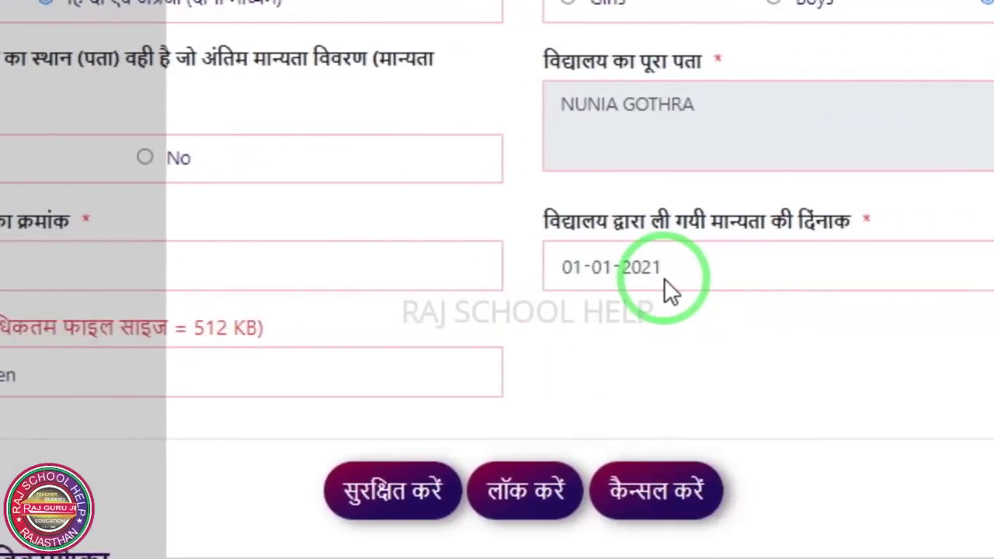
pyautogui.click(674, 281)
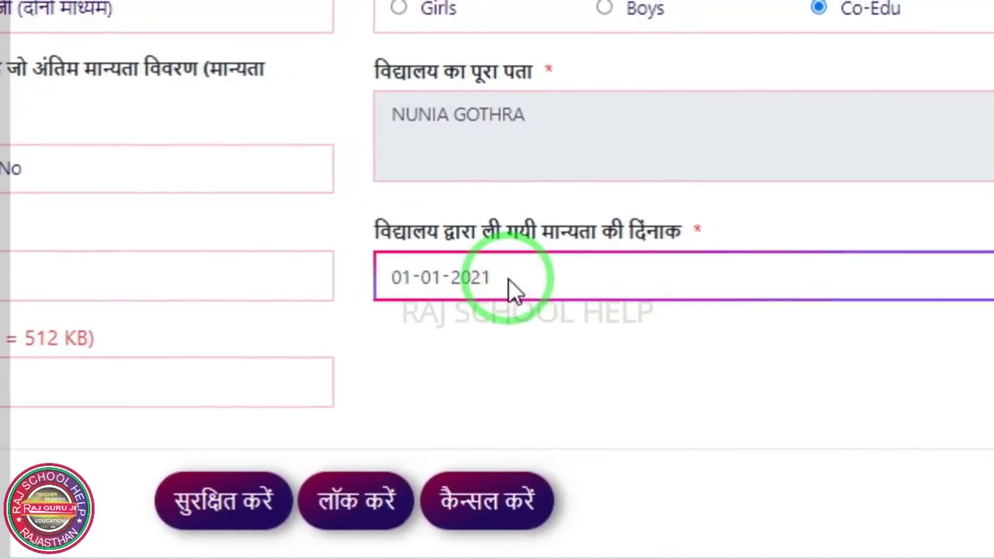
pyautogui.click(403, 279)
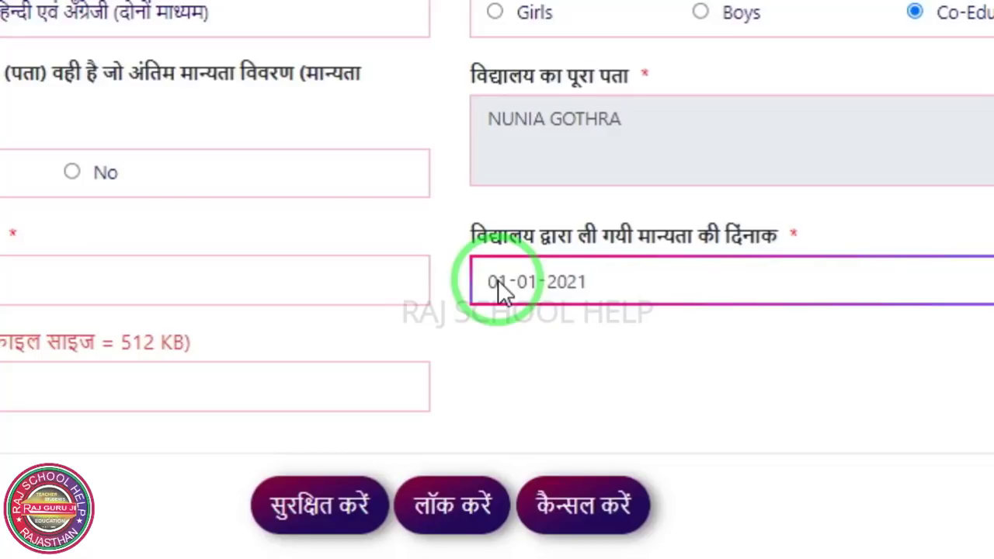
pyautogui.write('0101')
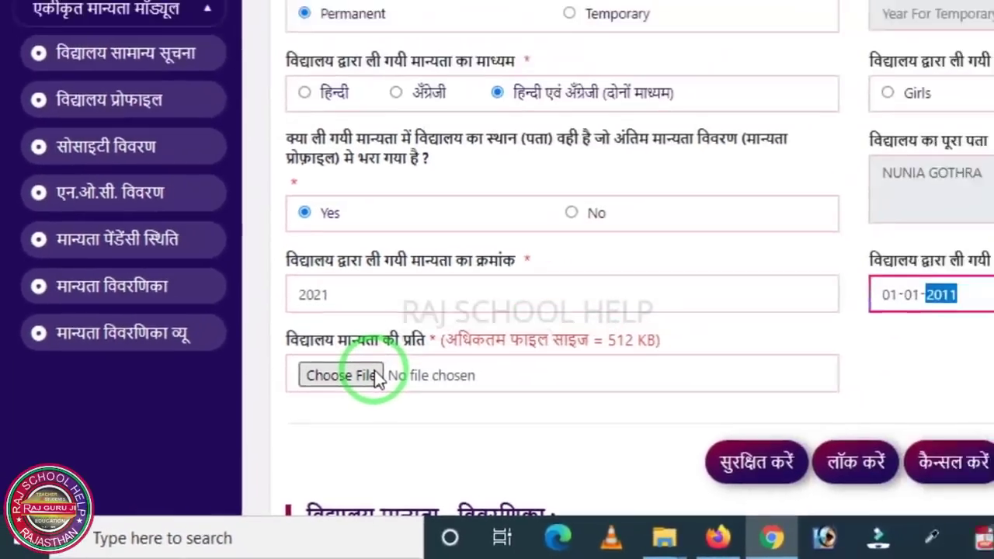
# - Attach the DEMO1 PDF from the CHANNEL LOGO folder as the school's recognition copy
pyautogui.click(378, 377)
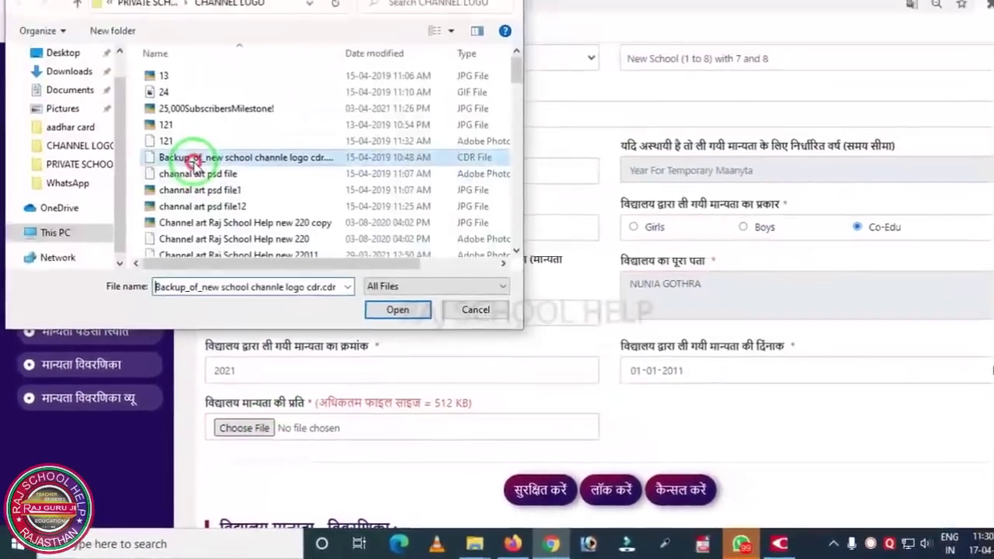
pyautogui.click(160, 84)
pyautogui.doubleClick(170, 195)
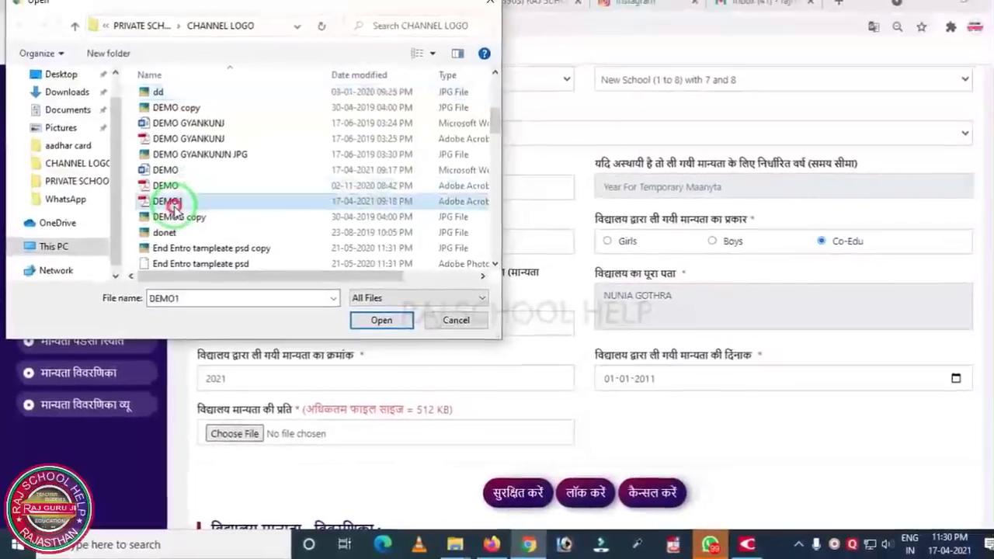
# - Save the New School recognition record, dismiss the message and check its row in the विद्यालय मान्यता विवरणिका table
pyautogui.scroll(-1, 513, 420)
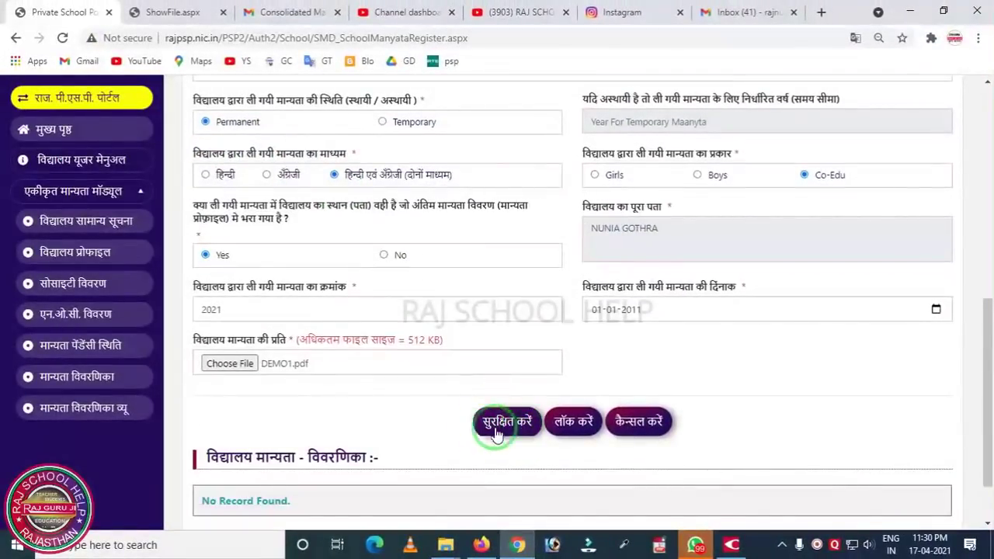
pyautogui.scroll(-1, 722, 466)
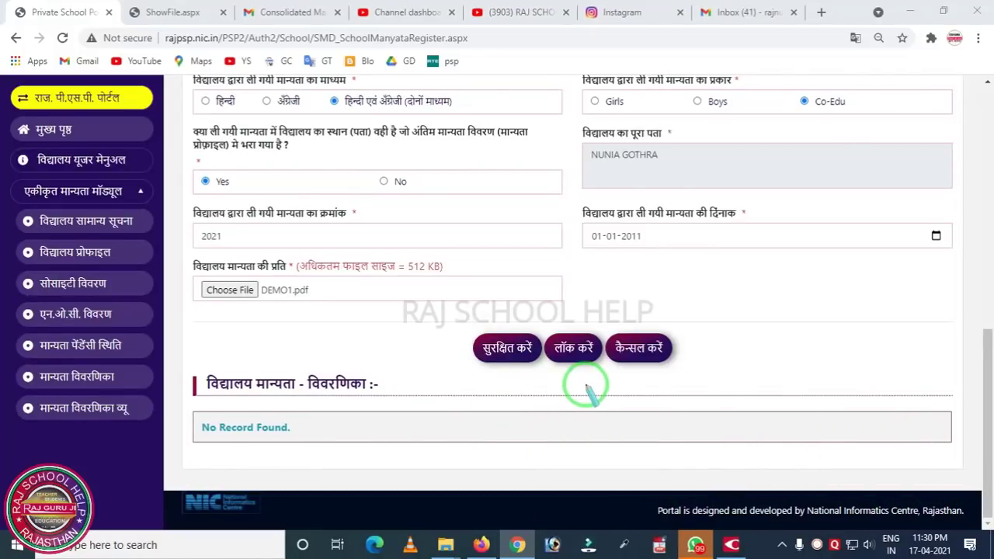
pyautogui.scroll(5, 523, 311)
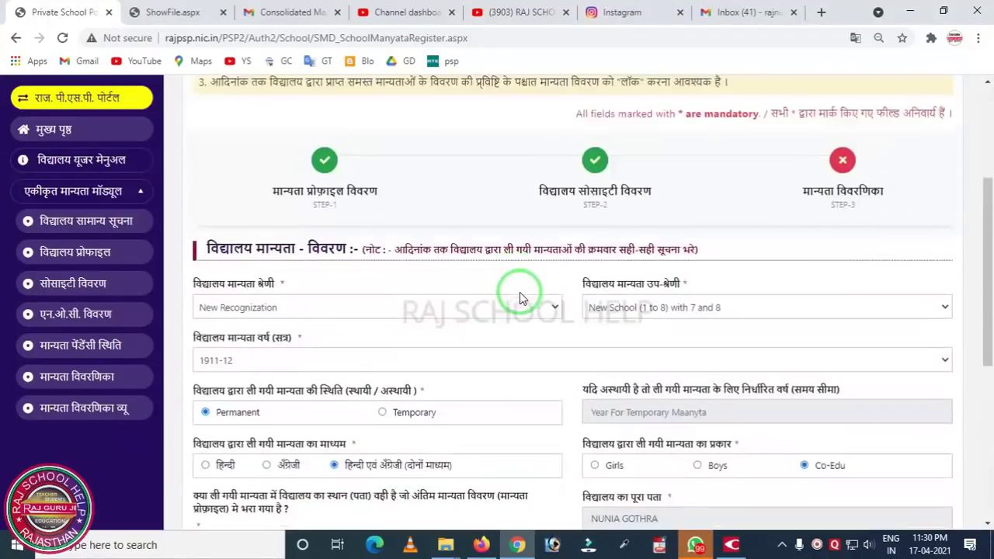
pyautogui.scroll(-5, 520, 299)
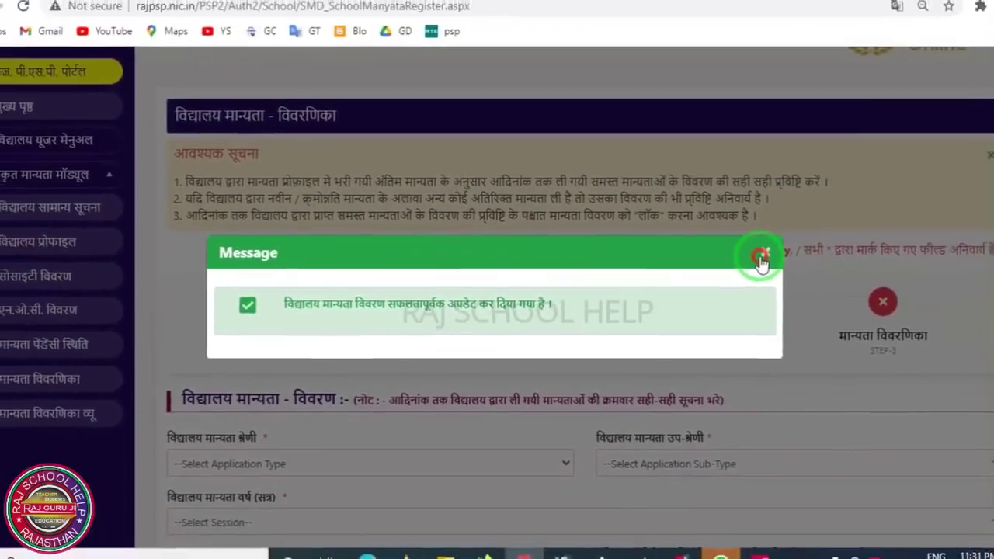
pyautogui.click(846, 222)
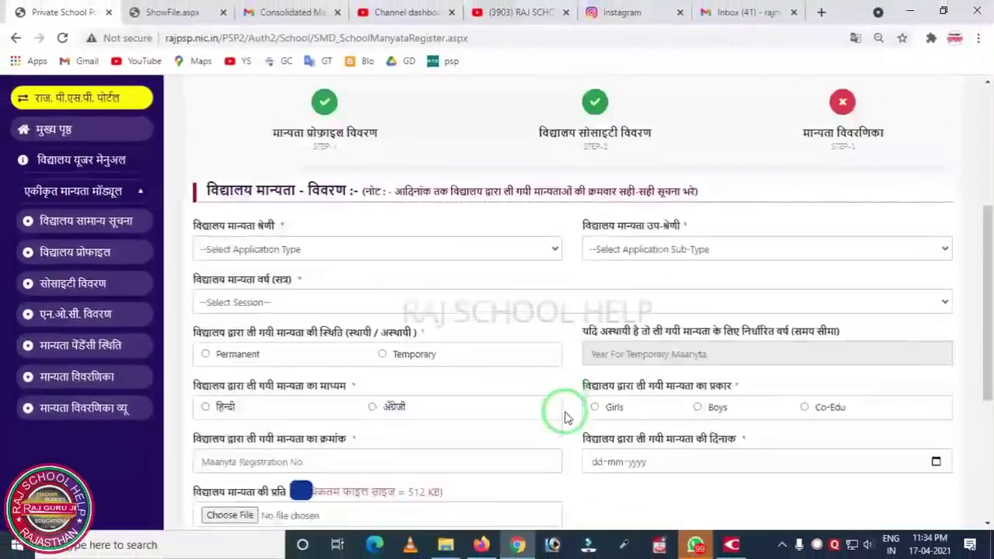
pyautogui.scroll(-5, 422, 427)
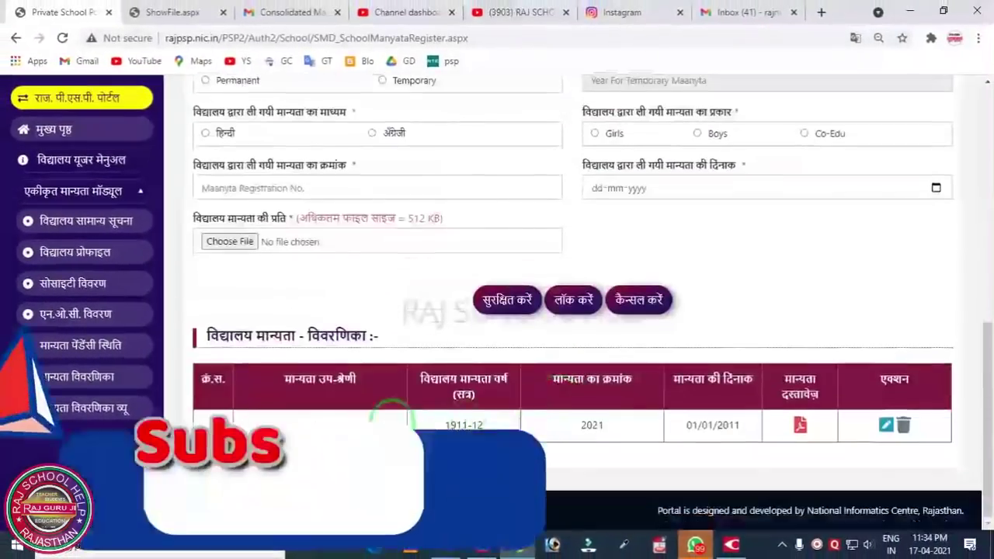
pyautogui.click(187, 339)
pyautogui.moveTo(186, 339); pyautogui.dragTo(955, 478)
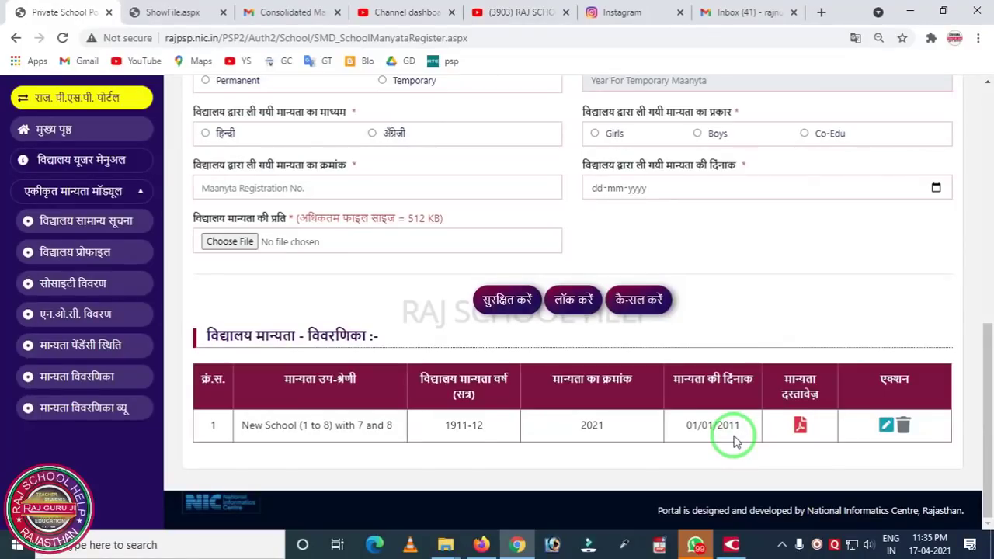
# - Start a second recognition entry with category Upgradation, sub-category School Up gradation (9 to 10) with 10 and session 1912-13
pyautogui.scroll(4, 573, 370)
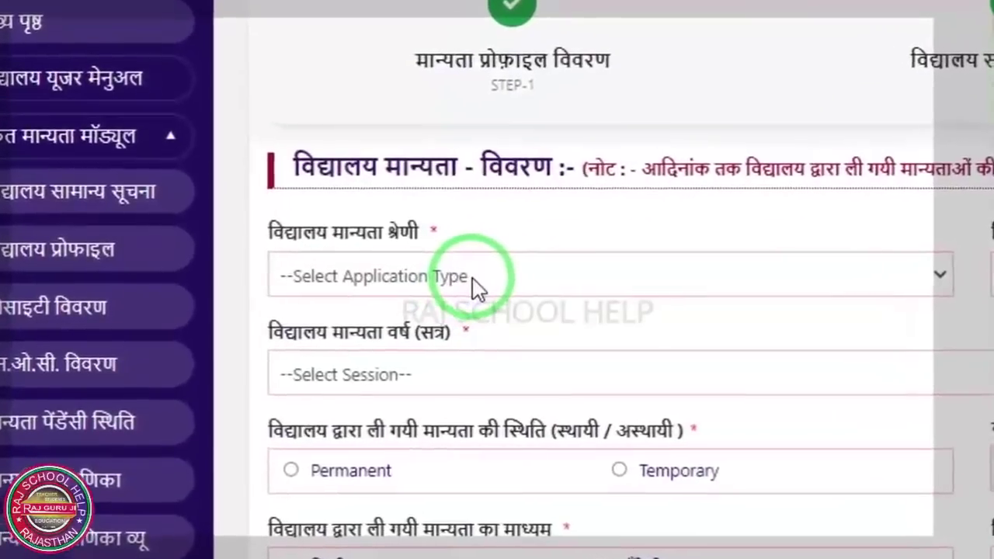
pyautogui.click(458, 275)
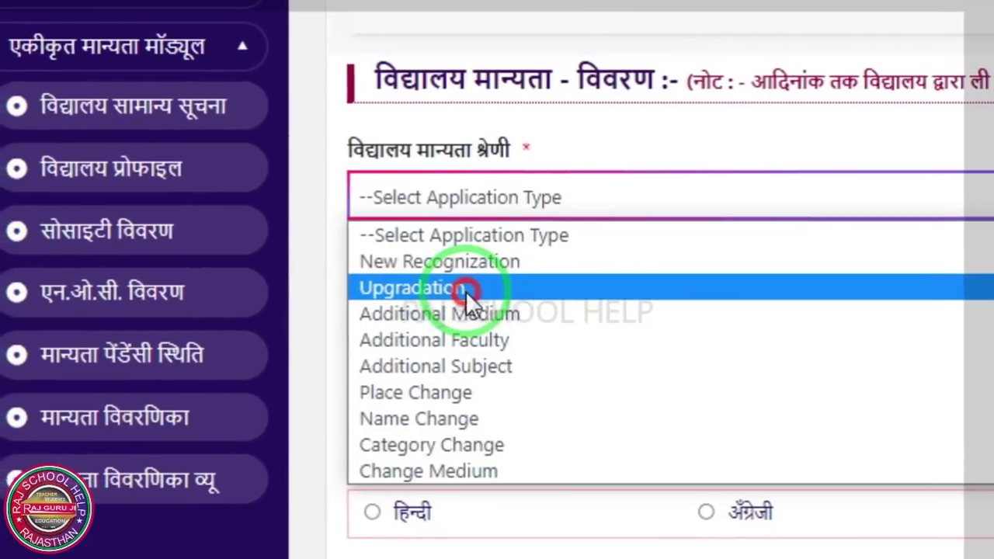
pyautogui.click(424, 304)
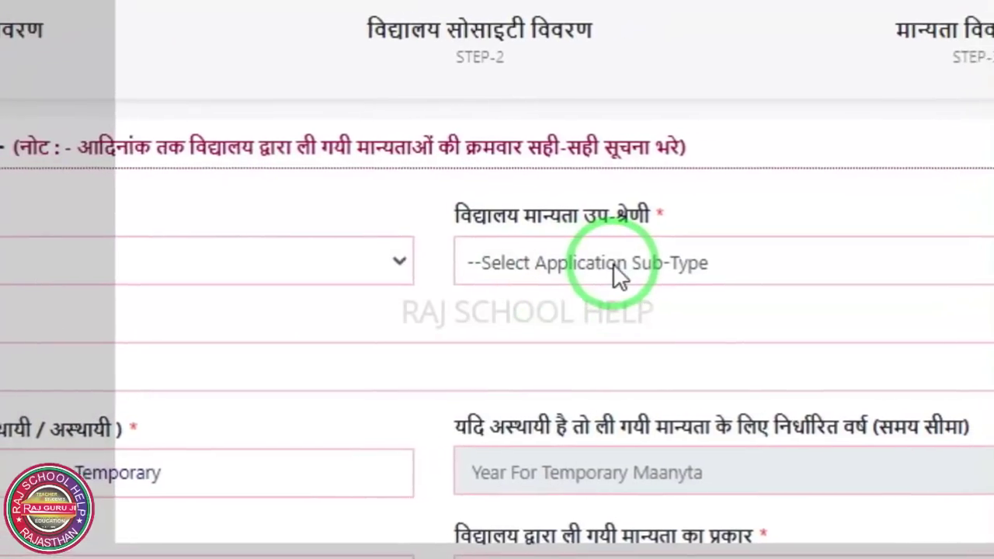
pyautogui.click(707, 257)
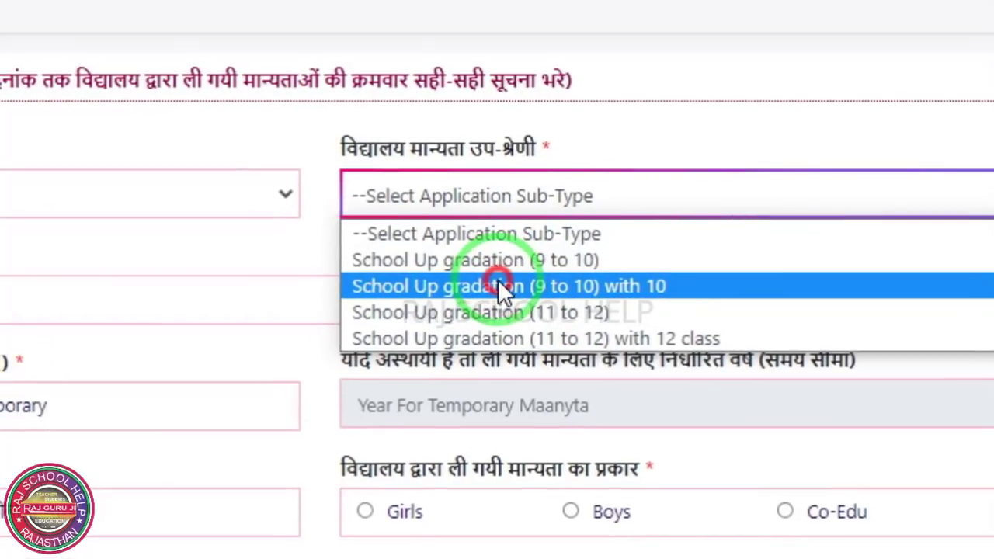
pyautogui.click(499, 285)
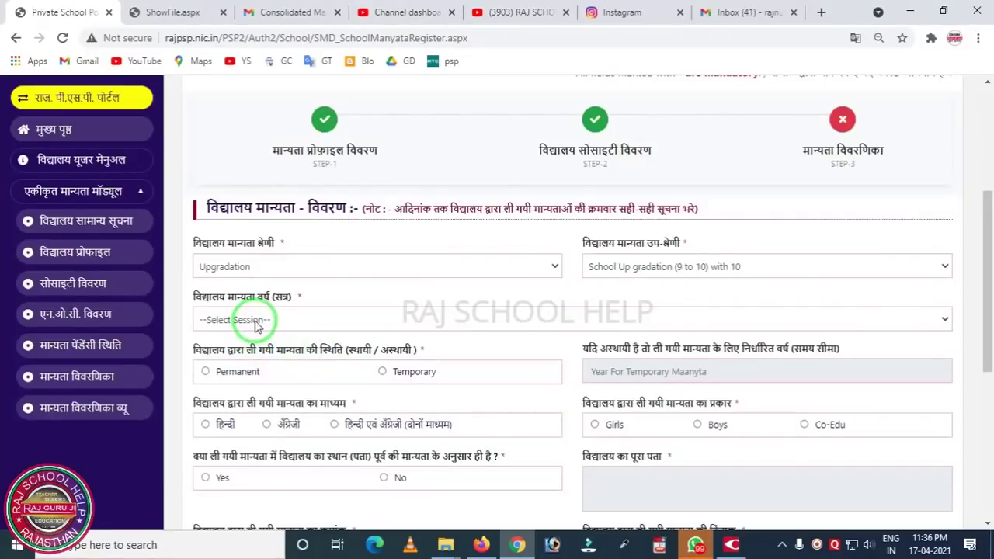
pyautogui.click(261, 320)
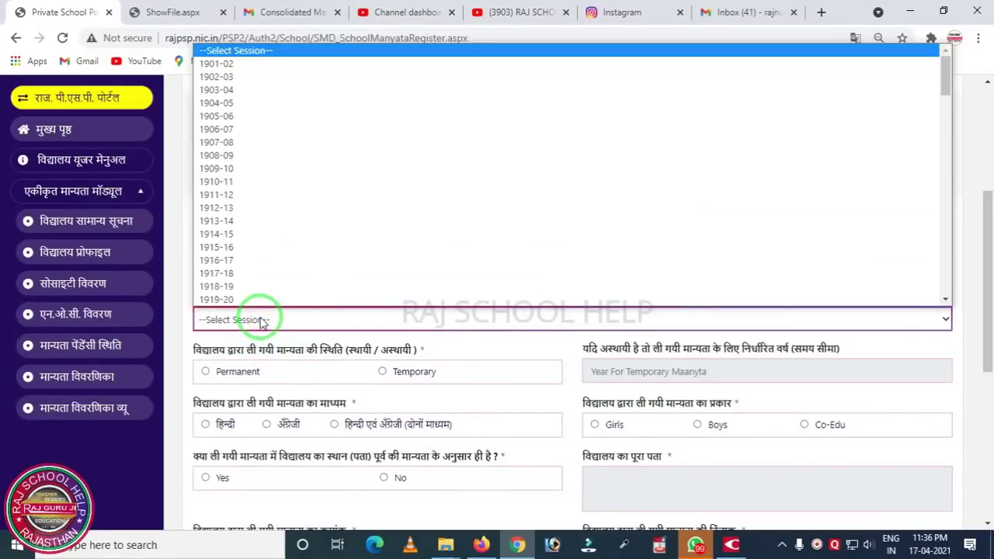
pyautogui.click(234, 209)
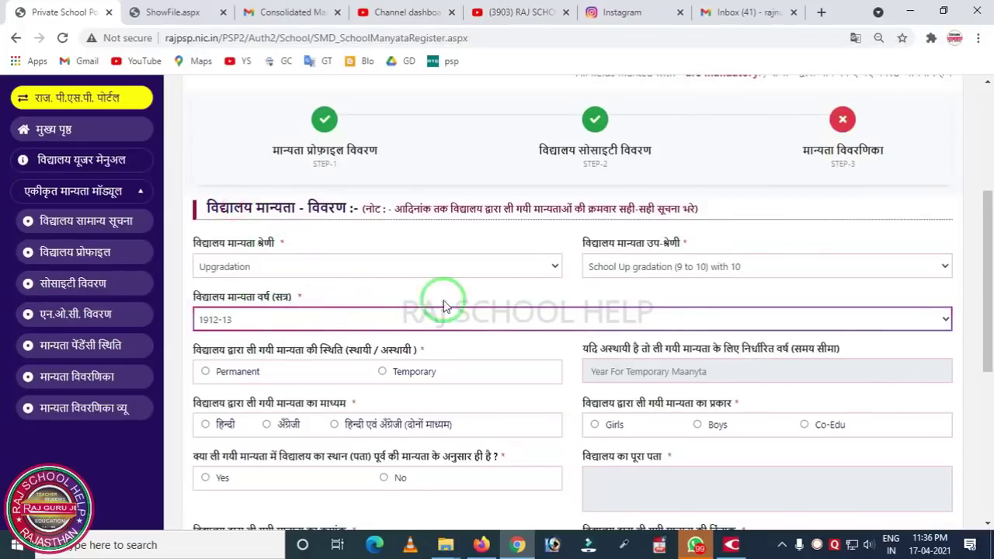
# - Complete the upgradation entry as Permanent, Hindi and English medium, Co-Edu, same address, number 2021, date 01-01-2012, with DEMO1.pdf, and save it
pyautogui.scroll(-1, 323, 311)
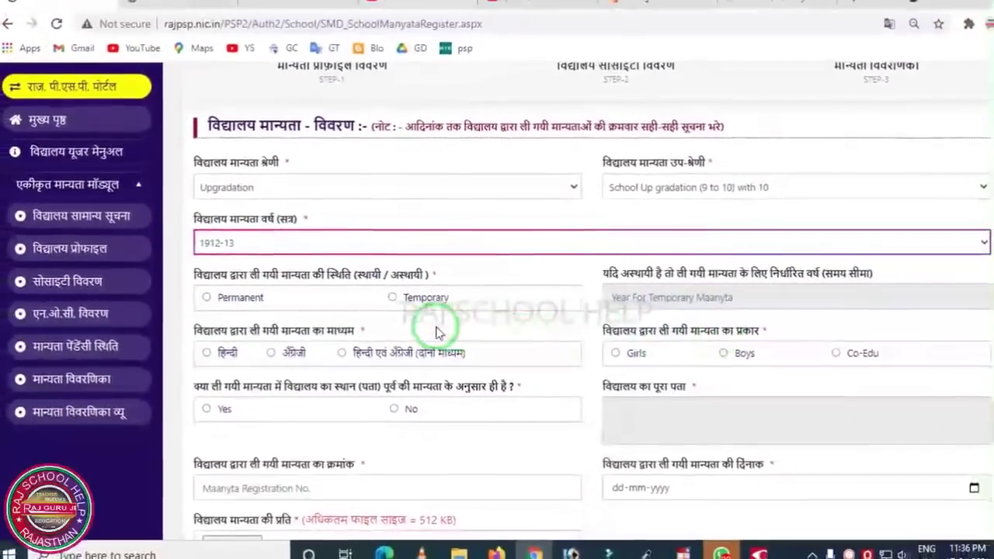
pyautogui.scroll(-1, 476, 349)
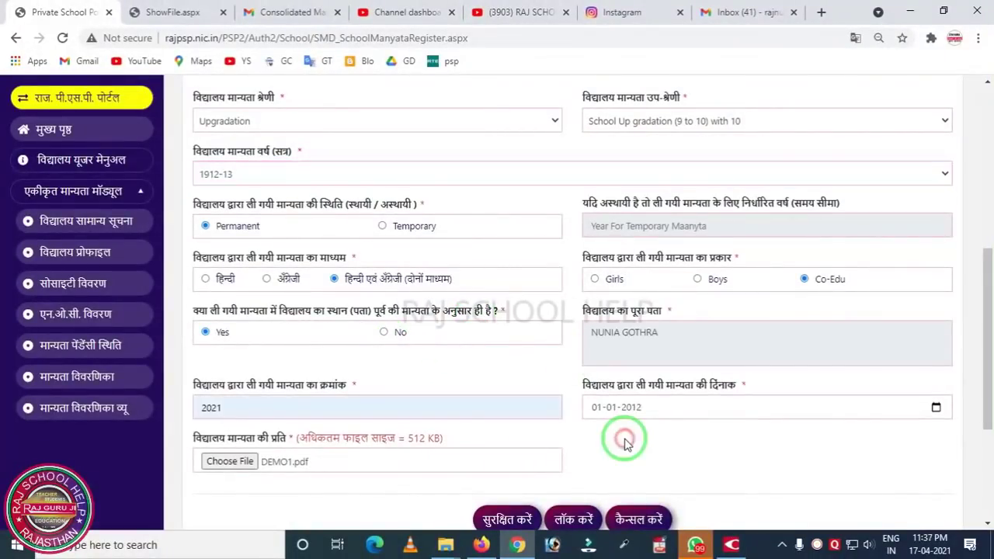
pyautogui.scroll(-2, 574, 431)
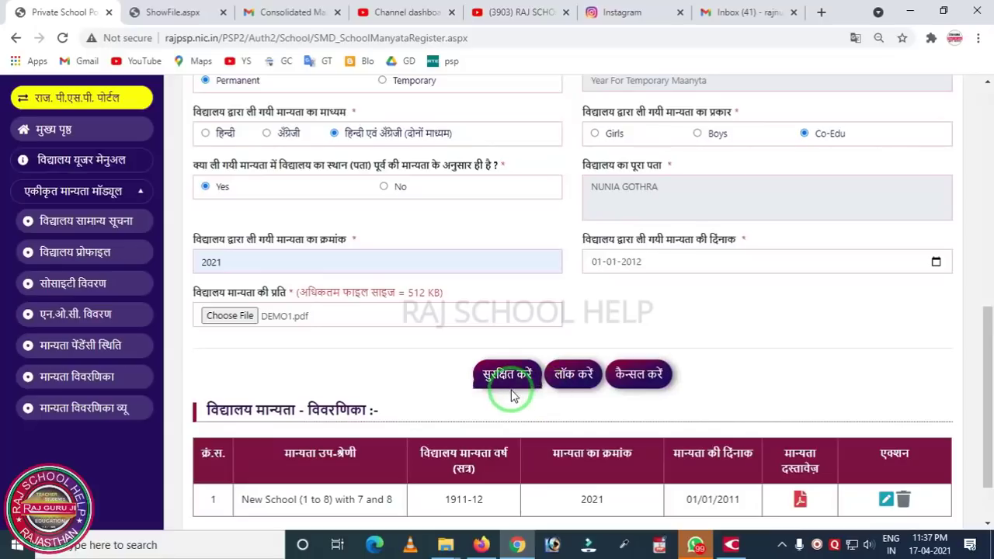
pyautogui.scroll(-1, 535, 449)
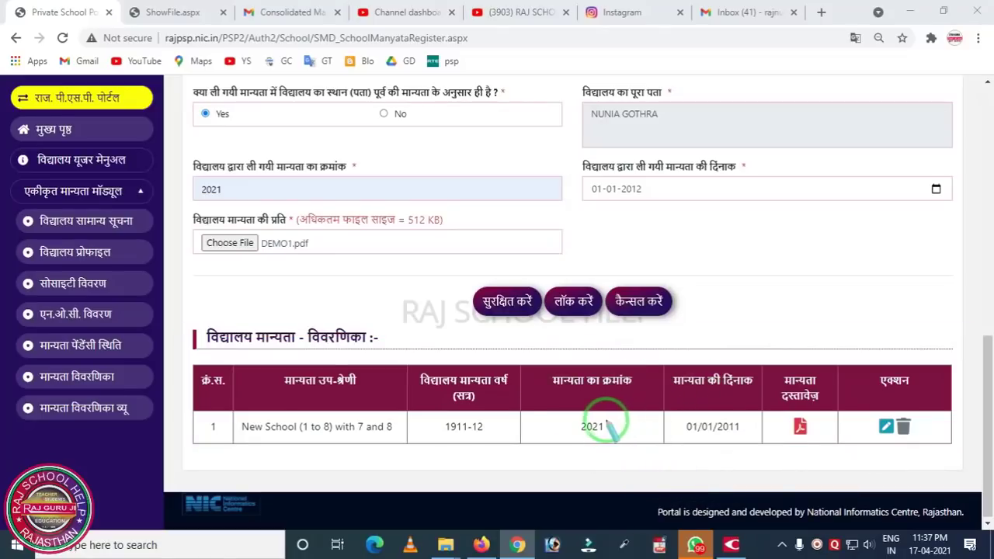
pyautogui.click(503, 308)
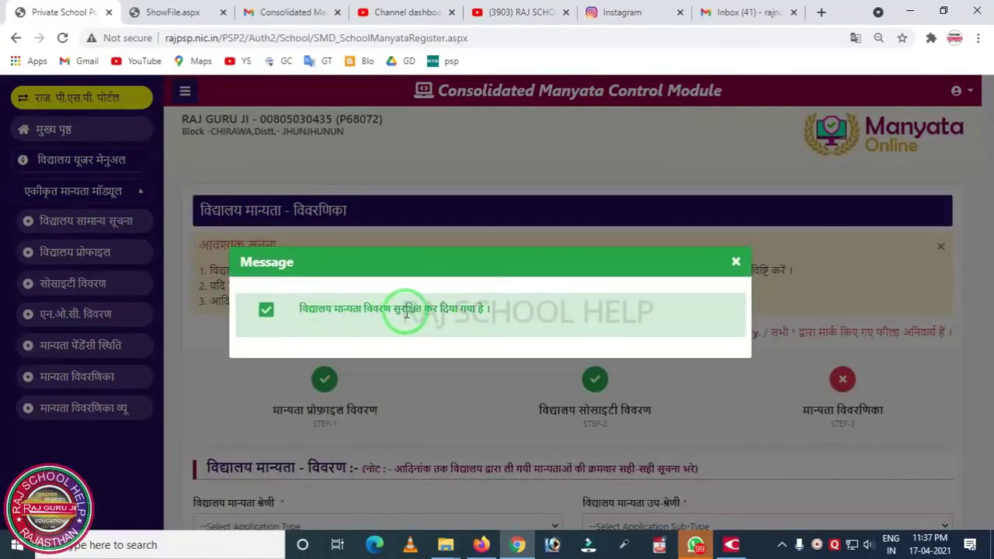
pyautogui.click(736, 264)
# - Examine the School Up gradation (9 to 10) with 10 row and its edit and delete actions in the recognition table
pyautogui.scroll(-10, 706, 302)
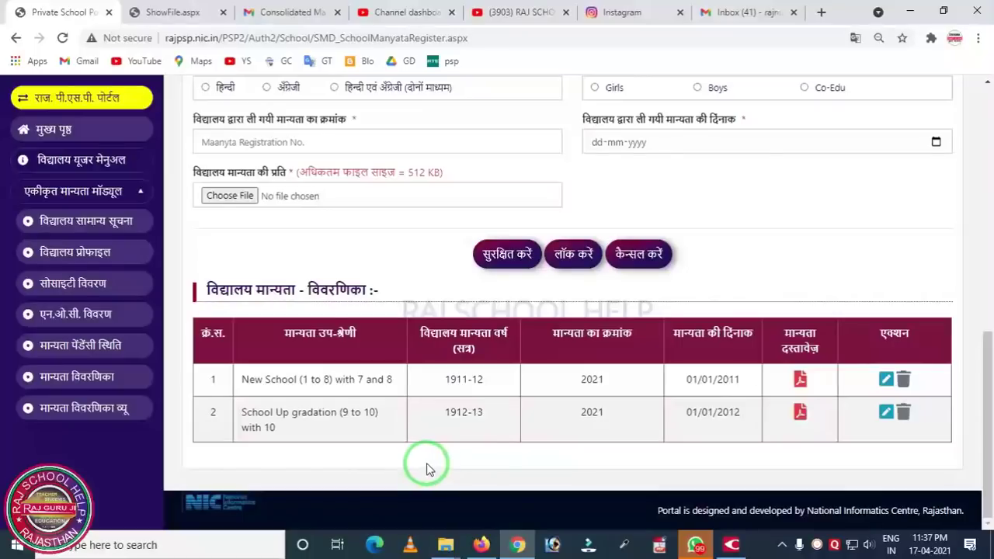
pyautogui.moveTo(177, 390)
pyautogui.mouseDown()
pyautogui.moveTo(433, 451)
pyautogui.moveTo(943, 444)
pyautogui.mouseUp()
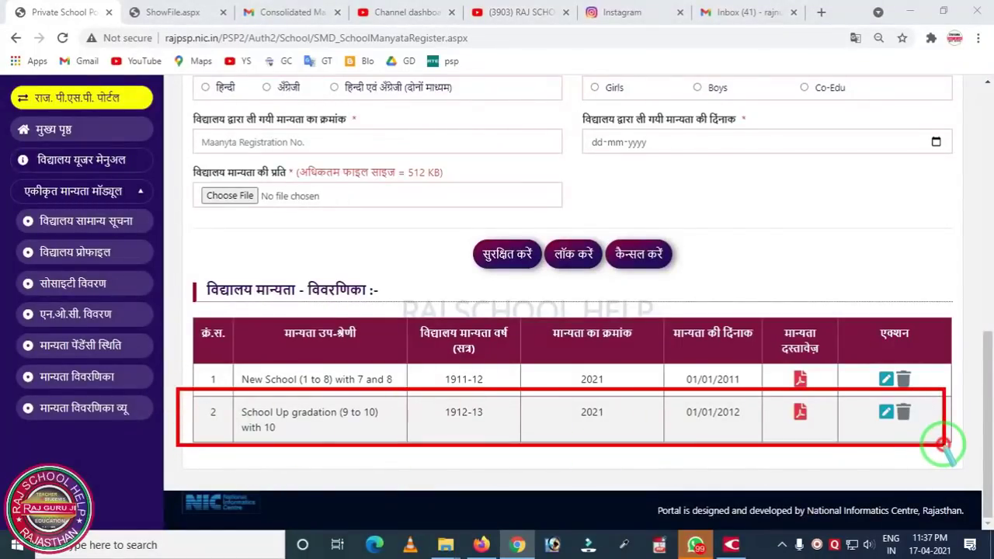
pyautogui.hotkey('ctrl', 'z')
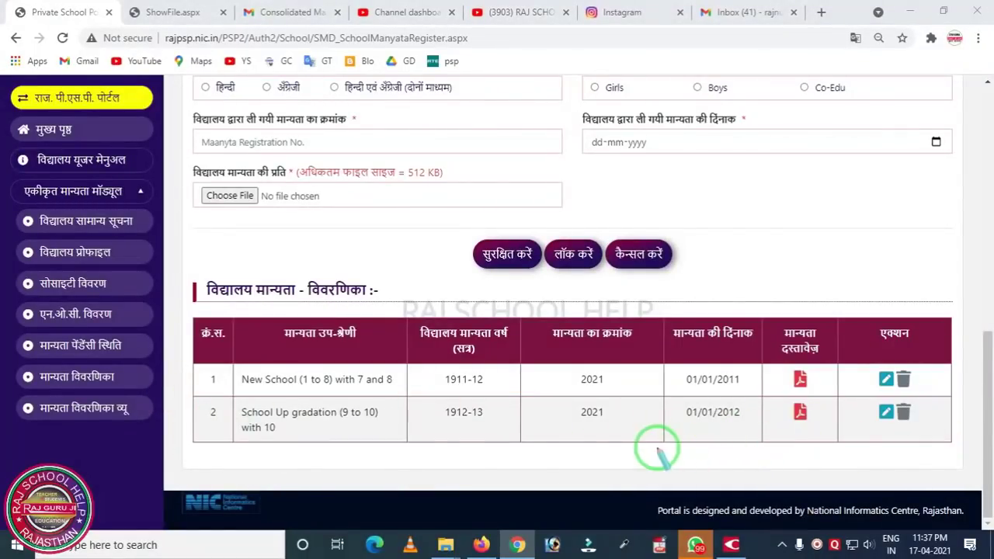
pyautogui.moveTo(854, 388); pyautogui.dragTo(912, 442)
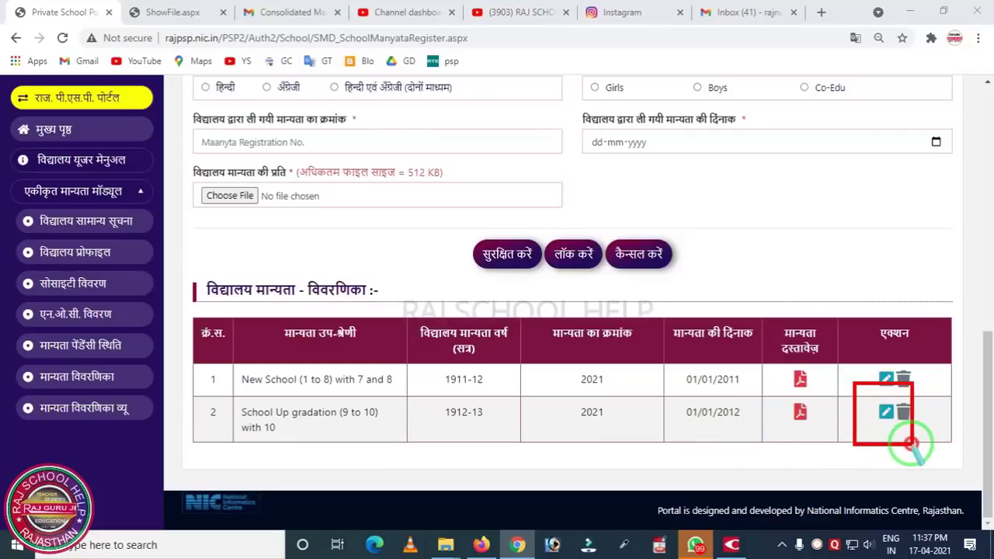
pyautogui.hotkey('ctrl', 'z')
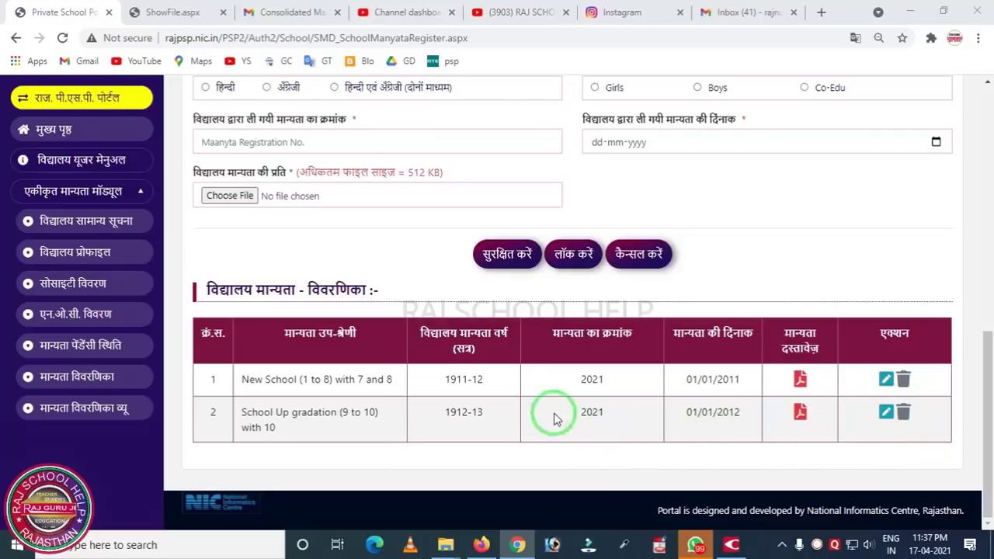
# - Start a third recognition entry: Upgradation, School Up gradation (11 to 12) with 12 class, session 1914-15, Permanent, Hindi and English medium, Co-Edu
pyautogui.scroll(5, 419, 311)
pyautogui.scroll(1, 418, 322)
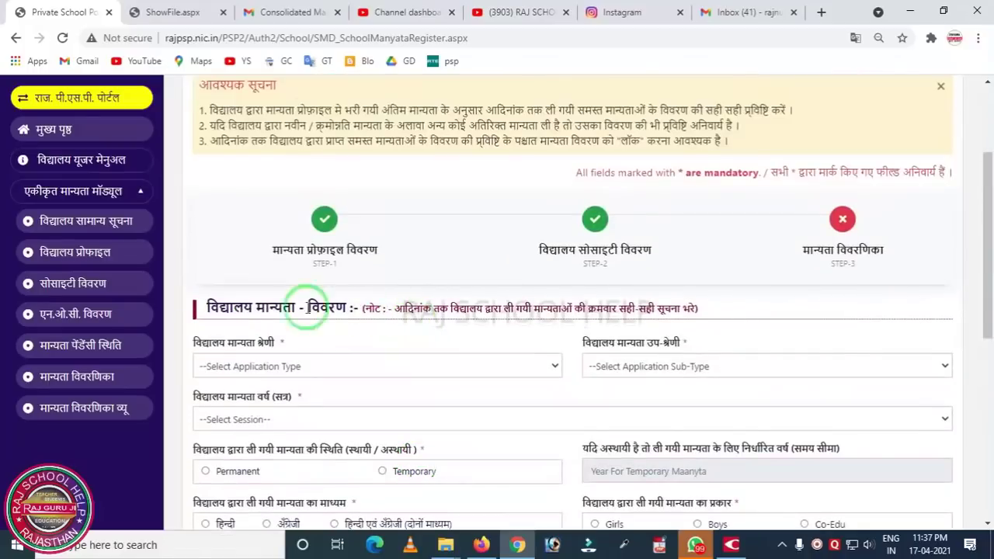
pyautogui.click(254, 368)
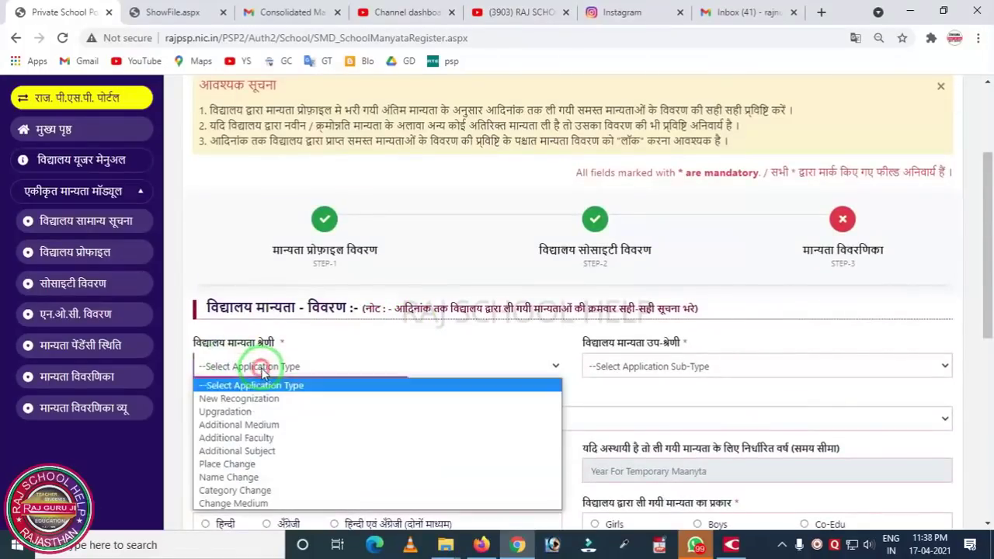
pyautogui.click(264, 411)
pyautogui.click(648, 367)
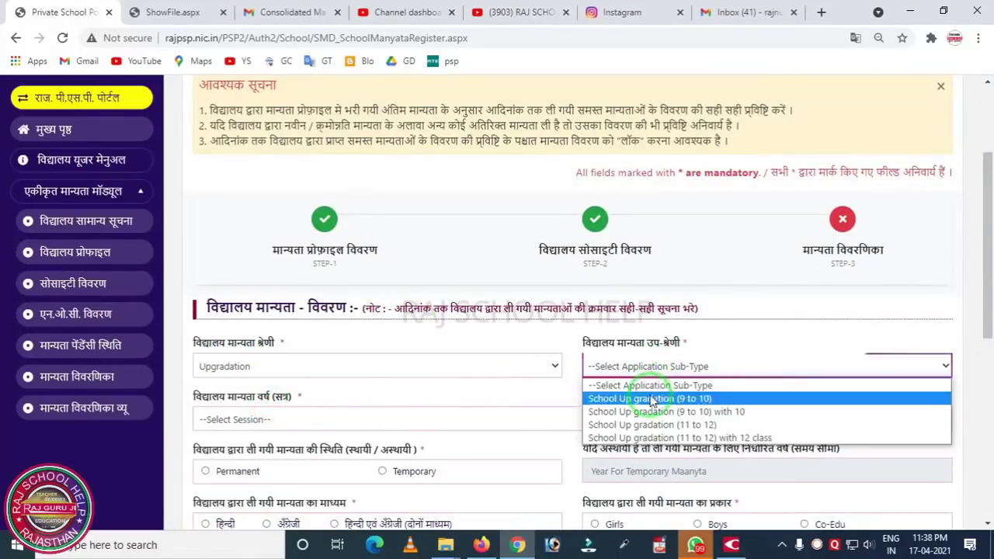
pyautogui.click(651, 438)
pyautogui.scroll(-1, 381, 379)
pyautogui.scroll(-2, 382, 379)
pyautogui.click(256, 276)
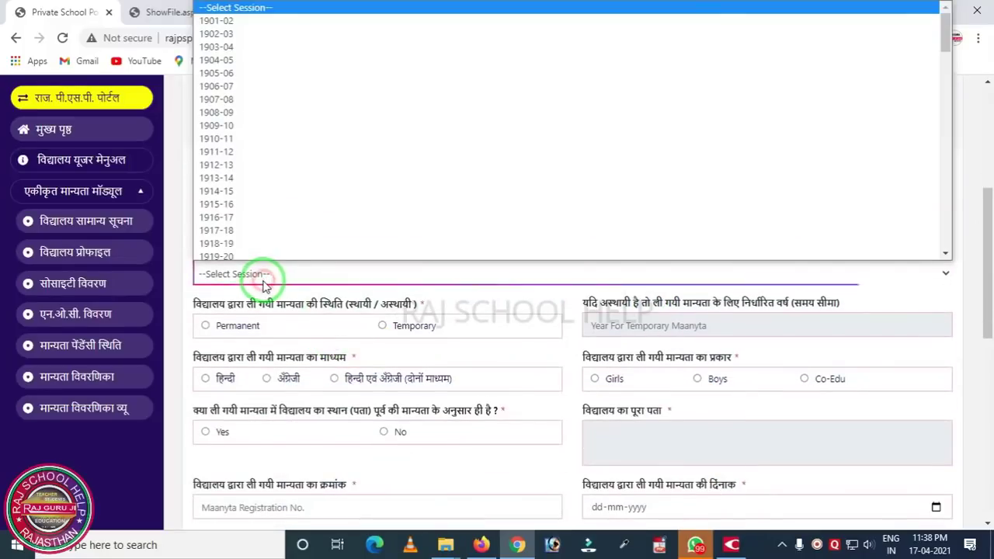
pyautogui.click(220, 190)
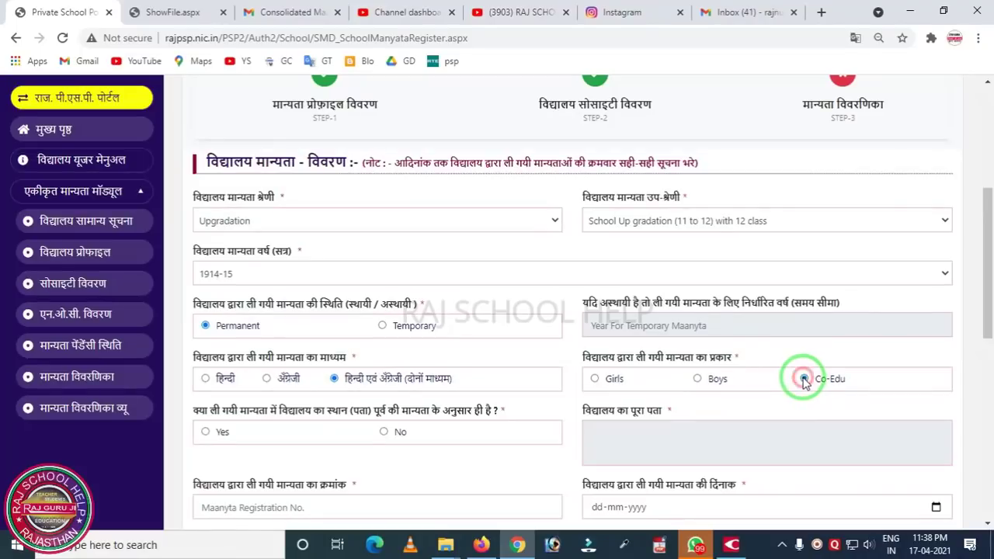
# - Confirm the same school address as the previous recognition, then enter recognition number 2021 and date 01-01-2014
pyautogui.scroll(-2, 804, 382)
pyautogui.click(207, 287)
pyautogui.click(251, 362)
pyautogui.click(244, 390)
pyautogui.click(579, 379)
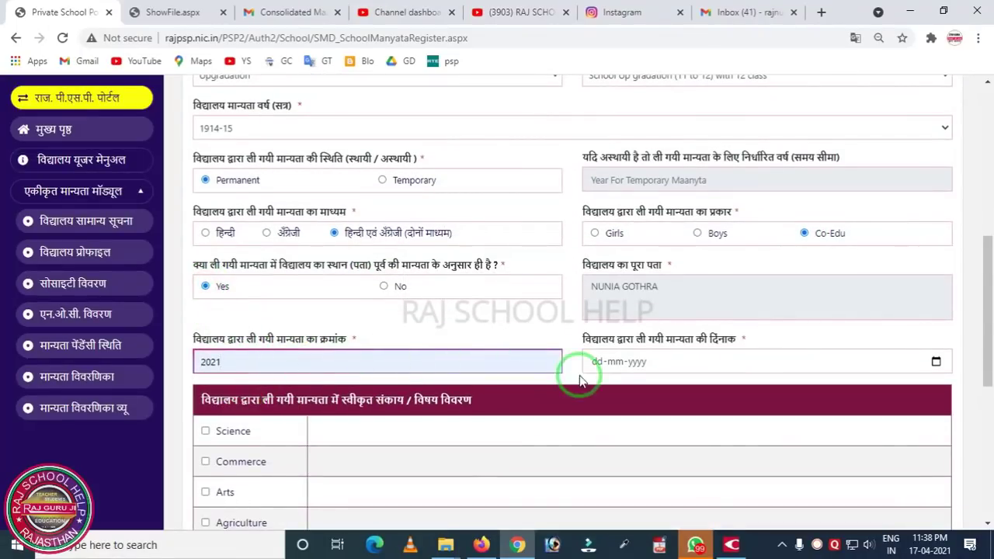
pyautogui.click(602, 363)
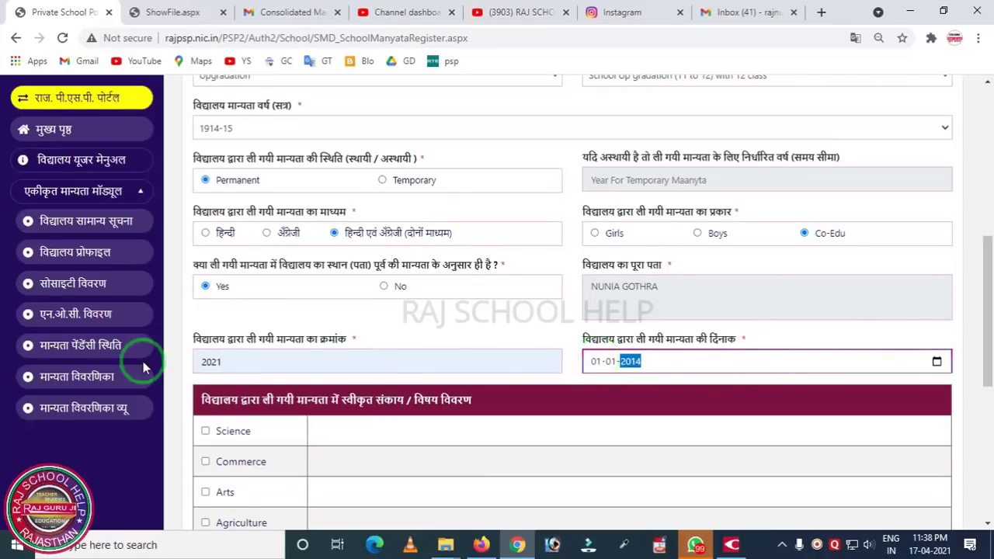
# - Add the Science faculty with all its subjects, including Physics, Chemistry, Biology, Geology, Mathematics, Agriculture Science and Computer Science
pyautogui.scroll(-1, 403, 379)
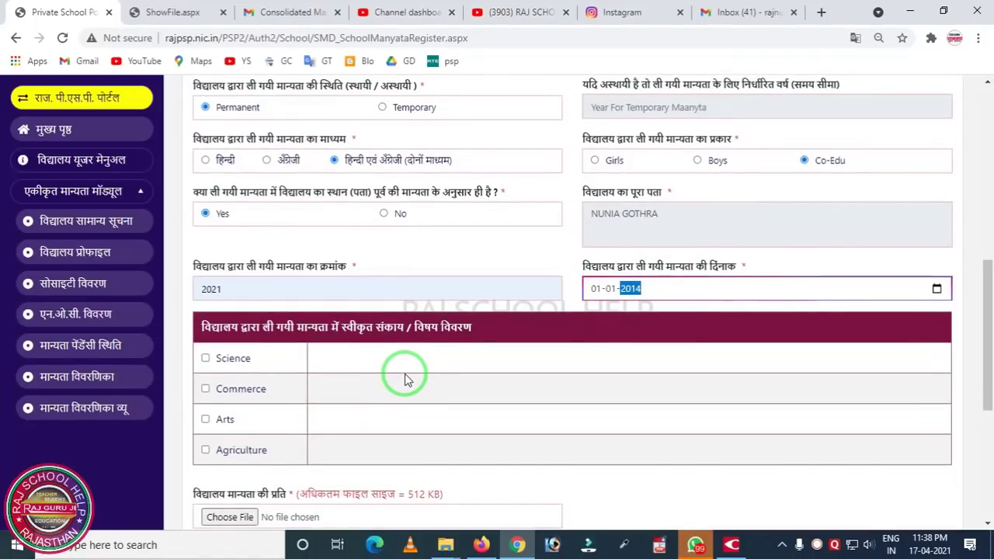
pyautogui.moveTo(181, 317)
pyautogui.mouseDown()
pyautogui.moveTo(311, 521)
pyautogui.moveTo(683, 497)
pyautogui.mouseUp()
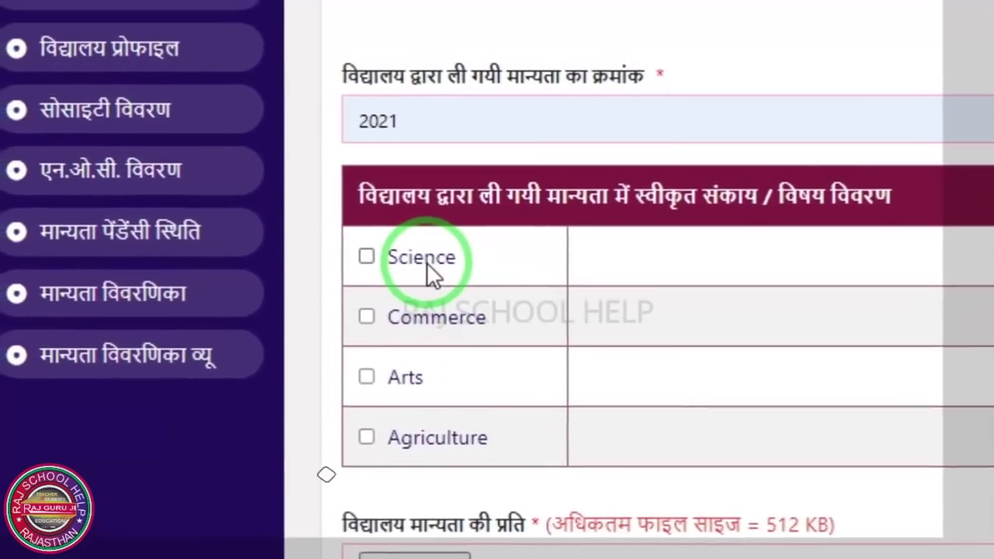
pyautogui.click(427, 262)
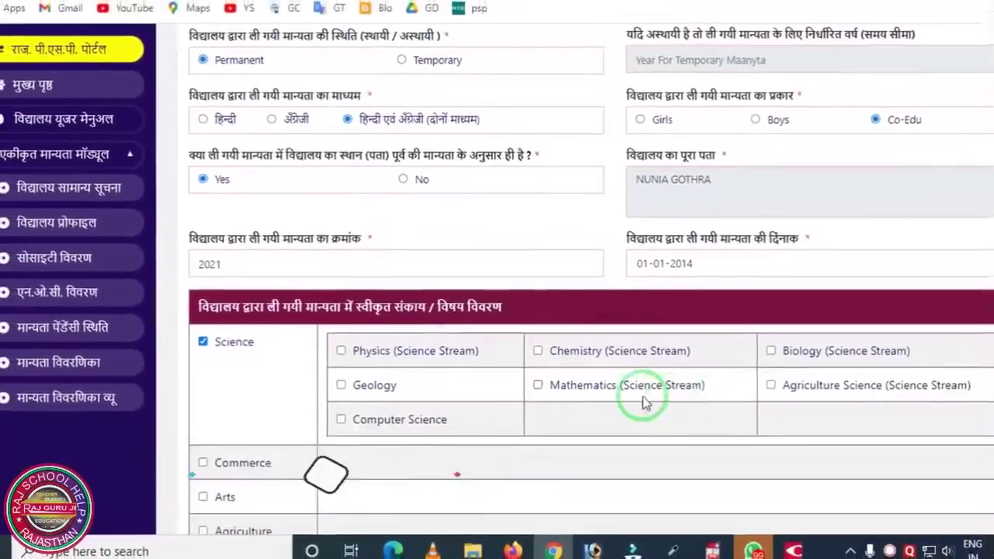
pyautogui.click(353, 337)
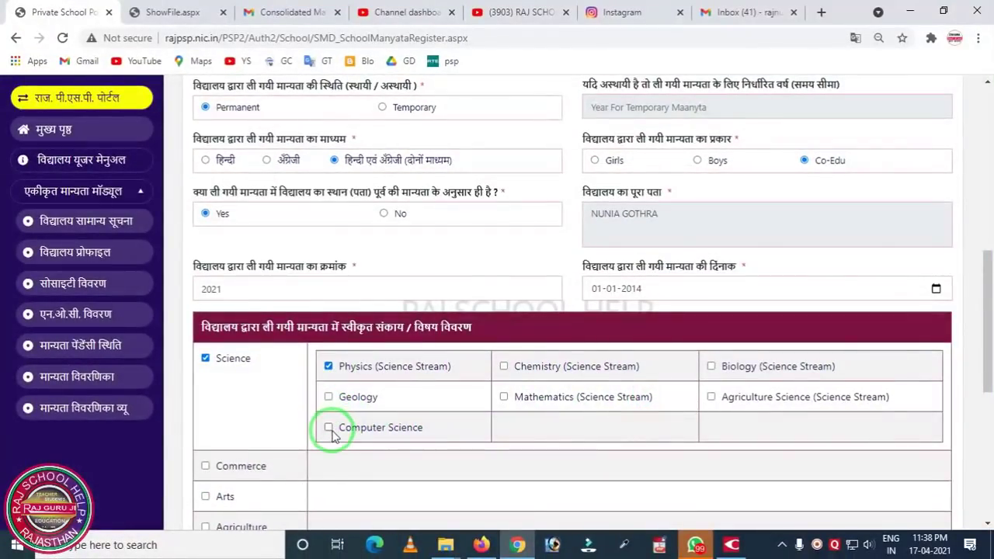
pyautogui.click(504, 367)
pyautogui.click(503, 397)
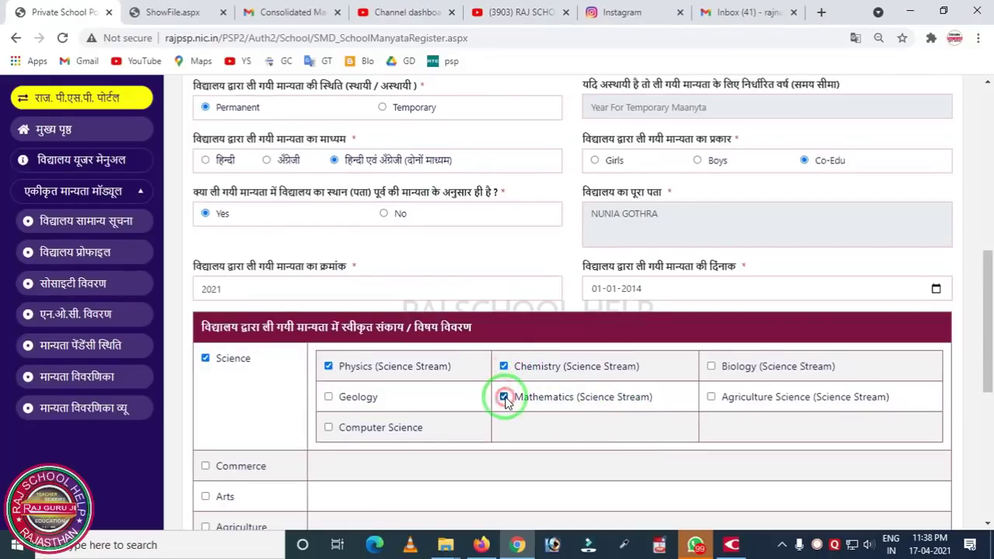
pyautogui.click(711, 368)
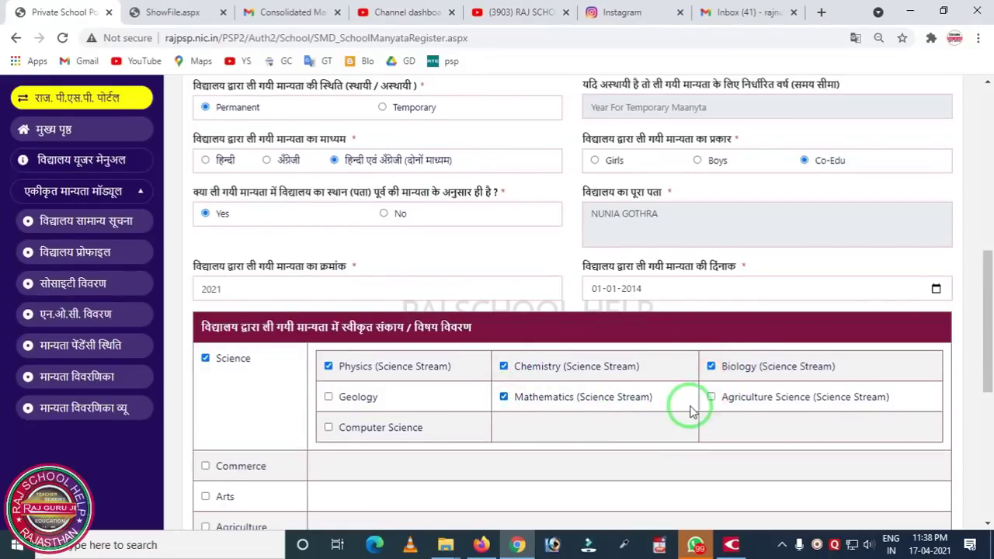
pyautogui.click(711, 398)
pyautogui.click(328, 397)
pyautogui.click(328, 427)
# - Add the Commerce faculty with all its subjects, from Accountancy and Business Studies to Short Hand English and Computer Science
pyautogui.scroll(-2, 371, 421)
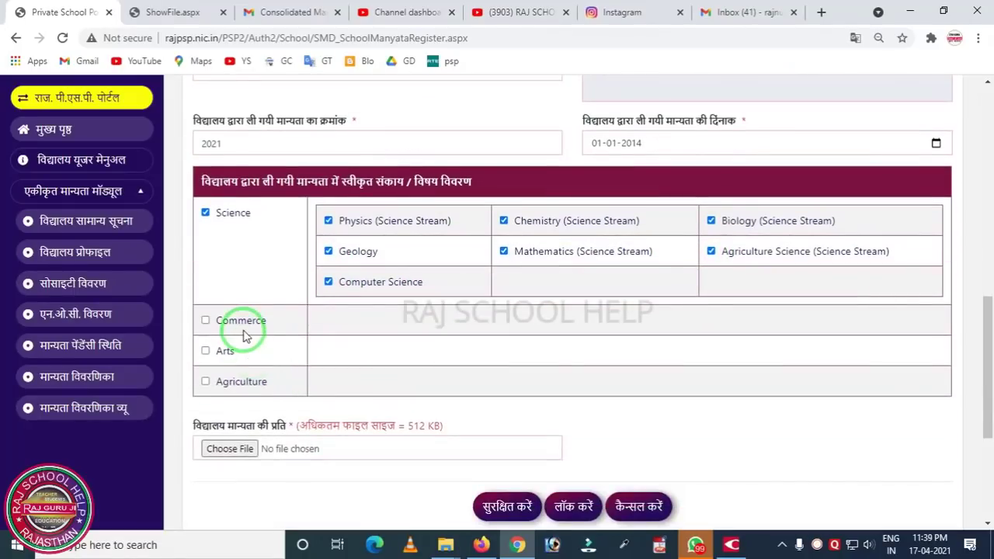
pyautogui.click(329, 328)
pyautogui.click(331, 393)
pyautogui.click(575, 348)
pyautogui.click(535, 360)
pyautogui.click(539, 389)
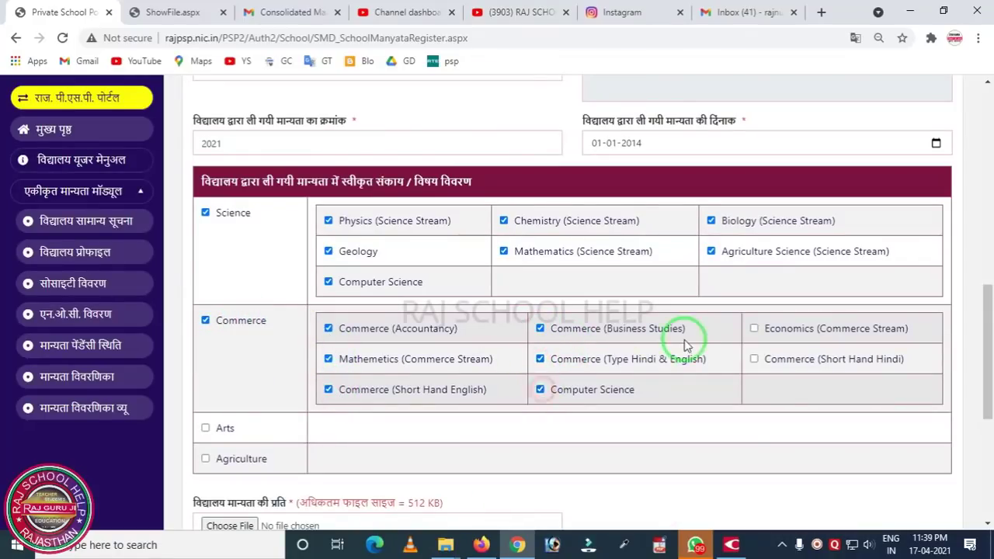
pyautogui.click(754, 359)
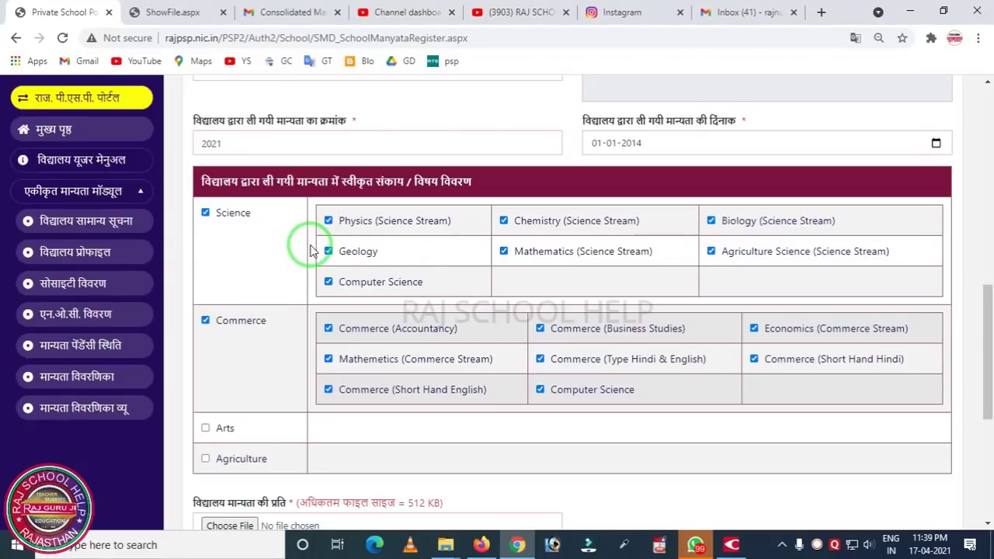
# - Add the Arts faculty and select every subject listed for it, from Economics (Arts Stream) to Human science and Computer Science
pyautogui.scroll(-1, 310, 322)
pyautogui.click(227, 357)
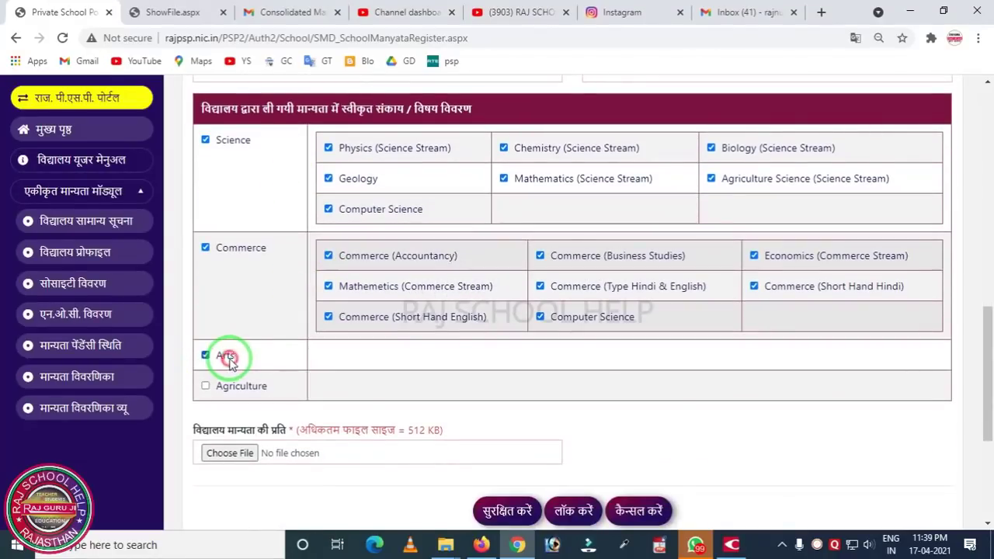
pyautogui.click(327, 364)
pyautogui.click(329, 394)
pyautogui.scroll(-1, 340, 425)
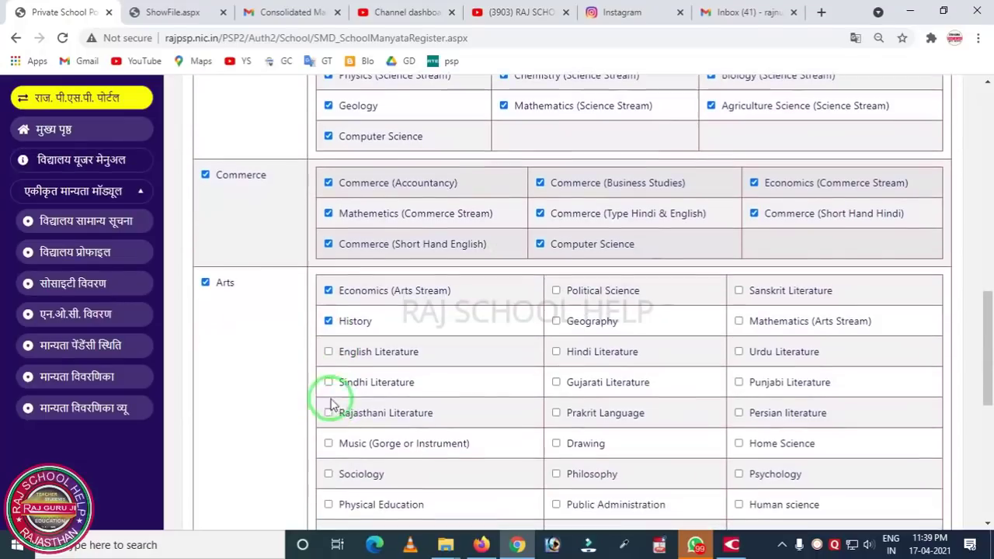
pyautogui.click(329, 352)
pyautogui.click(329, 382)
pyautogui.click(329, 412)
pyautogui.click(329, 444)
pyautogui.click(328, 473)
pyautogui.click(328, 505)
pyautogui.click(556, 321)
pyautogui.click(556, 351)
pyautogui.click(556, 382)
pyautogui.click(556, 413)
pyautogui.click(555, 444)
pyautogui.click(556, 473)
pyautogui.scroll(-3, 556, 459)
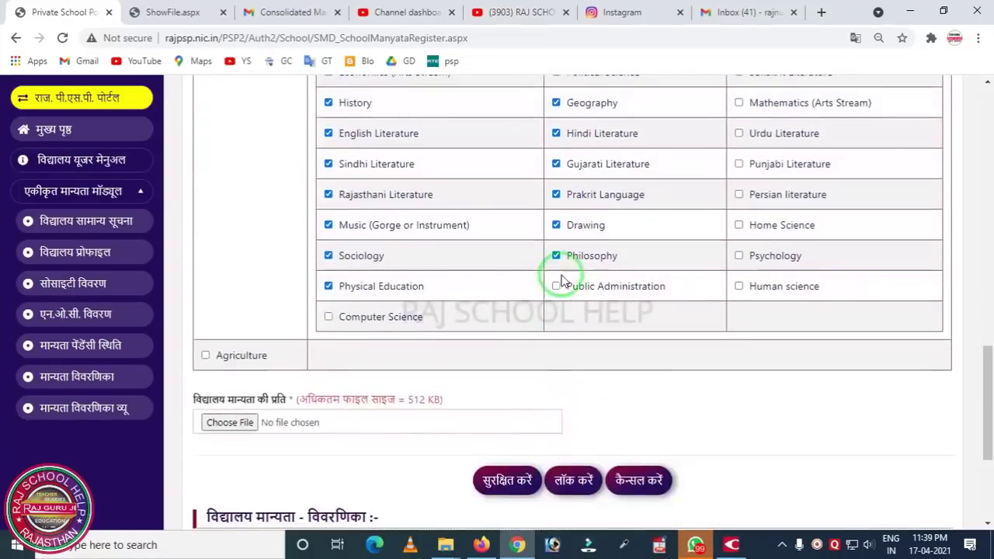
pyautogui.click(558, 287)
pyautogui.scroll(1, 754, 259)
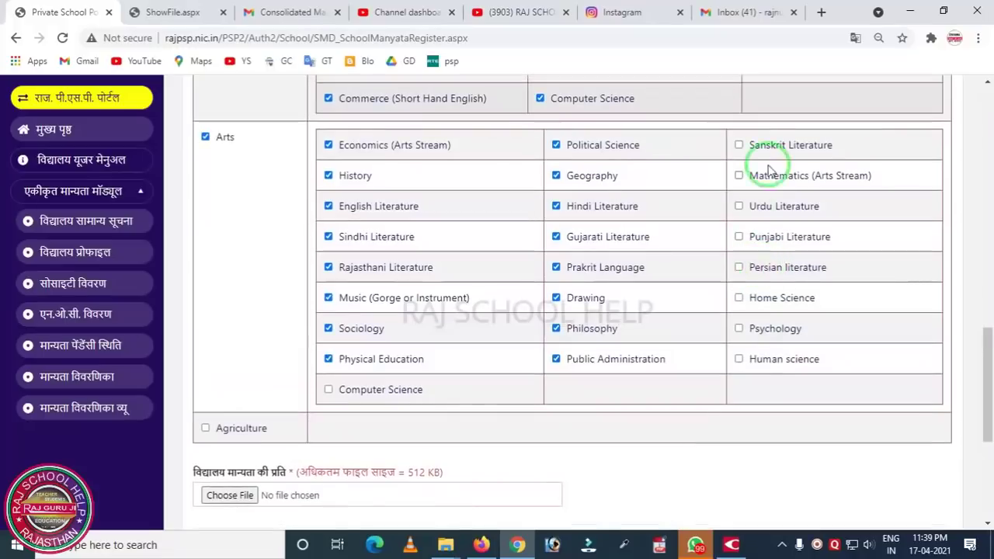
pyautogui.click(739, 174)
pyautogui.click(739, 147)
pyautogui.rightClick(745, 148)
pyautogui.click(731, 195)
pyautogui.click(738, 145)
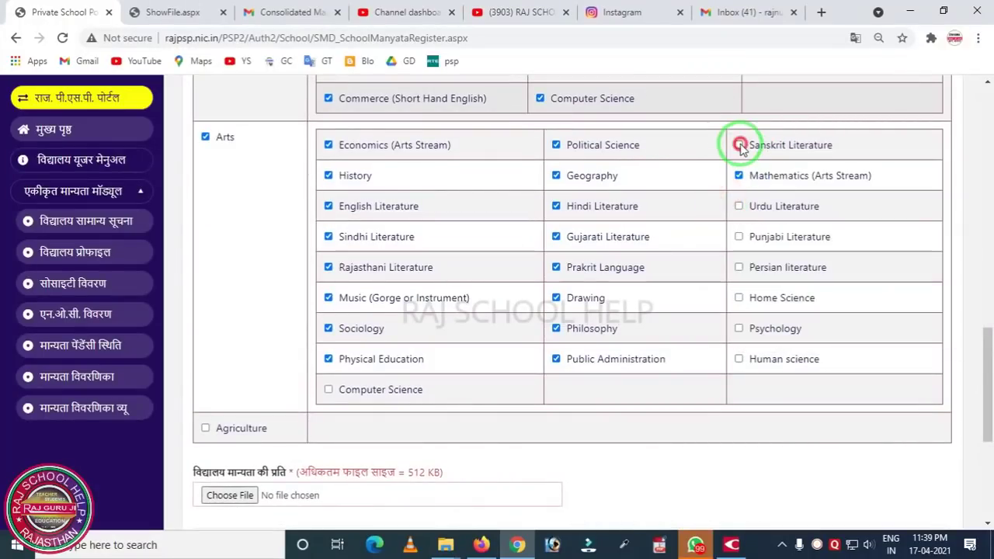
pyautogui.click(739, 206)
pyautogui.click(738, 237)
pyautogui.click(739, 267)
pyautogui.click(739, 297)
pyautogui.click(740, 333)
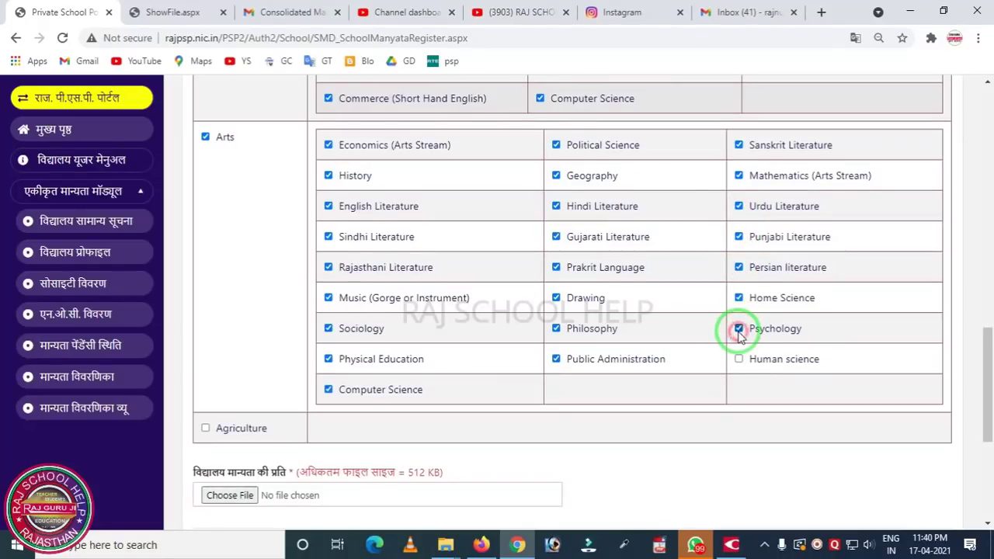
pyautogui.click(738, 359)
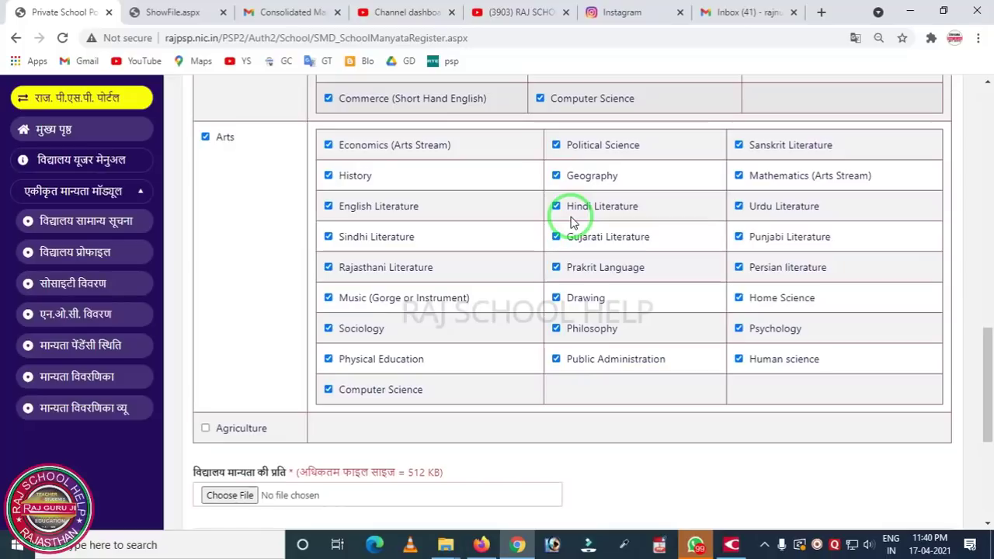
# - Attach DEMO1.pdf as the copy of the school's recognition certificate
pyautogui.scroll(-1, 366, 267)
pyautogui.click(233, 423)
pyautogui.click(159, 167)
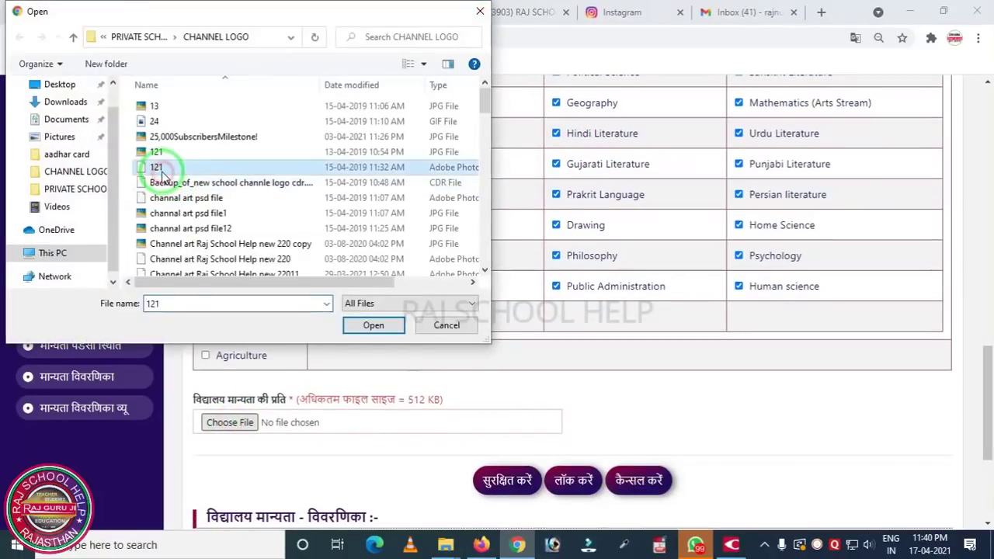
pyautogui.scroll(-5, 164, 186)
pyautogui.doubleClick(166, 207)
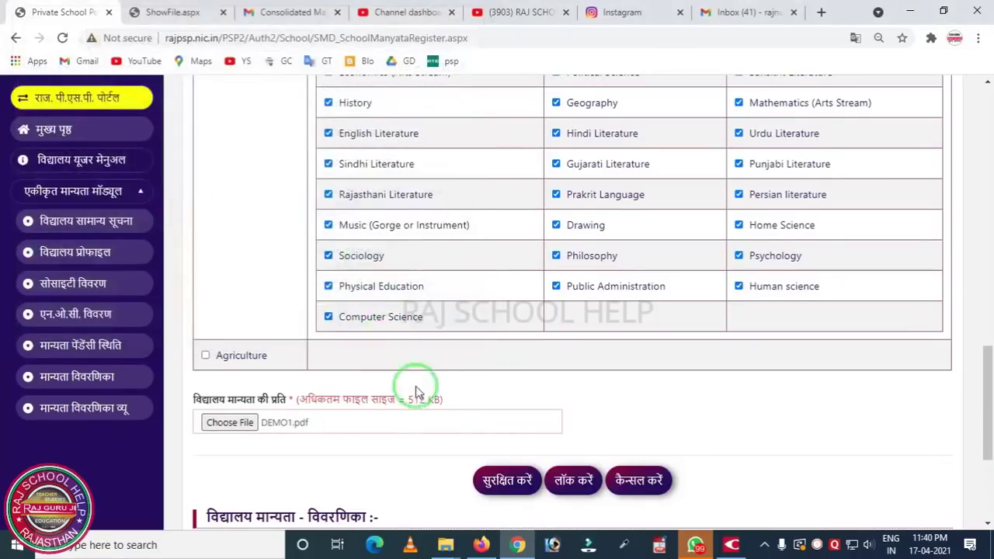
# - Save the class 11 to 12 upgradation record, dismiss the message and check its row in the विद्यालय मान्यता विवरणिका table
pyautogui.scroll(-2, 561, 385)
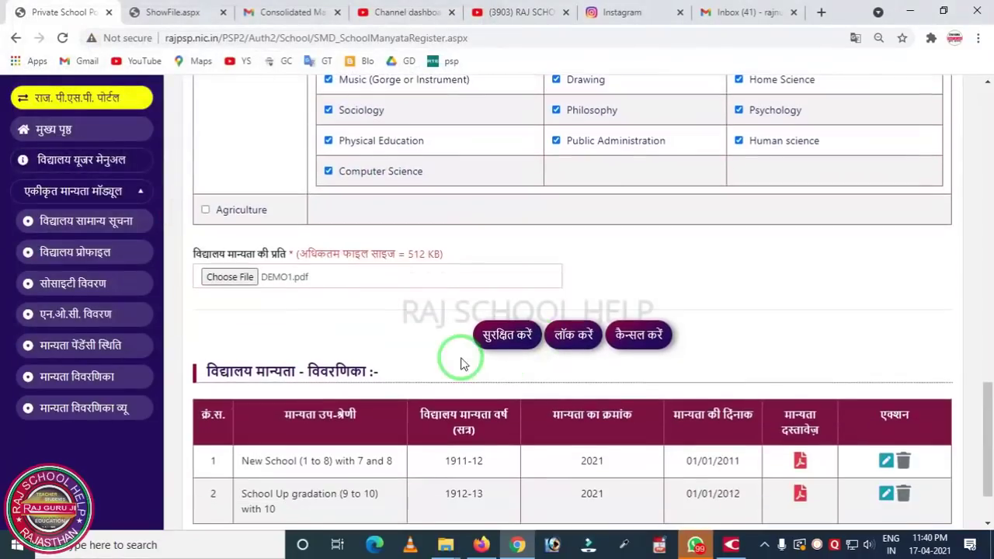
pyautogui.click(498, 339)
pyautogui.scroll(-1, 505, 381)
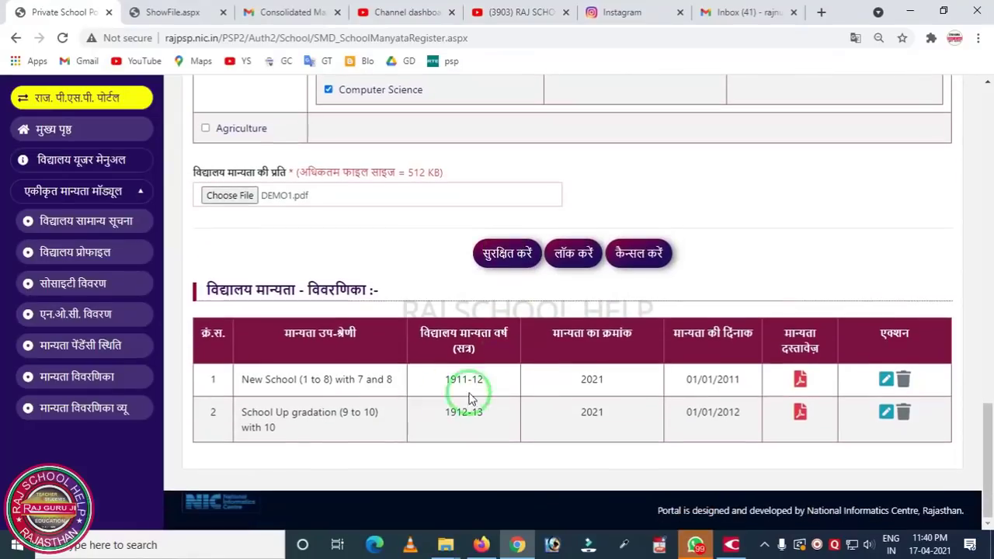
pyautogui.click(506, 261)
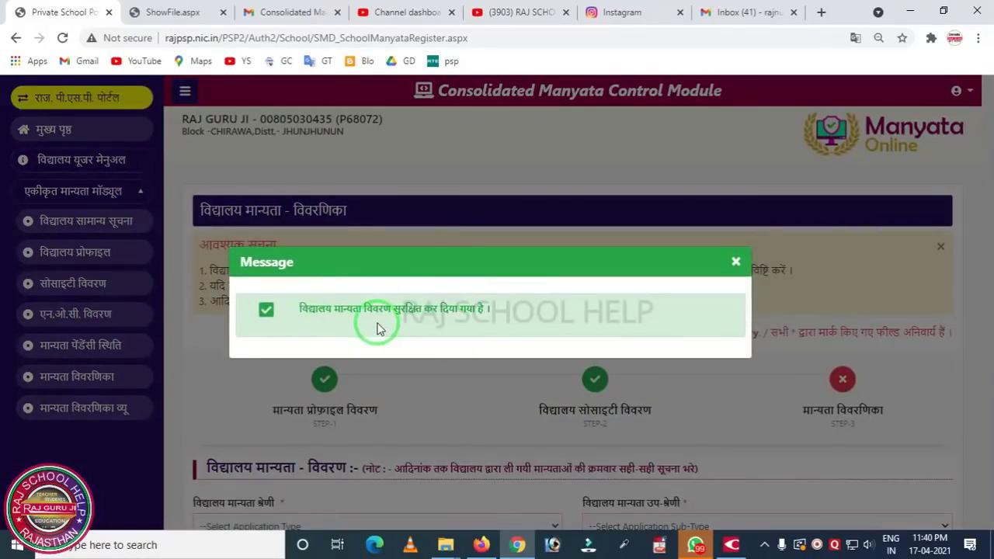
pyautogui.click(738, 268)
pyautogui.scroll(-10, 526, 295)
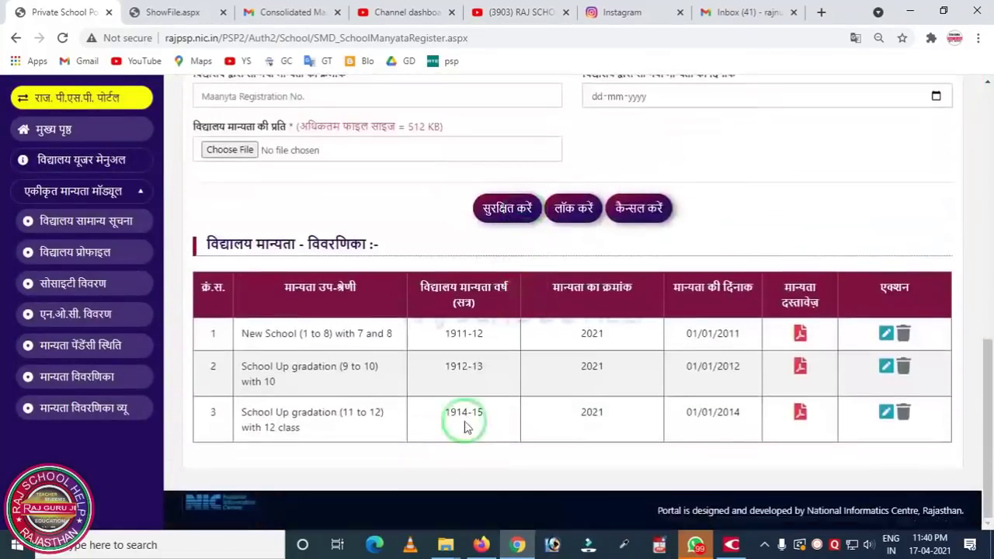
pyautogui.moveTo(184, 379)
pyautogui.mouseDown()
pyautogui.moveTo(591, 511)
pyautogui.moveTo(893, 487)
pyautogui.mouseUp()
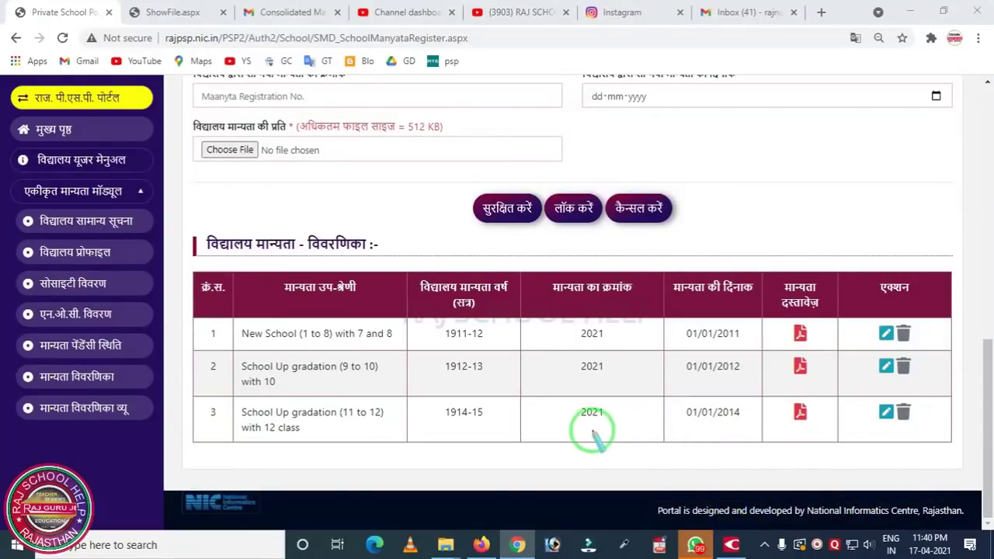
# - Review the available recognition categories under विद्यालय मान्यता श्रेणी without choosing one, and look over the saved recognition records
pyautogui.scroll(1, 610, 413)
pyautogui.scroll(5, 544, 396)
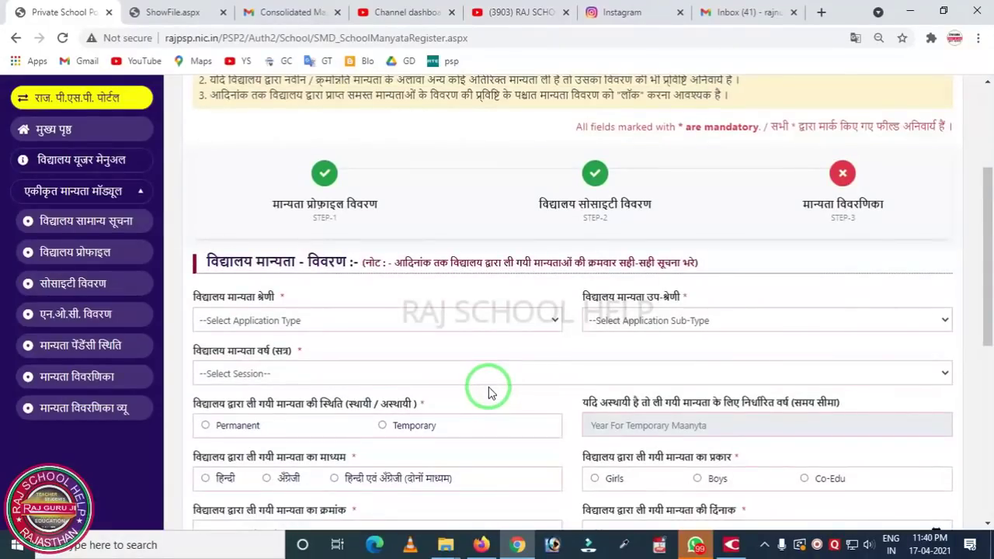
pyautogui.click(288, 320)
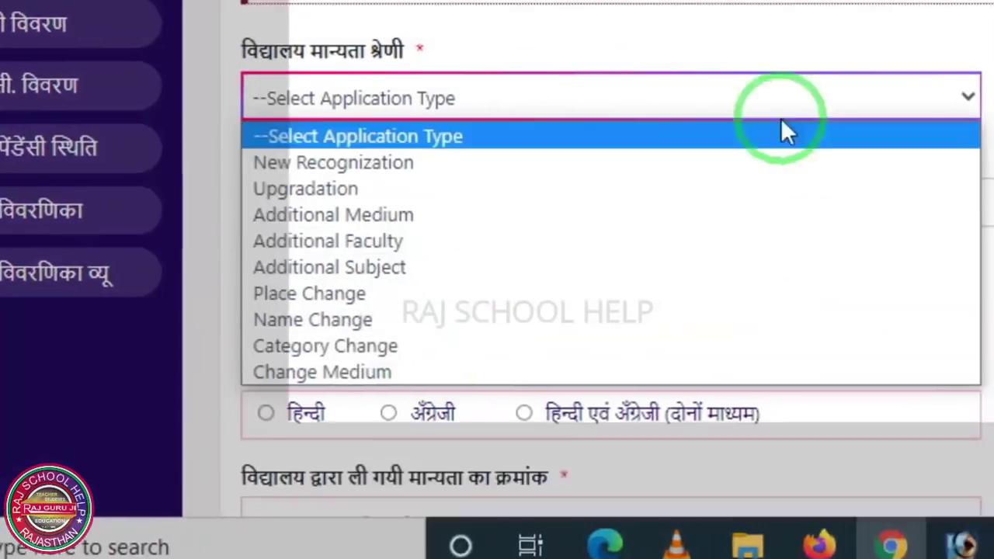
pyautogui.click(762, 33)
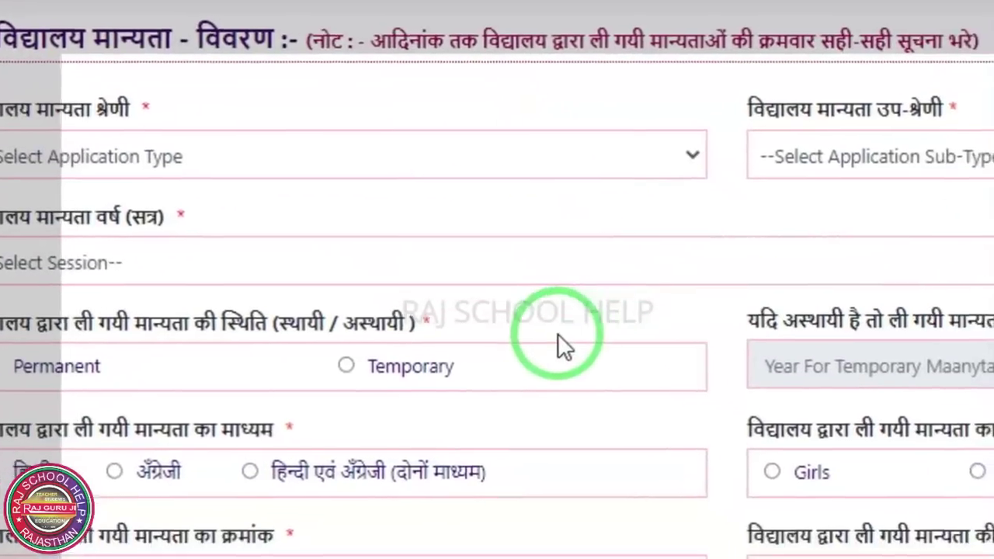
pyautogui.scroll(-5, 578, 367)
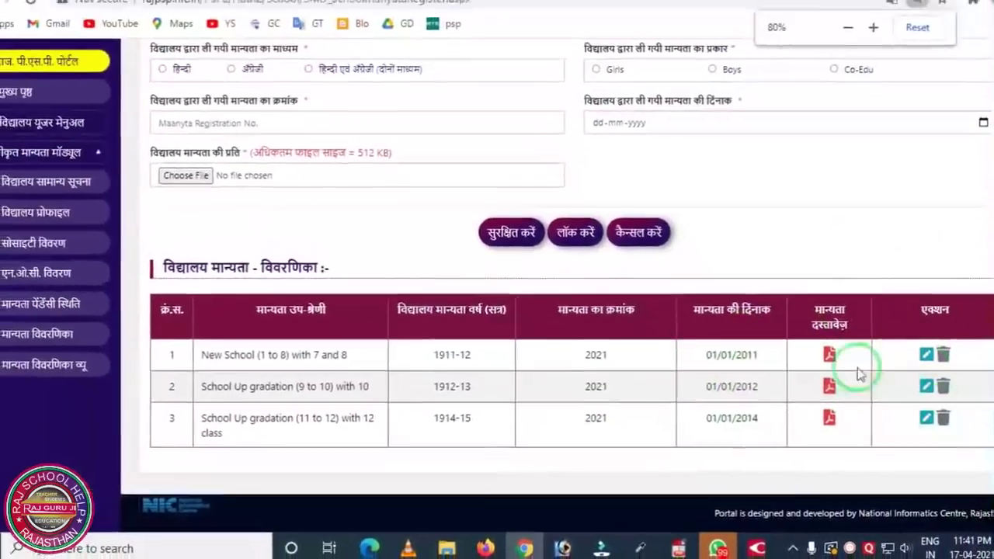
pyautogui.scroll(5, 598, 427)
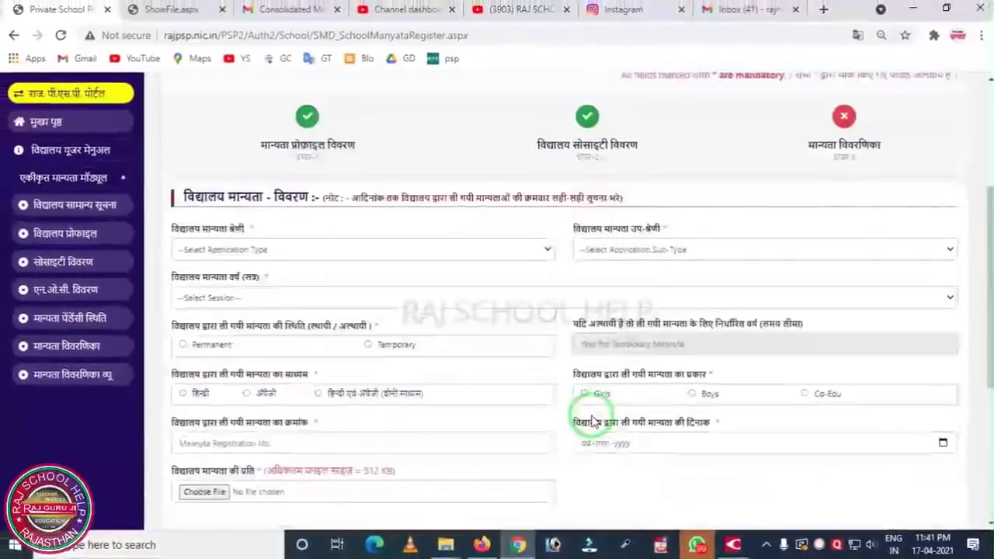
# - Look over the blank recognition entry form, the available recognition categories and the saved records in the विद्यालय मान्यता विवरणिका table
pyautogui.scroll(-5, 594, 431)
pyautogui.scroll(3, 569, 435)
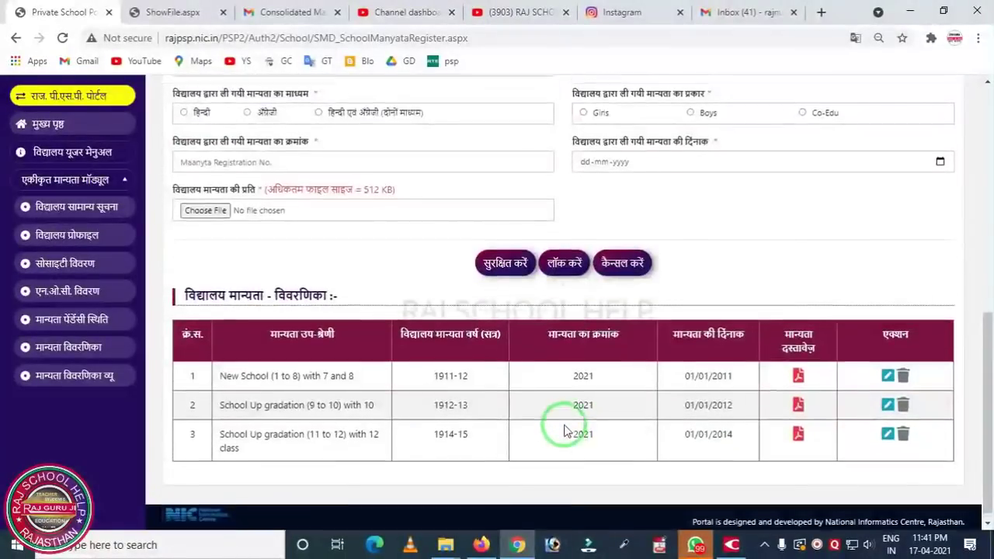
pyautogui.scroll(3, 501, 420)
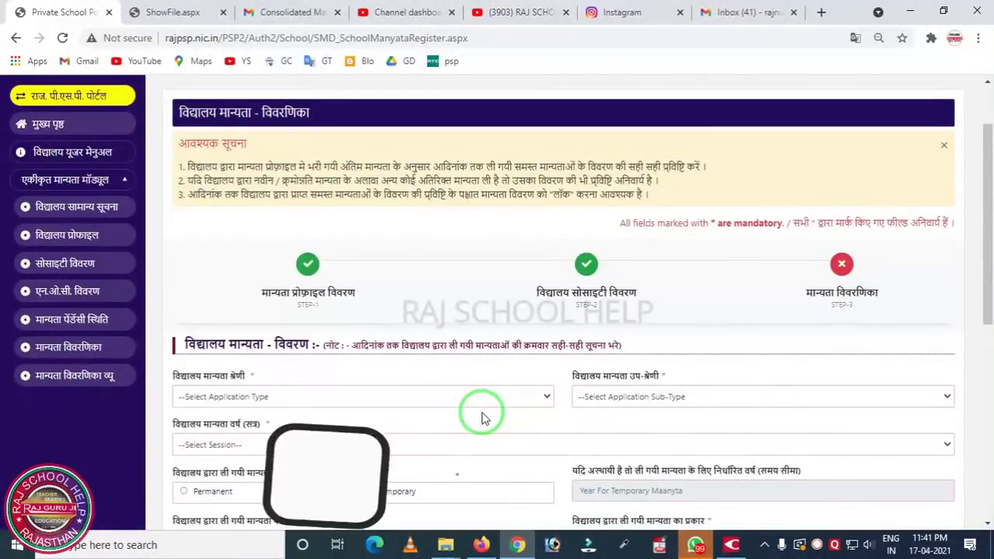
pyautogui.scroll(-4, 482, 415)
pyautogui.scroll(3, 328, 318)
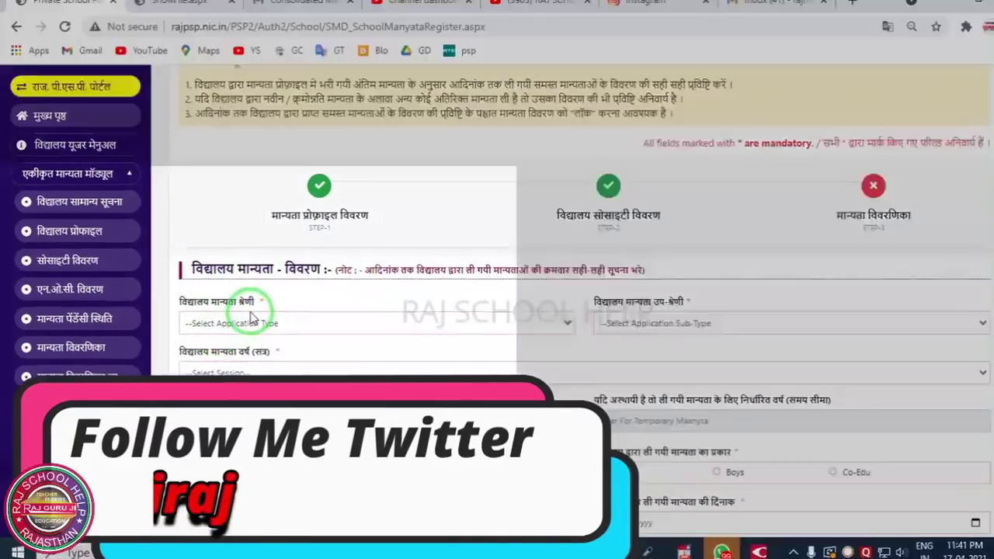
pyautogui.click(242, 323)
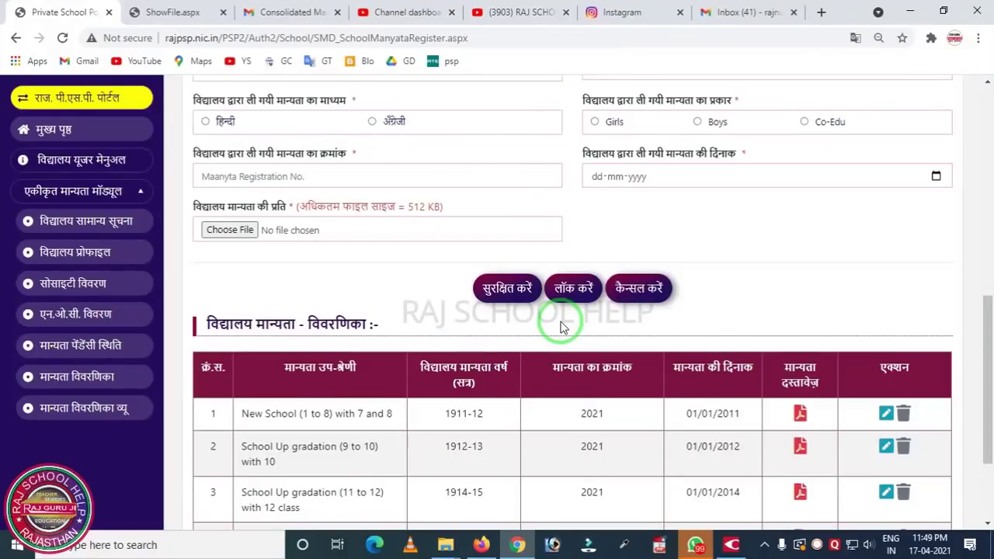
pyautogui.moveTo(199, 379)
pyautogui.mouseDown()
pyautogui.moveTo(746, 474)
pyautogui.moveTo(969, 458)
pyautogui.mouseUp()
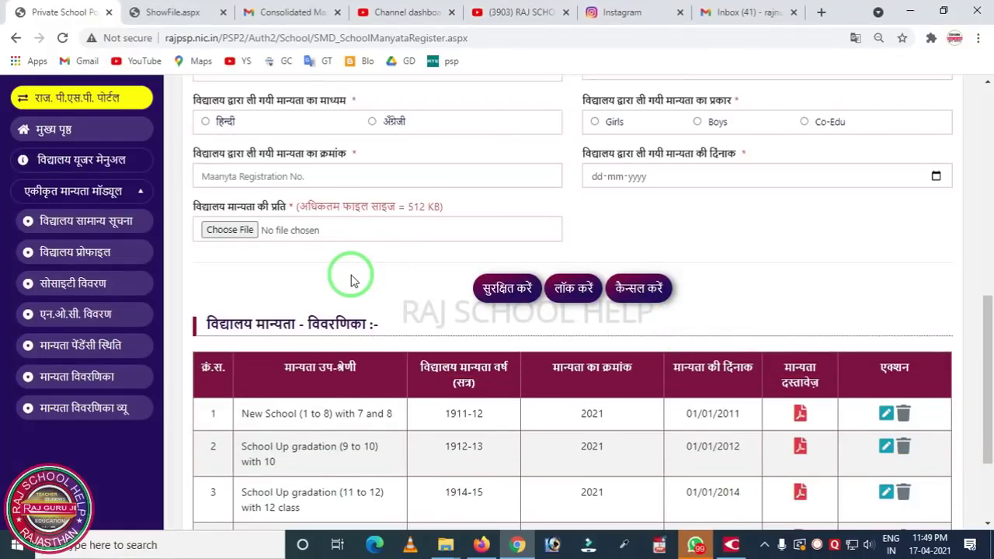
pyautogui.scroll(4, 350, 279)
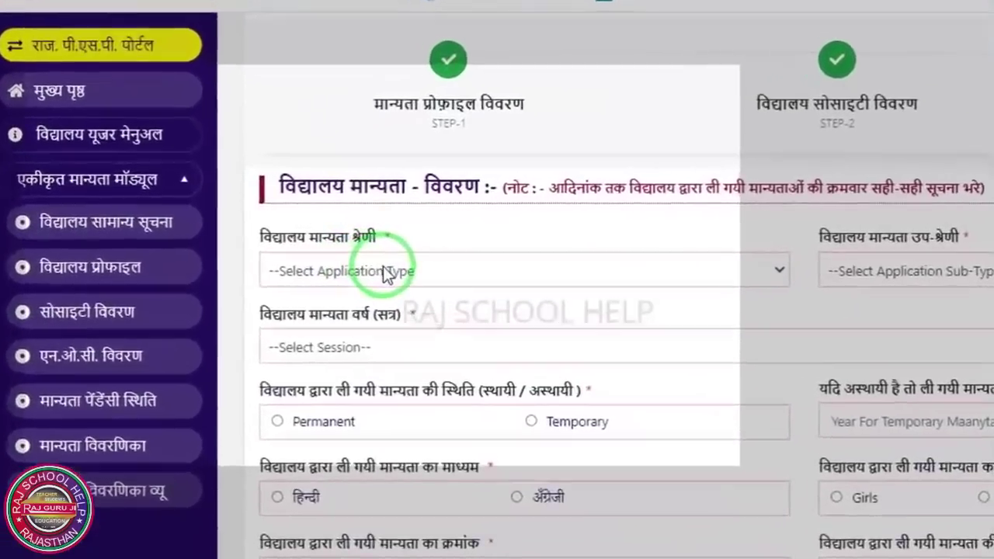
# - Set विद्यालय मान्यता श्रेणी to Place Change and examine its distance-based sub-categories and the session list without choosing from either
pyautogui.click(284, 256)
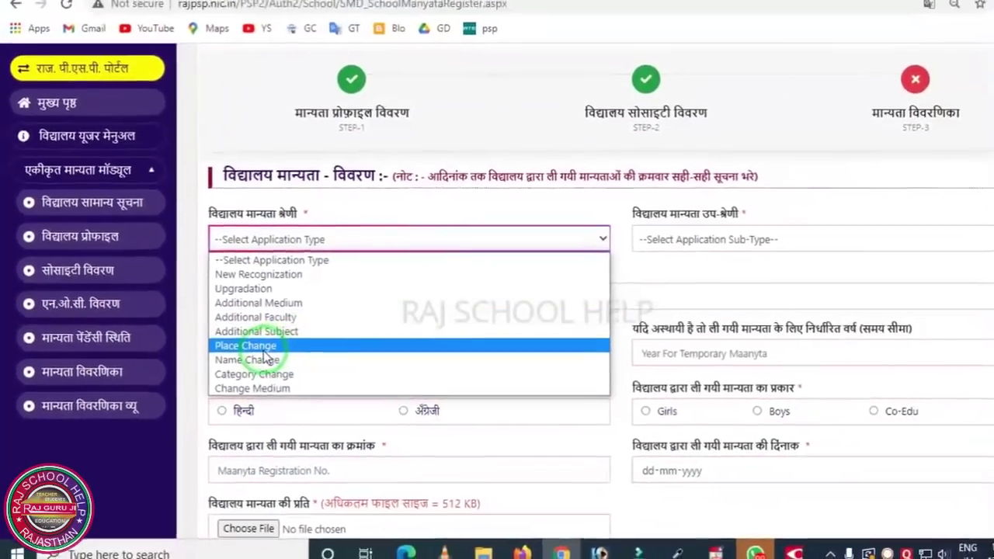
pyautogui.click(415, 310)
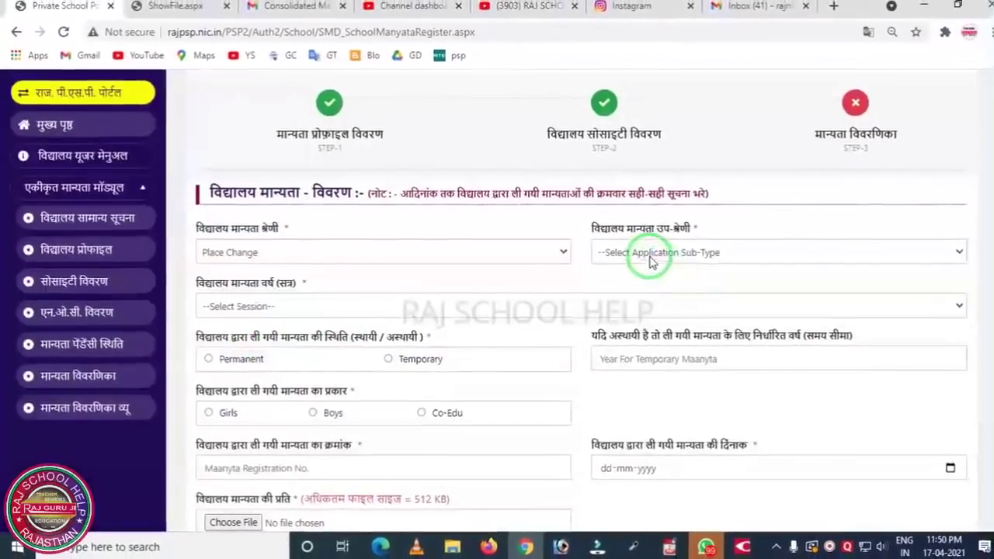
pyautogui.click(675, 246)
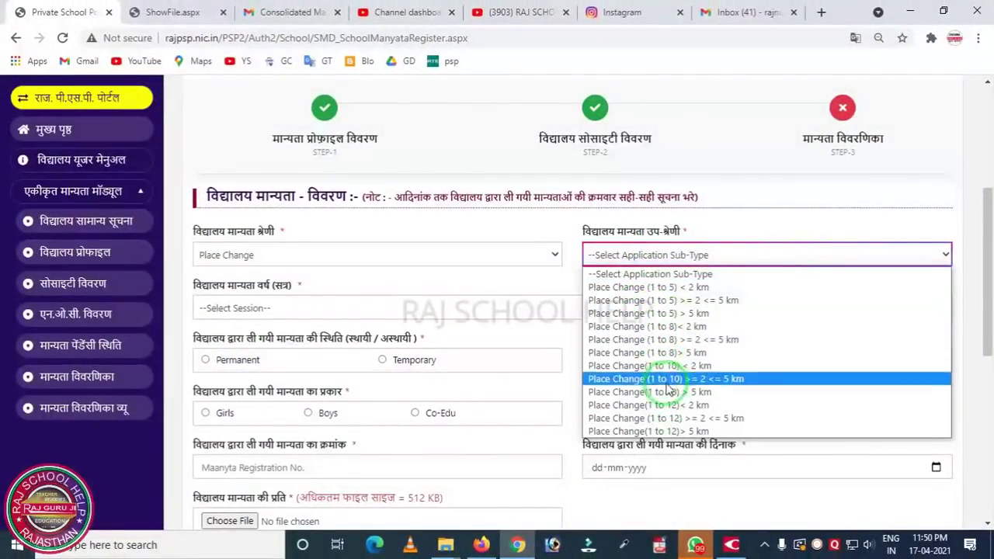
pyautogui.click(488, 302)
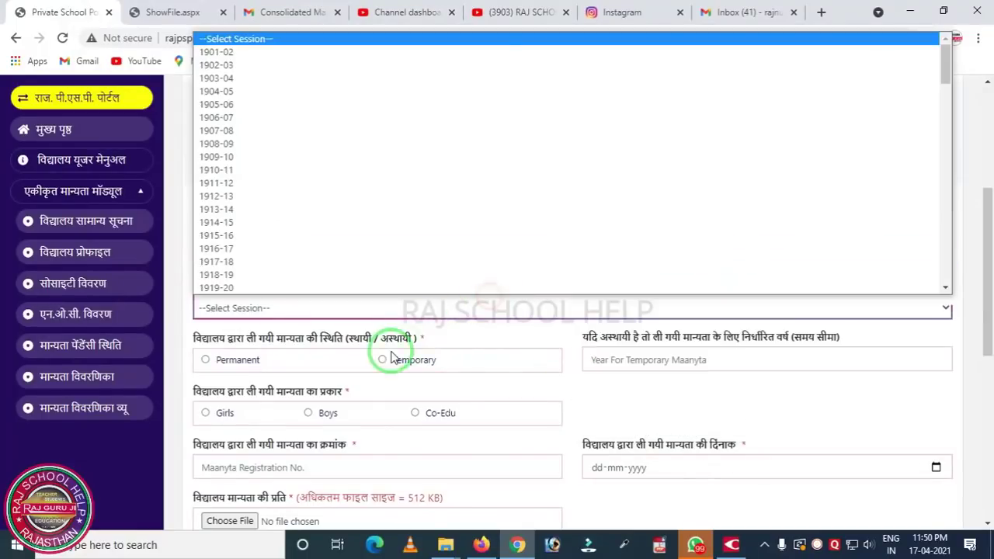
pyautogui.click(489, 344)
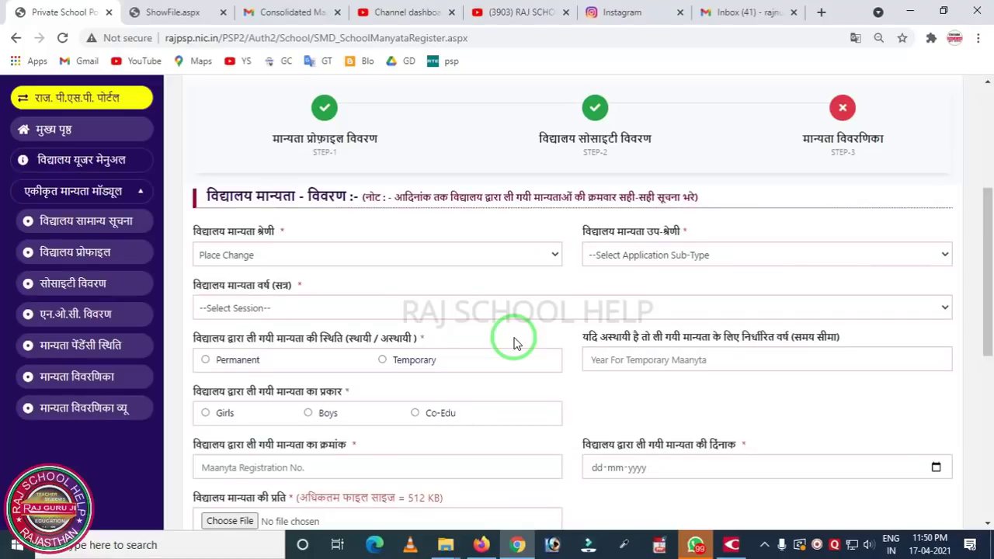
# - Set विद्यालय मान्यता श्रेणी to Additional Medium and review the class-range sub-categories offered for it without choosing one
pyautogui.scroll(-5, 514, 343)
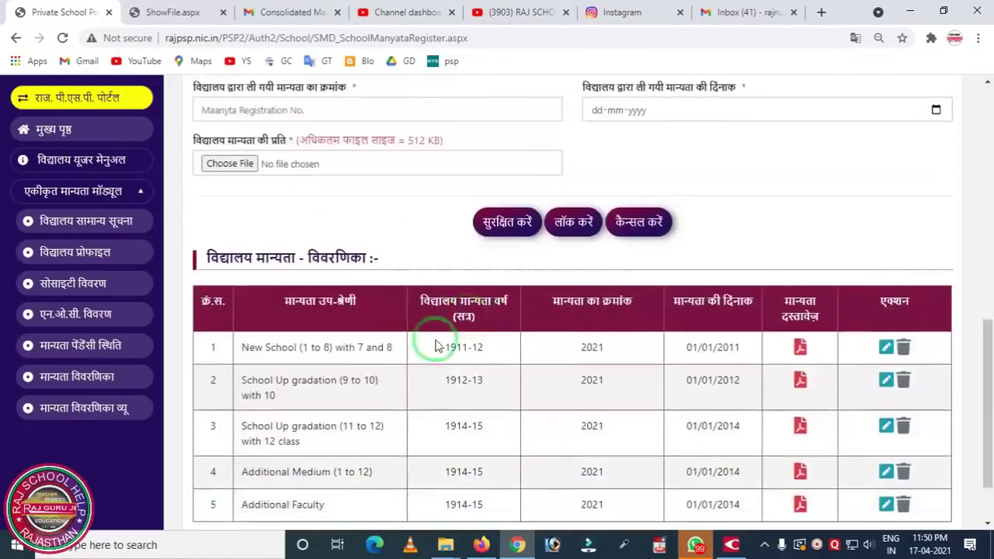
pyautogui.moveTo(187, 389)
pyautogui.mouseDown()
pyautogui.moveTo(976, 513)
pyautogui.moveTo(959, 459)
pyautogui.mouseUp()
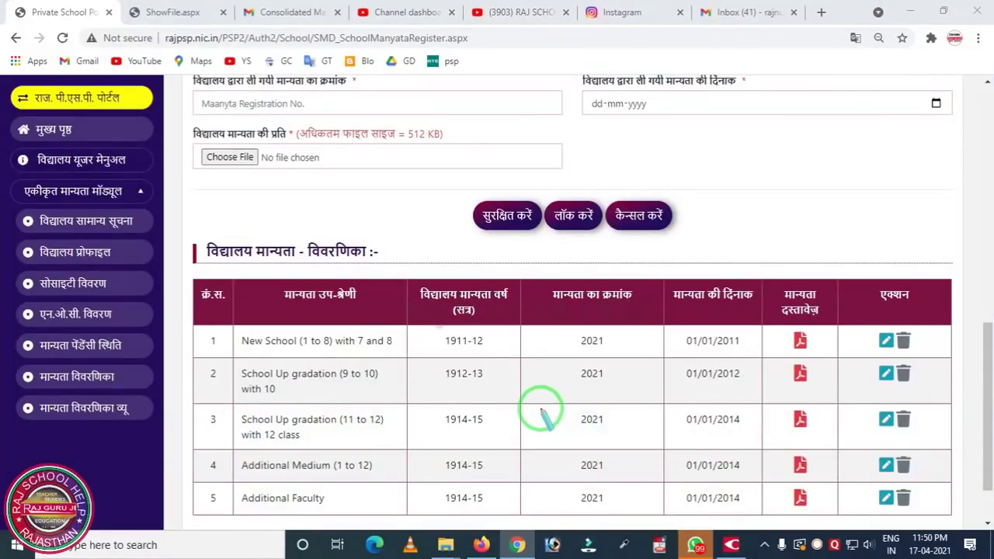
pyautogui.scroll(4, 451, 288)
pyautogui.scroll(2, 450, 288)
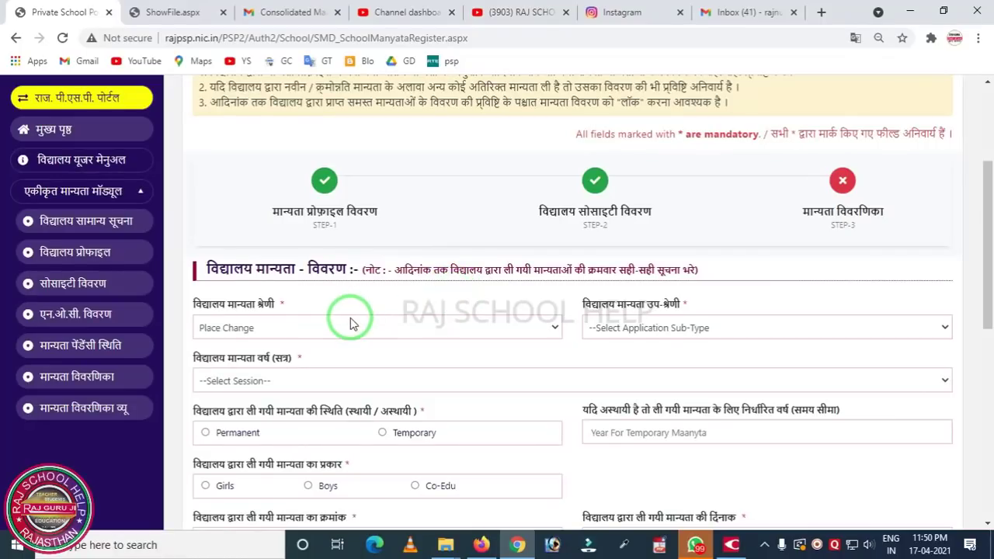
pyautogui.click(299, 328)
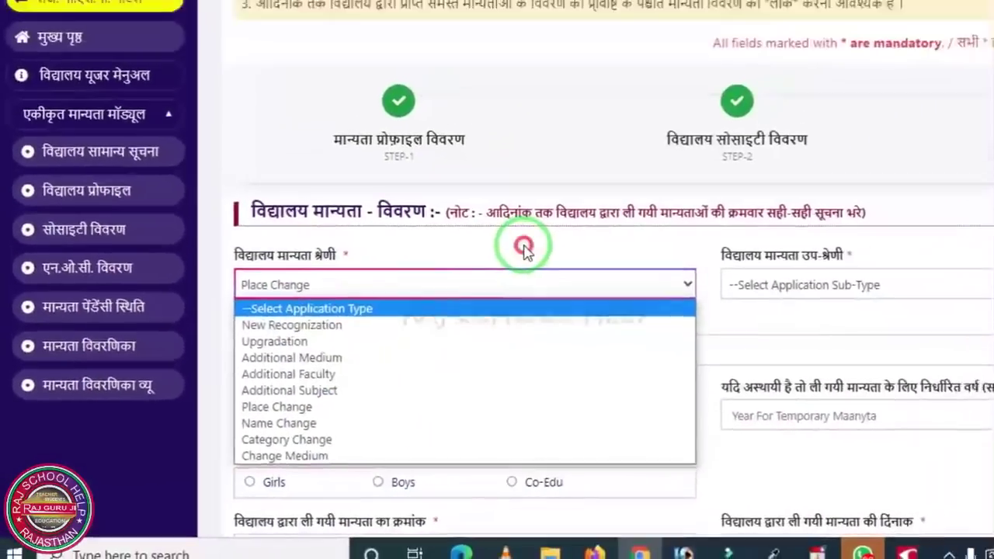
pyautogui.click(734, 137)
pyautogui.click(279, 320)
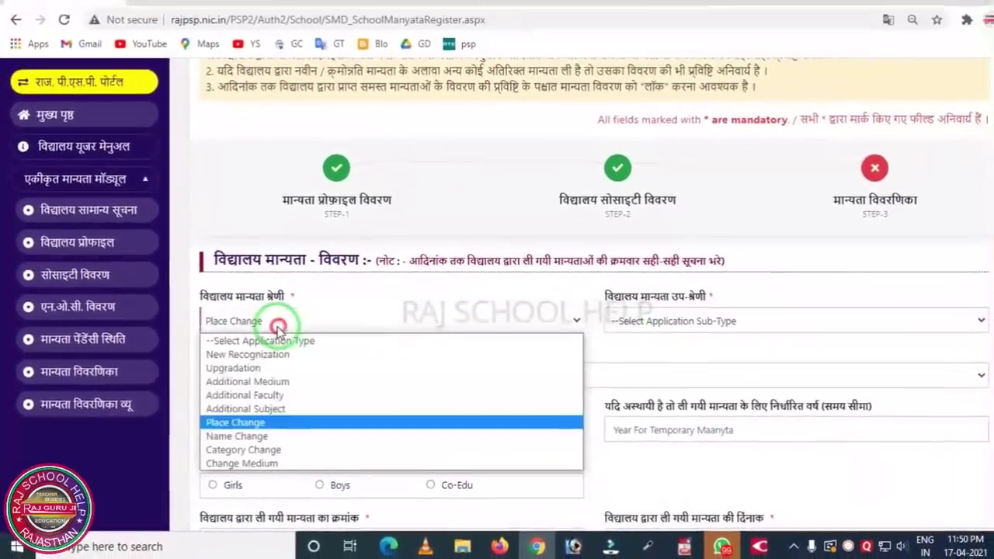
pyautogui.click(274, 374)
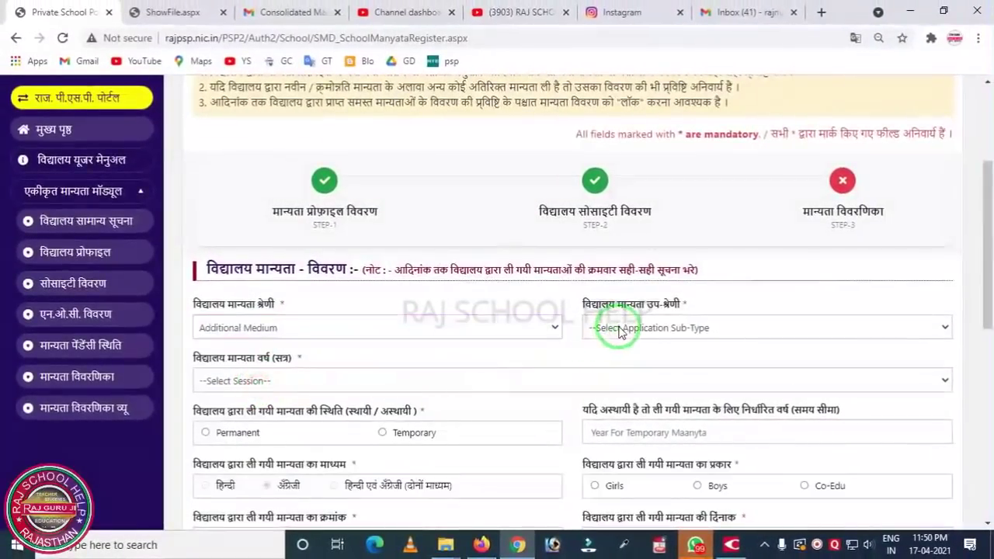
pyautogui.click(599, 327)
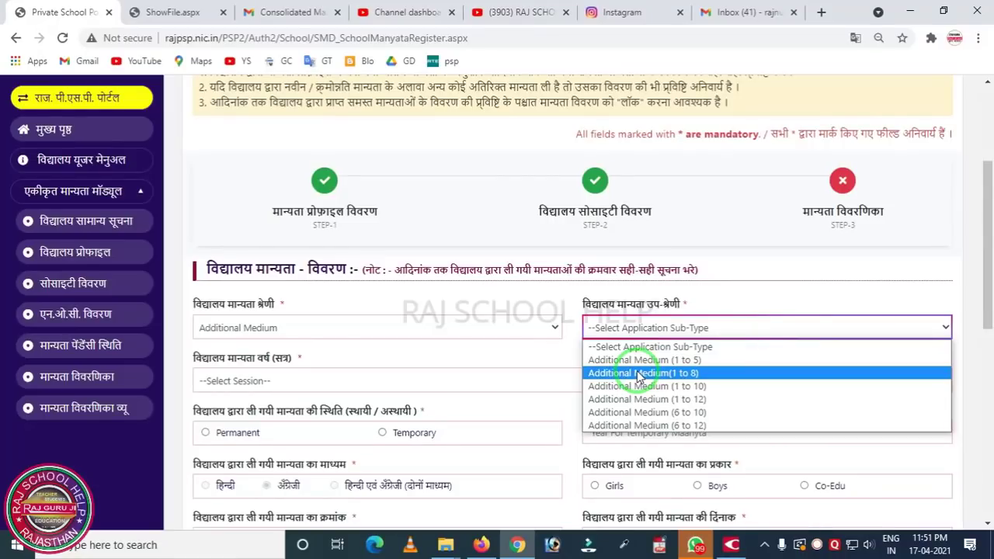
pyautogui.click(492, 356)
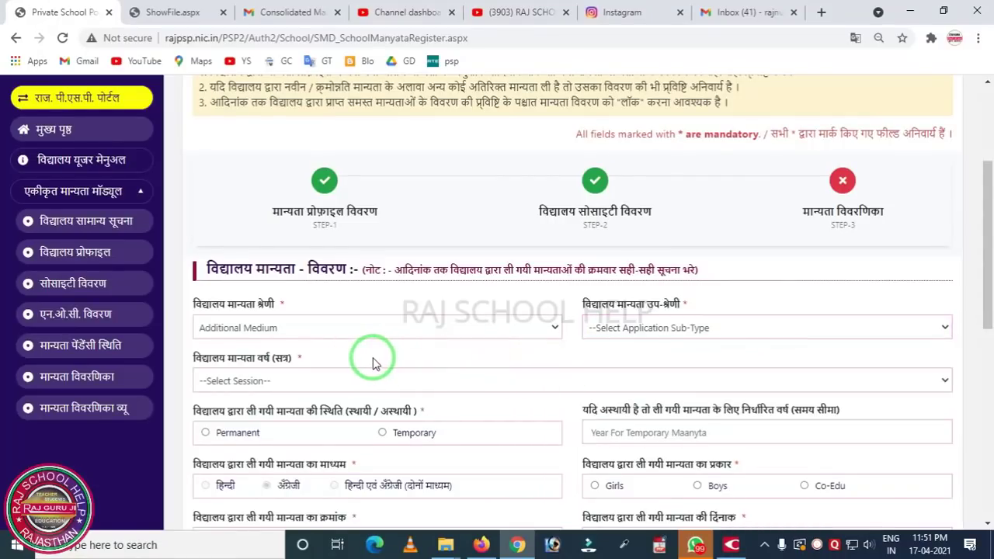
# - Examine the fields required for an Additional Medium record and recheck the list of recognition categories without changing the choice
pyautogui.scroll(-2, 373, 360)
pyautogui.moveTo(200, 252)
pyautogui.mouseDown()
pyautogui.moveTo(621, 473)
pyautogui.moveTo(827, 491)
pyautogui.mouseUp()
pyautogui.click(418, 386)
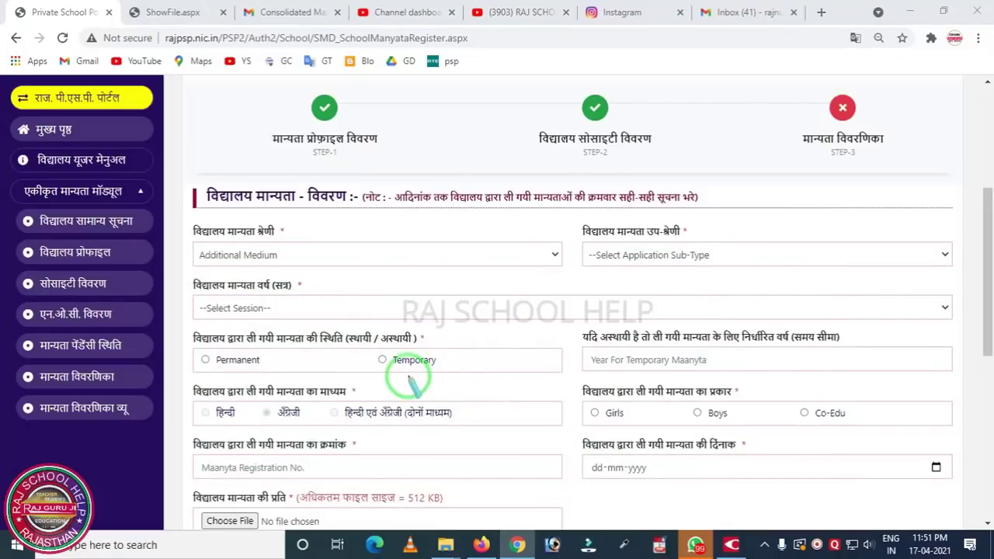
pyautogui.scroll(-3, 504, 346)
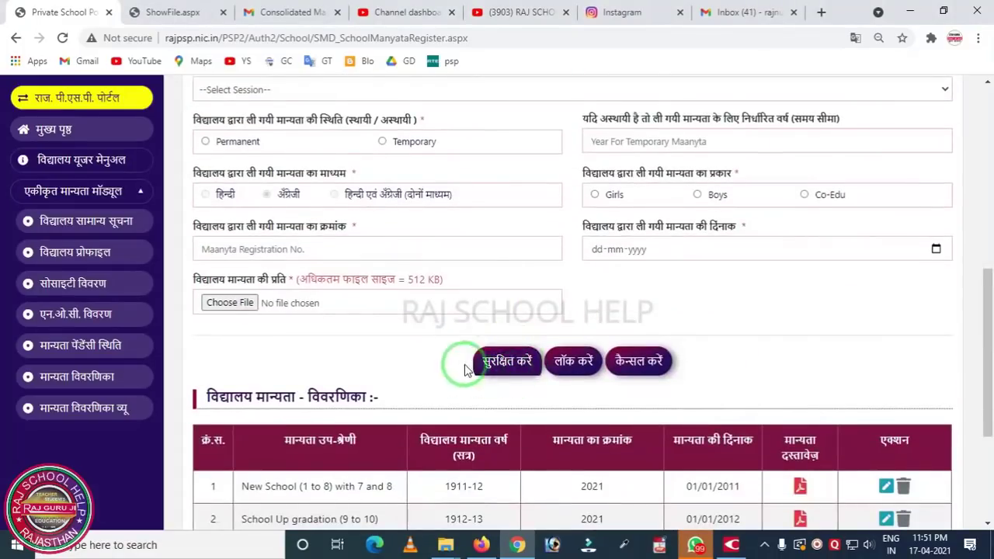
pyautogui.scroll(5, 419, 365)
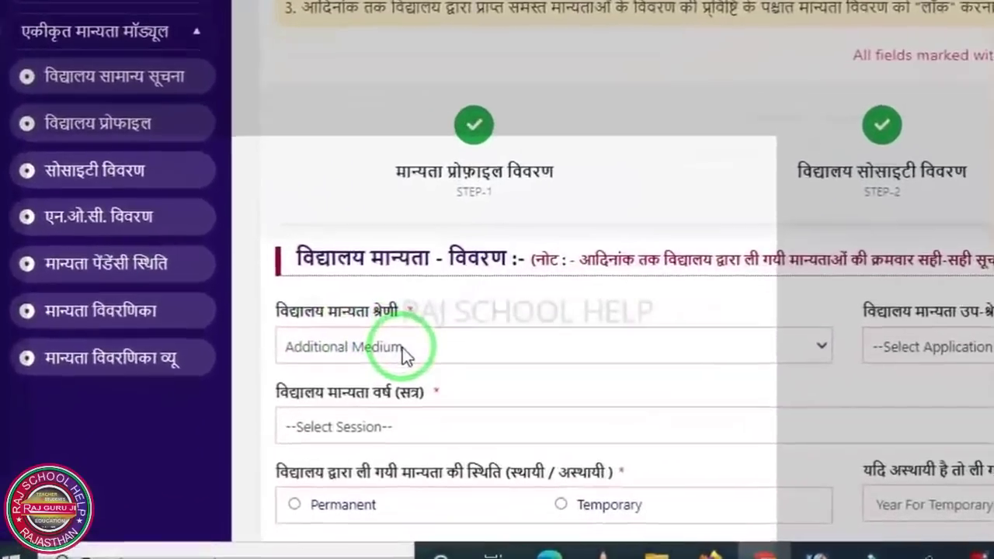
pyautogui.click(278, 400)
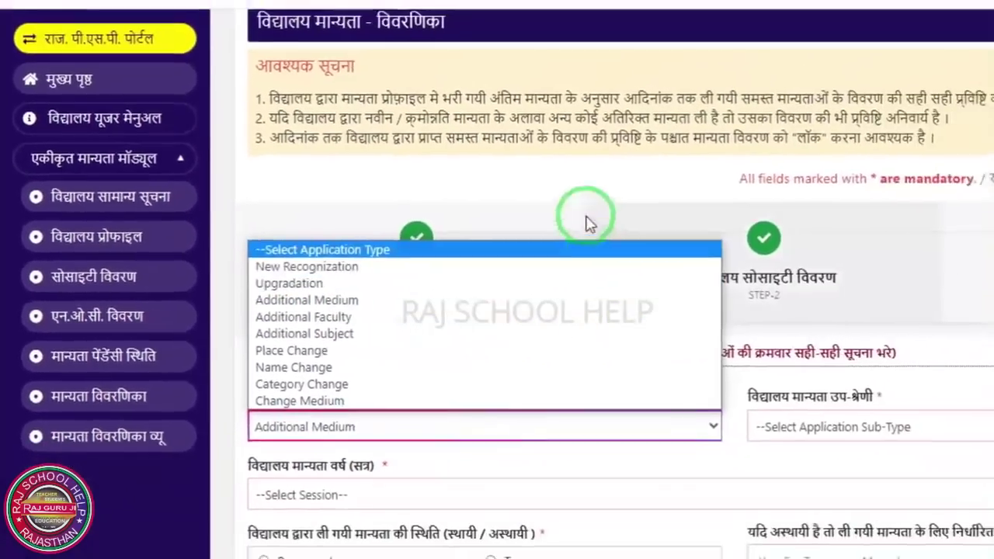
pyautogui.click(586, 223)
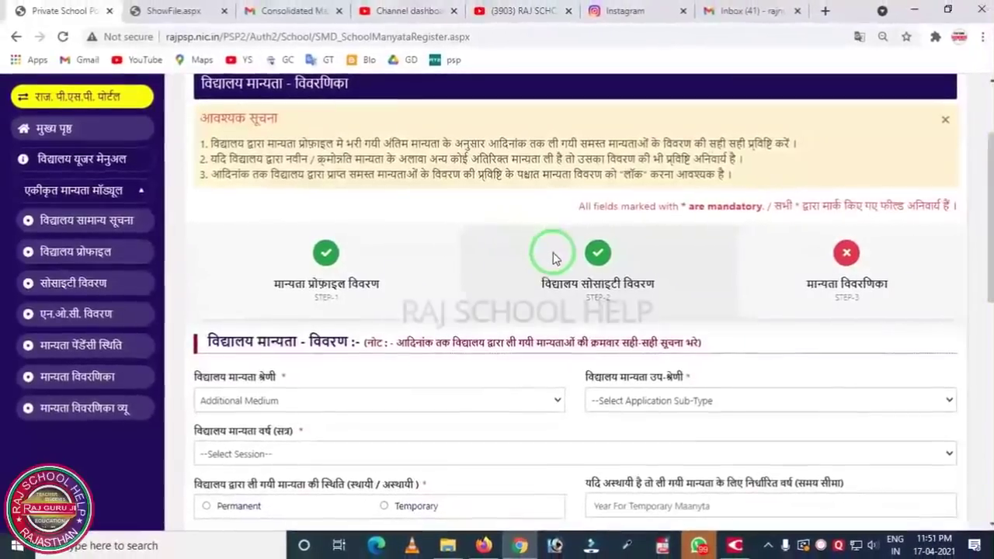
# - Look over the Additional Medium entry form, from the recognition category down to the saved विद्यालय मान्यता - विवरणिका records
pyautogui.scroll(-5, 555, 256)
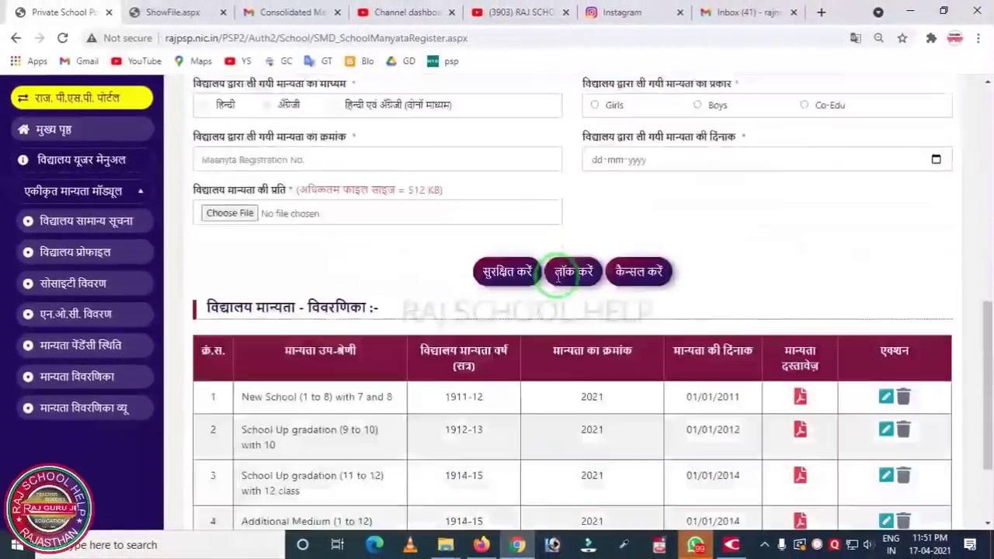
pyautogui.scroll(-1, 781, 364)
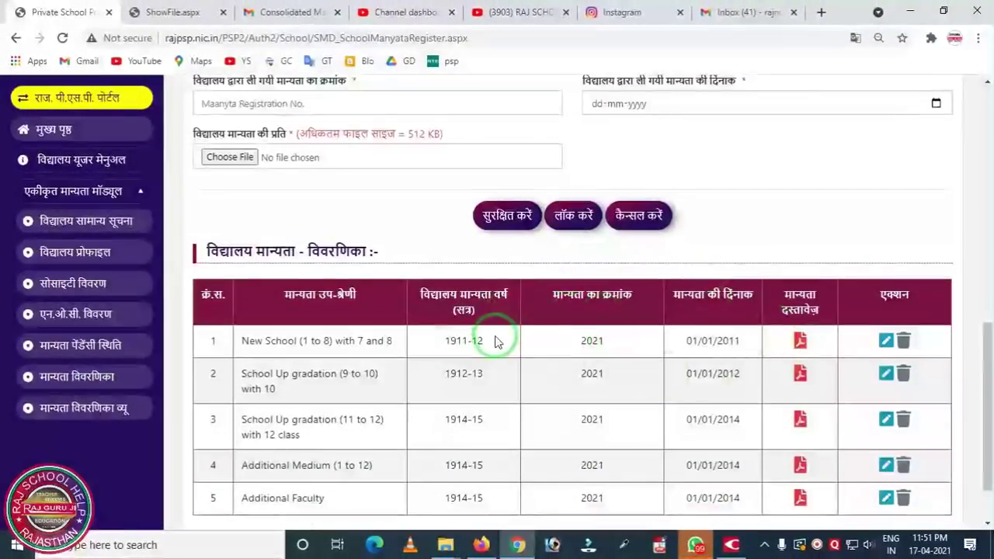
pyautogui.scroll(4, 497, 342)
pyautogui.scroll(3, 527, 306)
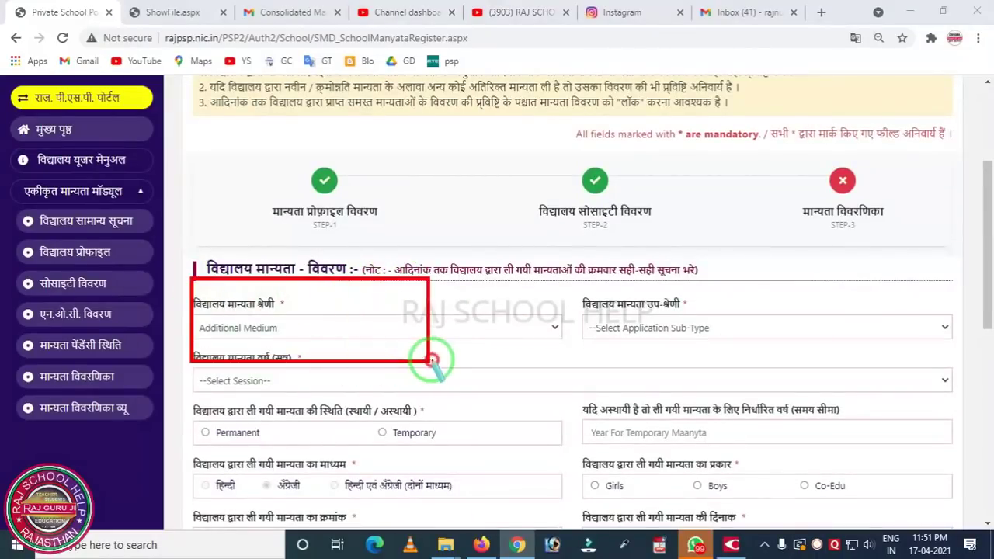
pyautogui.scroll(-5, 544, 353)
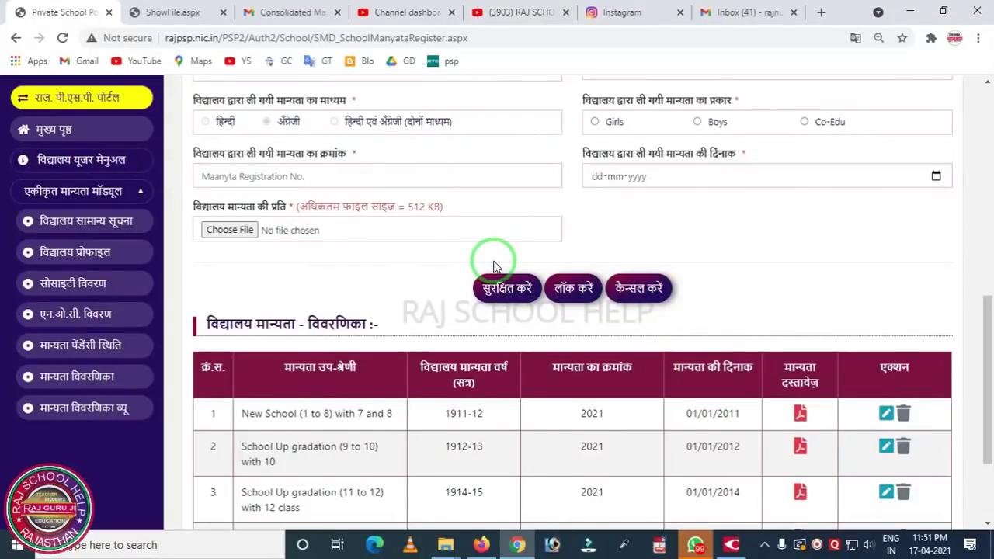
pyautogui.scroll(-2, 497, 267)
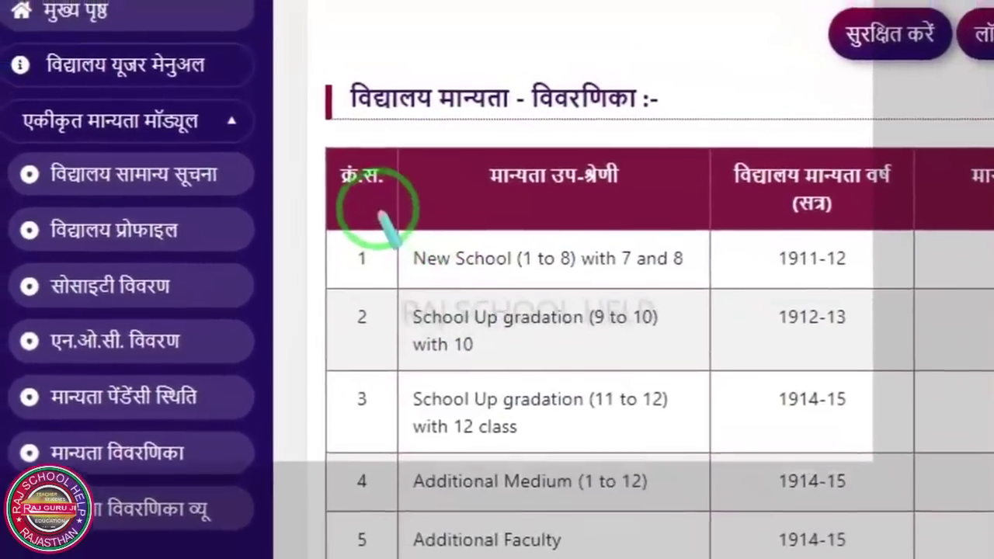
# - Examine the saved recognition records one by one, from New School and both upgradations to Additional Medium and Additional Faculty
pyautogui.moveTo(379, 208); pyautogui.dragTo(709, 290)
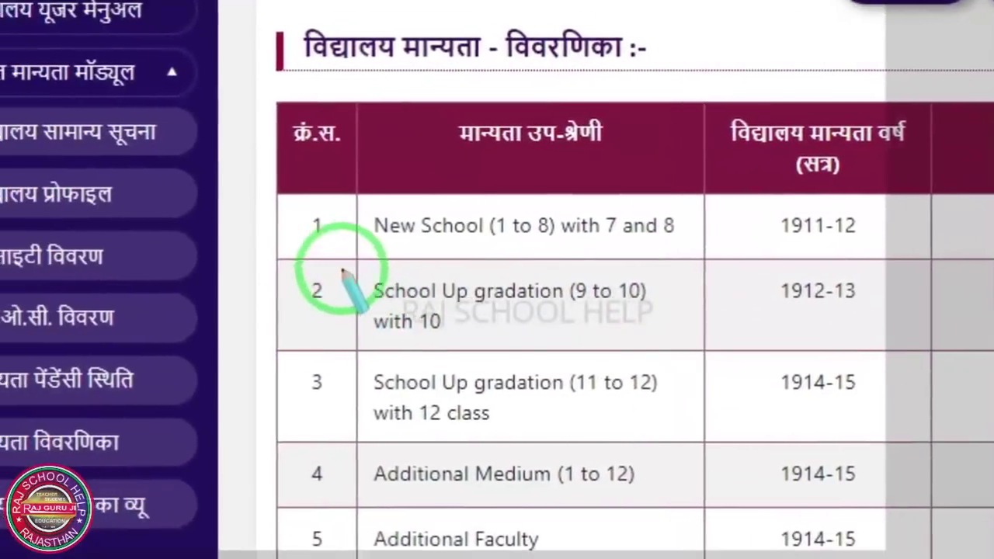
pyautogui.moveTo(216, 270); pyautogui.dragTo(262, 345)
pyautogui.moveTo(424, 326); pyautogui.dragTo(749, 369)
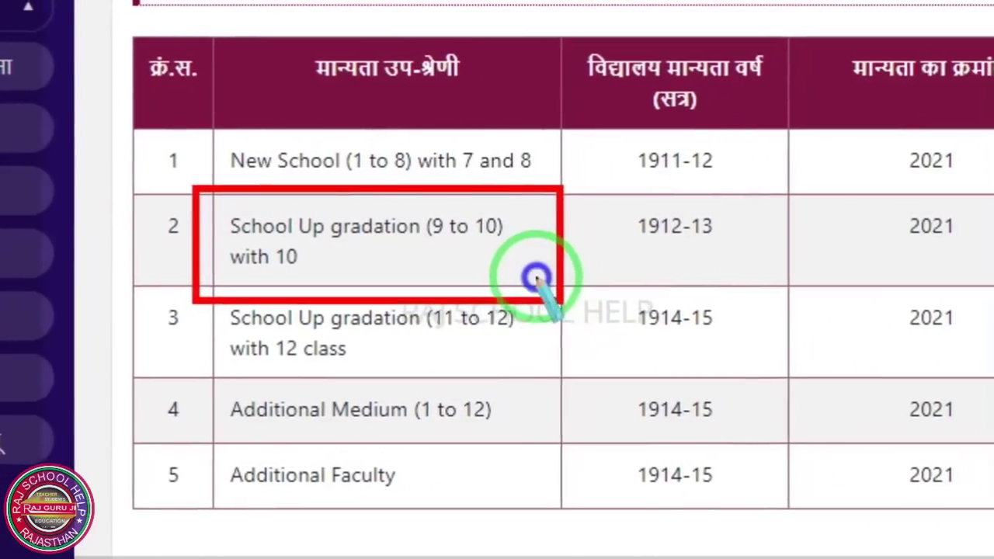
pyautogui.rightClick(537, 277)
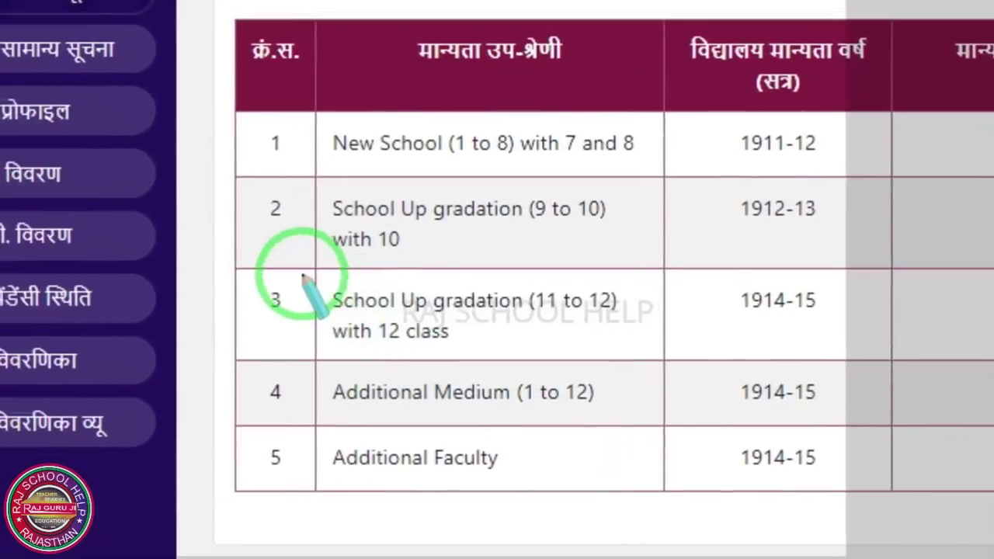
pyautogui.moveTo(198, 270); pyautogui.dragTo(213, 310)
pyautogui.moveTo(379, 299); pyautogui.dragTo(696, 372)
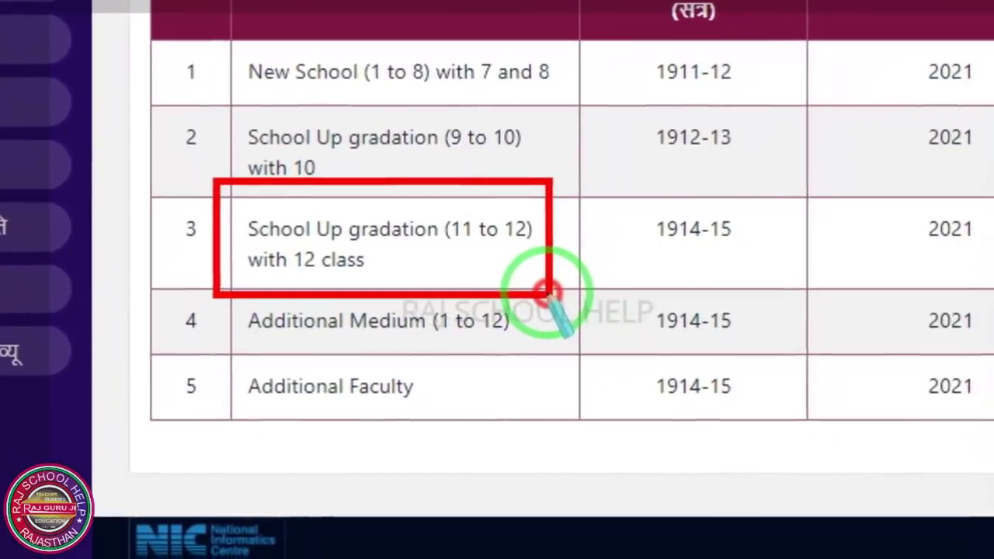
pyautogui.rightClick(567, 283)
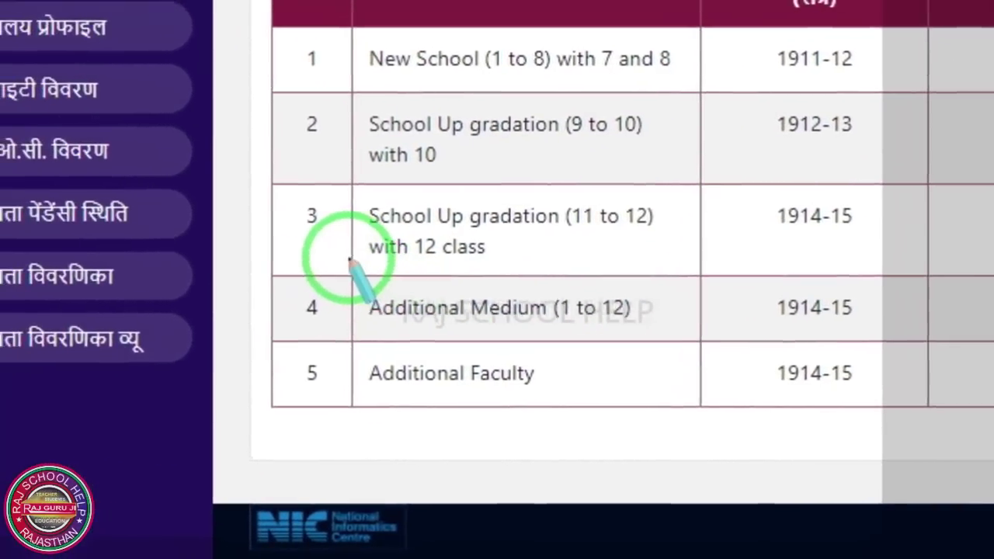
pyautogui.moveTo(263, 254); pyautogui.dragTo(562, 347)
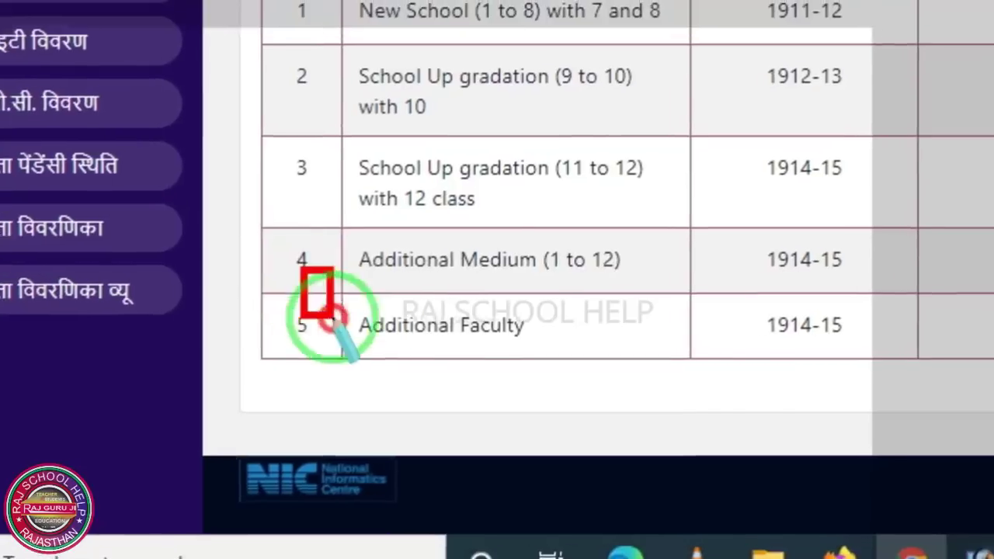
pyautogui.moveTo(150, 292); pyautogui.dragTo(448, 383)
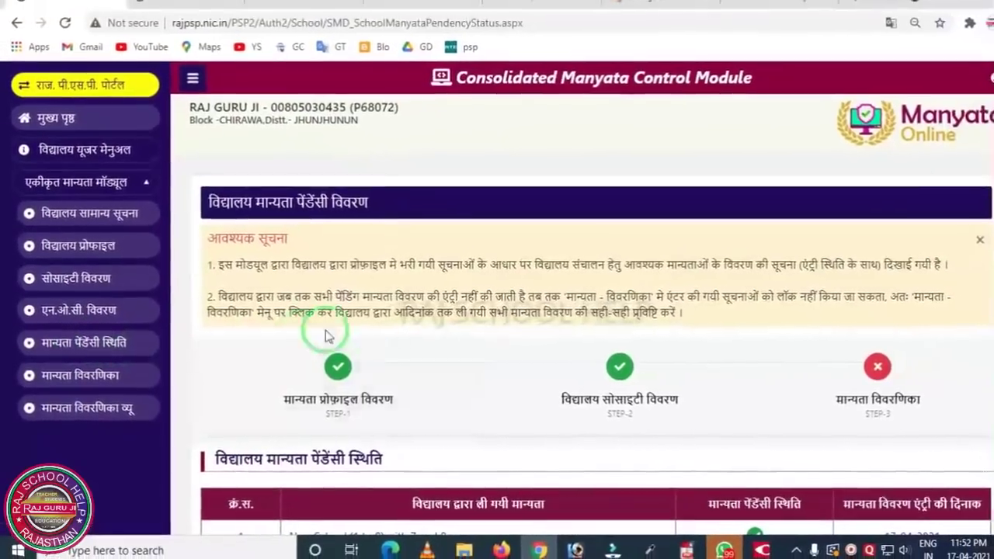
# - Open मान्यता पेंडेंसी स्थिति and check which recognitions, including Additional Subject, are entered or still pending
pyautogui.scroll(-4, 432, 334)
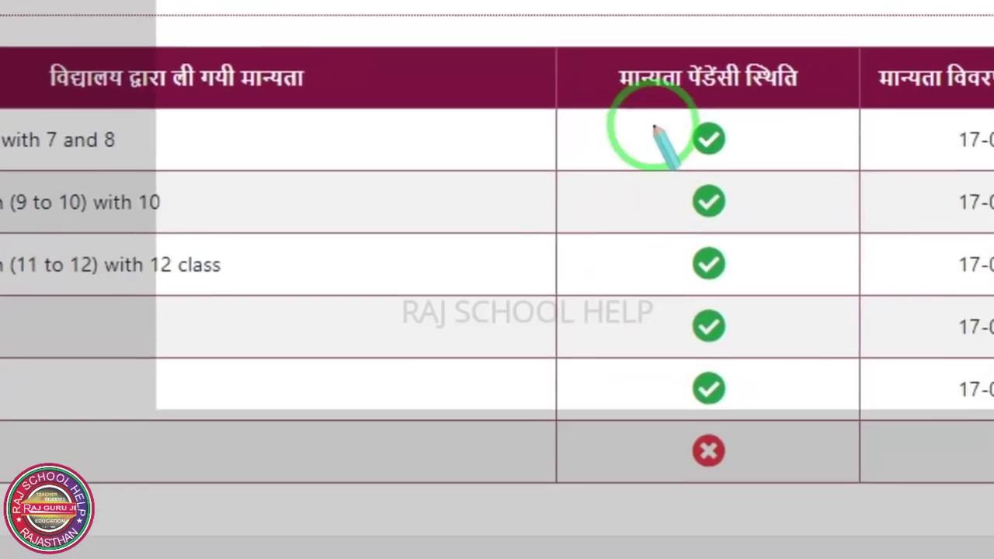
pyautogui.moveTo(732, 50)
pyautogui.mouseDown()
pyautogui.moveTo(763, 213)
pyautogui.moveTo(845, 378)
pyautogui.moveTo(856, 376)
pyautogui.mouseUp()
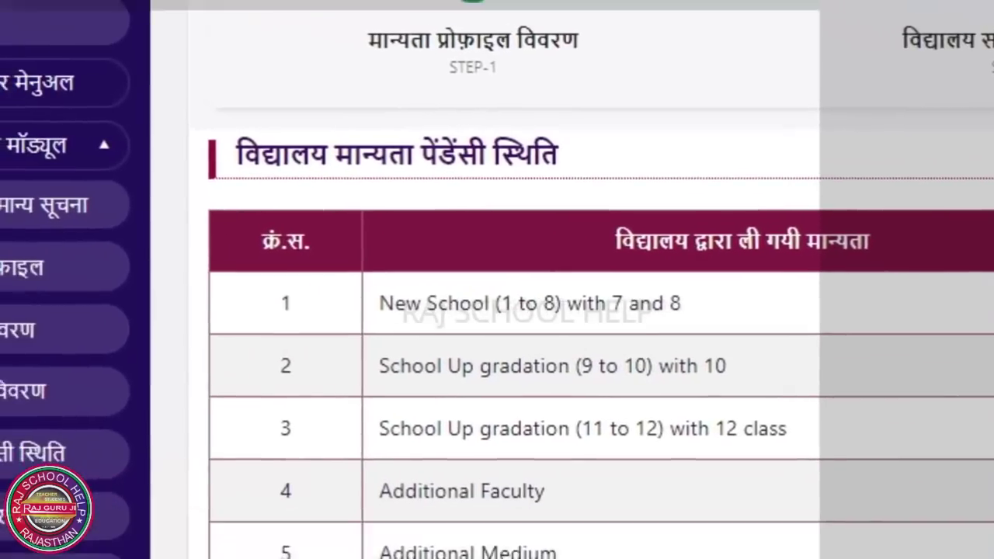
pyautogui.moveTo(3, 230); pyautogui.dragTo(141, 296)
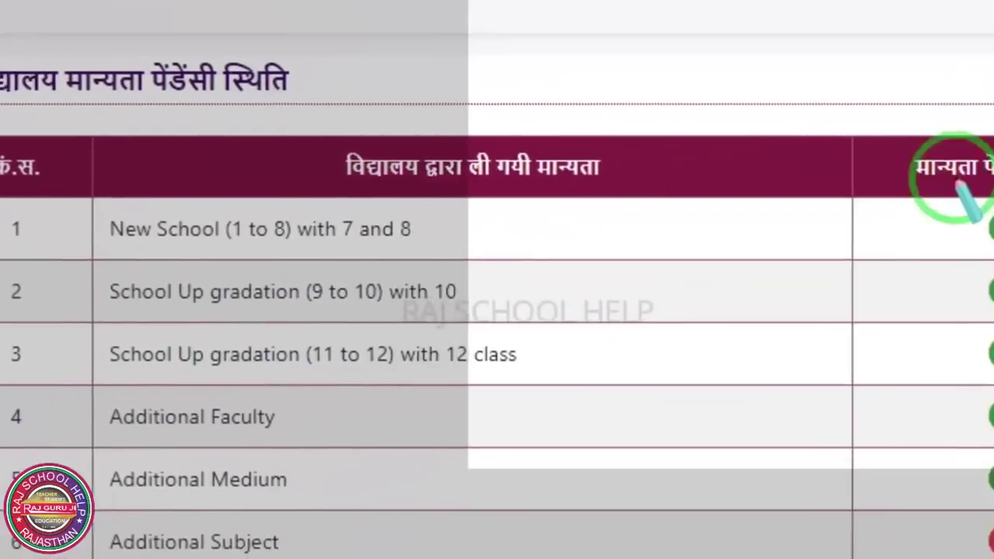
pyautogui.moveTo(993, 163); pyautogui.dragTo(993, 496)
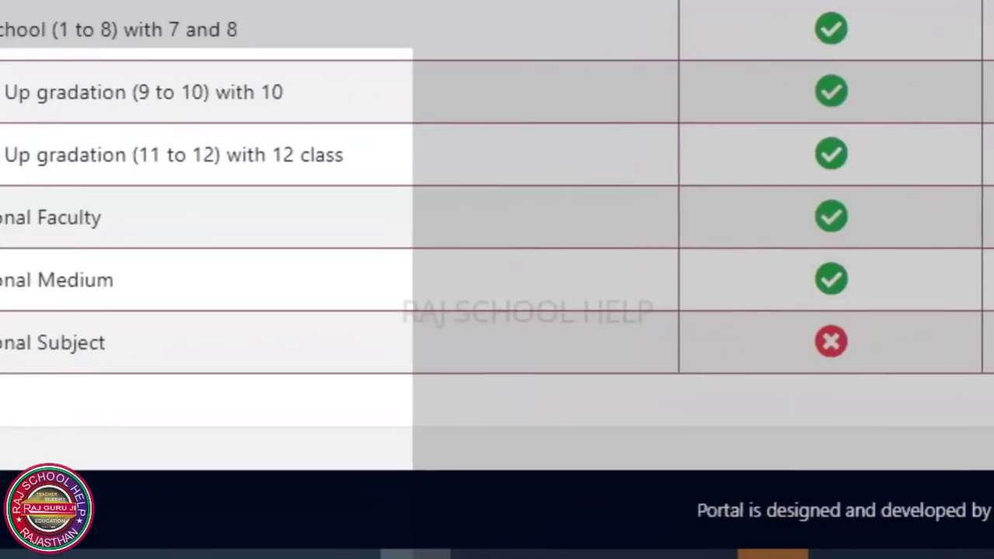
pyautogui.moveTo(111, 277)
pyautogui.mouseDown()
pyautogui.moveTo(284, 350)
pyautogui.moveTo(993, 379)
pyautogui.mouseUp()
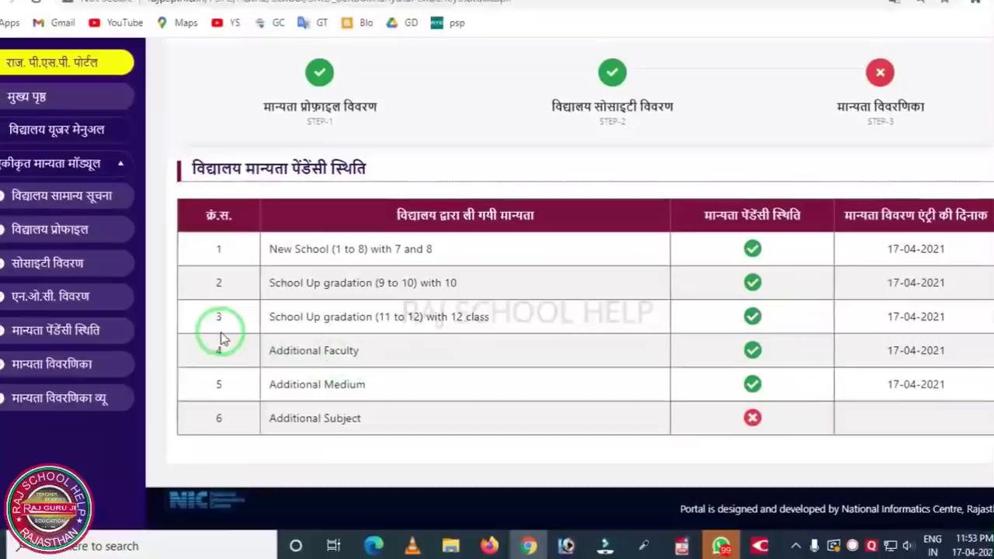
# - Return to the मान्यता विवरणिका page and compare its saved records with the list of required recognitions
pyautogui.click(52, 364)
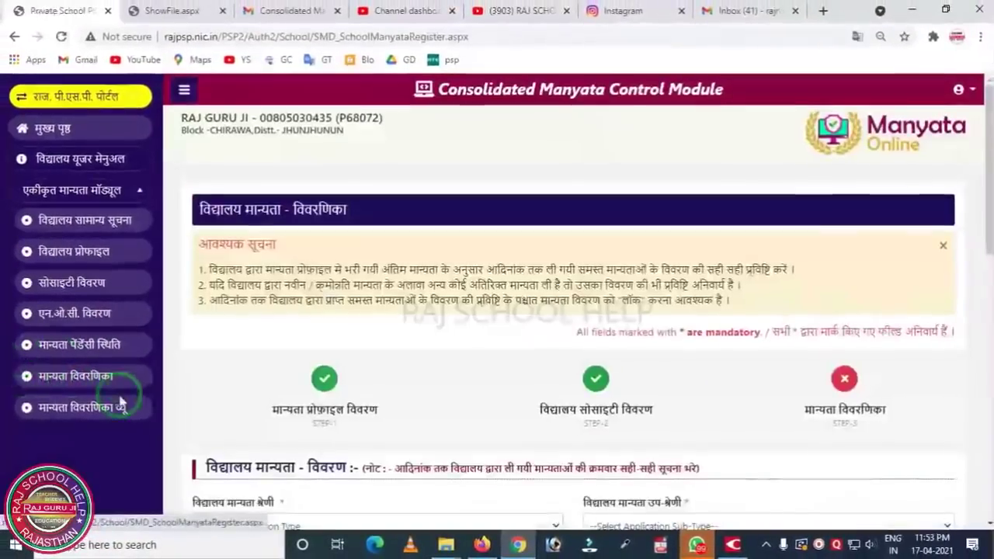
pyautogui.scroll(-10, 457, 362)
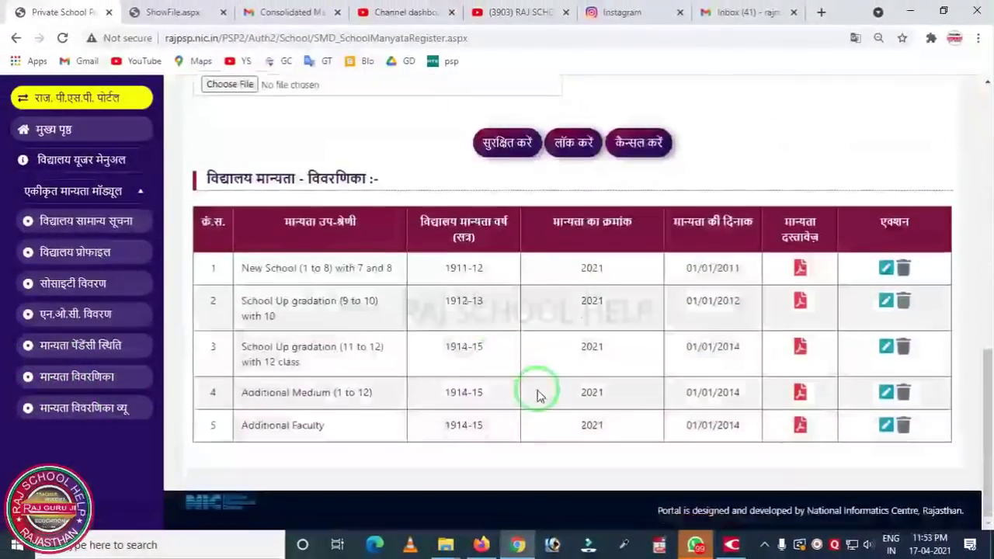
pyautogui.moveTo(176, 194); pyautogui.dragTo(988, 520)
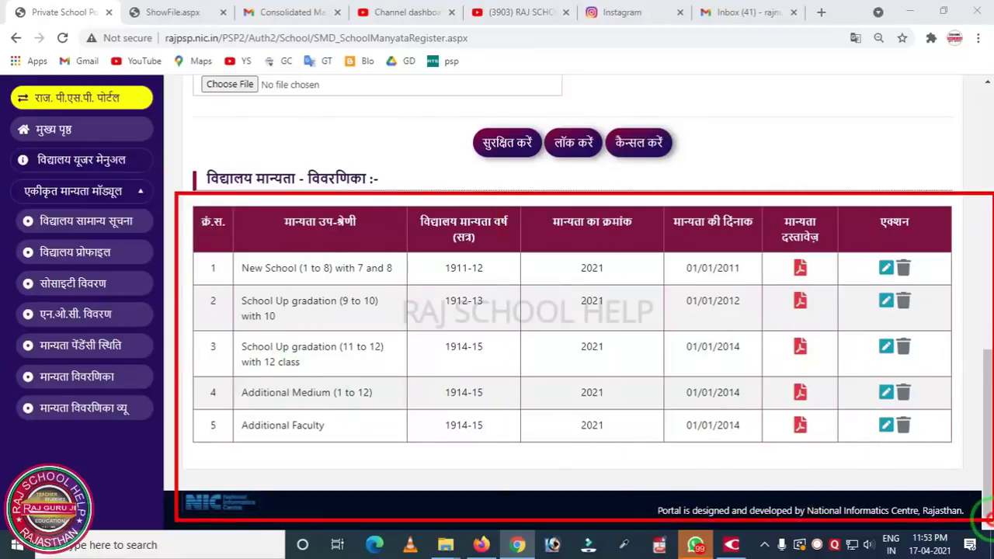
pyautogui.moveTo(191, 238); pyautogui.dragTo(224, 416)
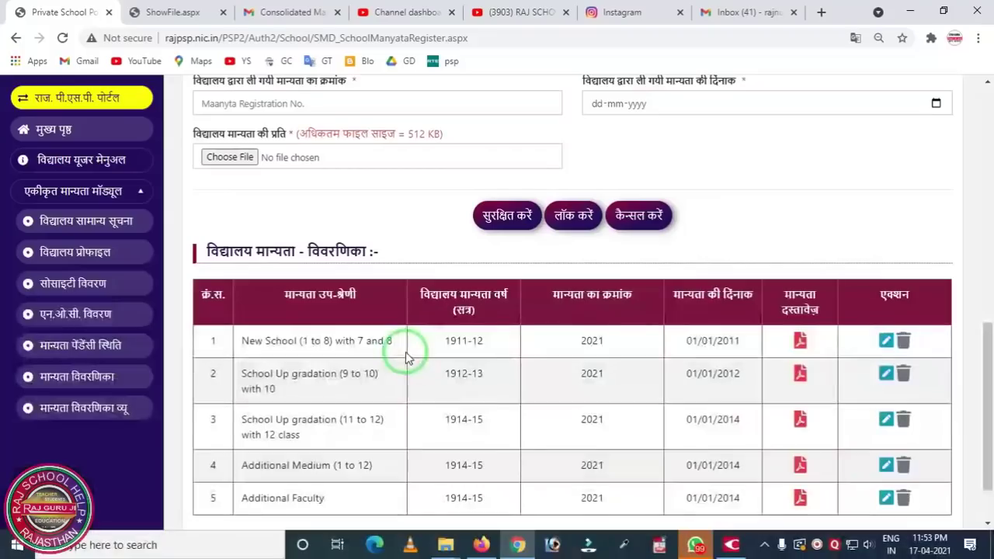
pyautogui.scroll(-2, 381, 366)
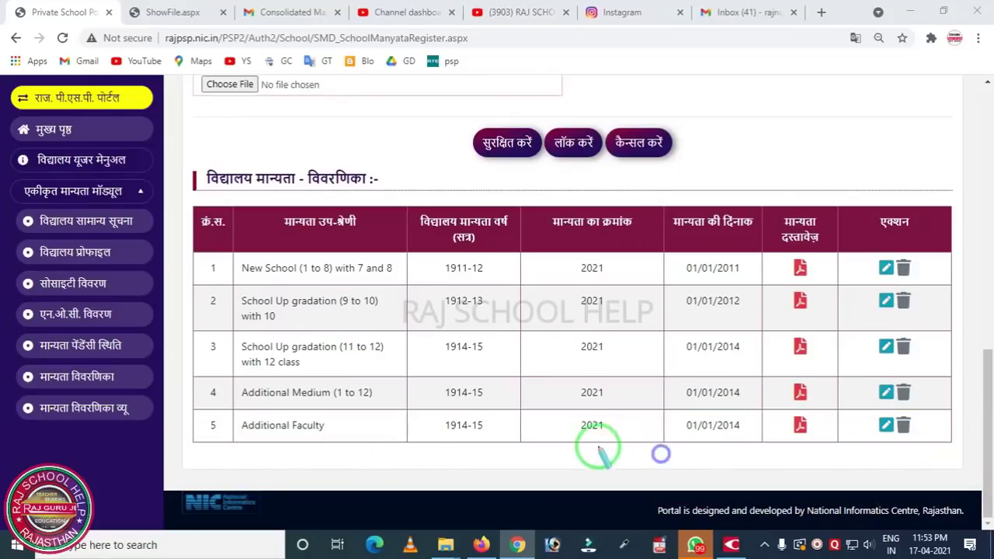
pyautogui.scroll(8, 420, 404)
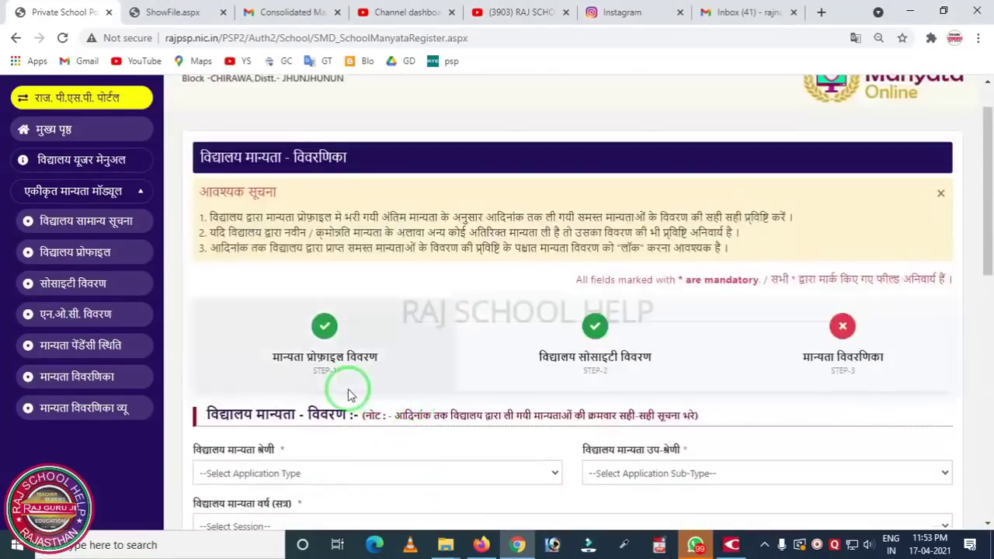
# - Set विद्यालय मान्यता श्रेणी to Additional Subject and look over the remaining entry fields without filling them
pyautogui.scroll(-2, 342, 389)
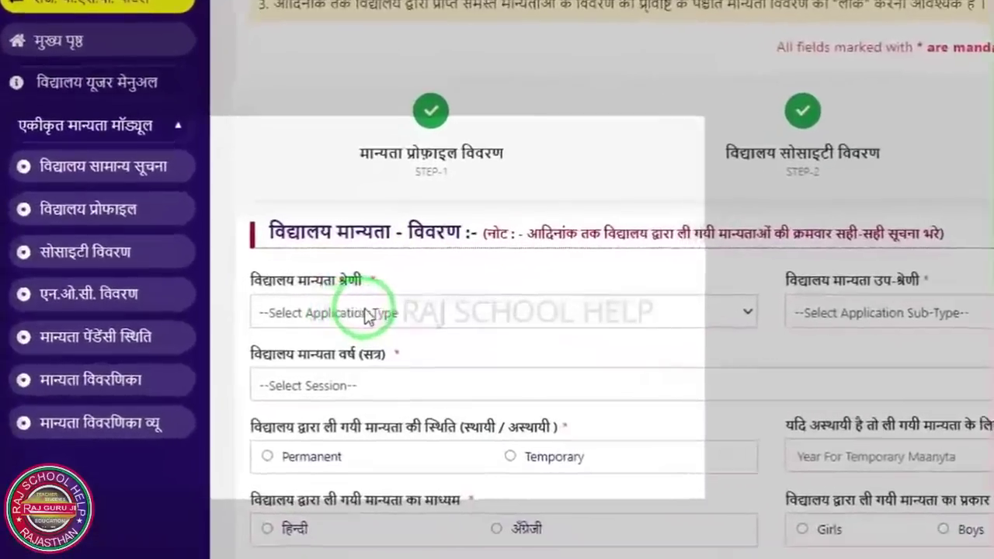
pyautogui.click(272, 327)
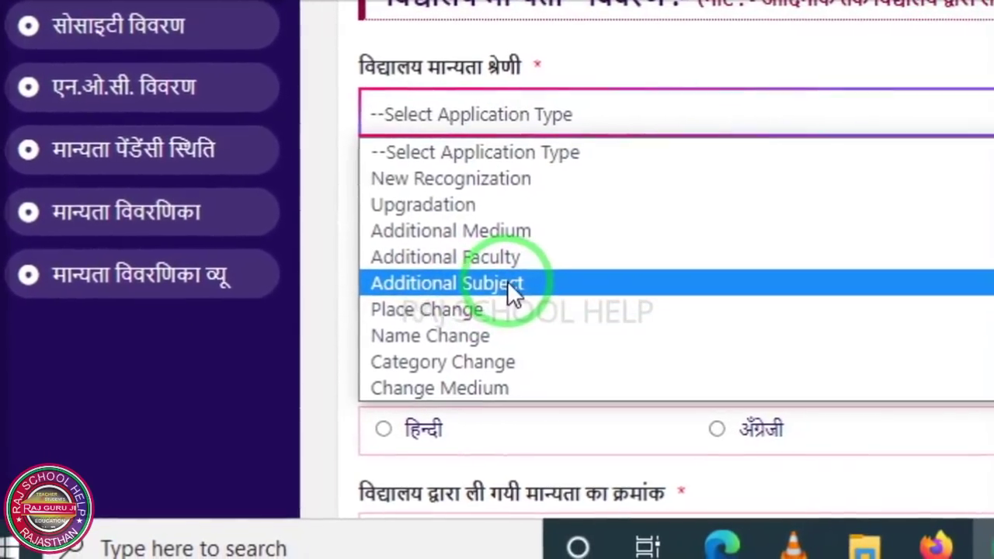
pyautogui.click(511, 286)
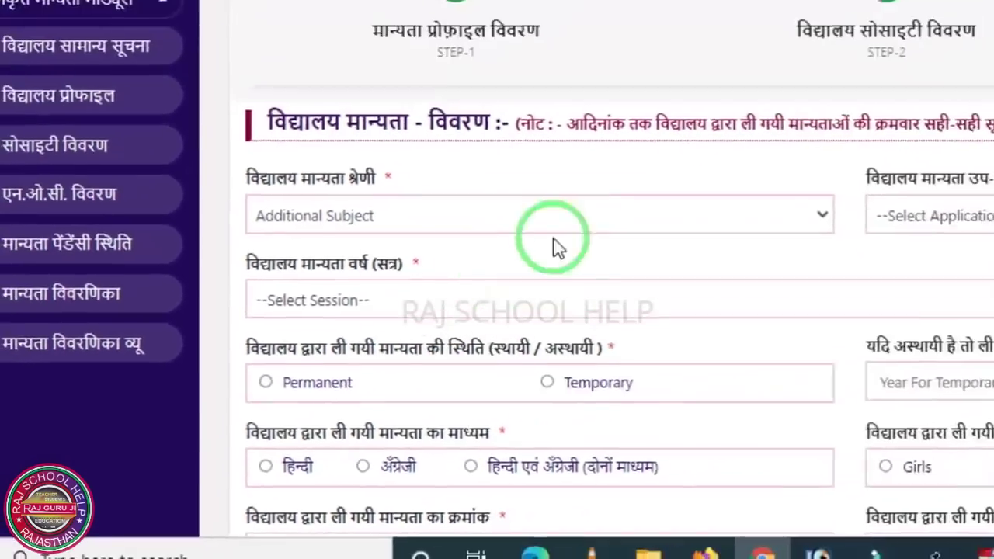
pyautogui.scroll(-5, 541, 268)
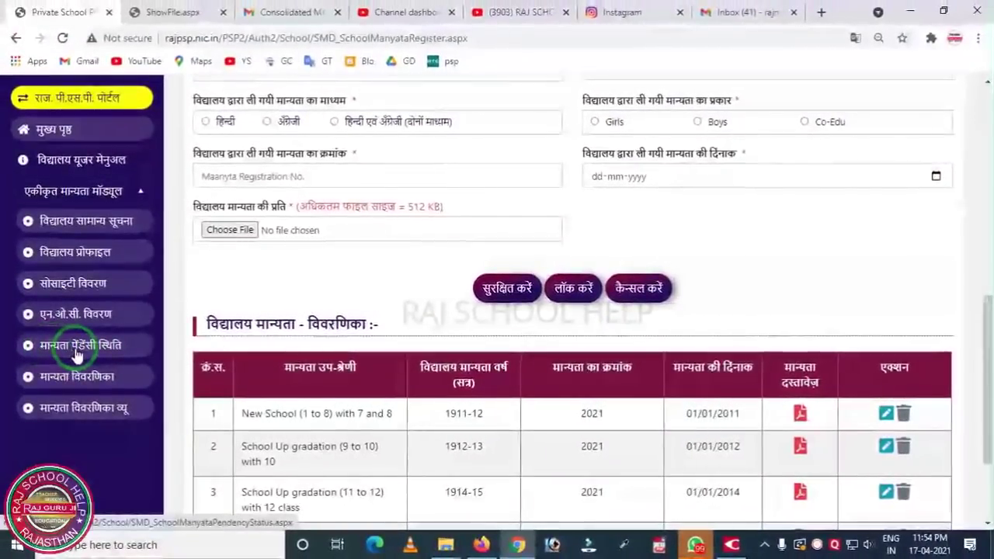
# - Reopen मान्यता पेंडेंसी स्थिति and review every recognition's pendency status and entry date, with attention to the Additional Subject row
pyautogui.scroll(-3, 533, 373)
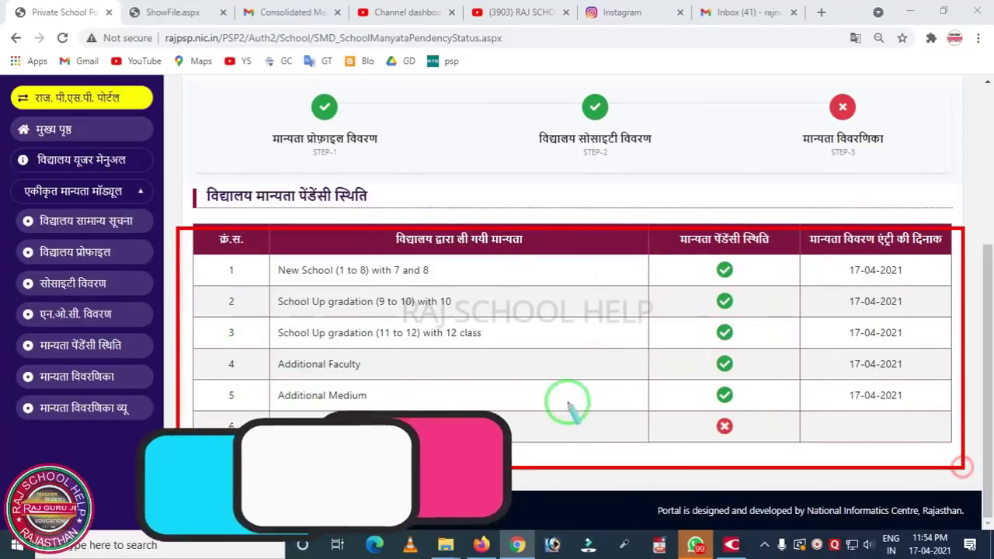
pyautogui.moveTo(174, 244); pyautogui.dragTo(258, 362)
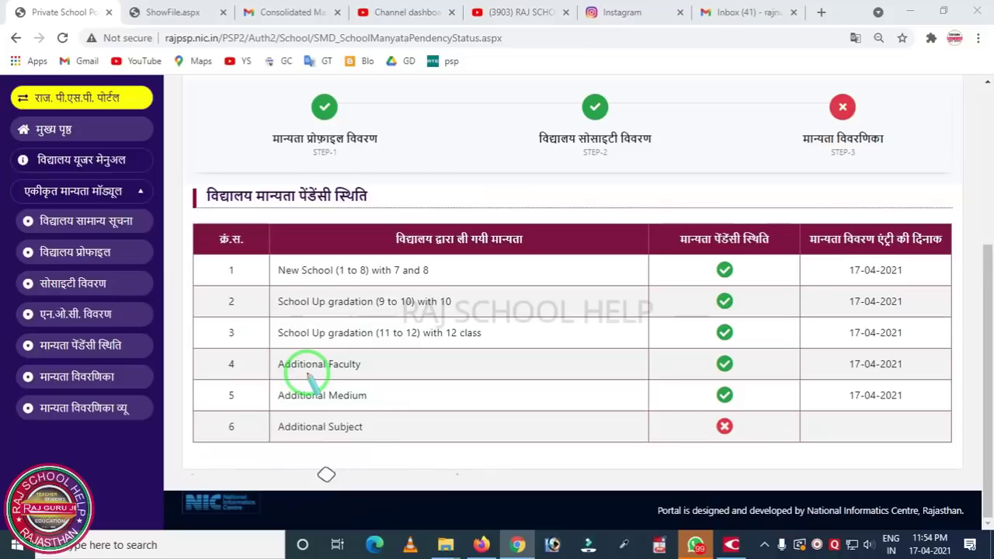
pyautogui.moveTo(247, 363); pyautogui.dragTo(585, 388)
pyautogui.moveTo(760, 388); pyautogui.dragTo(910, 377)
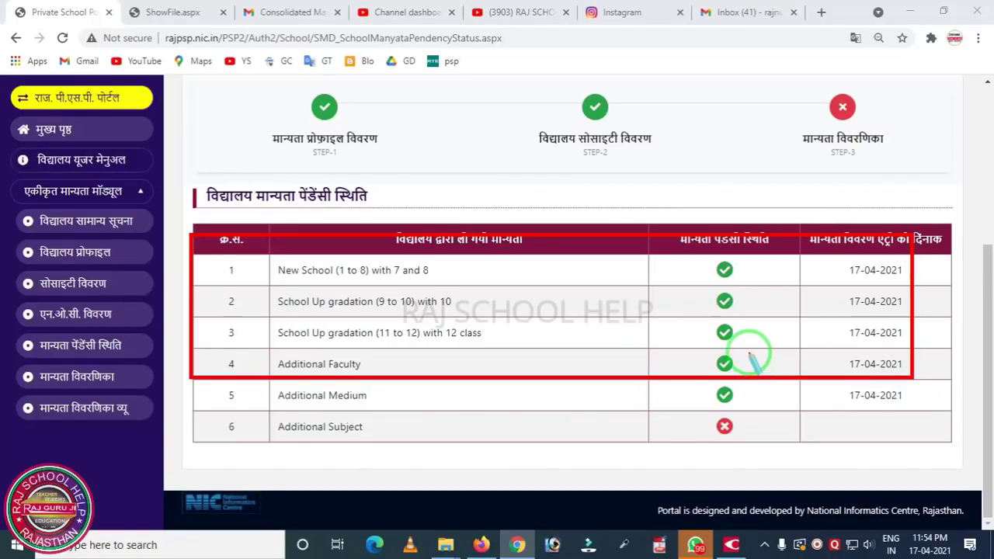
pyautogui.moveTo(342, 445); pyautogui.dragTo(772, 444)
pyautogui.click(718, 443)
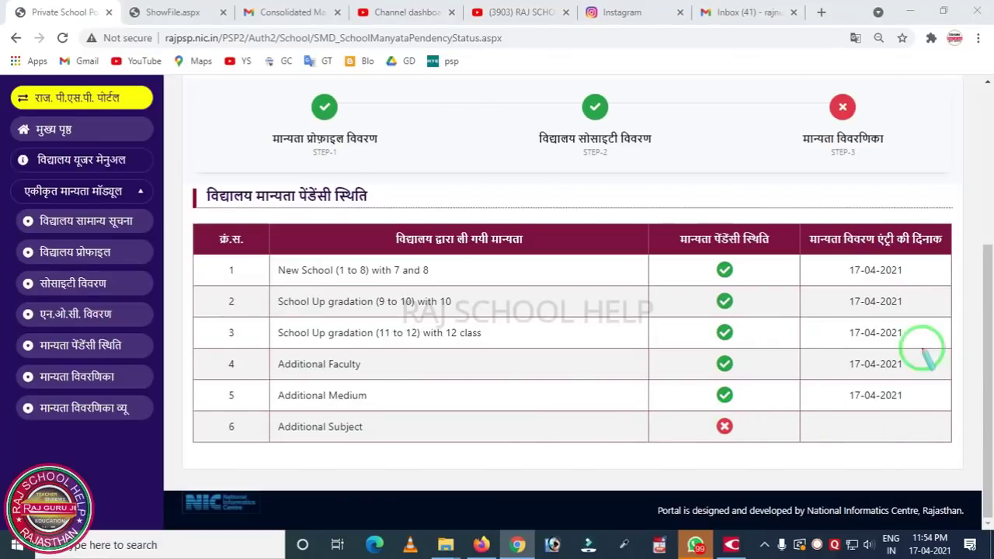
pyautogui.moveTo(806, 226)
pyautogui.mouseDown()
pyautogui.moveTo(868, 371)
pyautogui.moveTo(949, 452)
pyautogui.mouseUp()
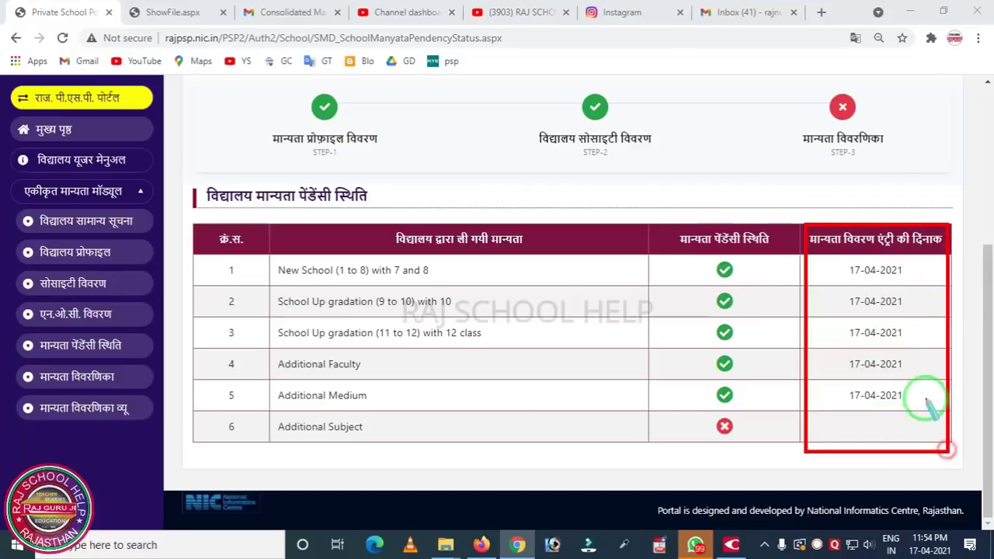
pyautogui.moveTo(815, 241); pyautogui.dragTo(940, 438)
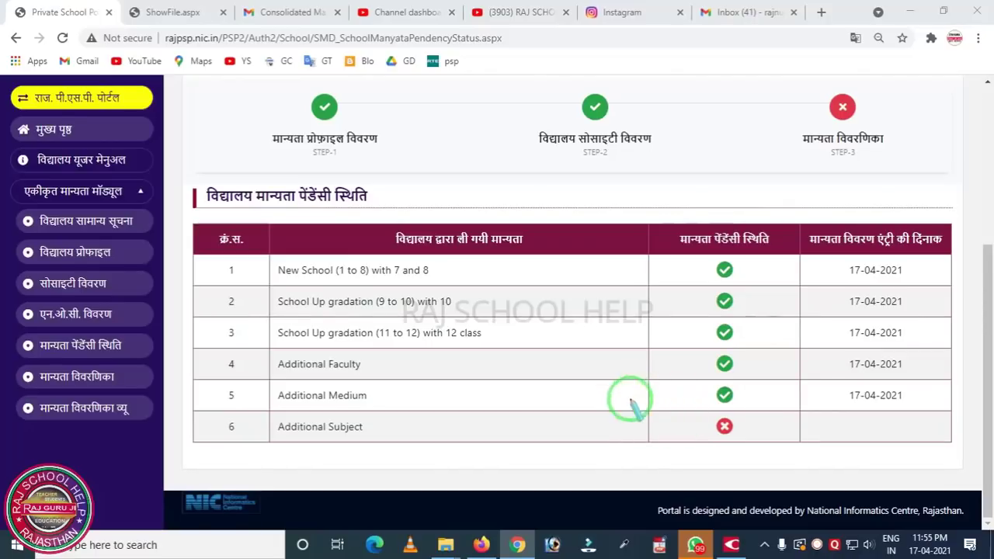
pyautogui.moveTo(678, 247); pyautogui.dragTo(746, 461)
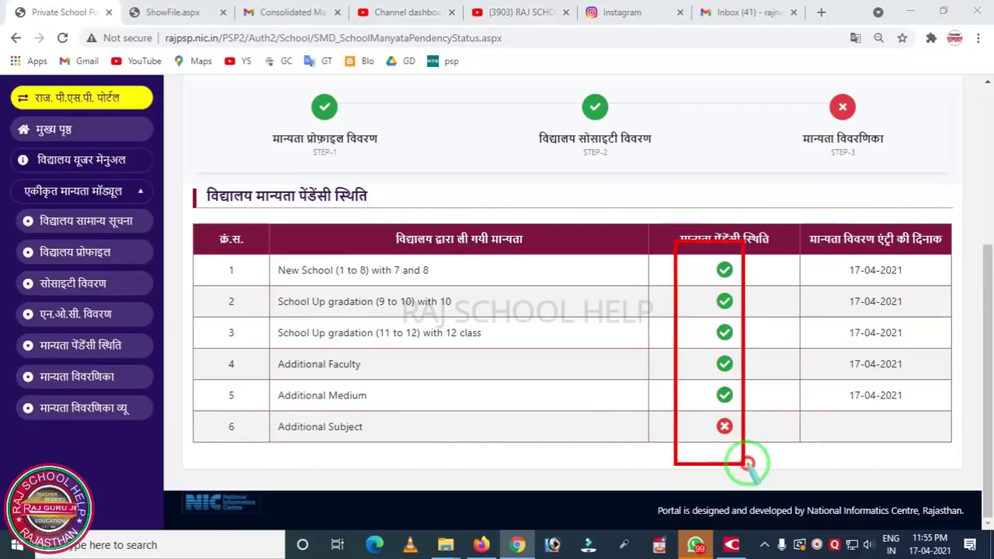
pyautogui.moveTo(645, 231); pyautogui.dragTo(818, 439)
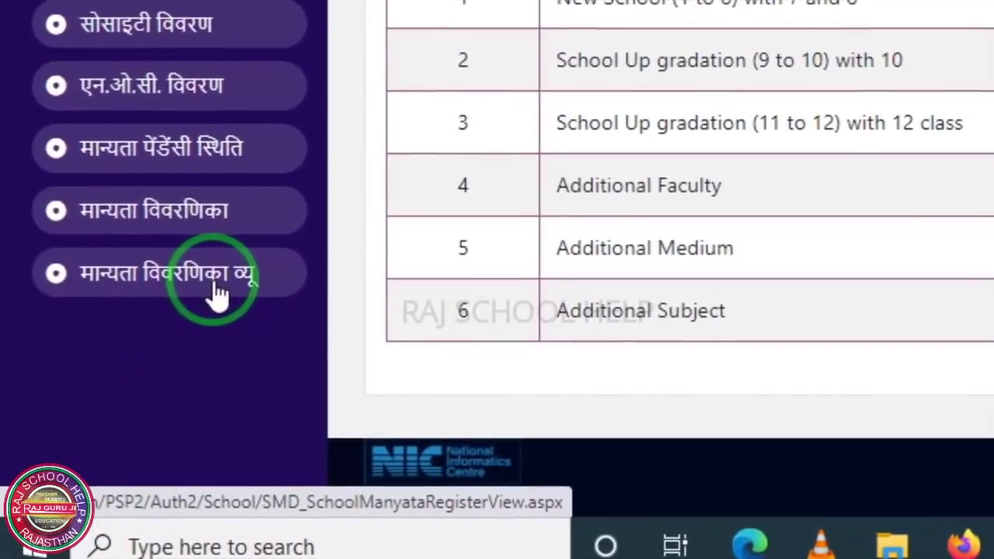
# - Open मान्यता विवरणिका व्यू and skim the combined view of all recognition records entered by the school
pyautogui.click(218, 283)
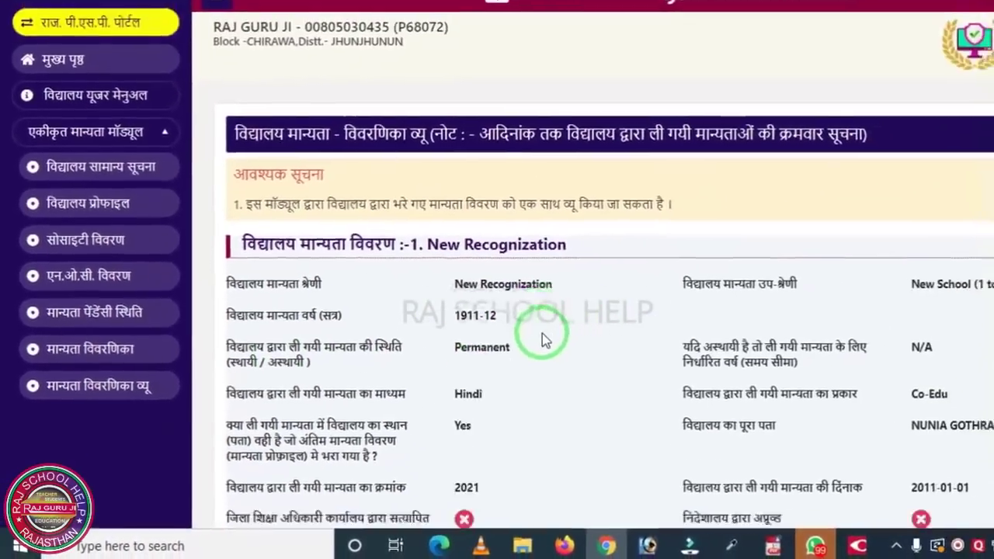
pyautogui.scroll(-2, 608, 312)
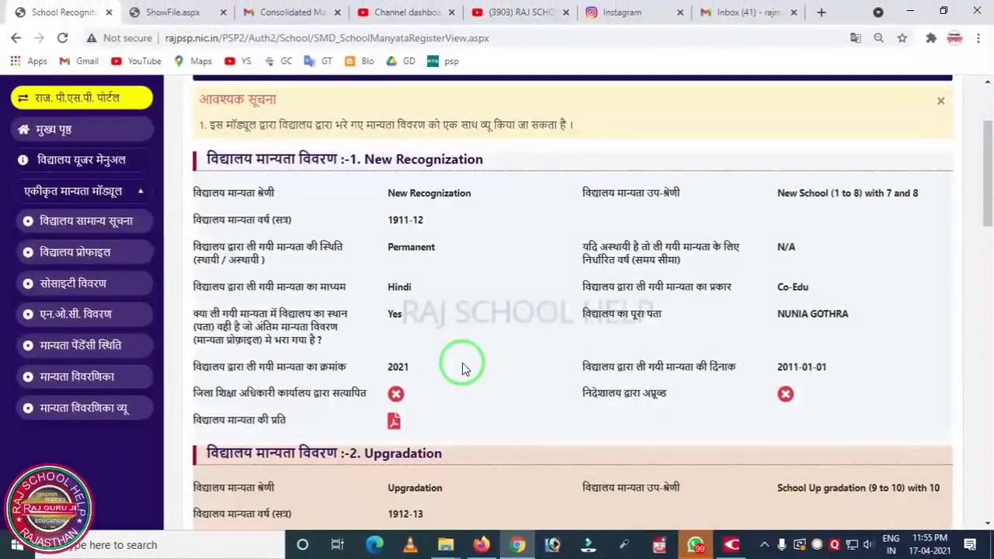
pyautogui.scroll(-7, 462, 368)
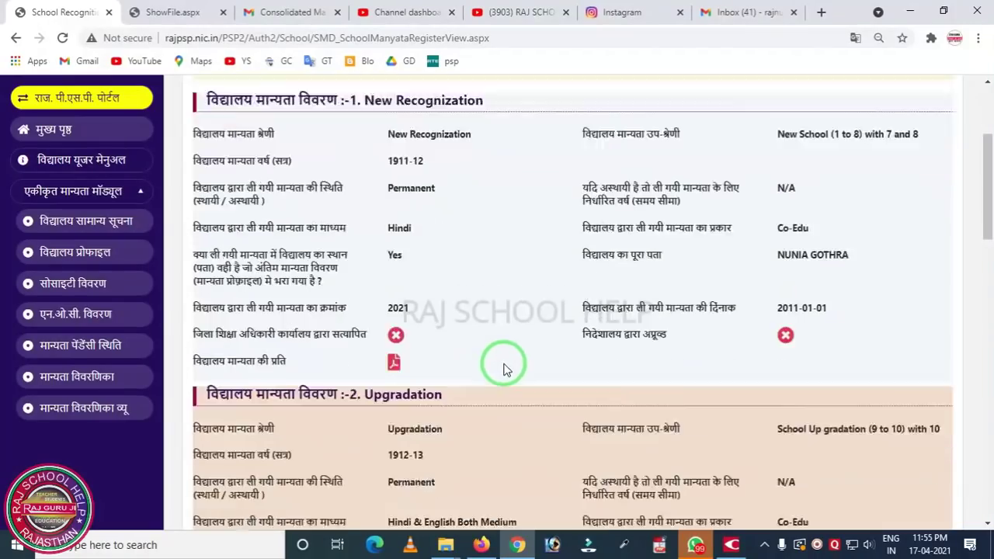
pyautogui.scroll(-10, 489, 350)
pyautogui.scroll(14, 497, 373)
pyautogui.scroll(6, 482, 393)
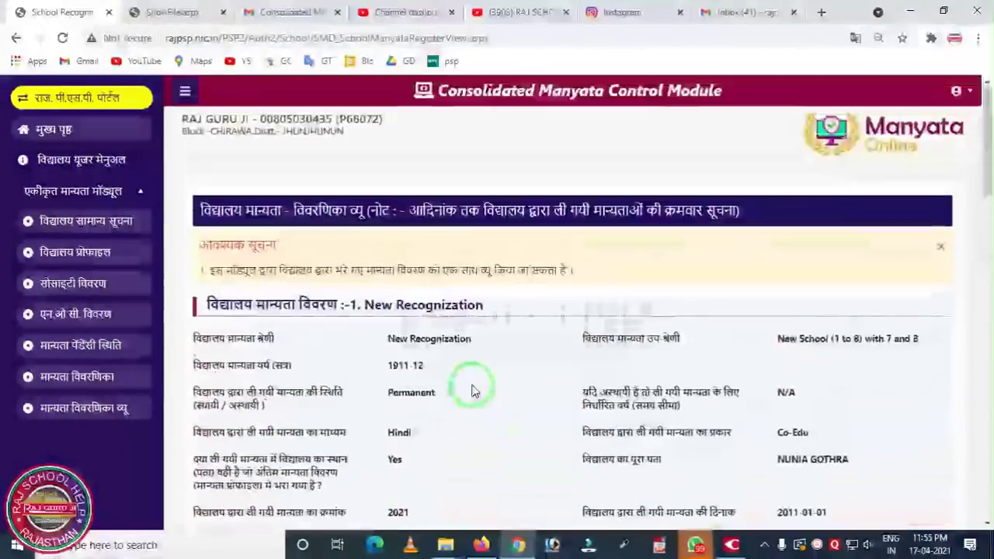
pyautogui.scroll(-4, 477, 393)
pyautogui.scroll(1, 471, 388)
pyautogui.scroll(-1, 471, 382)
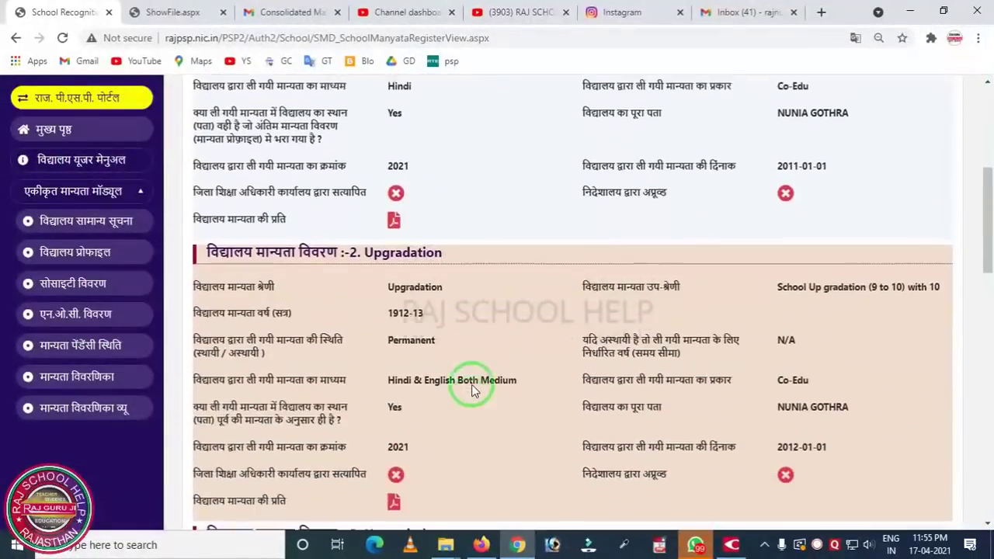
# - Go through the numbered recognition records in order, from New Recognization through both Upgradation entries and Additional Medium to Additional Faculty
pyautogui.scroll(5, 471, 389)
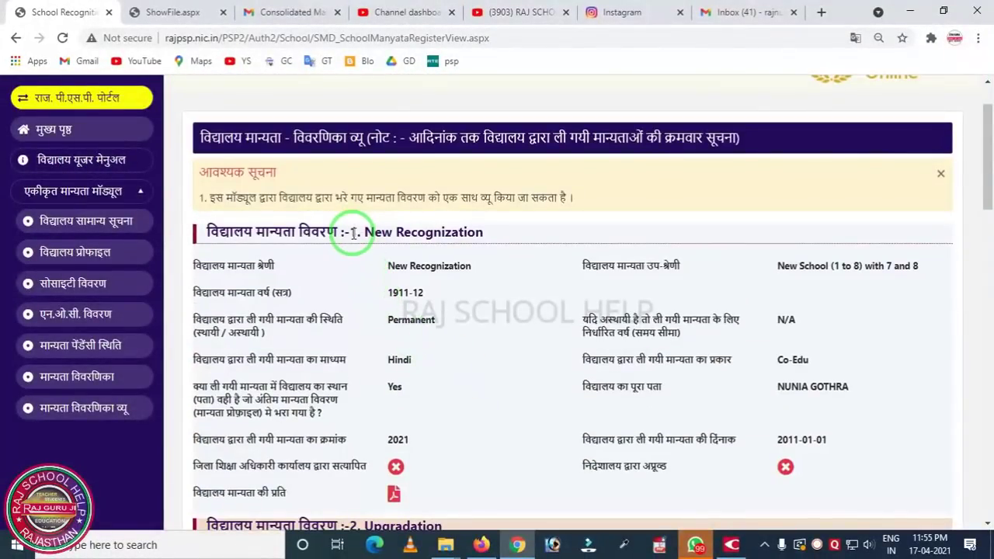
pyautogui.scroll(-3, 354, 233)
pyautogui.scroll(-4, 357, 302)
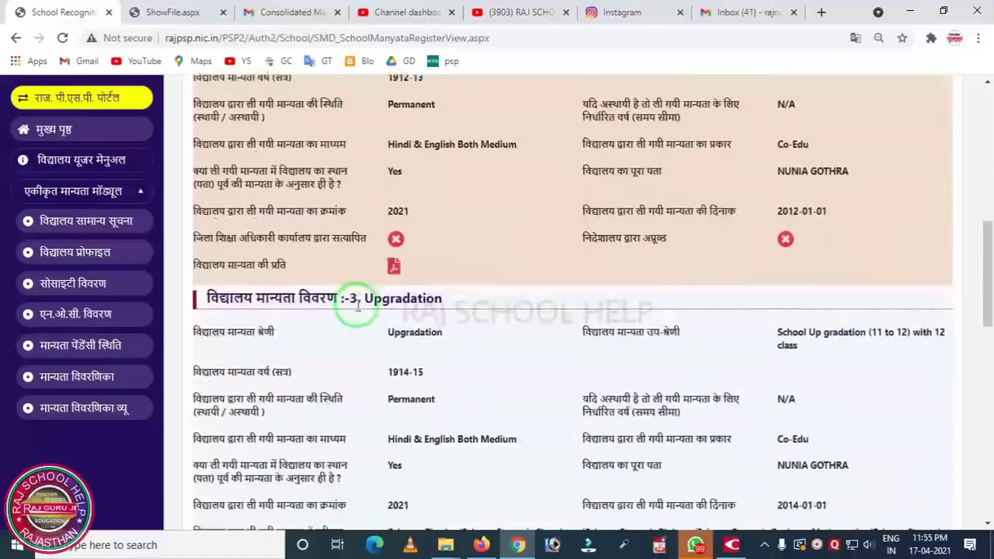
pyautogui.scroll(-5, 366, 337)
pyautogui.scroll(-5, 369, 400)
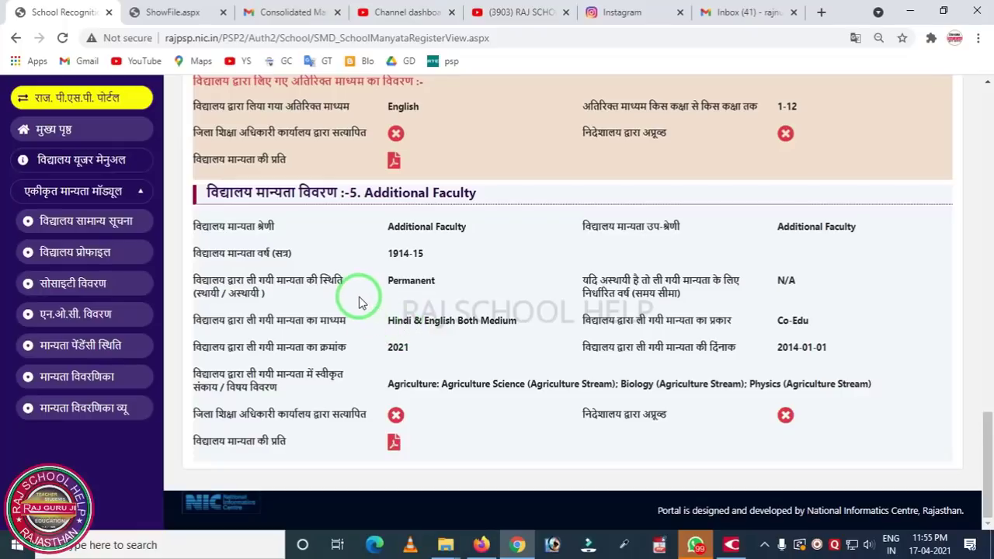
pyautogui.scroll(15, 466, 373)
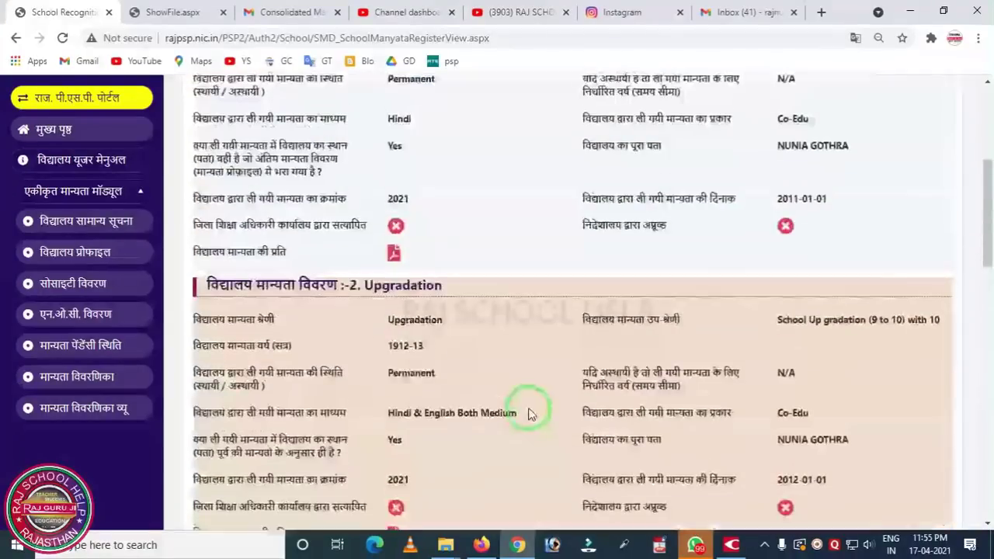
pyautogui.scroll(3, 404, 271)
pyautogui.scroll(2, 466, 326)
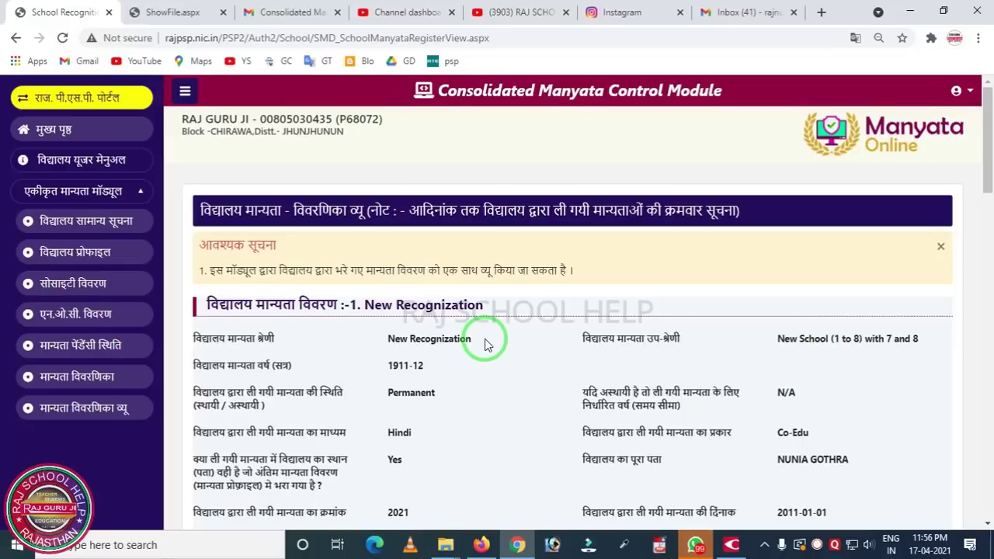
# - Examine the New Recognization record's status for जिला शिक्षा अधिकारी कार्यालय द्वारा सत्यापित and निदेशालय द्वारा अप्रूव्ड
pyautogui.scroll(-3, 485, 345)
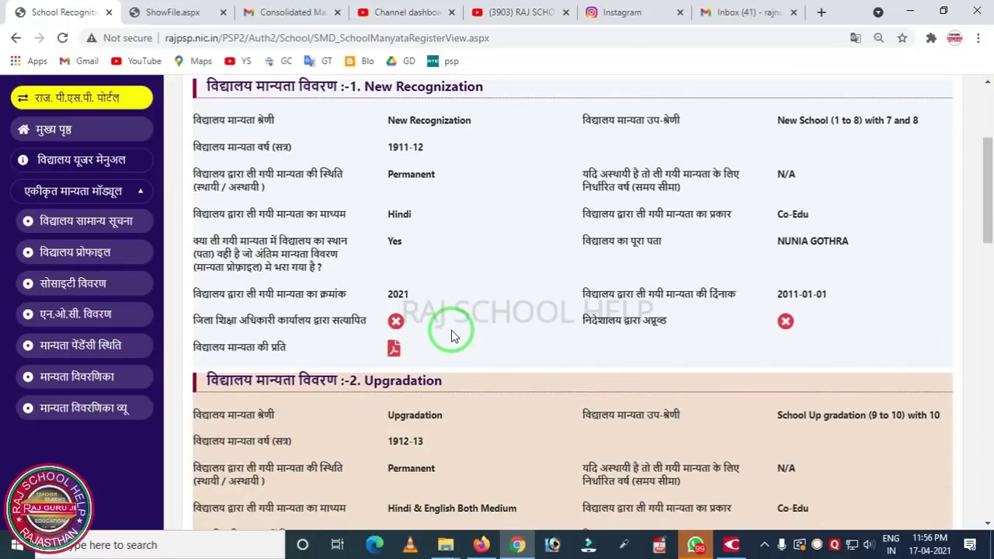
pyautogui.moveTo(177, 79)
pyautogui.mouseDown()
pyautogui.moveTo(346, 330)
pyautogui.moveTo(682, 397)
pyautogui.moveTo(904, 398)
pyautogui.mouseUp()
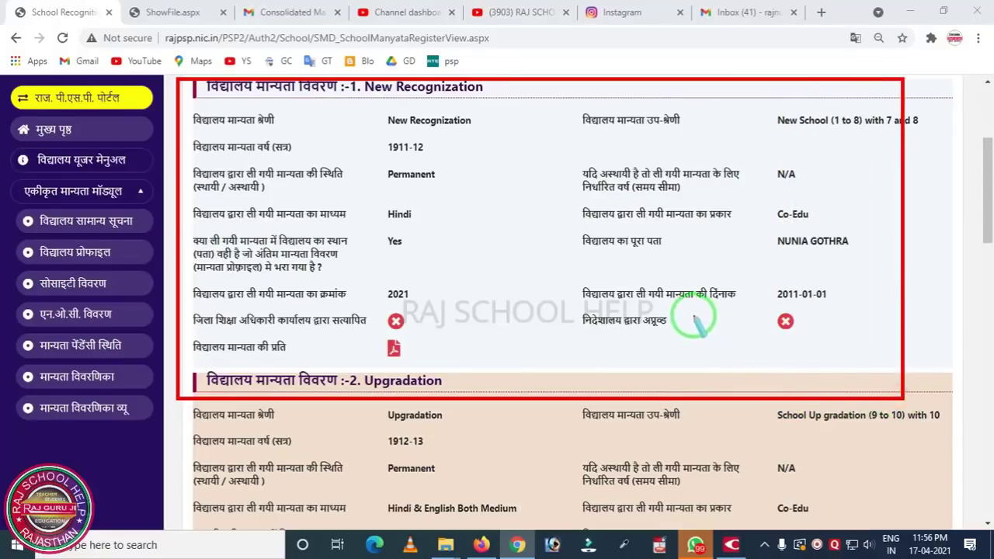
pyautogui.click(844, 281)
pyautogui.moveTo(772, 92); pyautogui.dragTo(949, 160)
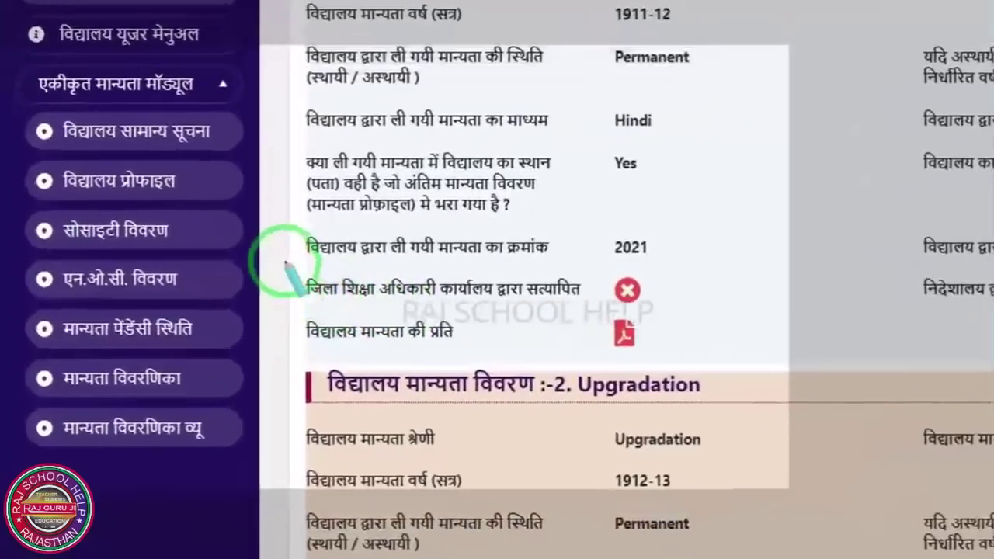
pyautogui.moveTo(286, 263)
pyautogui.mouseDown()
pyautogui.moveTo(346, 307)
pyautogui.moveTo(683, 321)
pyautogui.mouseUp()
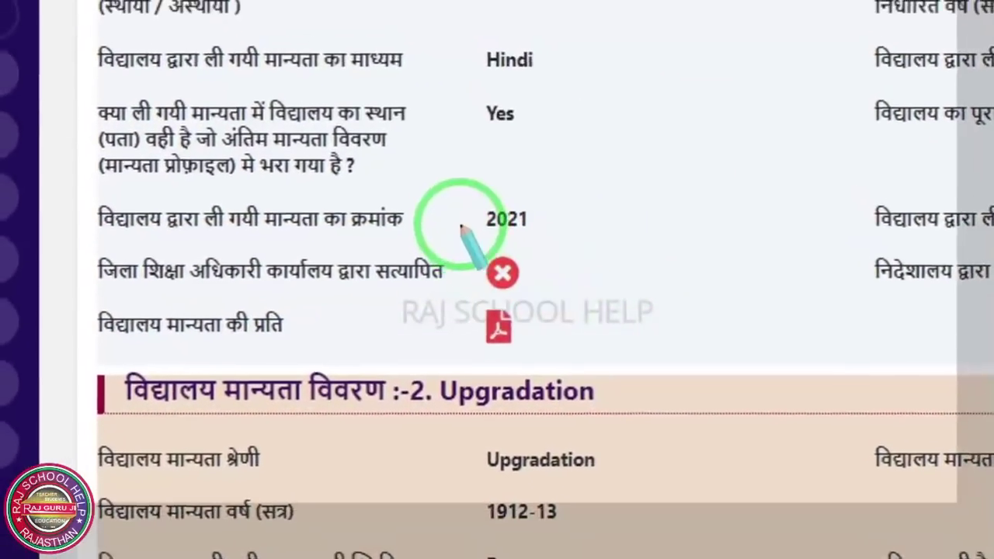
pyautogui.moveTo(514, 201); pyautogui.dragTo(589, 283)
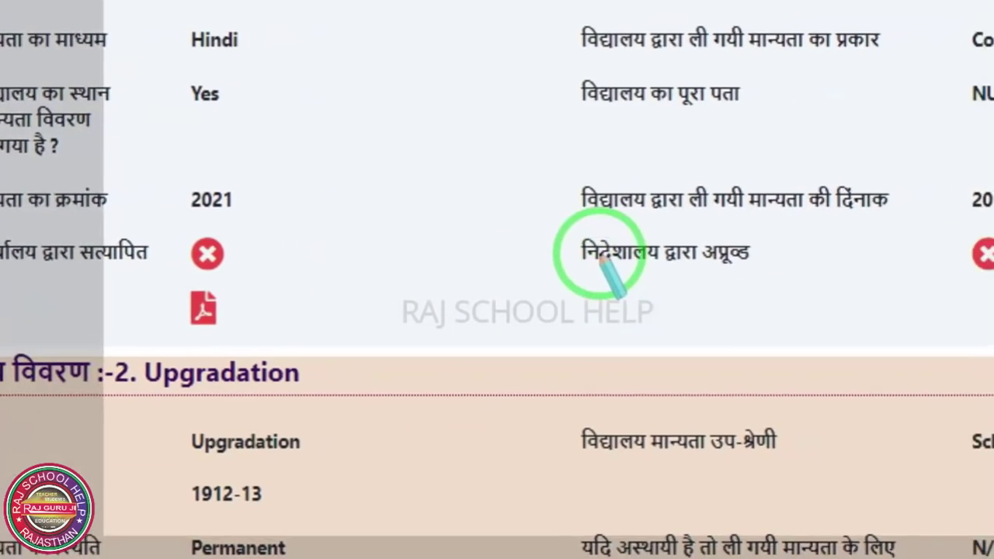
pyautogui.moveTo(639, 184)
pyautogui.mouseDown()
pyautogui.moveTo(637, 226)
pyautogui.moveTo(854, 303)
pyautogui.mouseUp()
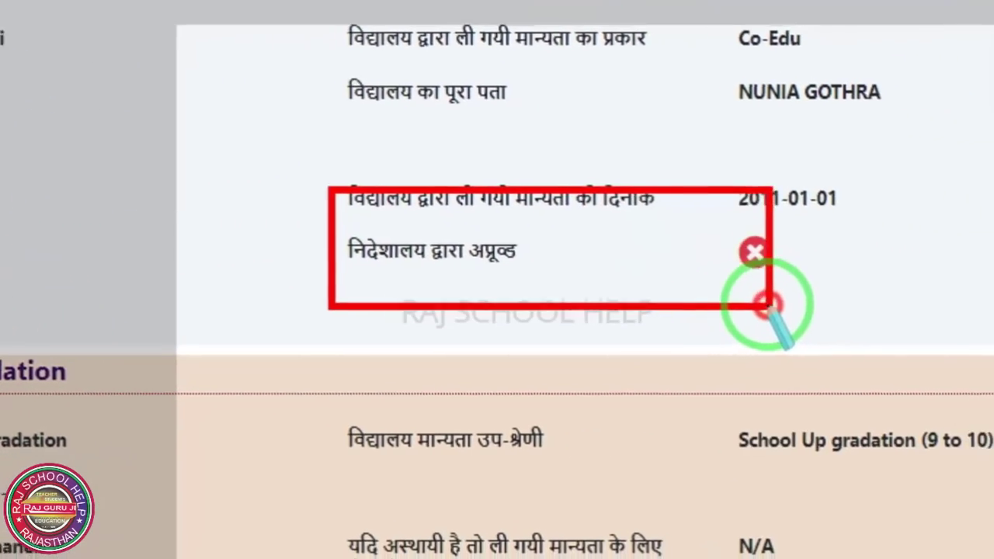
pyautogui.moveTo(388, 201); pyautogui.dragTo(492, 300)
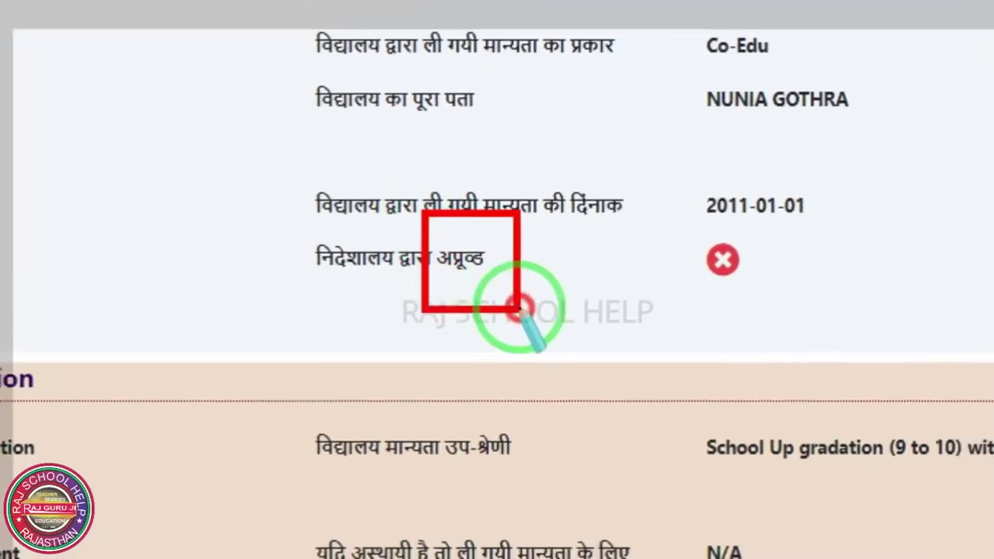
pyautogui.moveTo(590, 172)
pyautogui.mouseDown()
pyautogui.moveTo(653, 244)
pyautogui.moveTo(757, 312)
pyautogui.mouseUp()
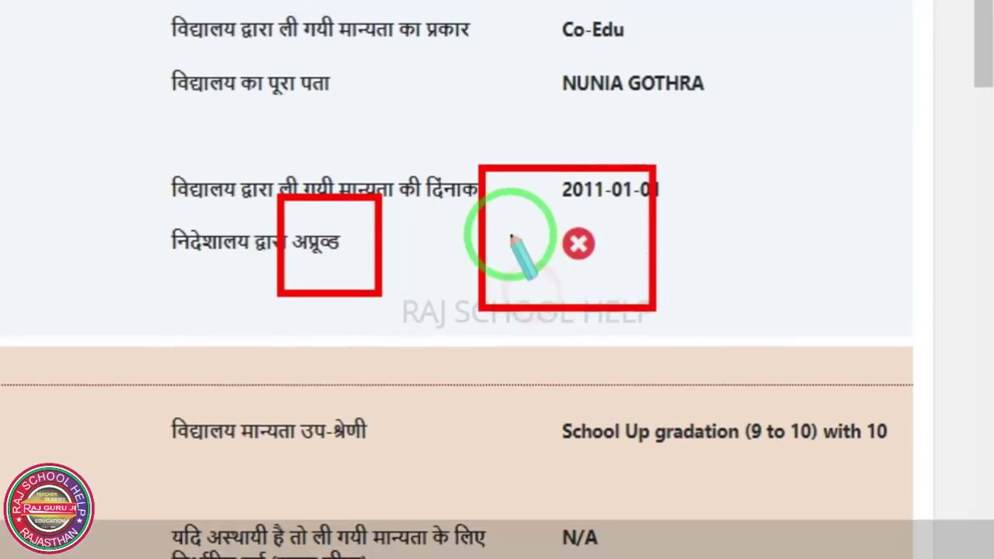
pyautogui.moveTo(500, 169); pyautogui.dragTo(594, 311)
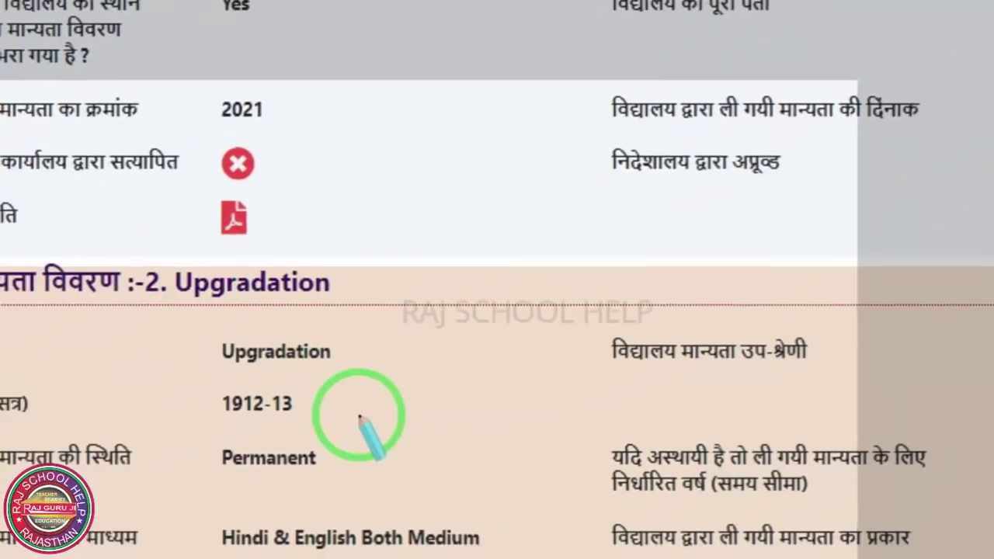
# - Check the district office verification and directorate approval statuses on the Upgradation, Additional Medium and Additional Faculty records
pyautogui.scroll(-2, 358, 412)
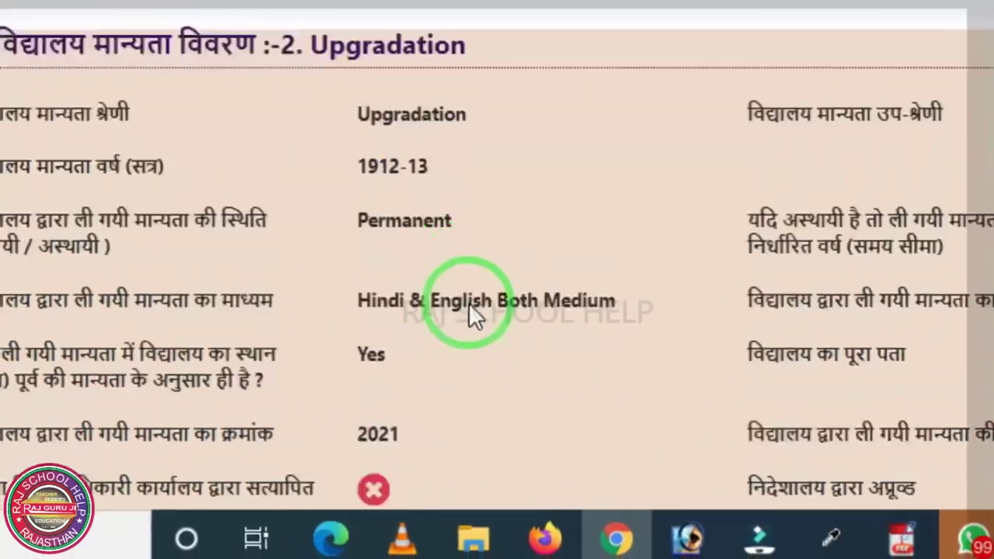
pyautogui.scroll(-3, 468, 302)
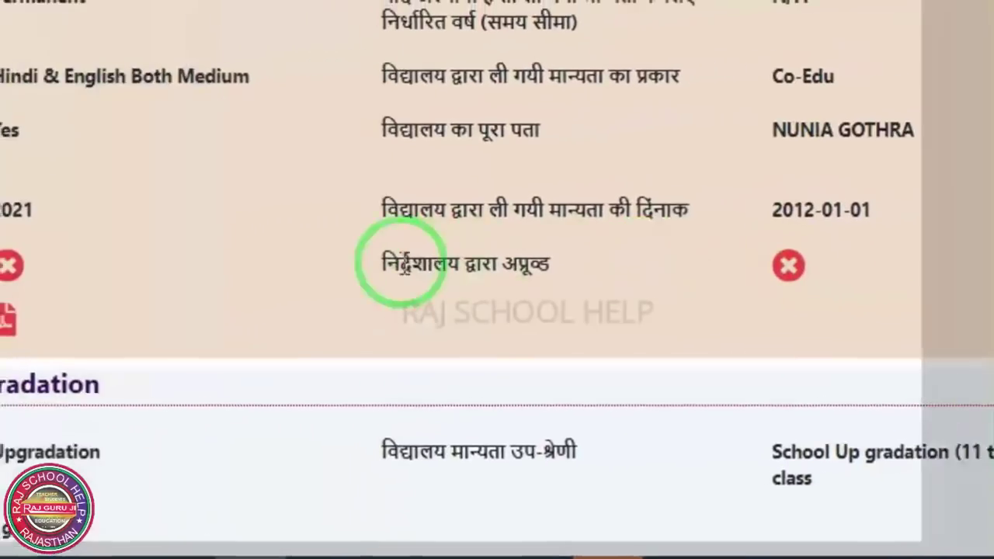
pyautogui.scroll(-8, 333, 283)
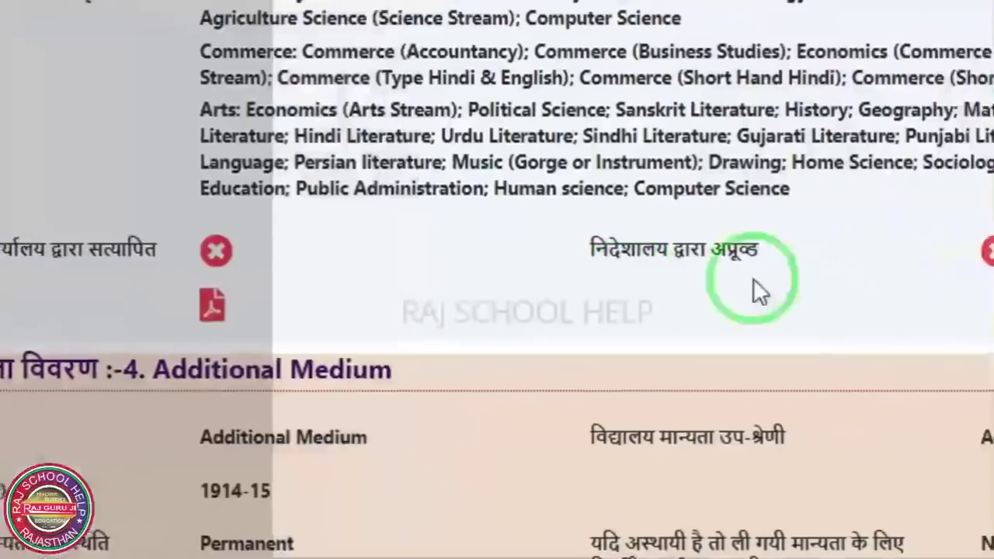
pyautogui.scroll(-5, 393, 279)
pyautogui.scroll(-3, 371, 281)
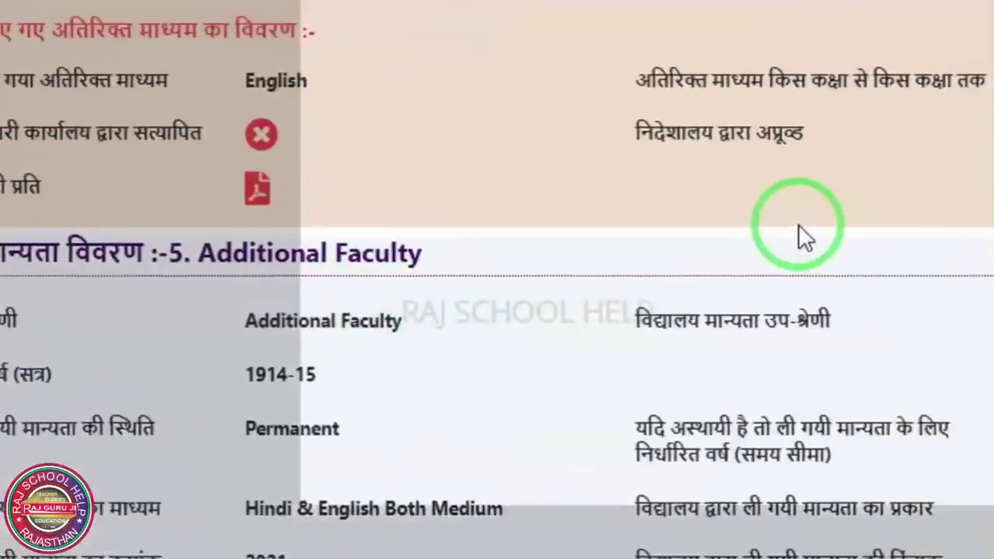
pyautogui.scroll(-3, 800, 233)
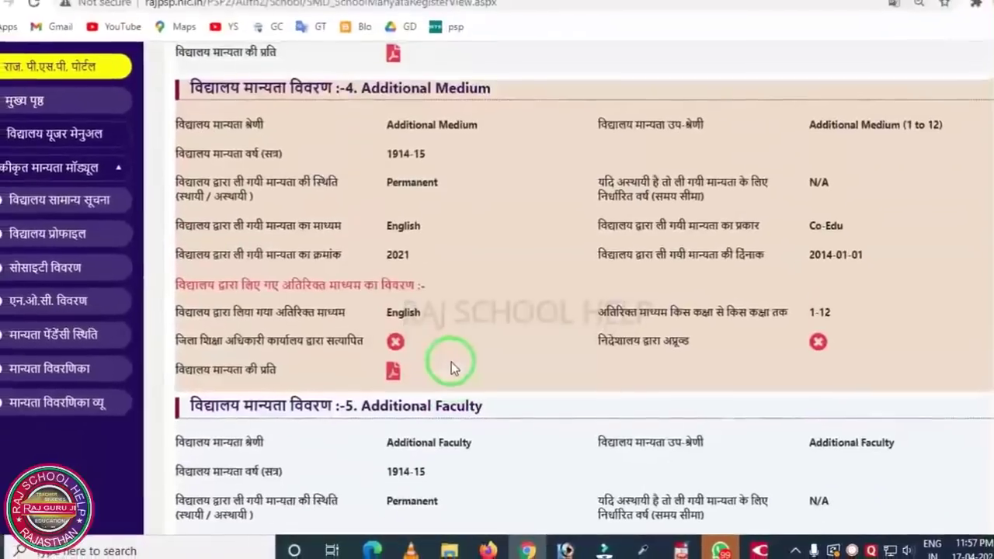
# - Review the saved recognition details once more across the New Recognization, Upgradation and Additional Medium records
pyautogui.scroll(2, 455, 360)
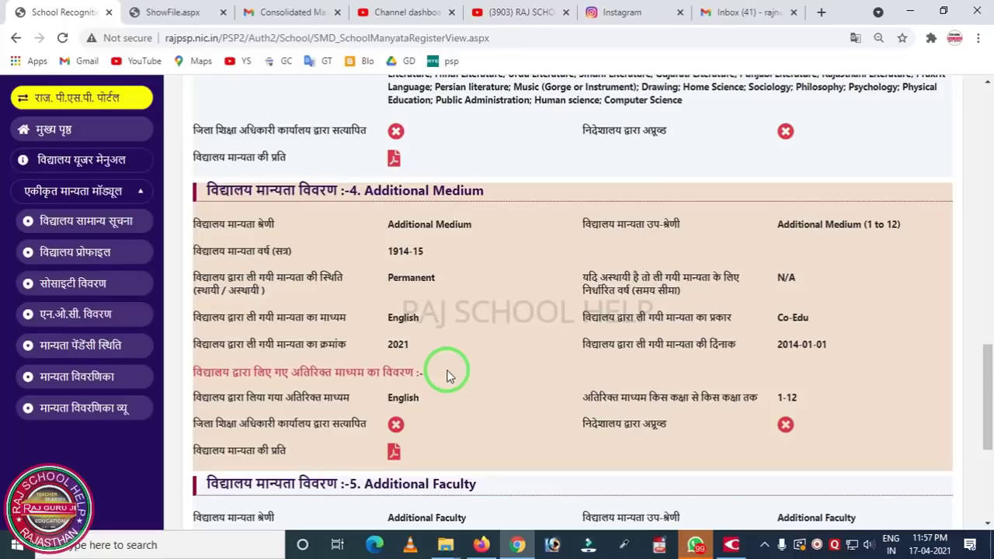
pyautogui.scroll(10, 446, 375)
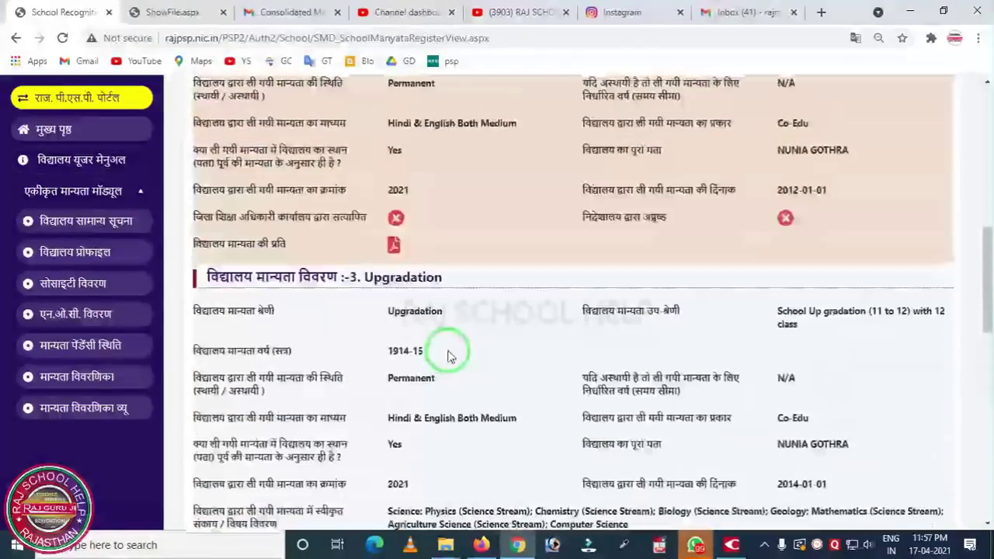
pyautogui.scroll(-2, 447, 354)
pyautogui.scroll(4, 446, 355)
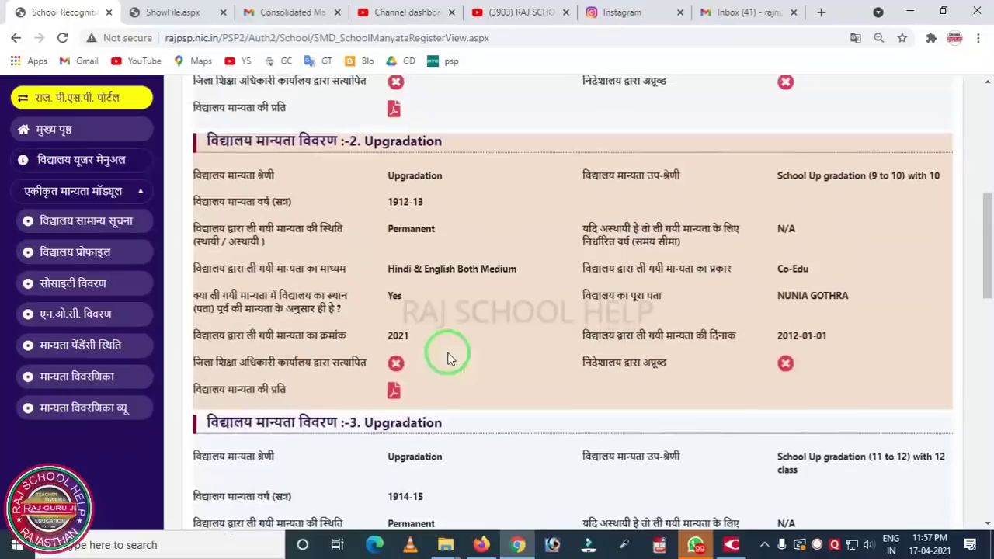
pyautogui.scroll(1, 442, 359)
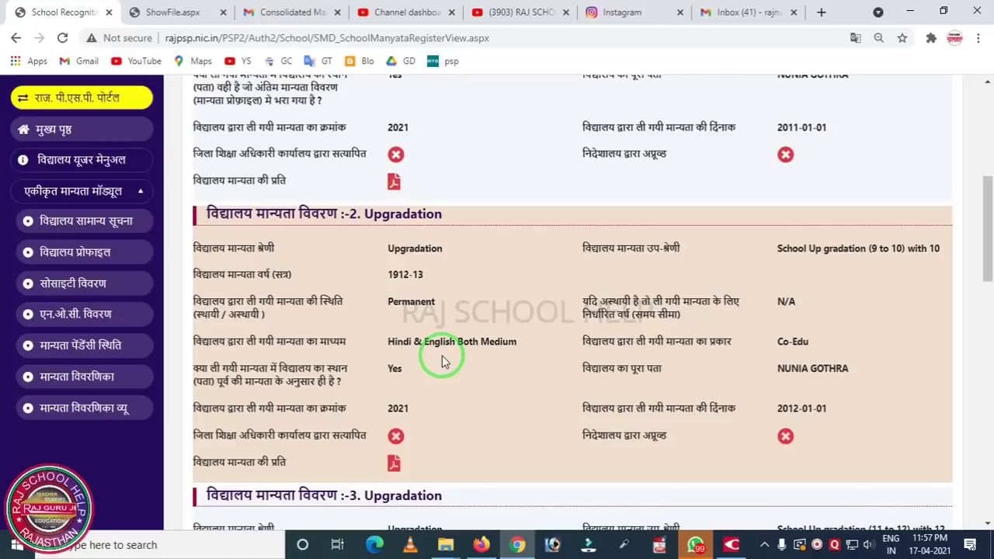
pyautogui.scroll(3, 442, 361)
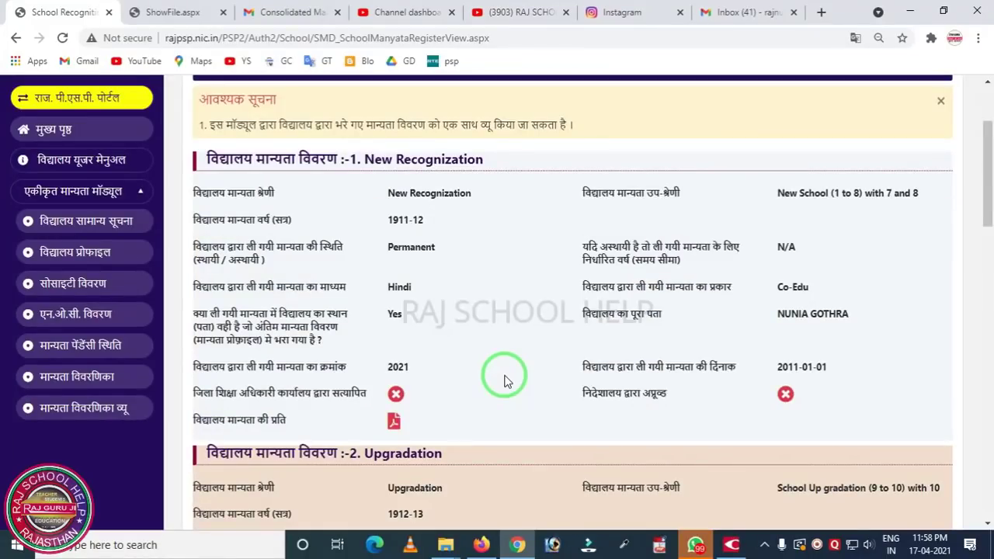
pyautogui.scroll(-9, 504, 381)
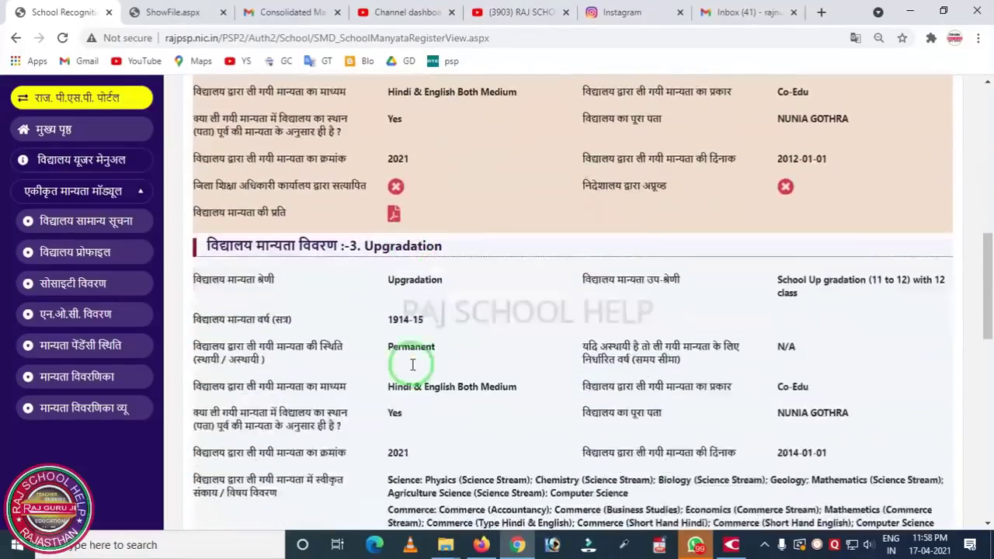
pyautogui.scroll(-4, 414, 371)
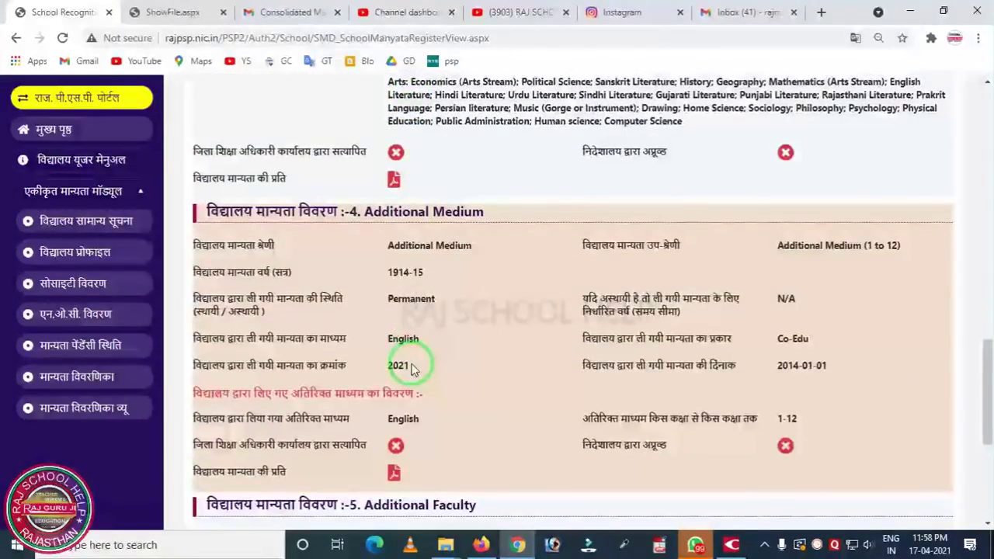
pyautogui.scroll(10, 413, 370)
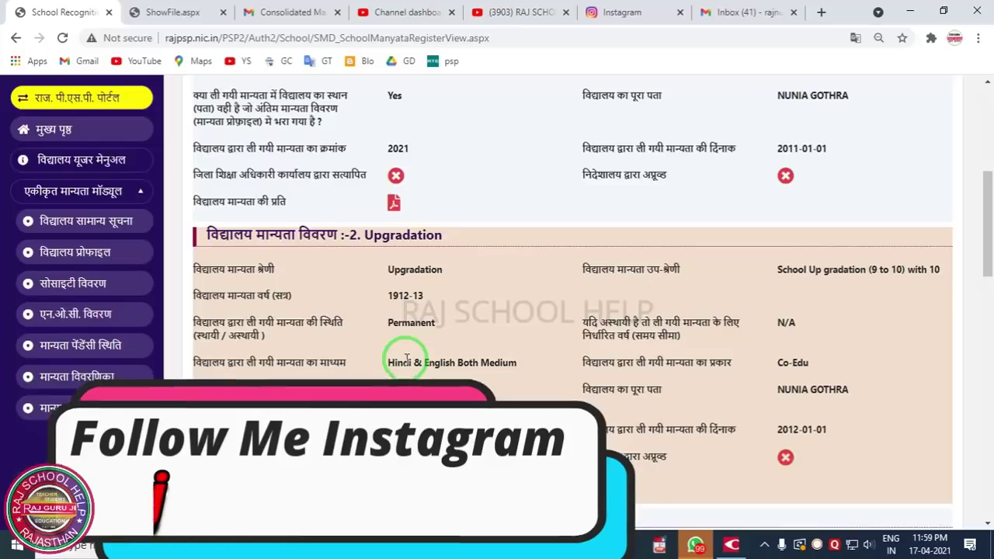
# - Open the विद्यालय प्रोफाइल page and check the completion marks of the profile, society and मान्यता विवरणिका steps
pyautogui.scroll(5, 400, 365)
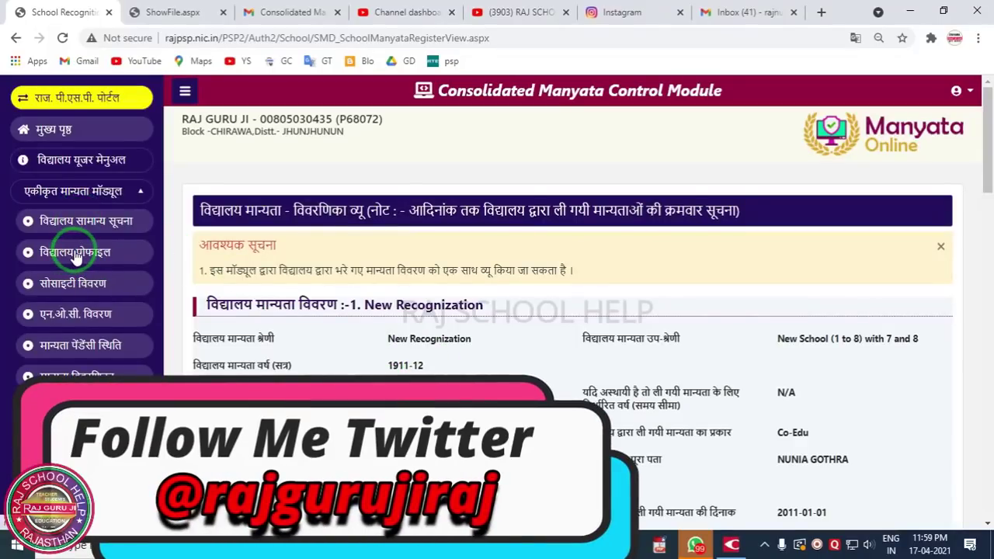
pyautogui.scroll(-1, 423, 334)
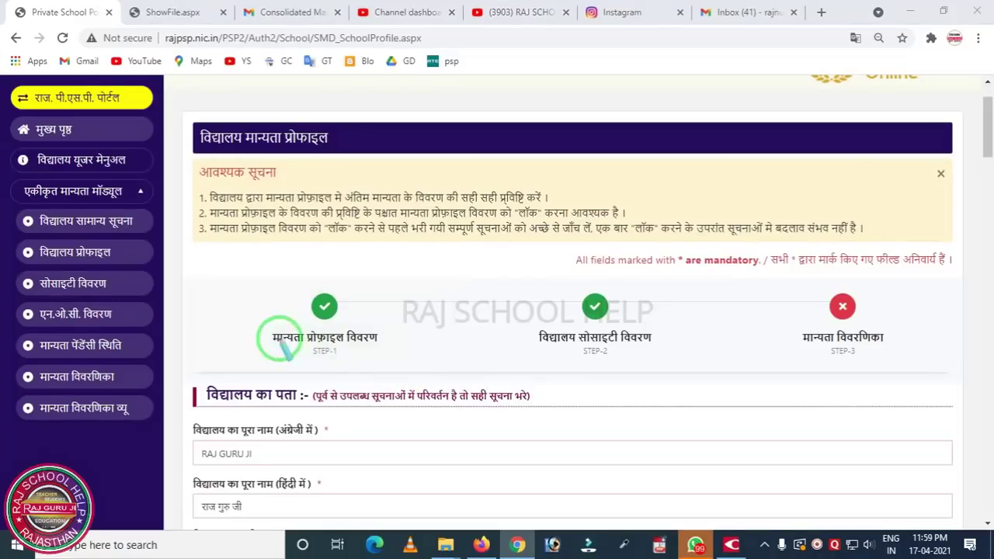
pyautogui.moveTo(230, 257)
pyautogui.mouseDown()
pyautogui.moveTo(328, 381)
pyautogui.moveTo(397, 386)
pyautogui.mouseUp()
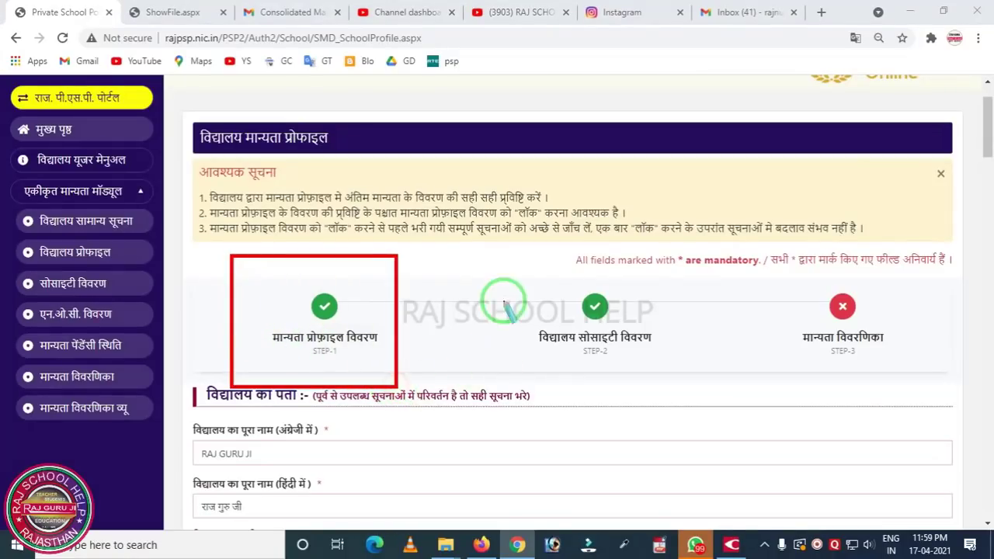
pyautogui.moveTo(490, 267)
pyautogui.mouseDown()
pyautogui.moveTo(559, 372)
pyautogui.moveTo(677, 392)
pyautogui.mouseUp()
pyautogui.press('Escape')
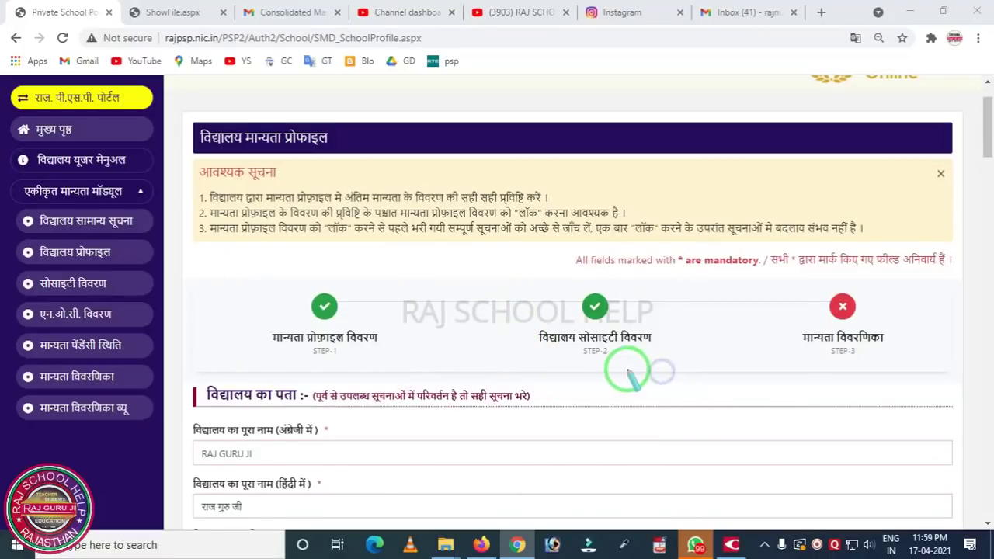
pyautogui.moveTo(773, 279)
pyautogui.mouseDown()
pyautogui.moveTo(794, 354)
pyautogui.moveTo(901, 376)
pyautogui.mouseUp()
pyautogui.rightClick(851, 360)
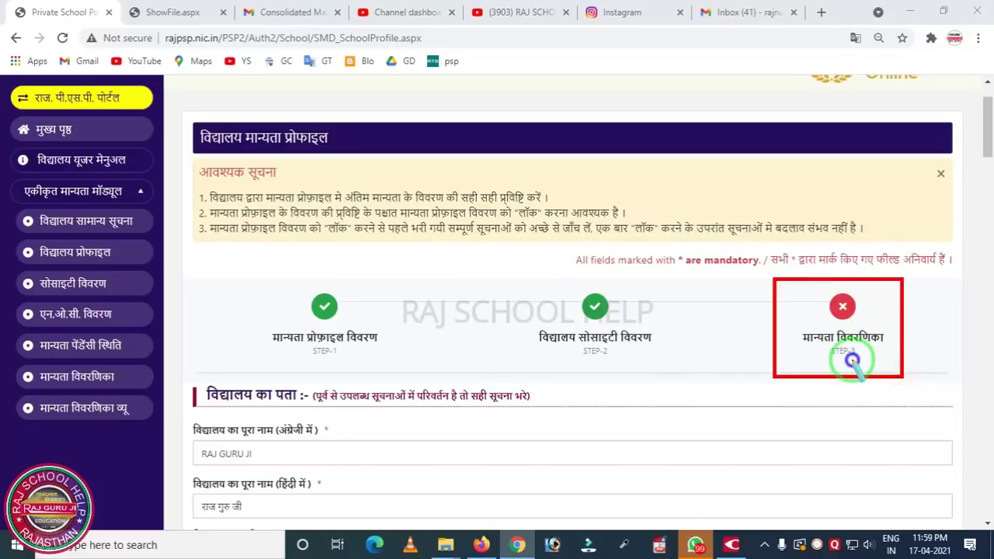
pyautogui.moveTo(774, 266)
pyautogui.mouseDown()
pyautogui.moveTo(823, 358)
pyautogui.moveTo(898, 367)
pyautogui.mouseUp()
pyautogui.rightClick(841, 349)
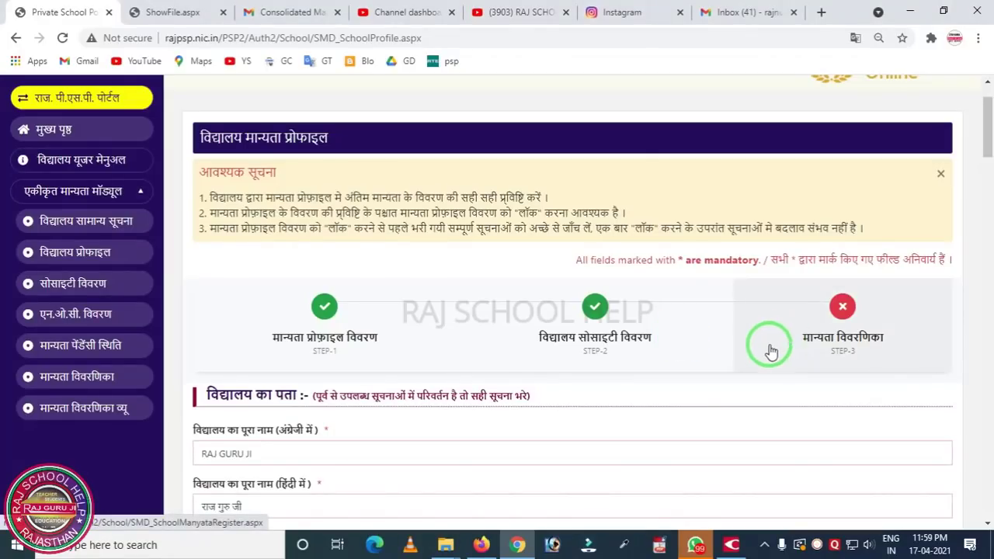
# - Look through the school profile form and compare its three progress steps again, focusing on STEP-3
pyautogui.scroll(-9, 787, 345)
pyautogui.scroll(7, 373, 337)
pyautogui.scroll(1, 401, 345)
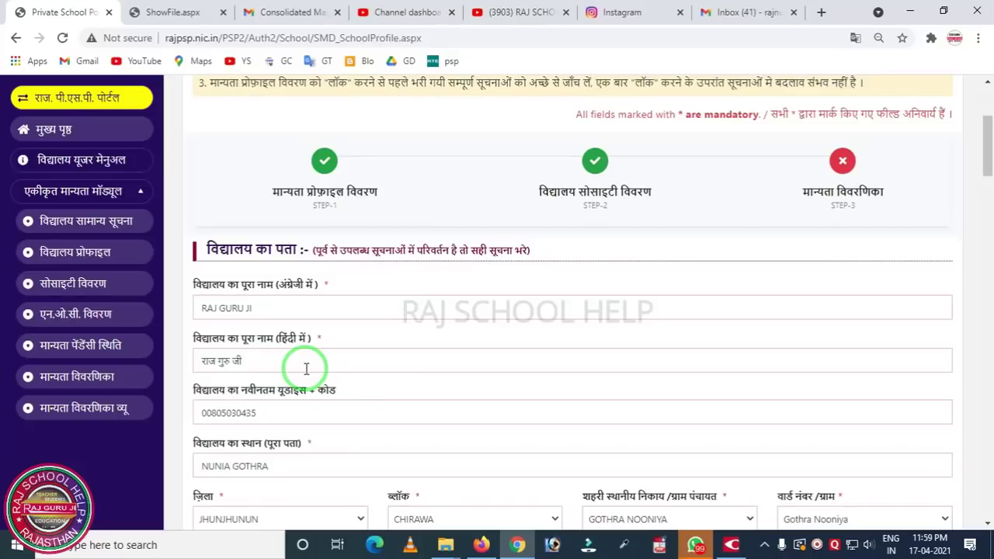
pyautogui.scroll(3, 450, 366)
pyautogui.scroll(-2, 535, 381)
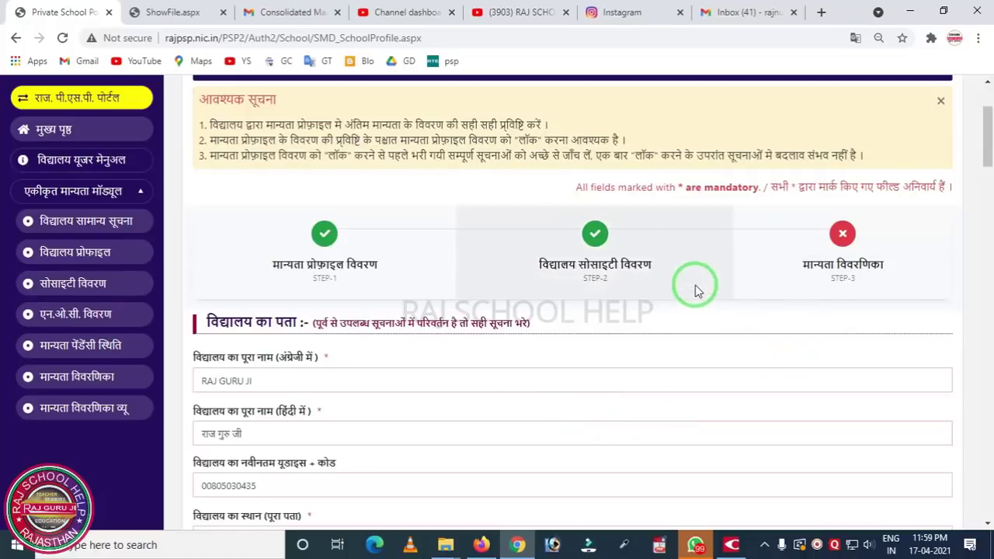
pyautogui.moveTo(232, 209)
pyautogui.mouseDown()
pyautogui.moveTo(722, 324)
pyautogui.moveTo(822, 314)
pyautogui.mouseUp()
pyautogui.moveTo(786, 193); pyautogui.dragTo(909, 317)
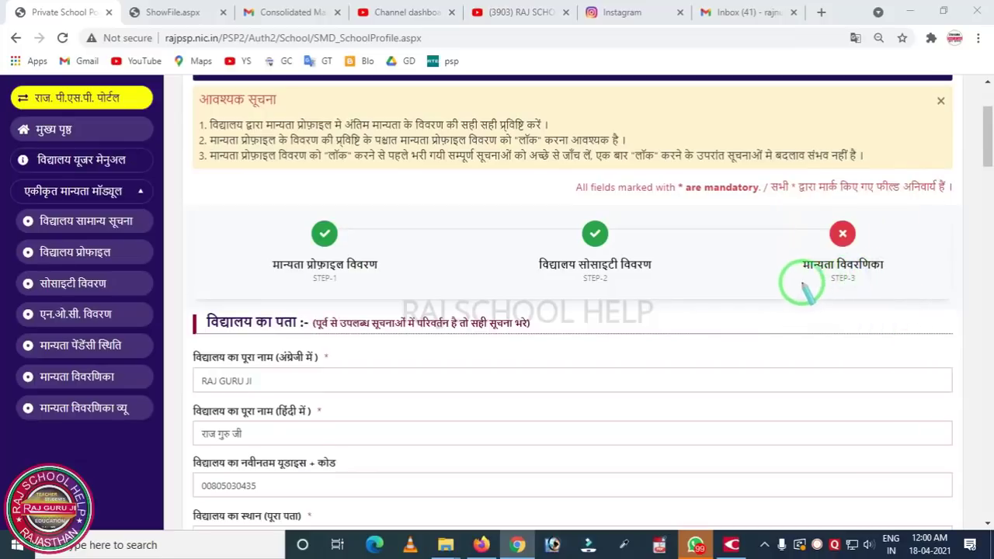
# - Open मान्यता विवरणिका from STEP-3 and review the table of entered recognition records
pyautogui.click(845, 271)
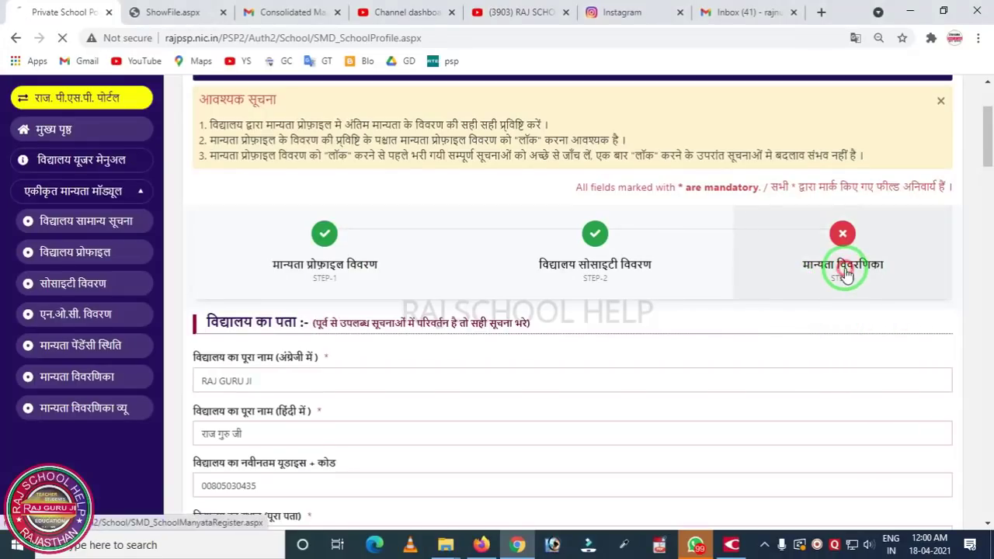
pyautogui.scroll(-10, 557, 338)
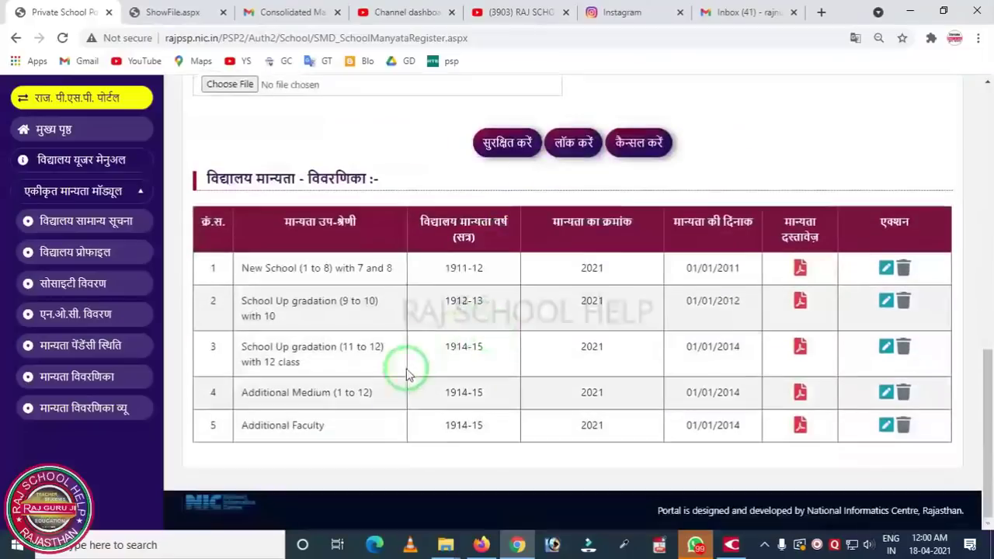
pyautogui.moveTo(175, 236)
pyautogui.mouseDown()
pyautogui.moveTo(249, 458)
pyautogui.moveTo(933, 467)
pyautogui.mouseUp()
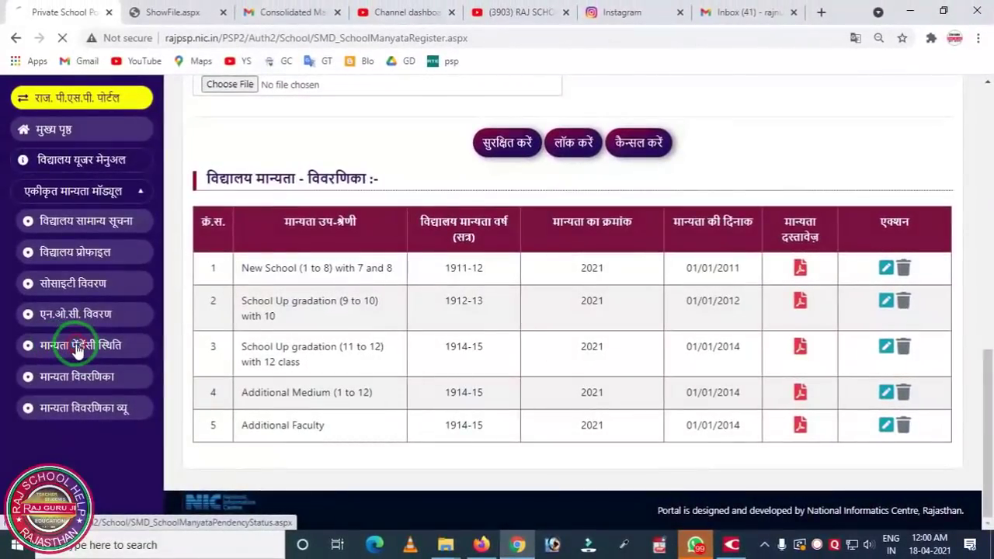
# - Examine the मान्यता पेंडेंसी स्थिति page, checking the Additional Subject row and the three progress steps
pyautogui.scroll(-4, 490, 354)
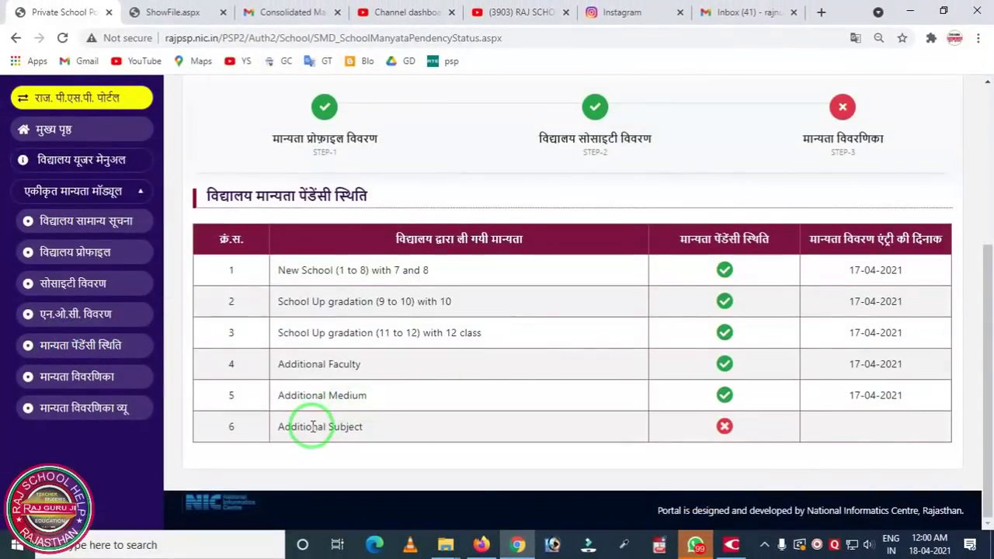
pyautogui.moveTo(199, 401)
pyautogui.mouseDown()
pyautogui.moveTo(329, 449)
pyautogui.moveTo(943, 443)
pyautogui.mouseUp()
pyautogui.rightClick(705, 434)
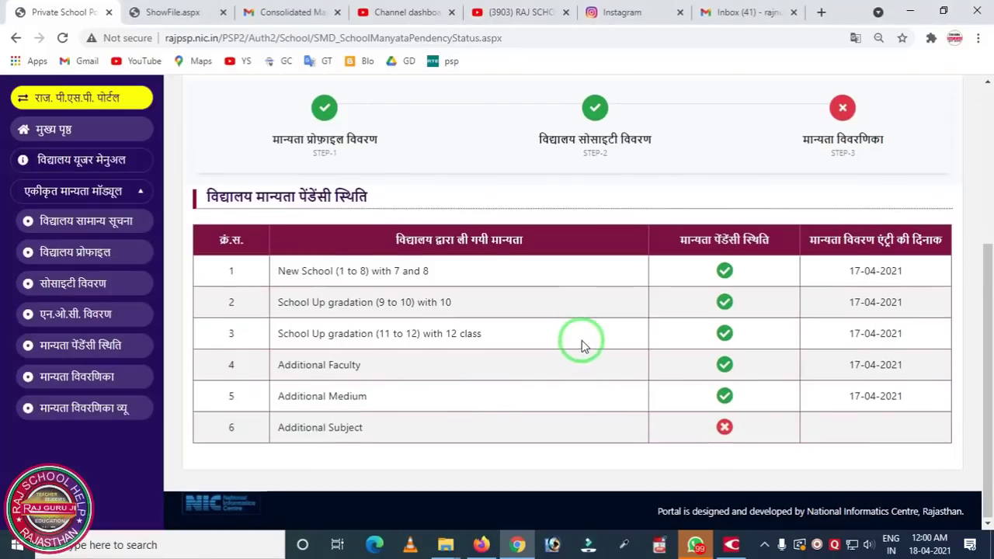
pyautogui.scroll(3, 583, 342)
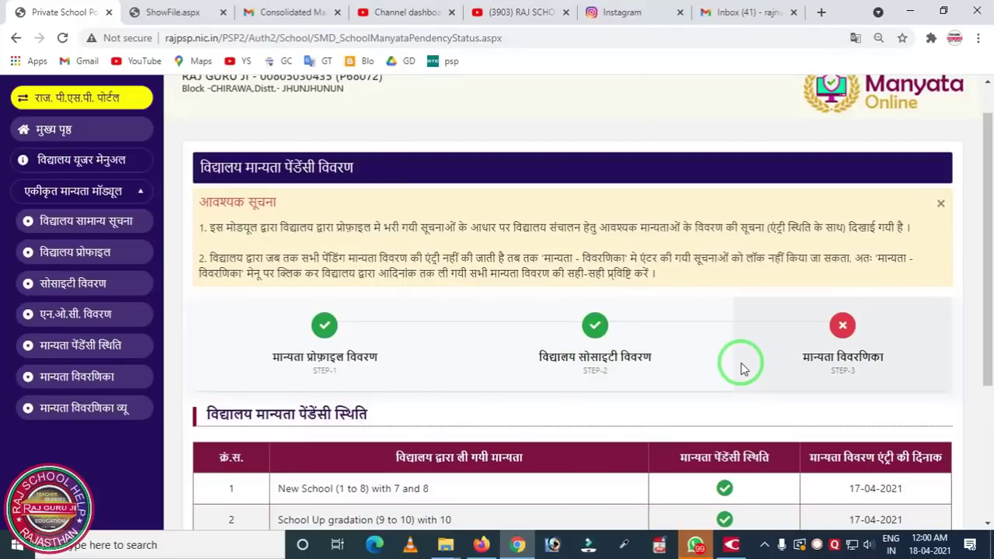
pyautogui.scroll(-3, 636, 398)
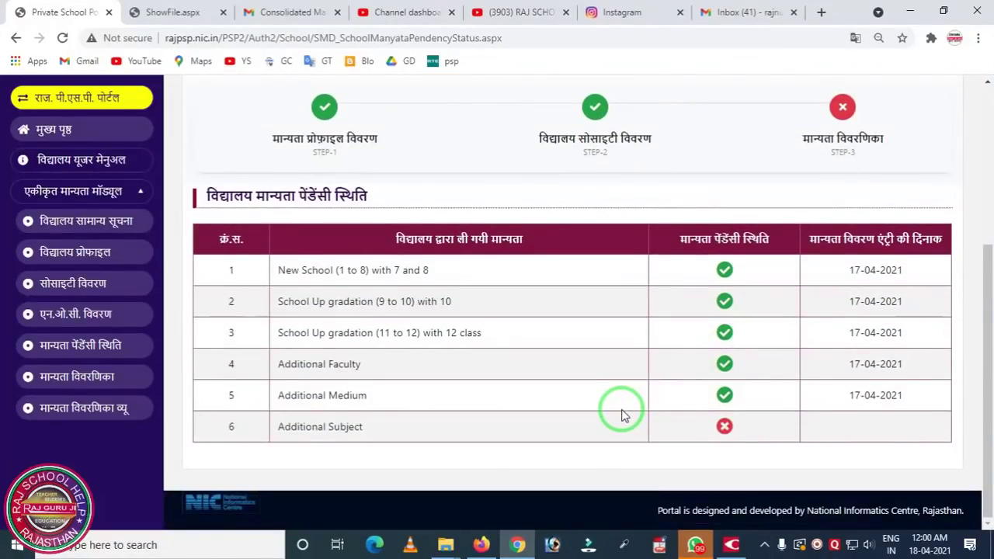
pyautogui.scroll(1, 452, 420)
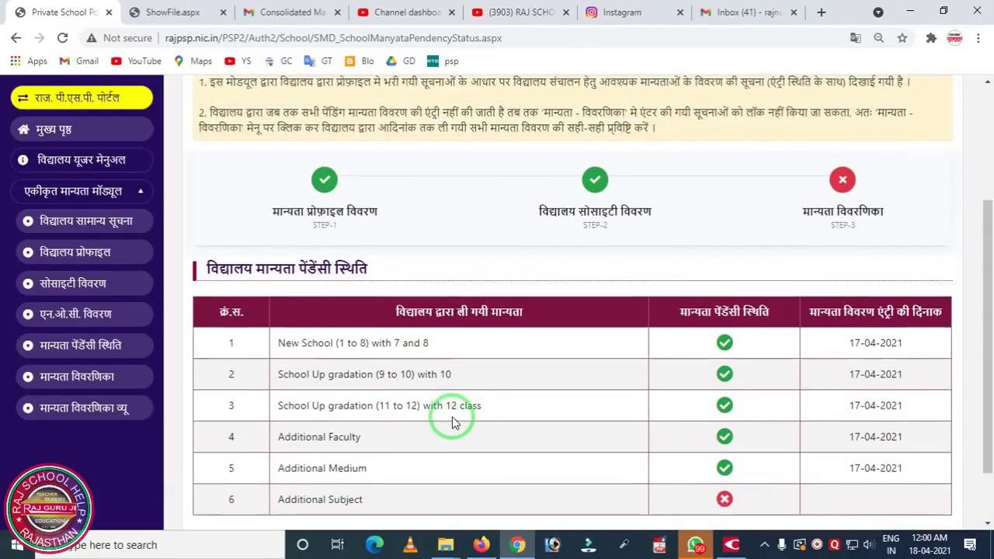
pyautogui.moveTo(229, 145)
pyautogui.mouseDown()
pyautogui.moveTo(314, 208)
pyautogui.moveTo(664, 242)
pyautogui.moveTo(903, 249)
pyautogui.mouseUp()
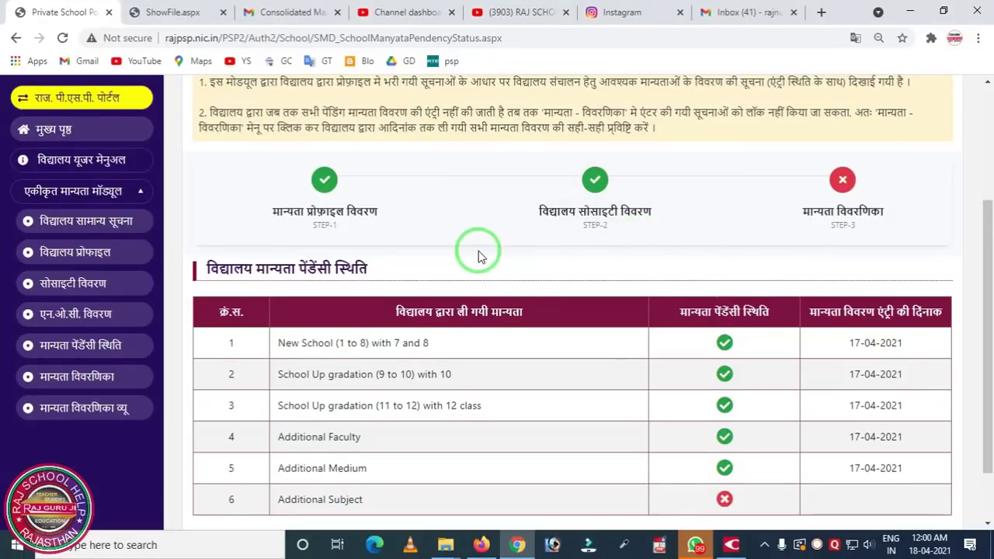
pyautogui.scroll(-1, 478, 256)
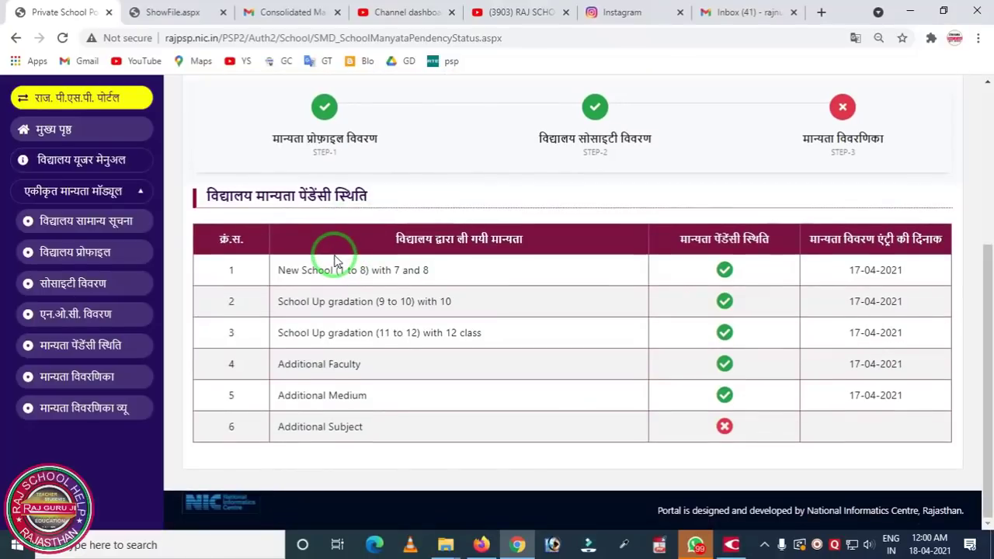
# - Open मान्यता विवरणिका व्यू and examine the approved faculty and subject details and approval statuses of the Upgradation records
pyautogui.click(80, 408)
pyautogui.scroll(-10, 443, 373)
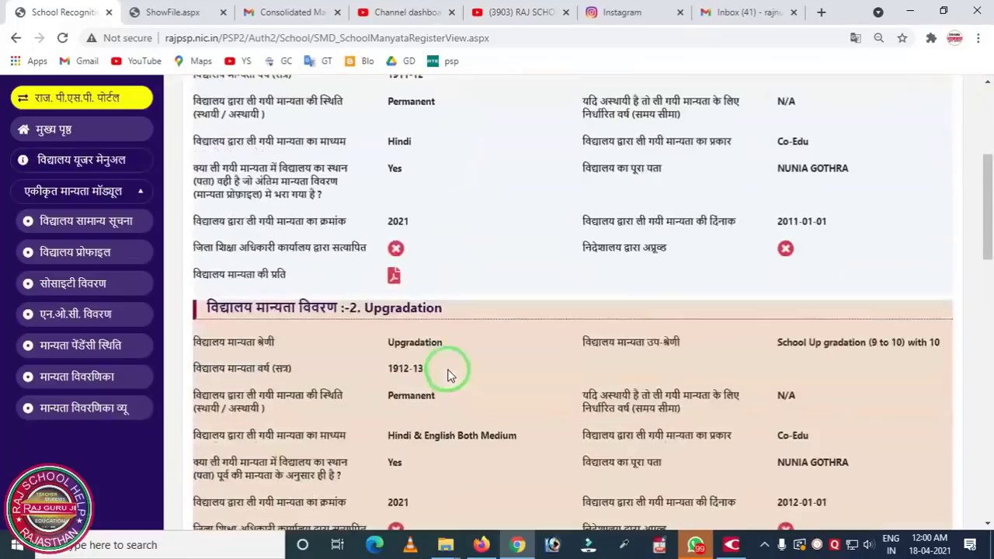
pyautogui.scroll(1, 590, 335)
pyautogui.scroll(-2, 477, 337)
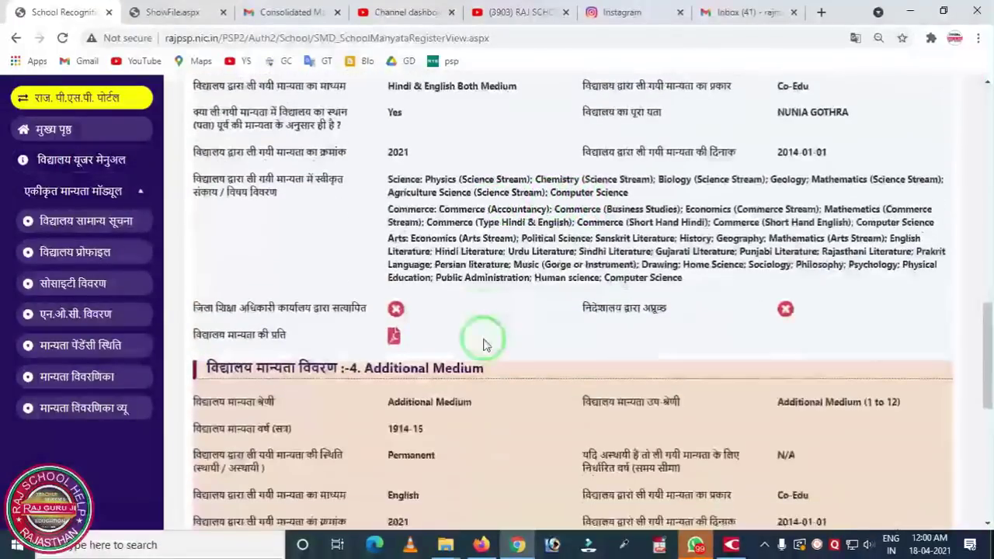
pyautogui.moveTo(295, 261)
pyautogui.mouseDown()
pyautogui.moveTo(539, 397)
pyautogui.moveTo(912, 388)
pyautogui.mouseUp()
pyautogui.click(549, 368)
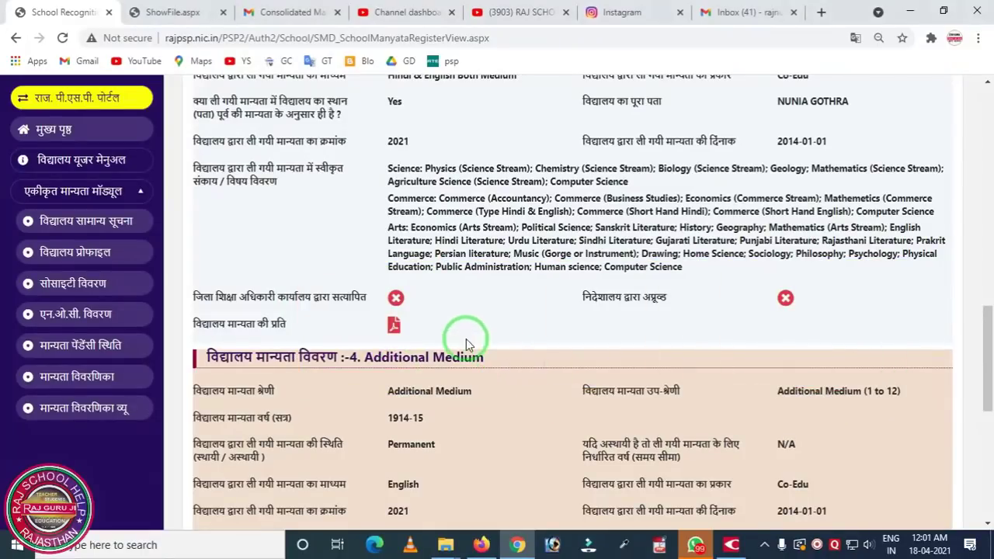
pyautogui.scroll(4, 256, 320)
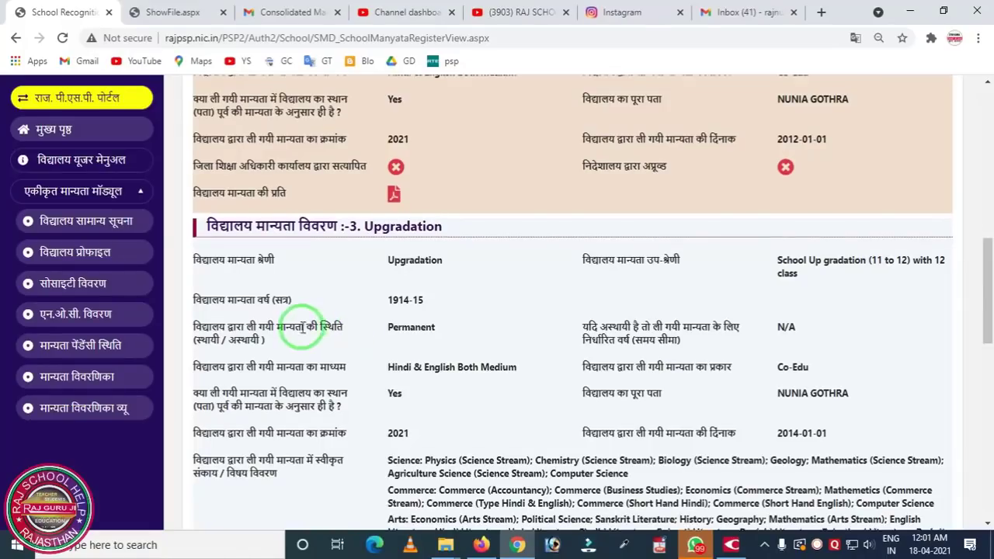
pyautogui.scroll(4, 302, 326)
pyautogui.scroll(5, 295, 312)
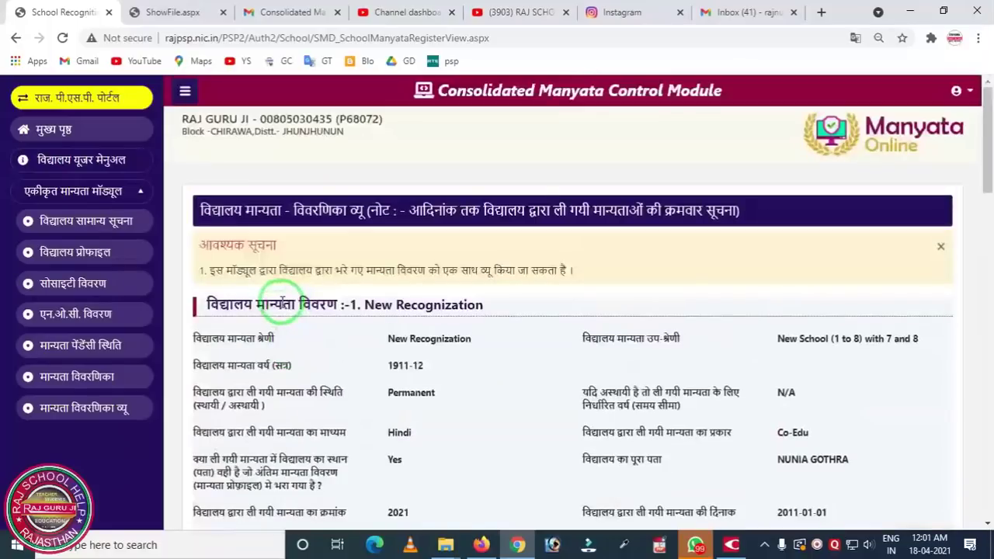
# - Reopen the विद्यालय प्रोफाइल page and look over its notices, progress steps and address details
pyautogui.click(113, 257)
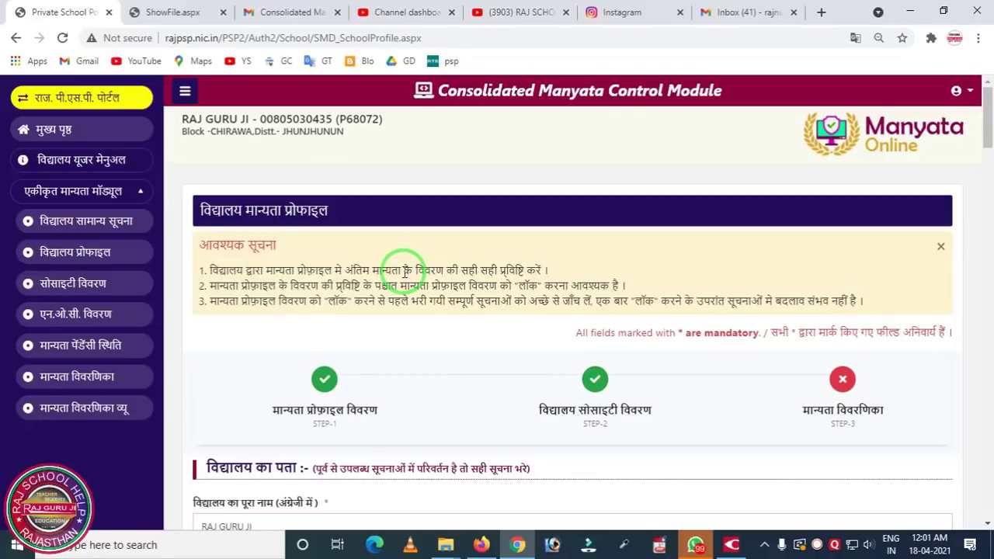
pyautogui.scroll(-5, 510, 326)
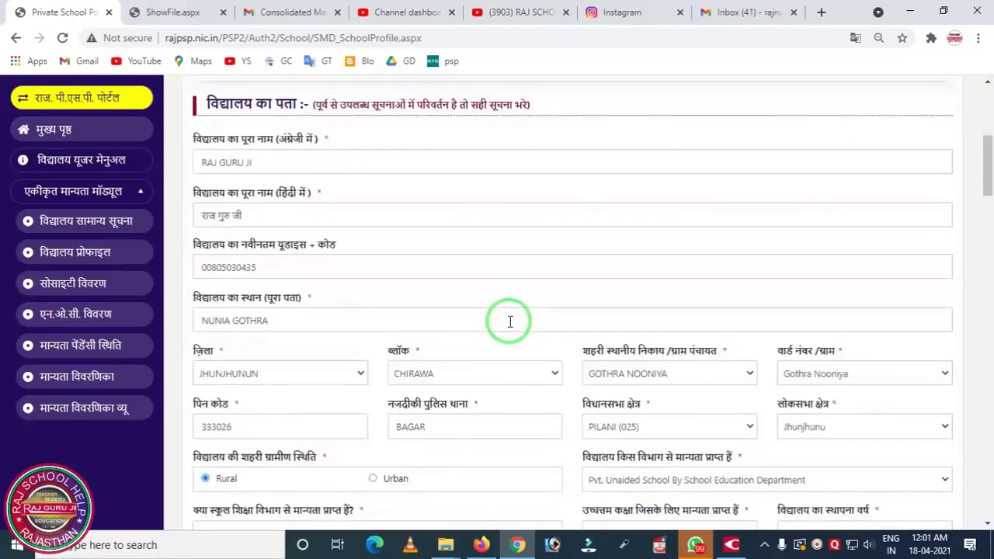
pyautogui.scroll(-5, 506, 321)
pyautogui.scroll(10, 506, 321)
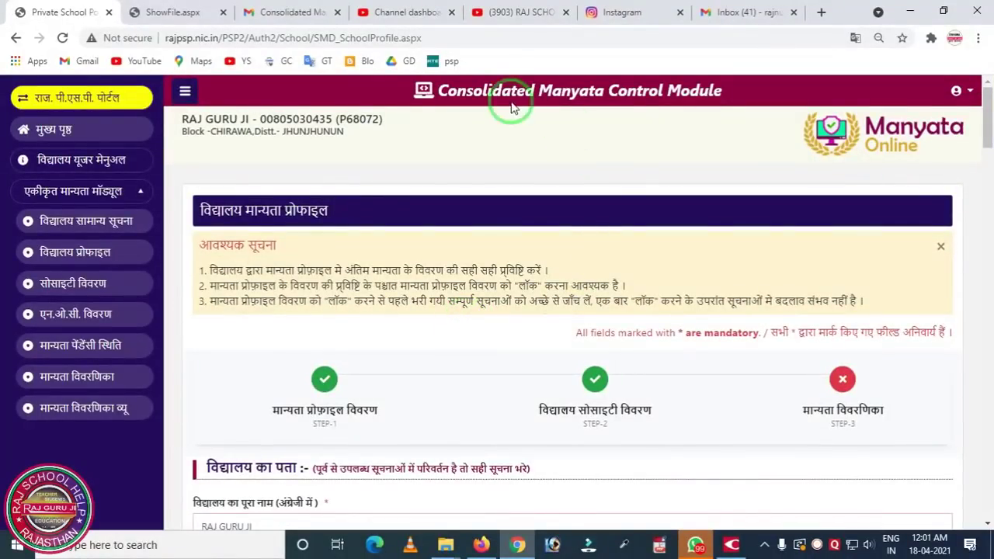
# - Switch to YouTube, try subscribing to the RAJ SCHOOL HELP channel with All notifications, and remove the subscription
pyautogui.click(489, 28)
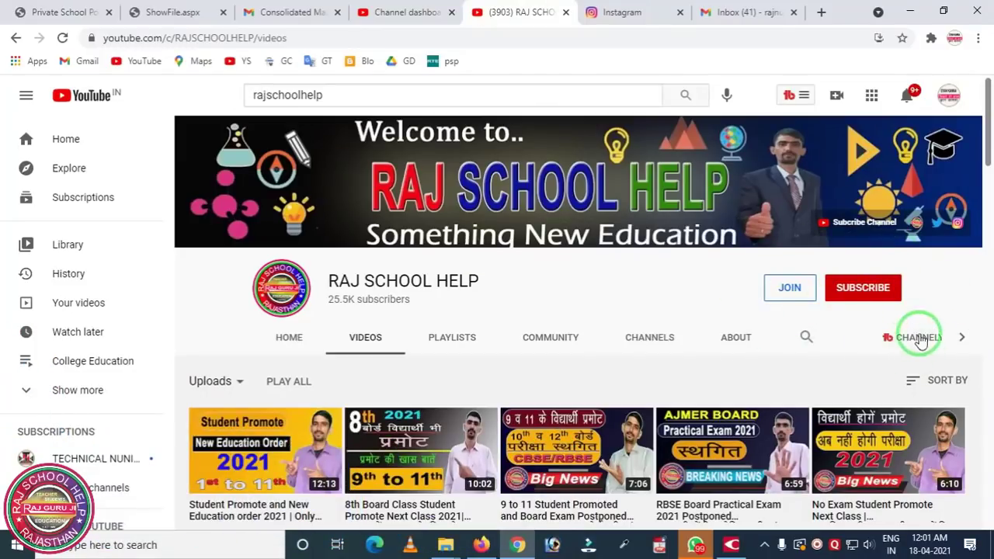
pyautogui.click(878, 288)
pyautogui.click(890, 289)
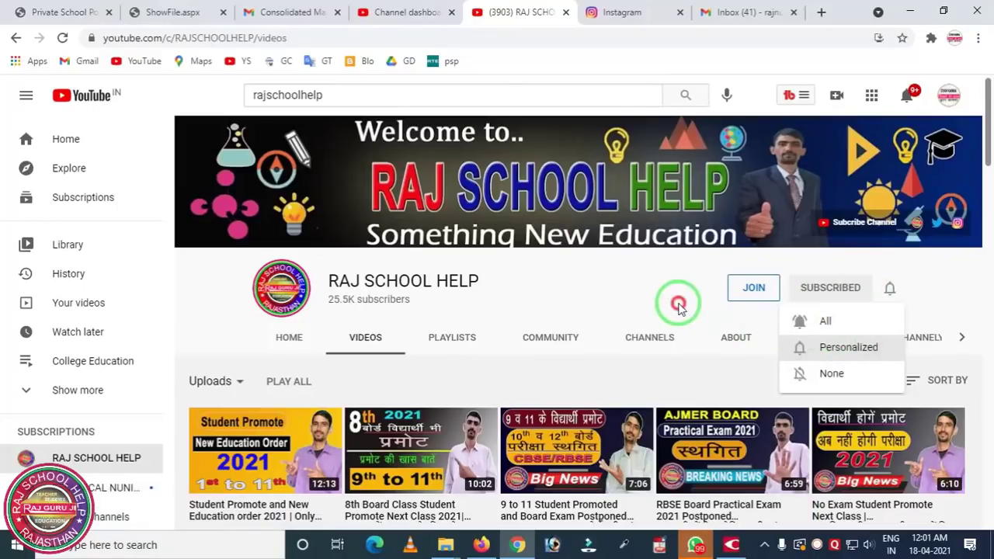
pyautogui.click(858, 316)
pyautogui.click(821, 300)
pyautogui.click(519, 327)
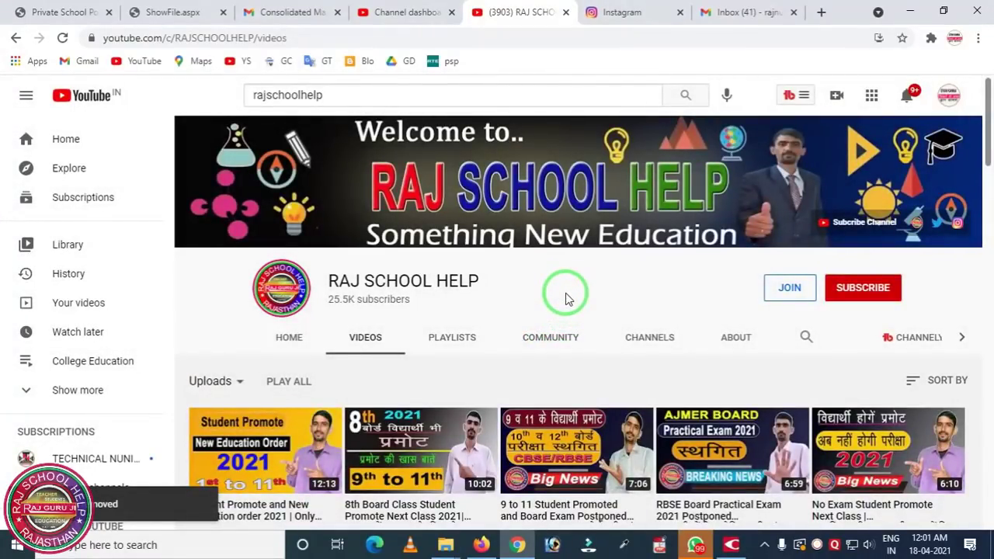
# - Browse the uploaded videos of the RAJ SCHOOL HELP channel
pyautogui.scroll(-4, 543, 334)
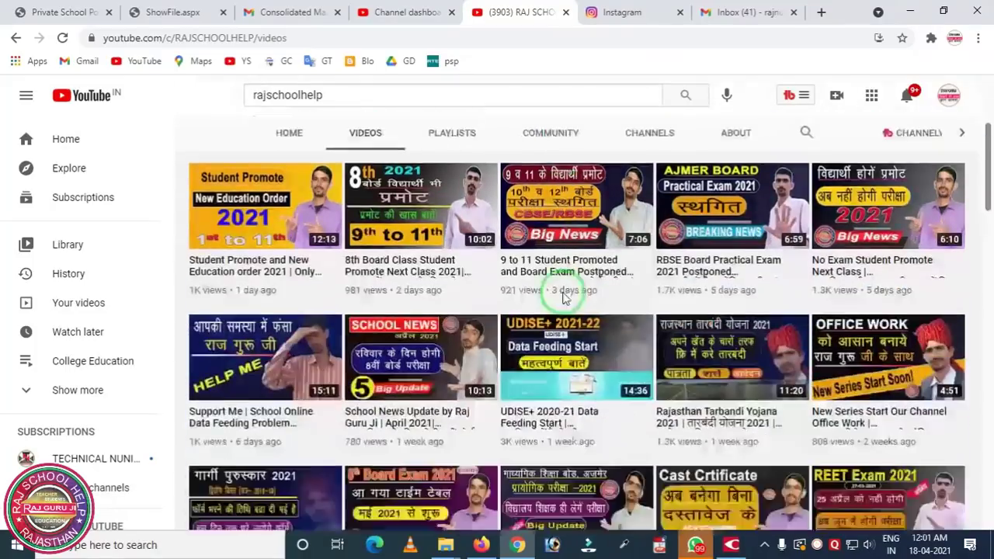
pyautogui.scroll(4, 512, 380)
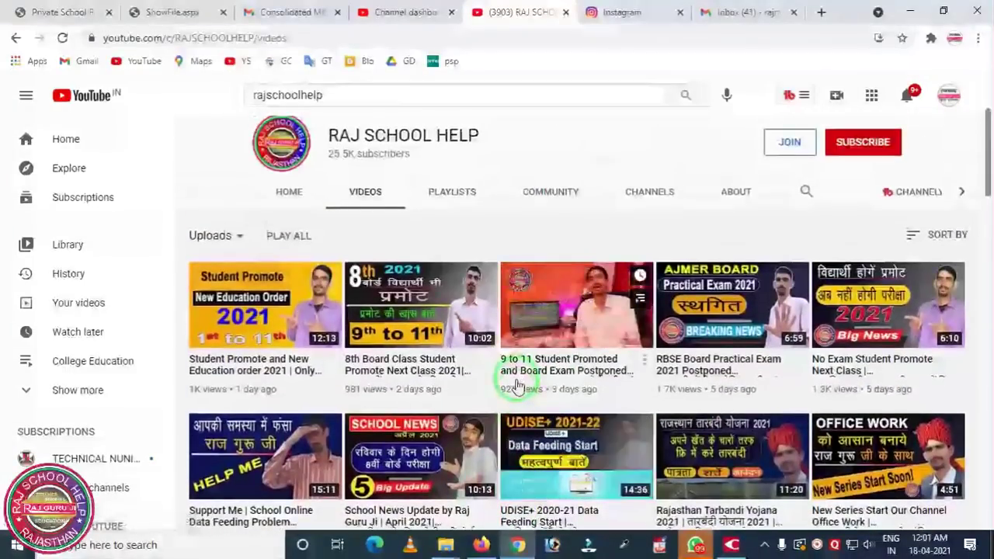
pyautogui.scroll(-14, 500, 397)
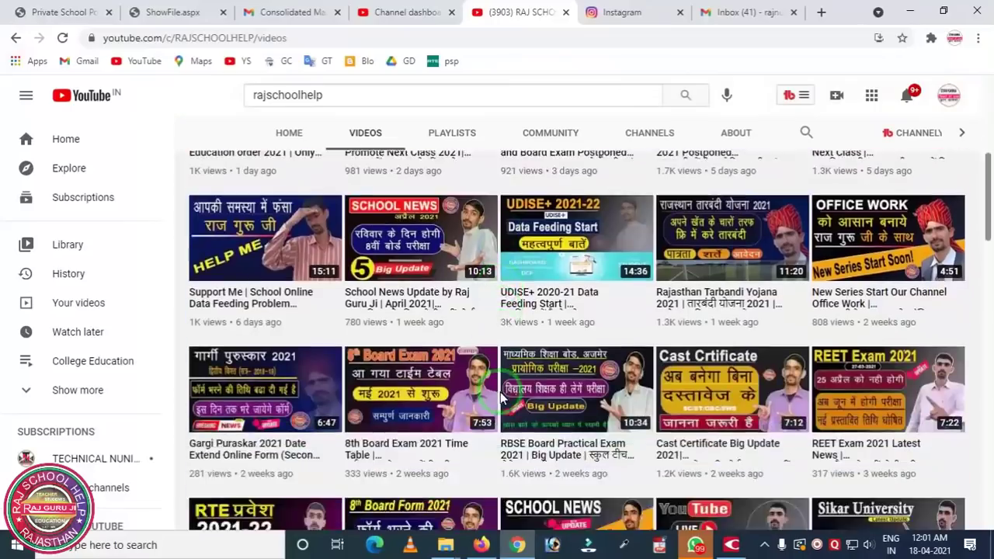
pyautogui.scroll(-3, 500, 401)
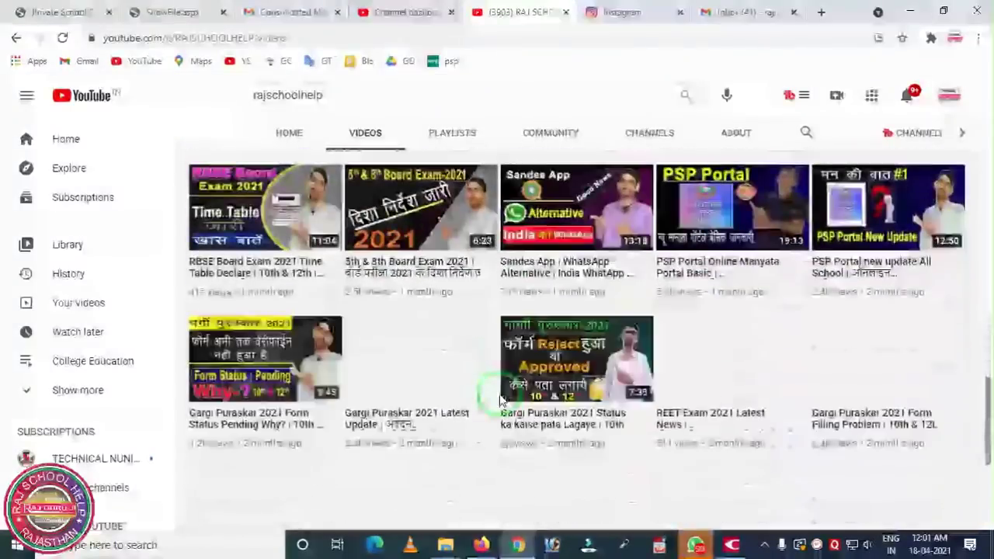
pyautogui.scroll(8, 489, 402)
pyautogui.scroll(10, 482, 404)
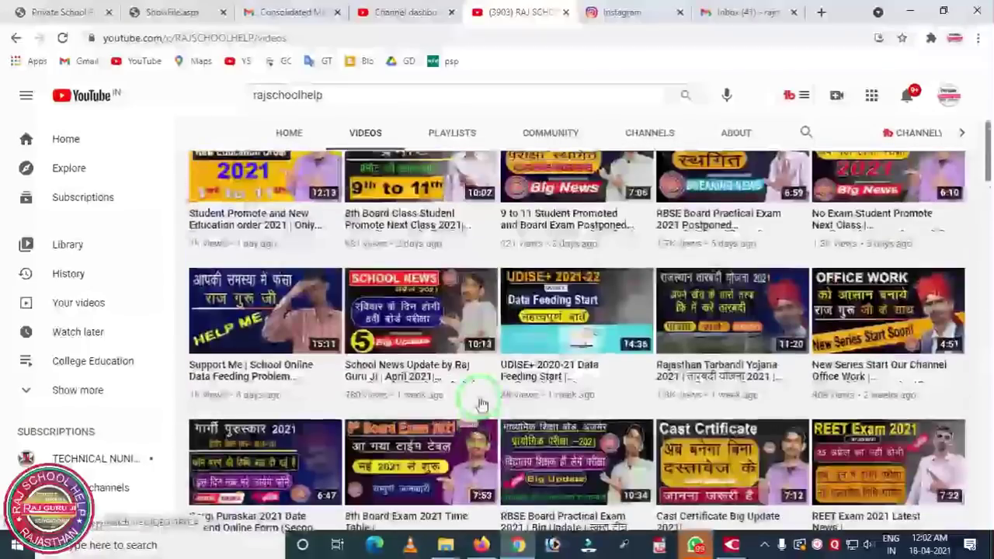